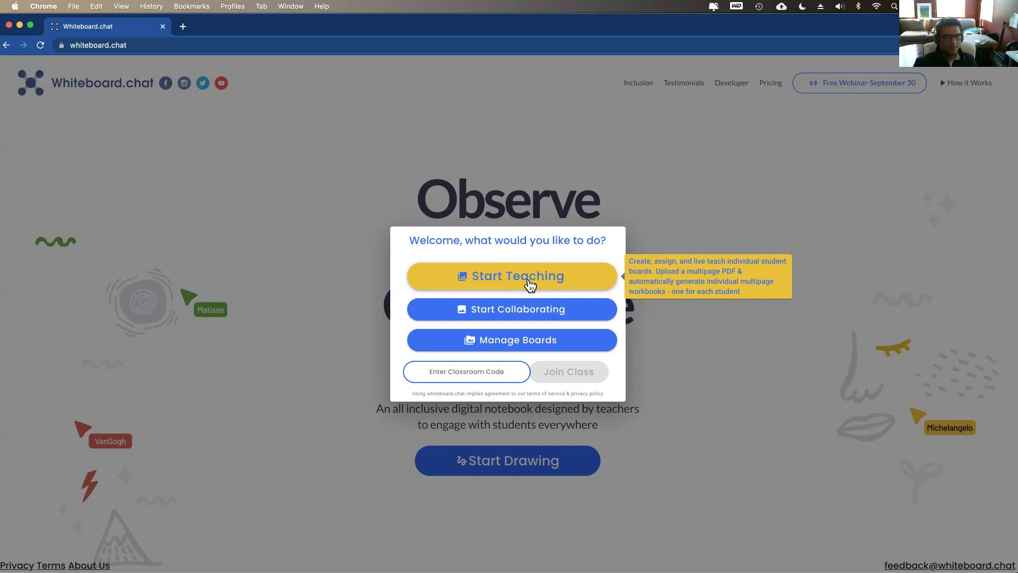
Start a new teaching board and name it 'Webinar Sept30th'.
click(530, 285)
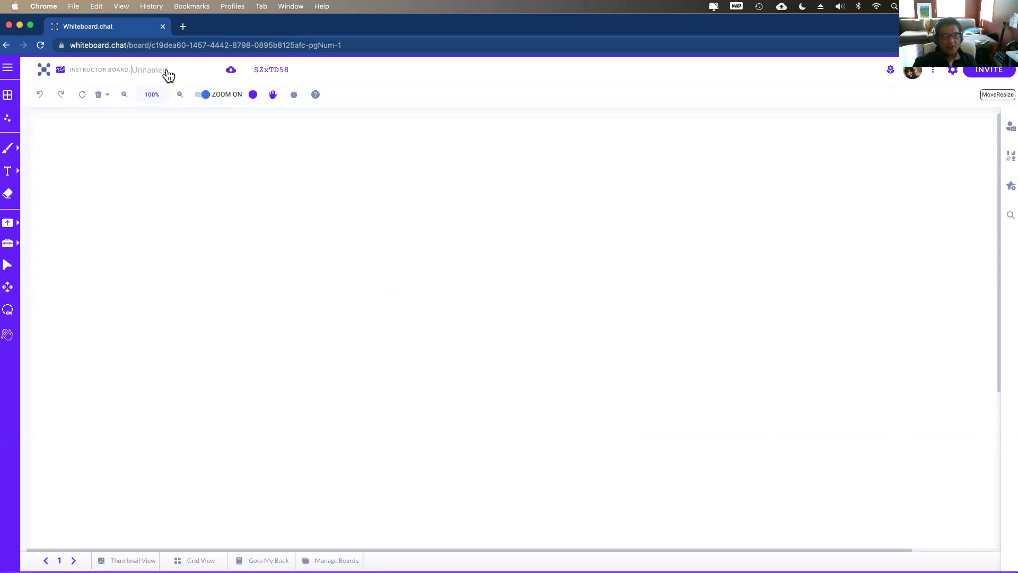
text(Webinar Sept3t)
key(BackSpace)
text(0th)
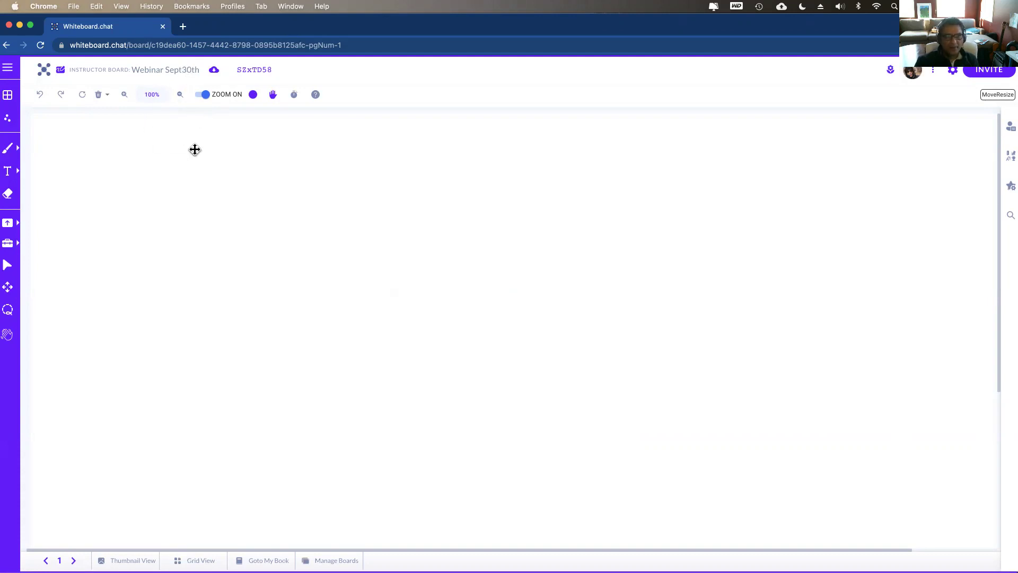
Remove Grids and Coordinate plane from the favourite tools.
drag(200, 31, 207, 30)
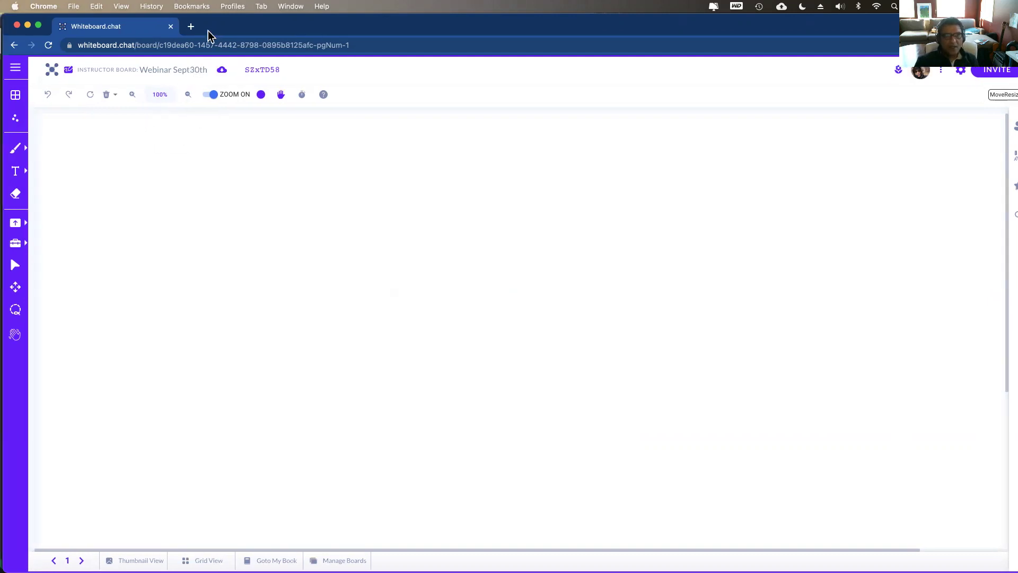
click(16, 68)
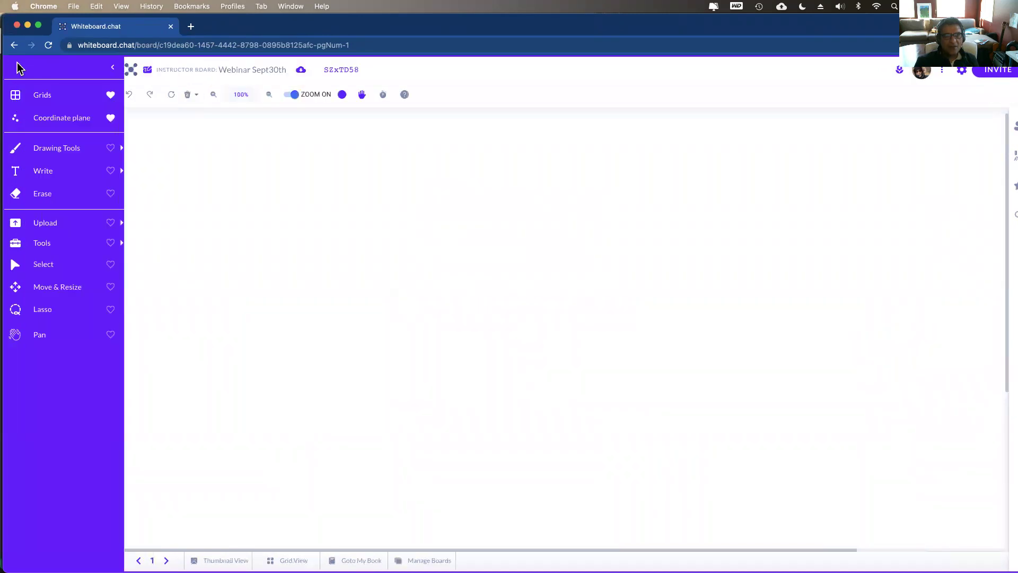
click(111, 95)
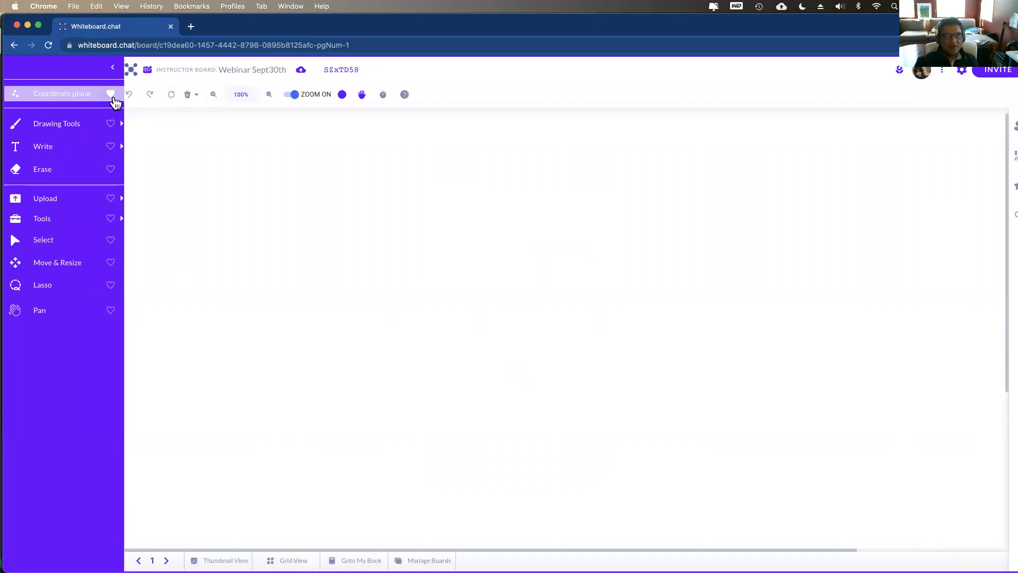
click(110, 95)
click(104, 67)
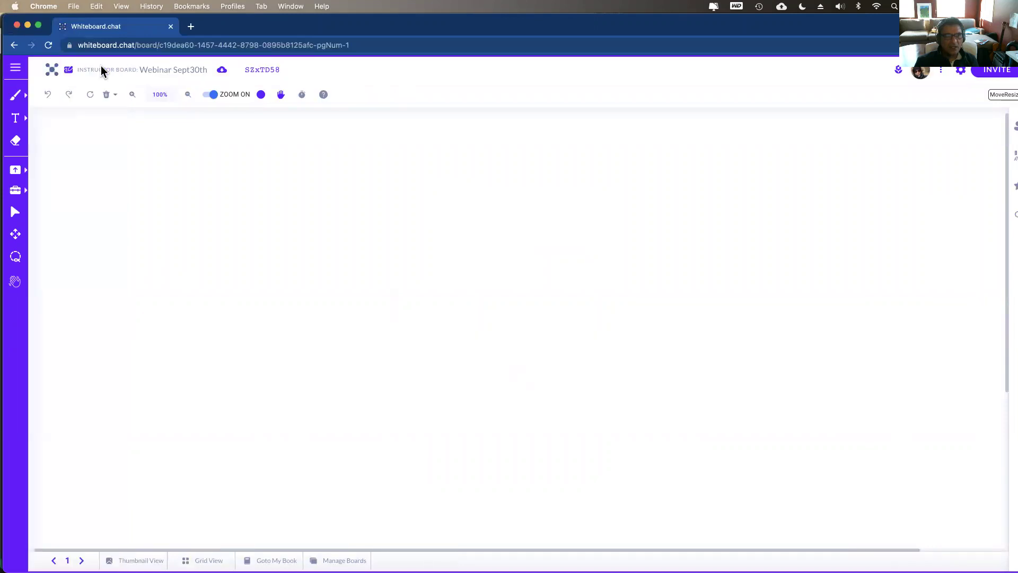
Make the Circle shape a favourite tool via Drawing Tools > Shapes.
click(15, 70)
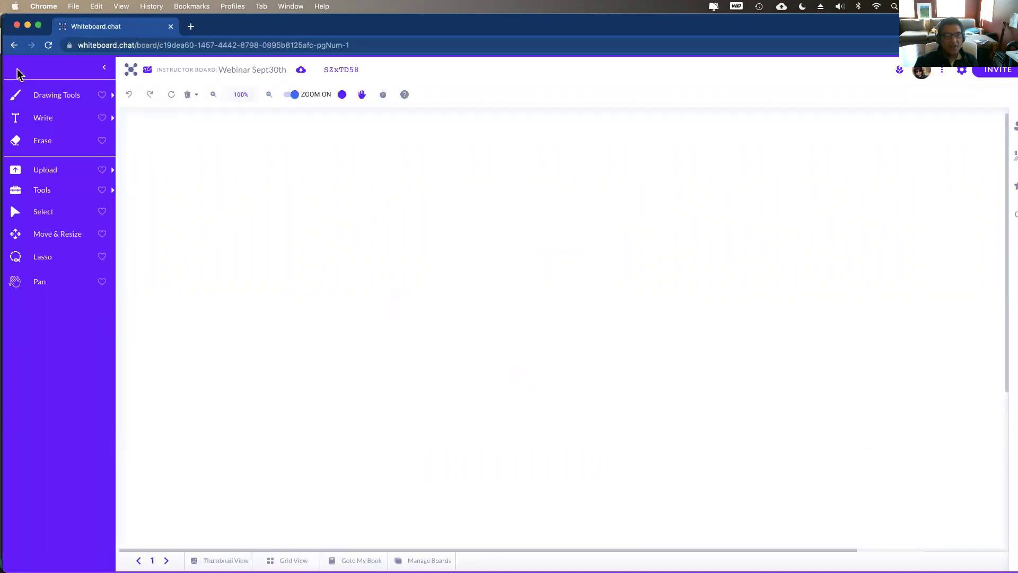
click(113, 96)
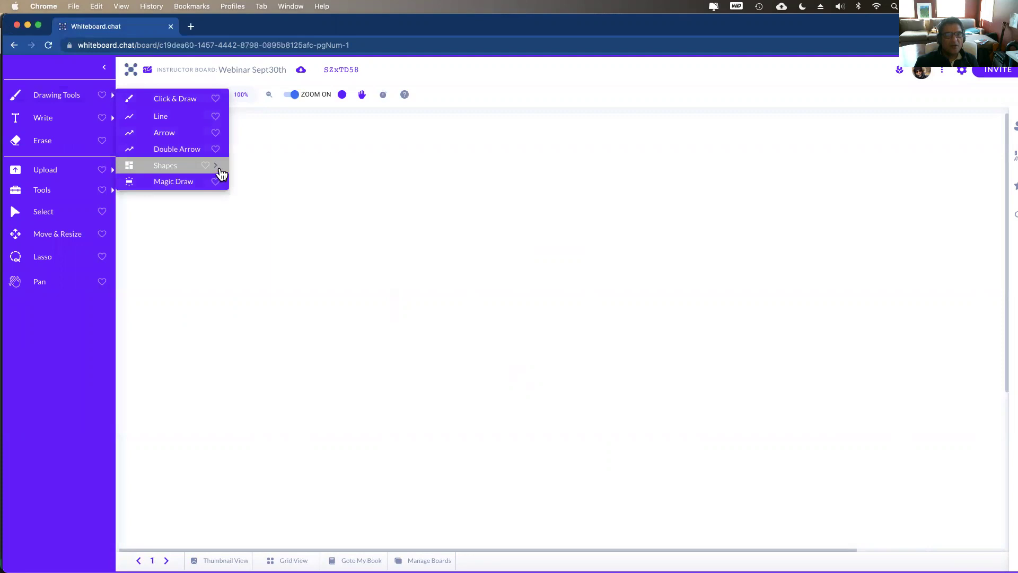
click(217, 168)
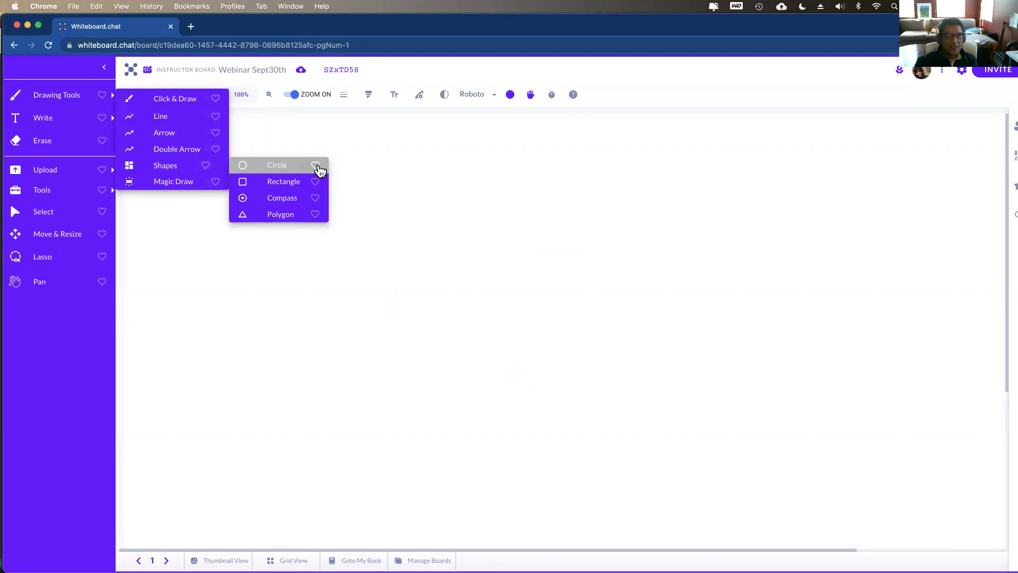
click(316, 166)
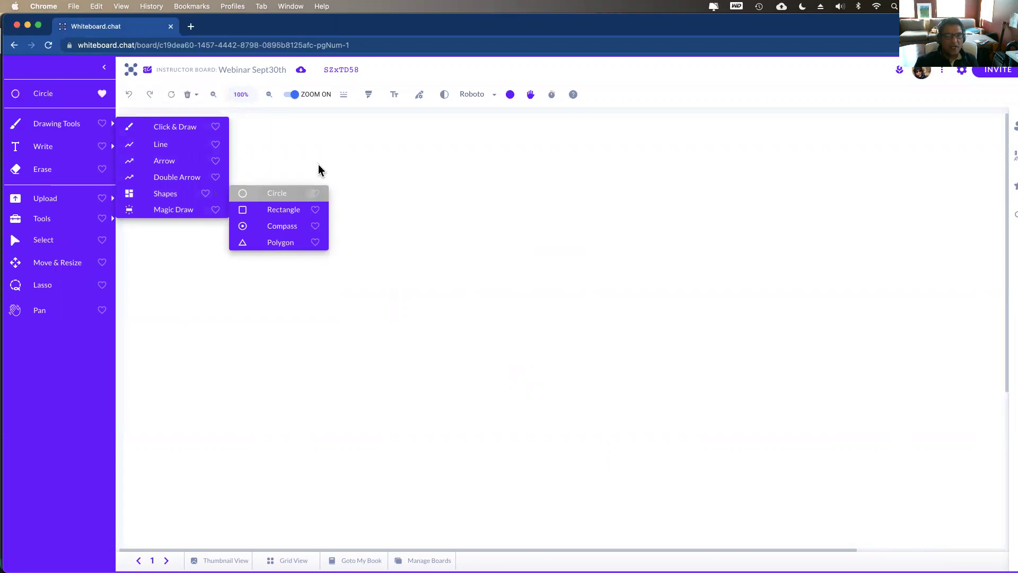
click(105, 69)
click(15, 96)
Draw a purple ellipse near the board's upper left and show the upload options.
drag(180, 173, 282, 263)
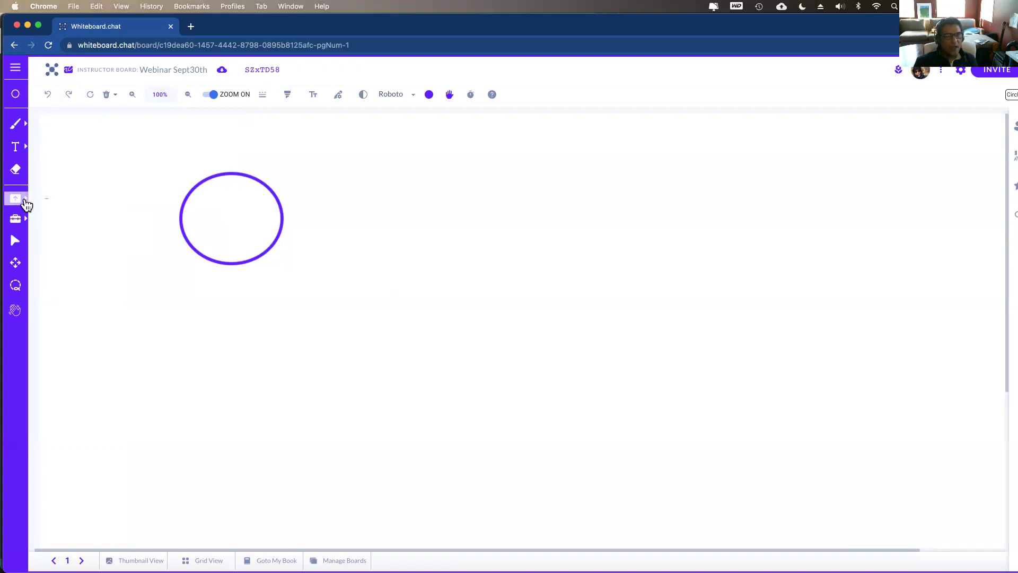
click(26, 202)
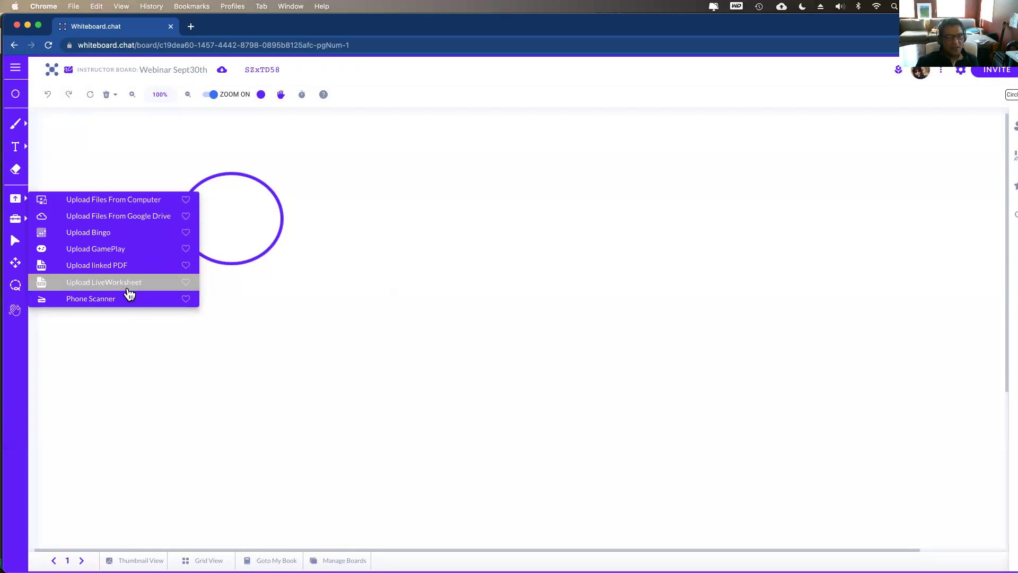
Find the Cuadros mágicos worksheet on liveworksheets.com in a new tab and copy its address.
click(129, 293)
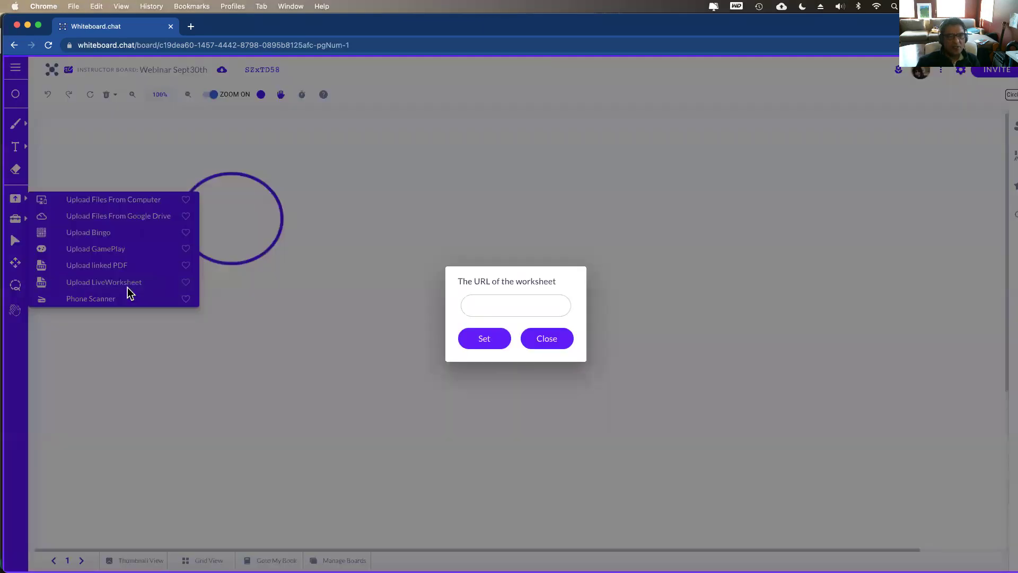
key(super+t)
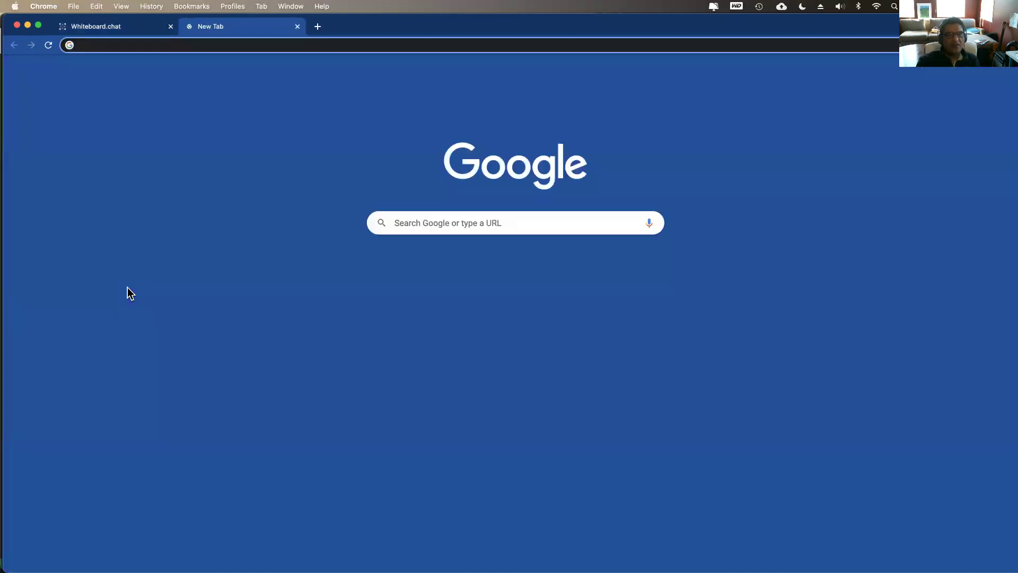
text(live)
key(Return)
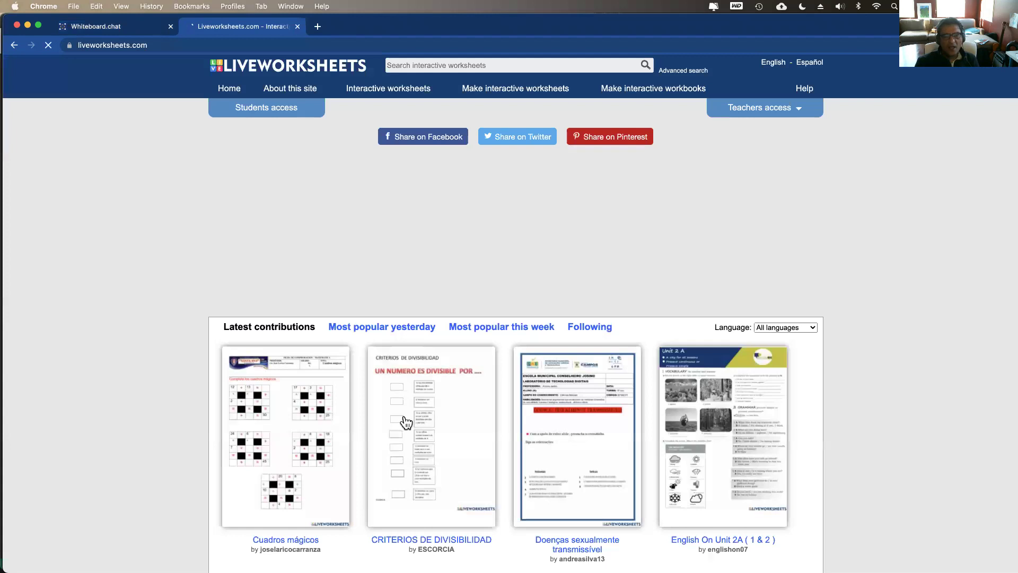
click(321, 452)
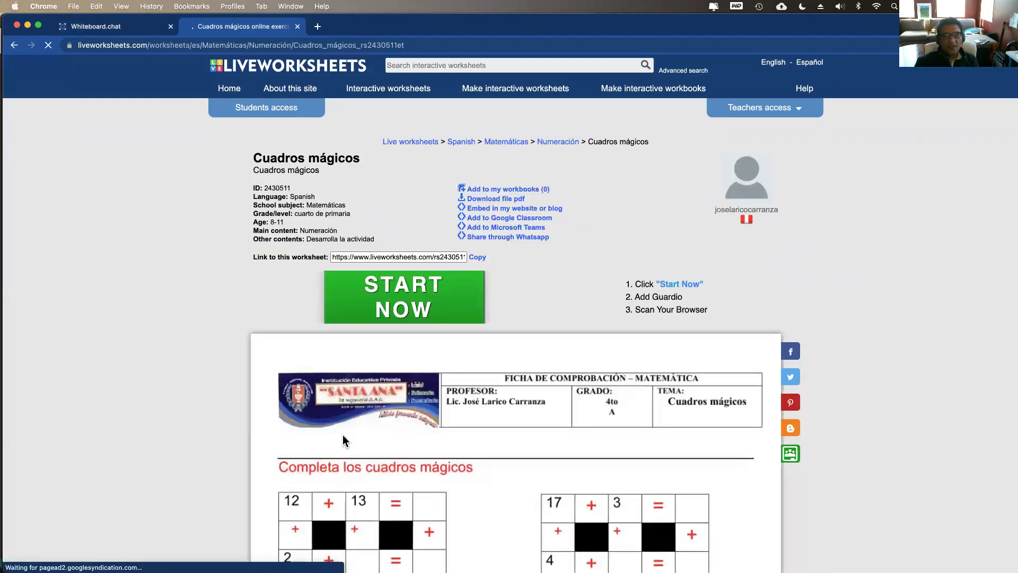
scroll(343, 435, down, 5)
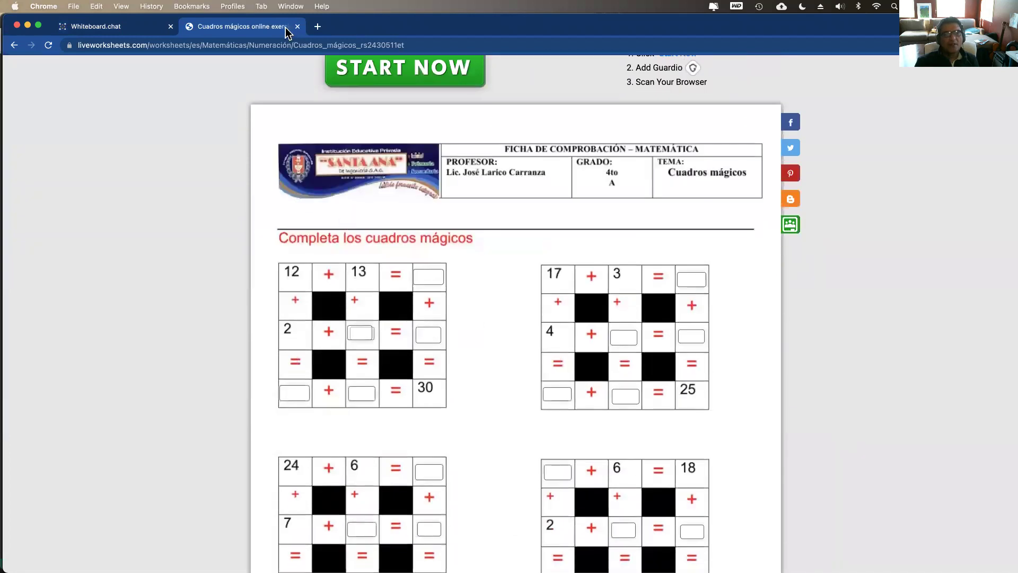
click(262, 45)
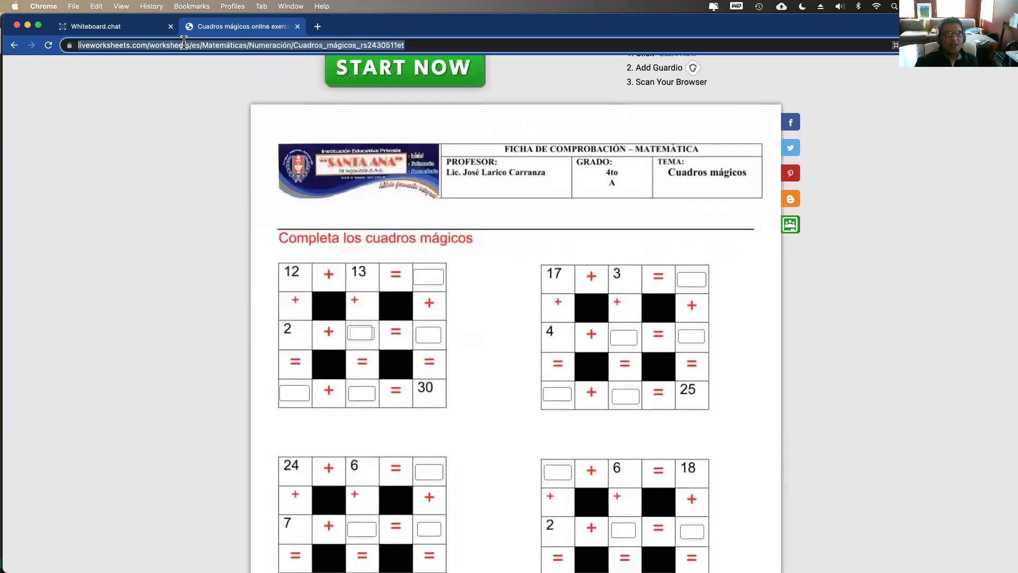
Paste the worksheet address into the LiveWorksheet URL box and import it.
click(118, 31)
click(511, 308)
key(super+v)
click(493, 339)
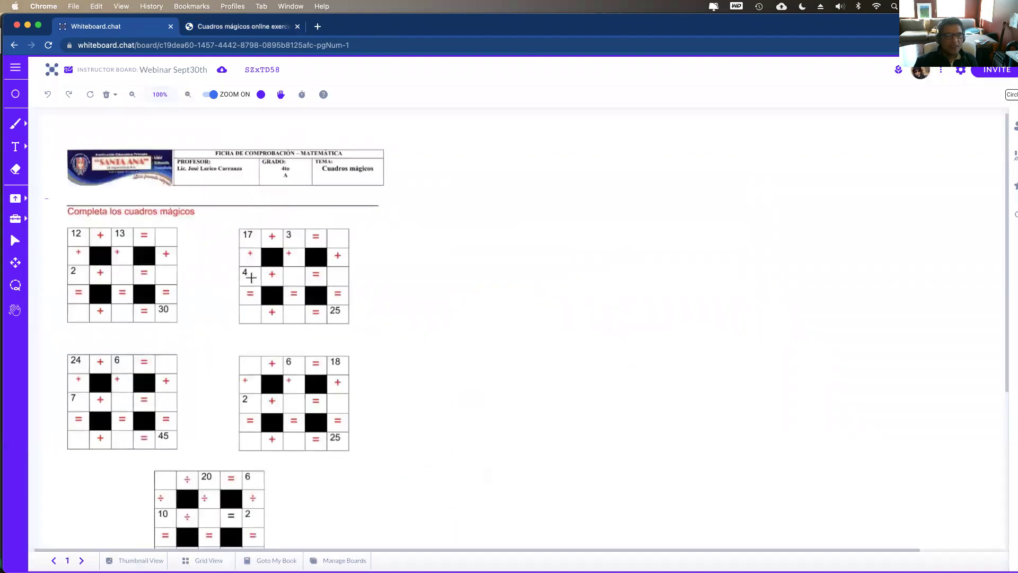
Move the imported worksheet to the right and advance to the next board page.
click(15, 262)
drag(169, 250, 247, 253)
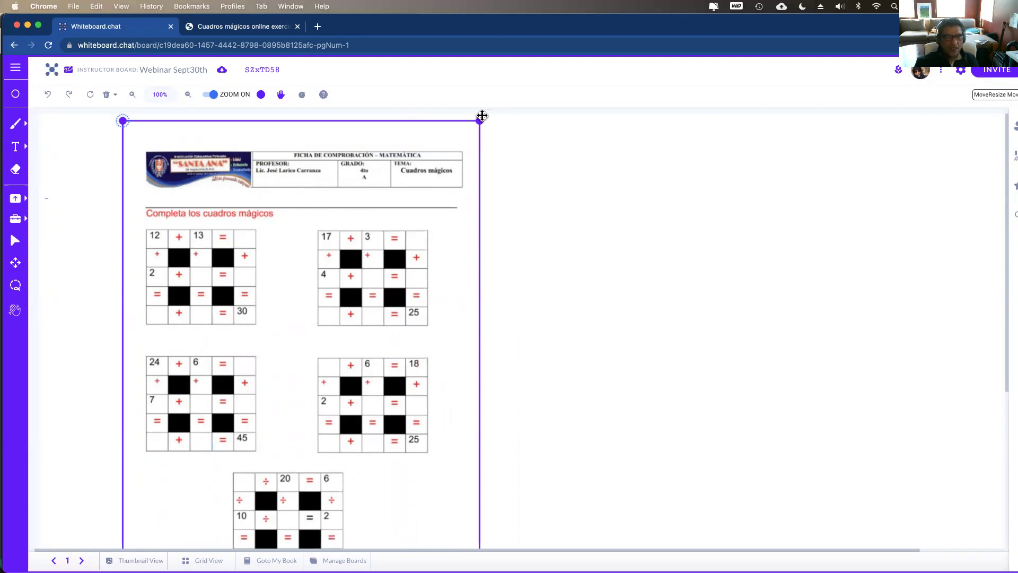
click(82, 560)
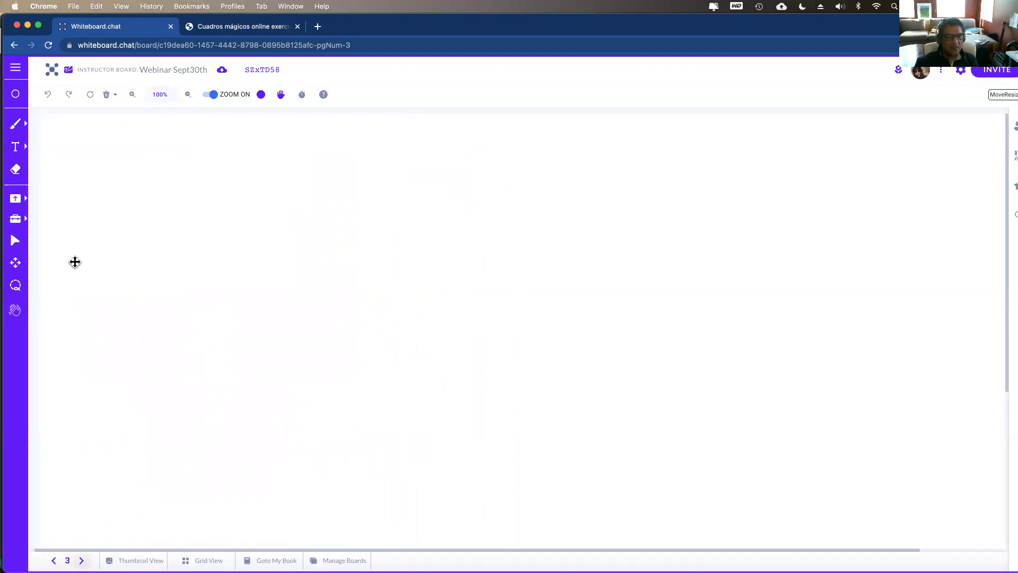
Upload a phone photo of handwritten notes through the Phone Scanner QR code.
click(24, 203)
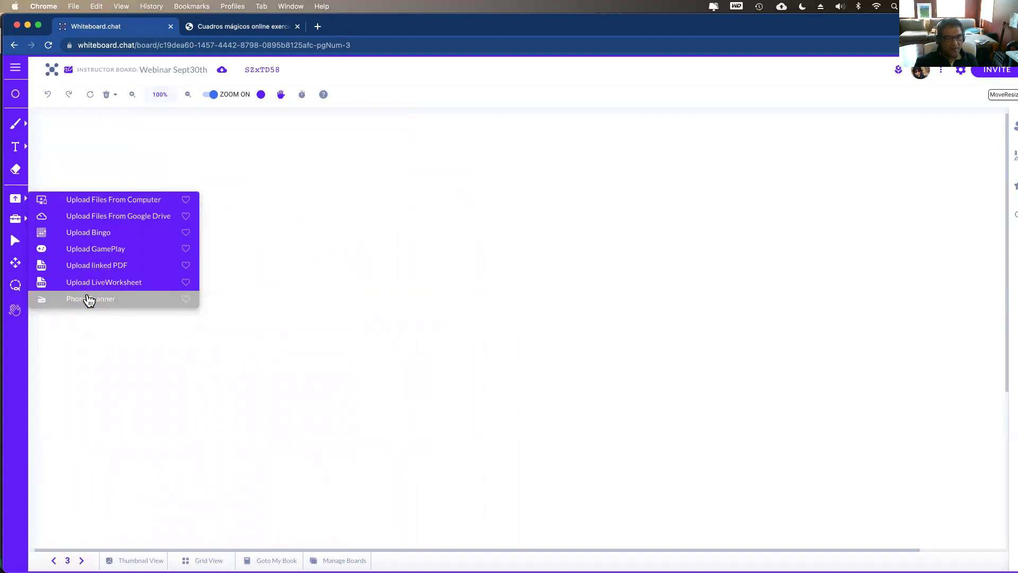
click(88, 298)
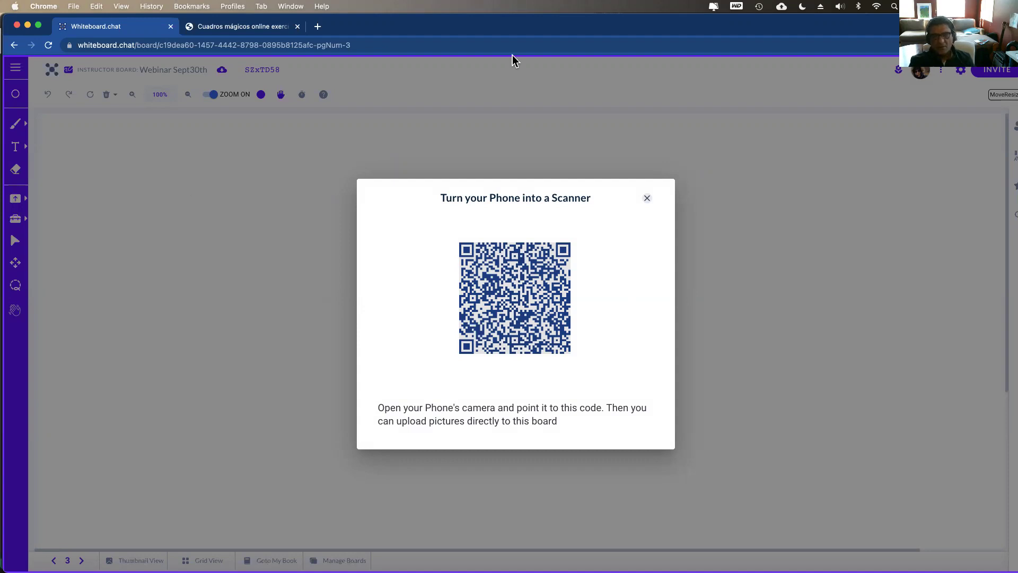
click(647, 198)
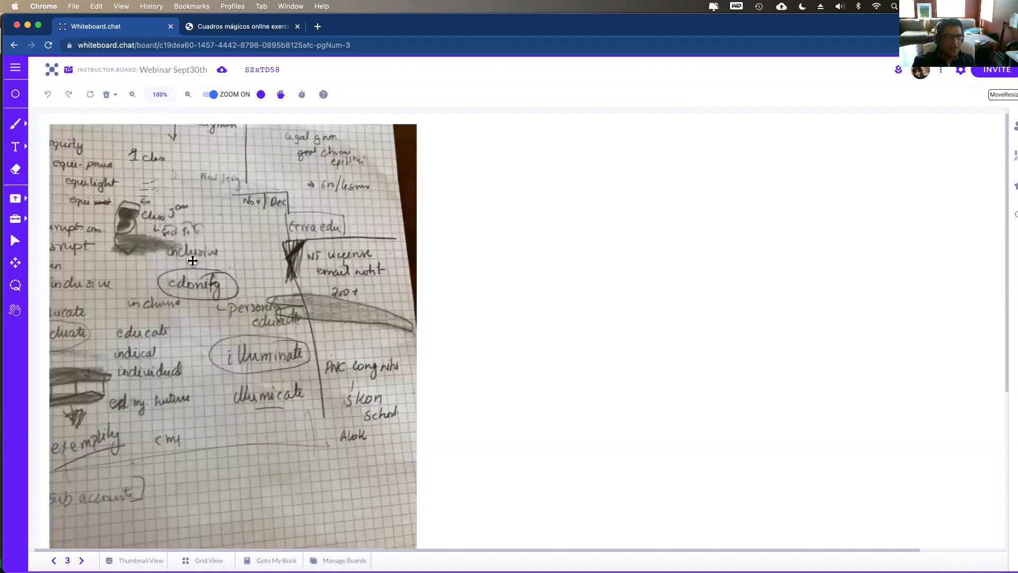
Draw check marks beside the notes photo, then select and deselect the worksheet image.
click(15, 123)
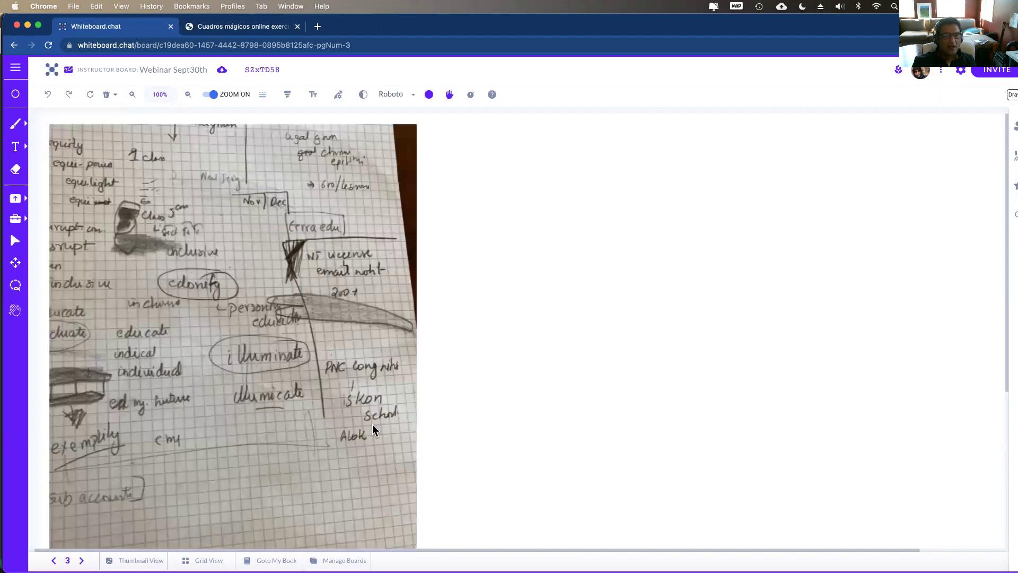
mouse_move(322, 481)
mouse_down()
mouse_move(387, 463)
mouse_move(383, 430)
mouse_up()
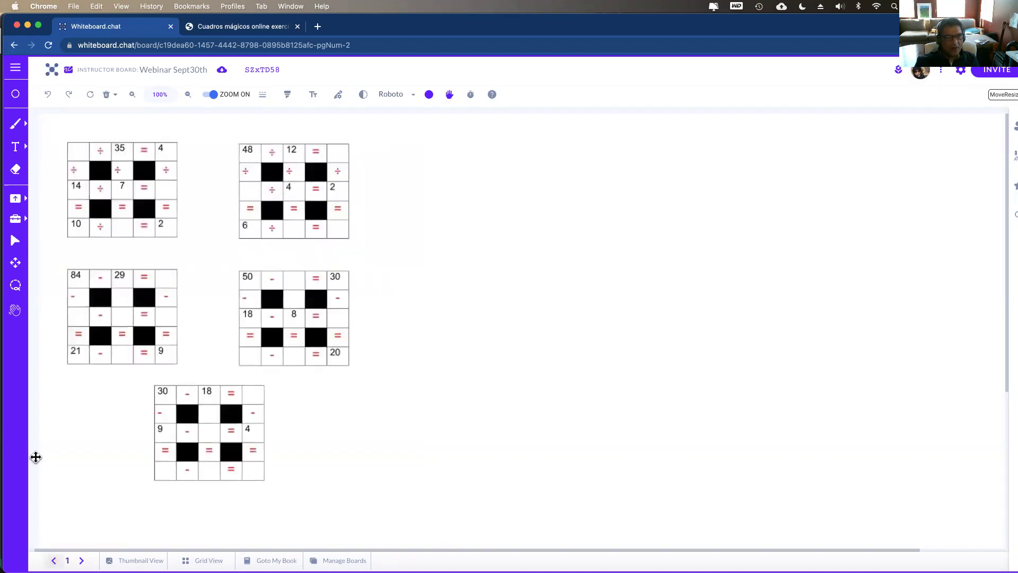
click(21, 222)
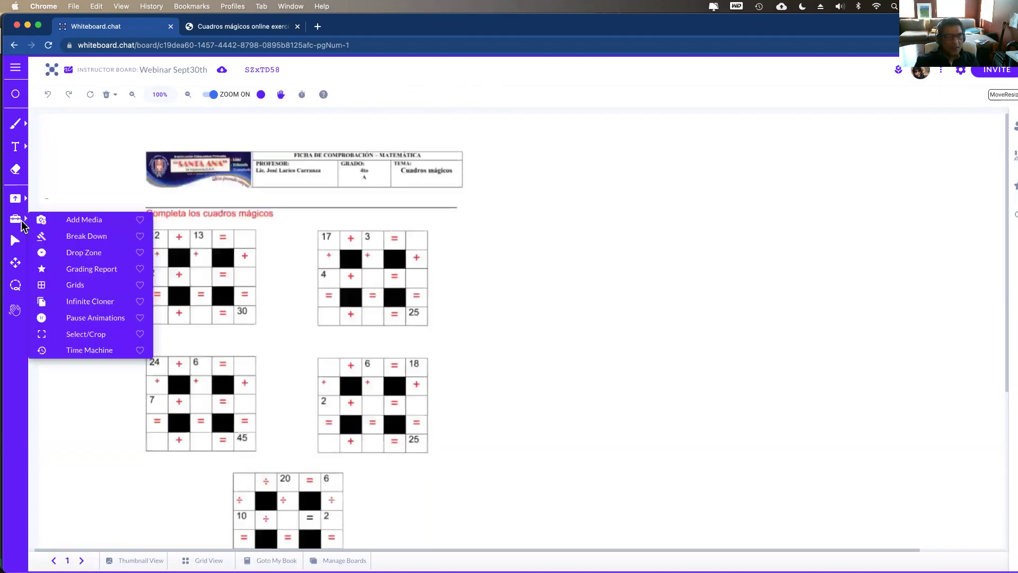
click(378, 266)
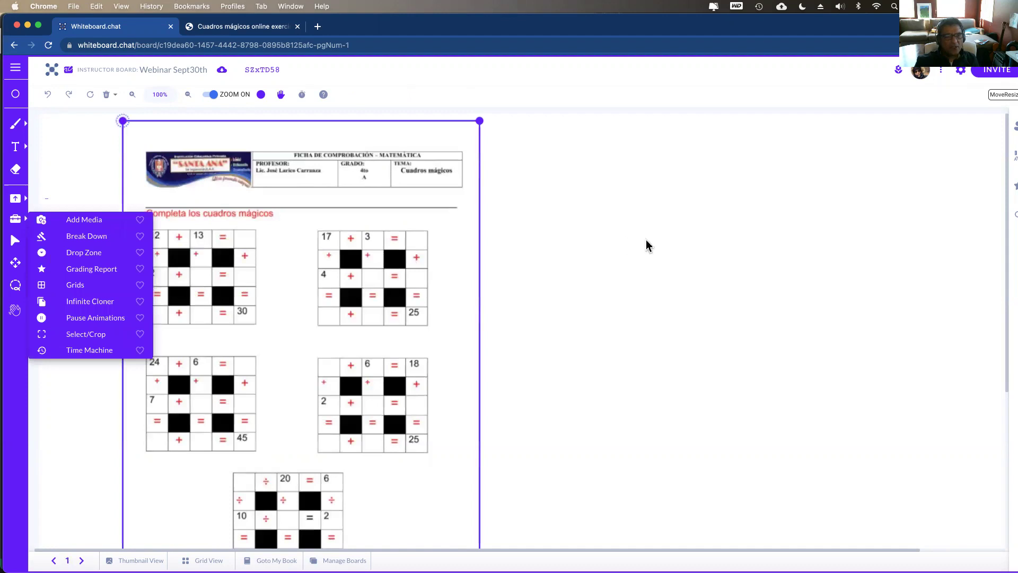
click(730, 219)
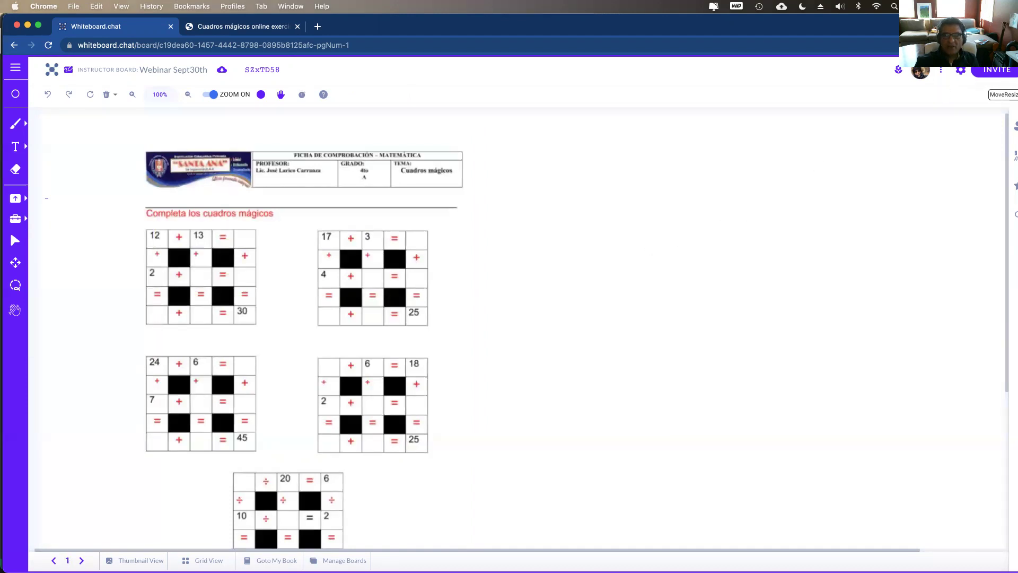
Copy the student invite link and close the invite dialog.
click(984, 72)
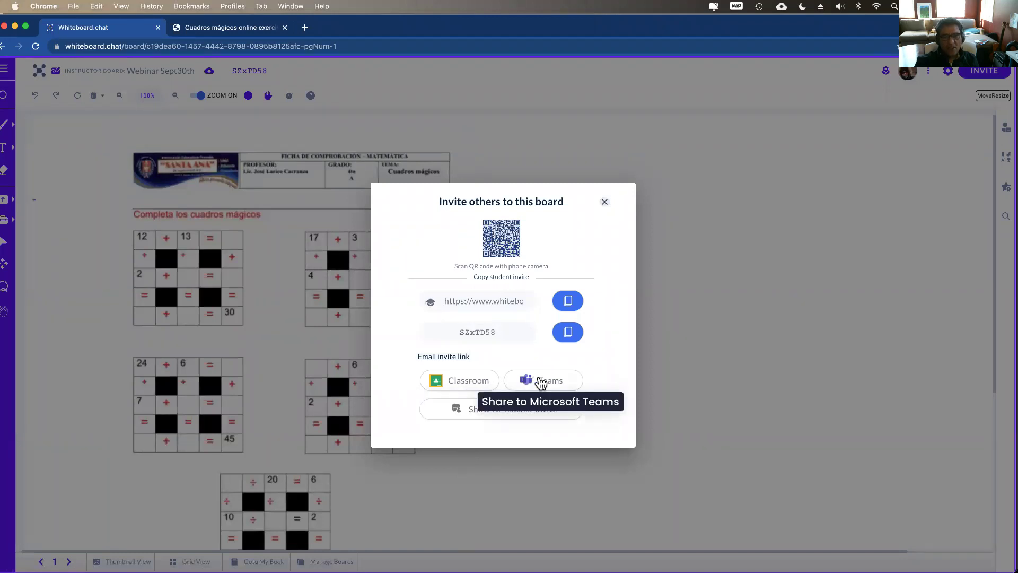
click(565, 305)
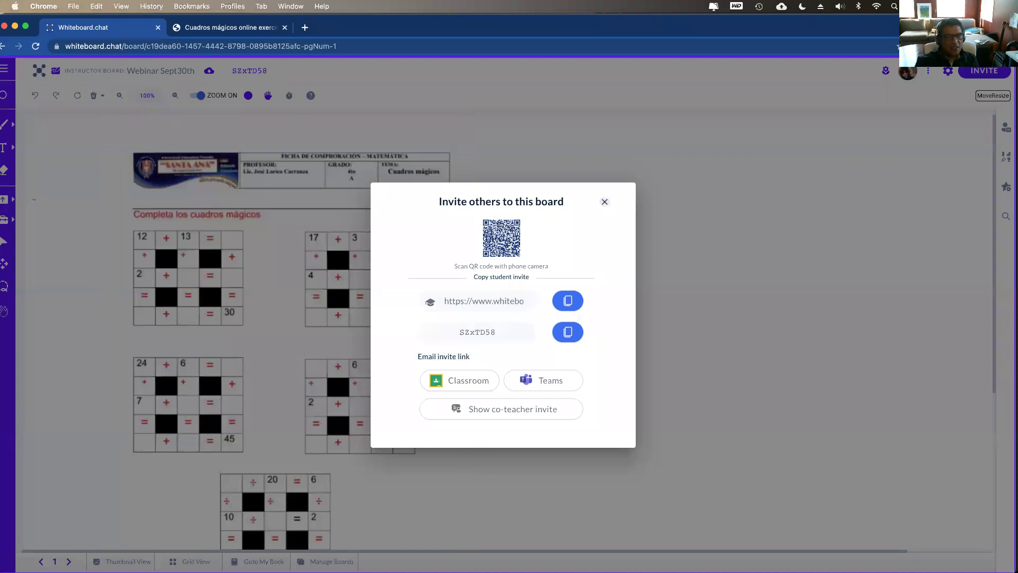
key(super+Tab)
key(super+Tab)
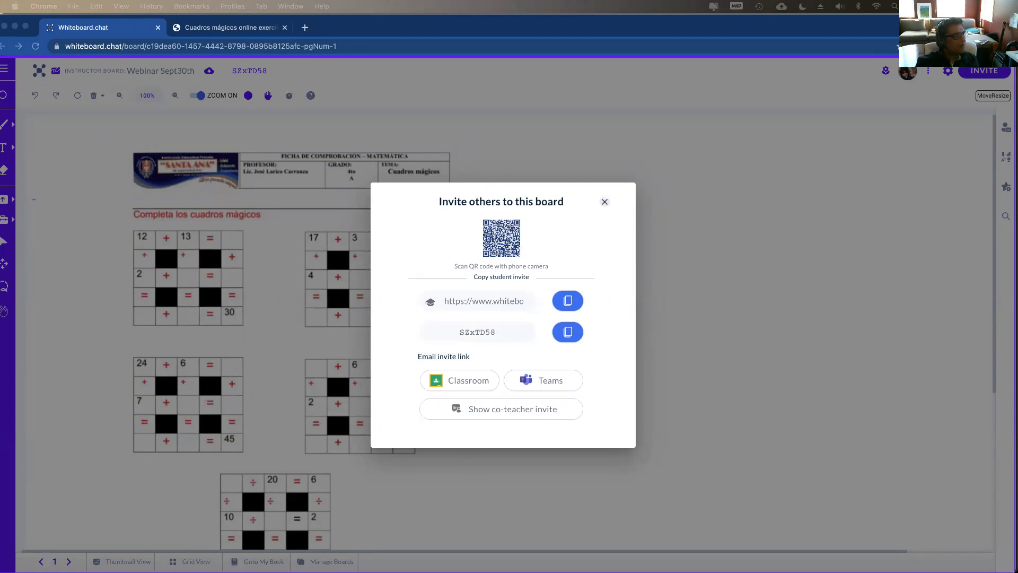
key(super+Tab)
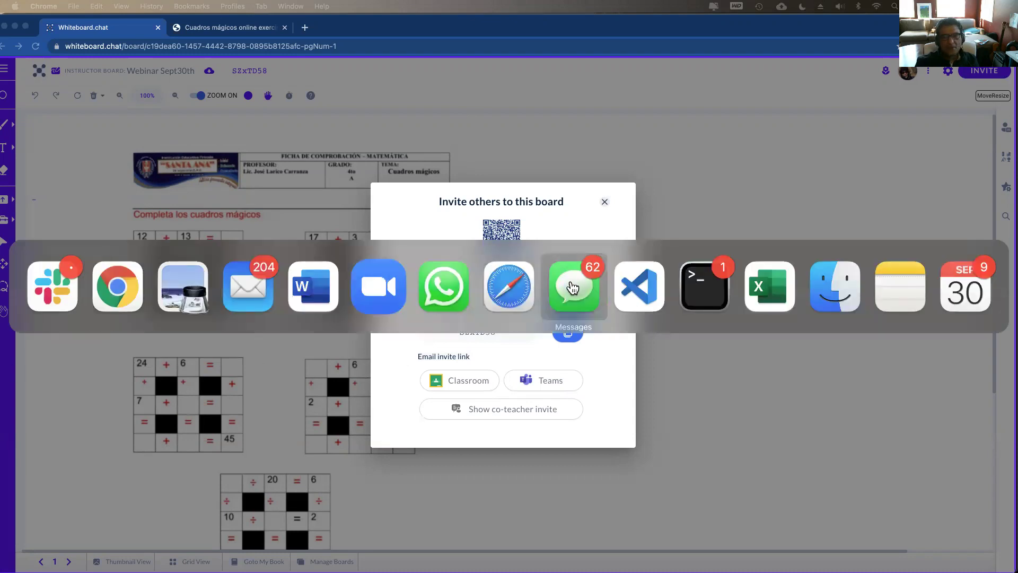
key(Escape)
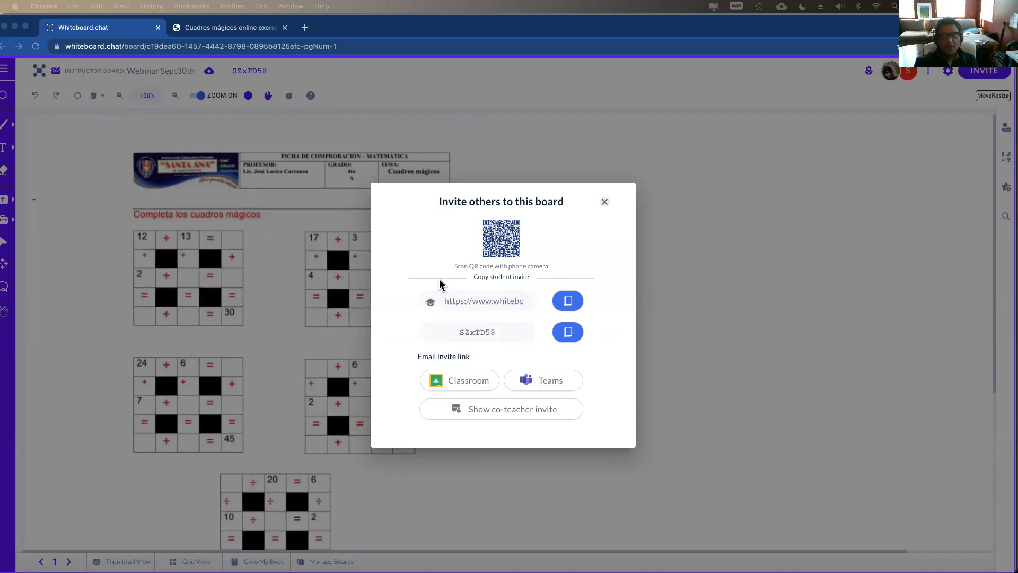
click(610, 202)
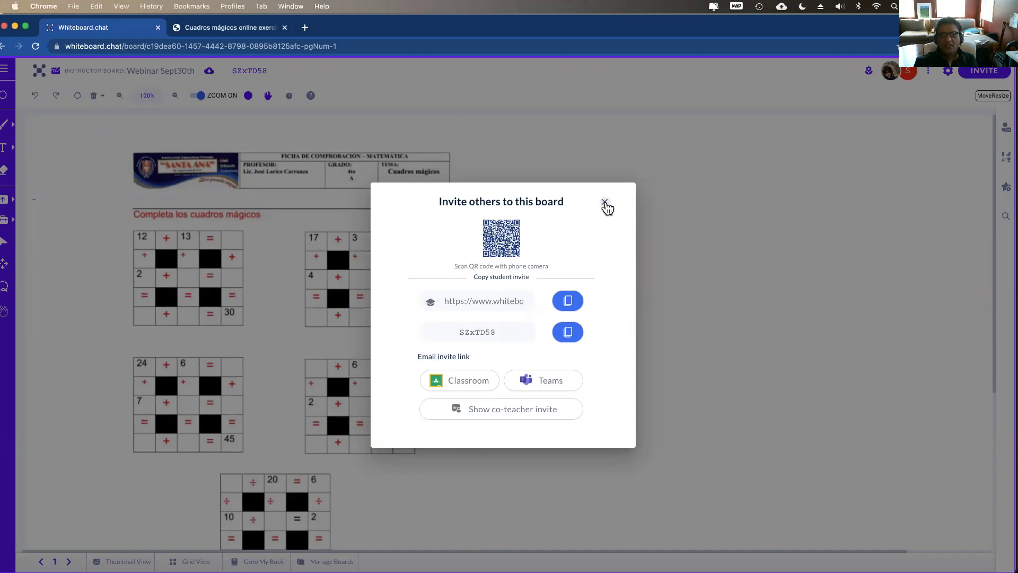
click(604, 203)
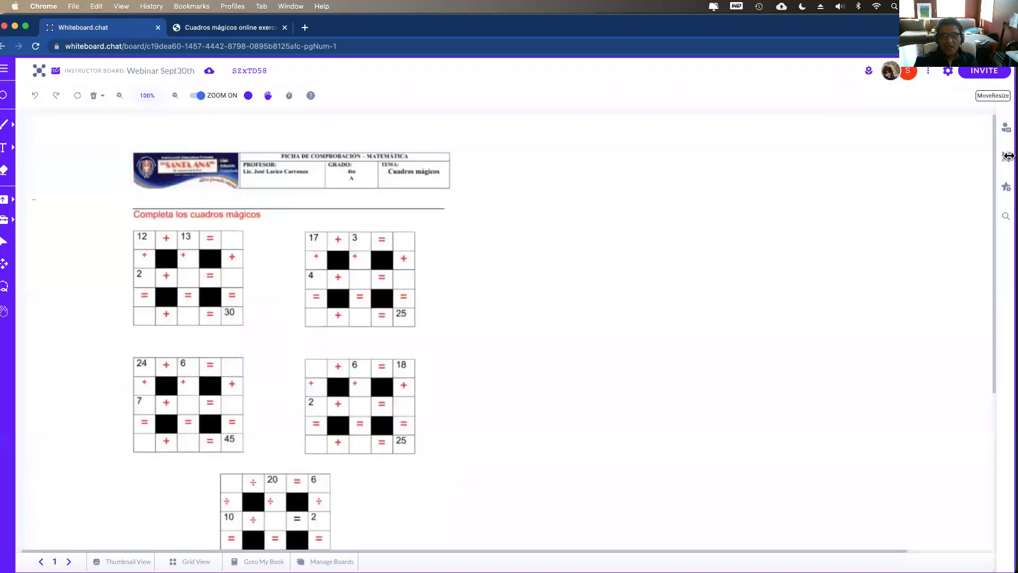
click(74, 7)
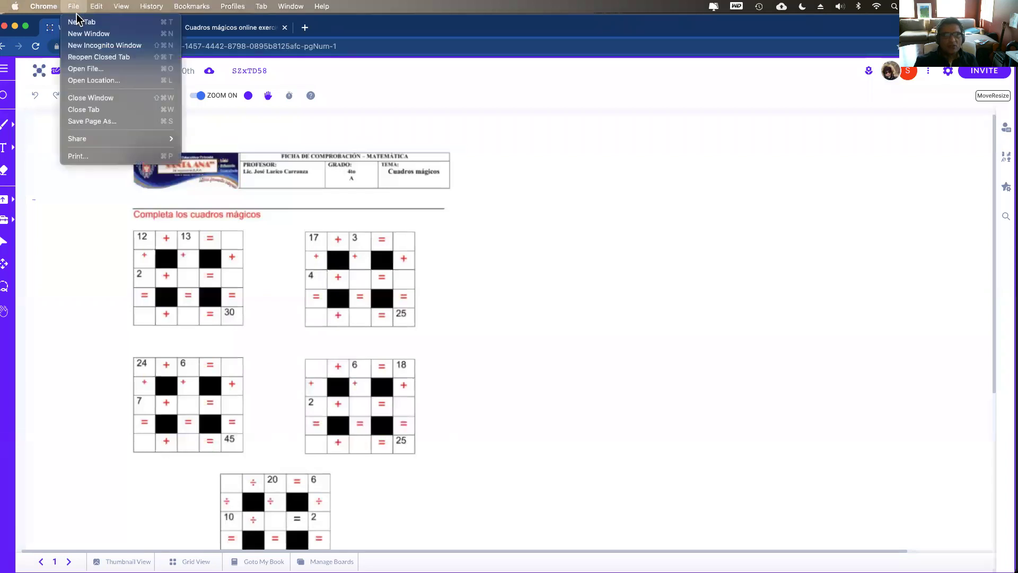
Open the invite link in a private window placed on the screen's right half.
key(Escape)
key(super+v)
key(Return)
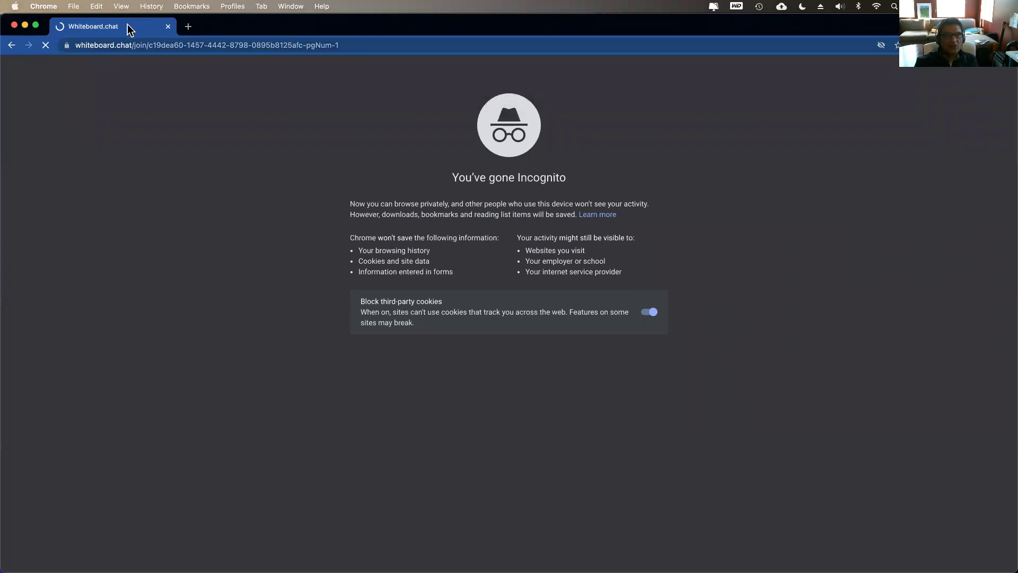
drag(200, 28, 231, 29)
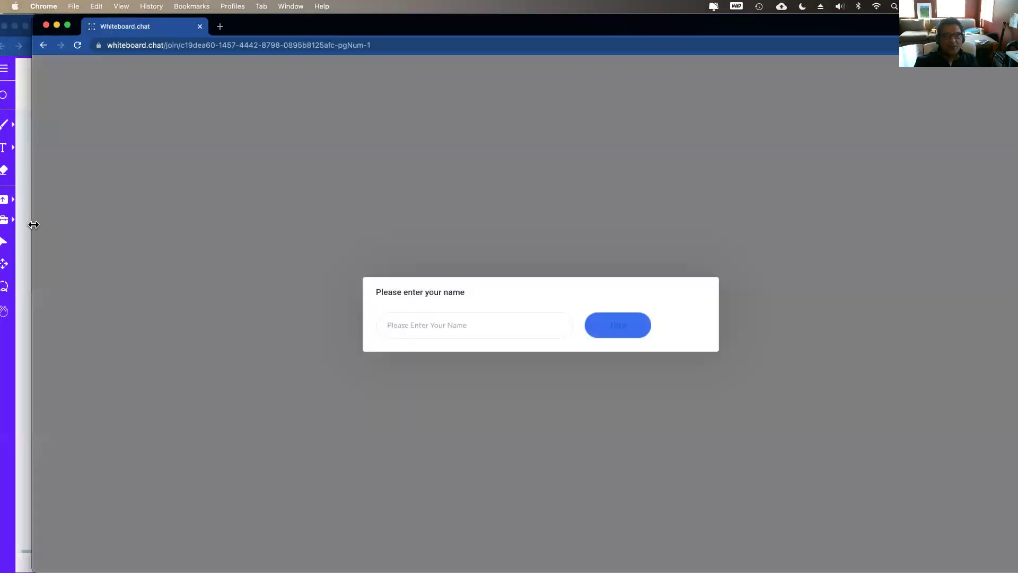
drag(32, 223, 521, 228)
Join the board as Student1 and narrow the instructor window beside it.
click(715, 321)
text(s)
key(BackSpace)
text(Student1)
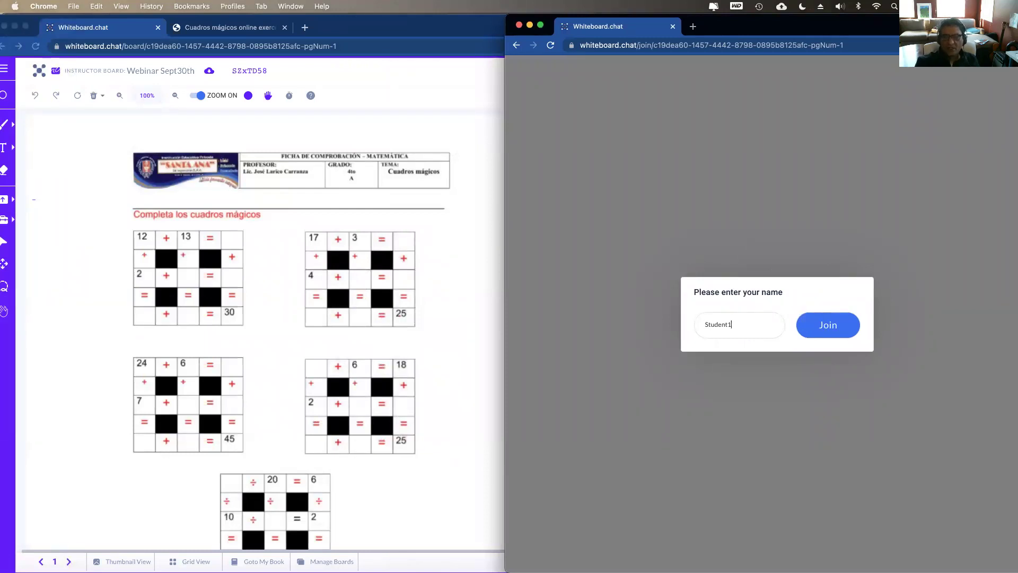
click(848, 333)
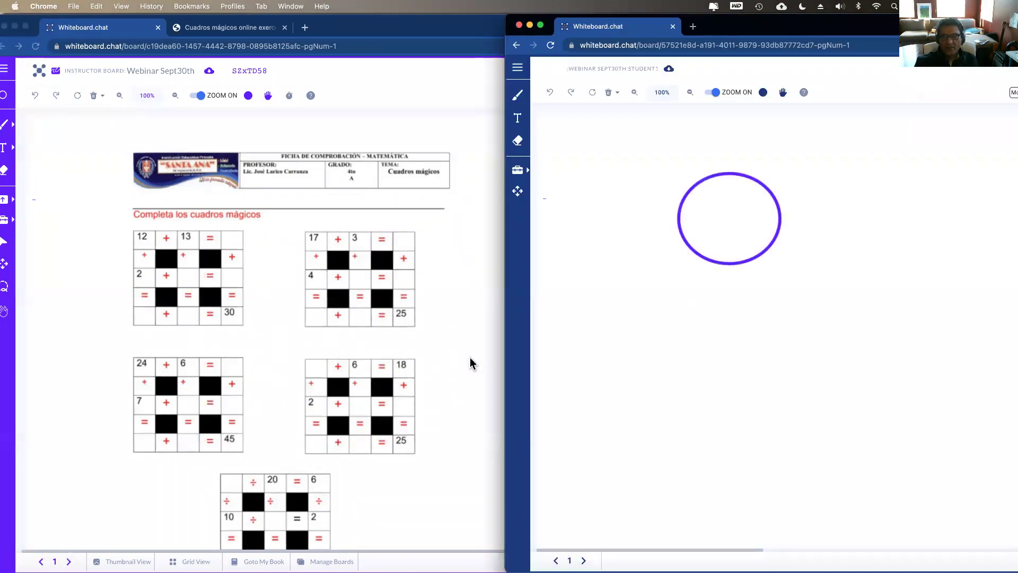
click(471, 363)
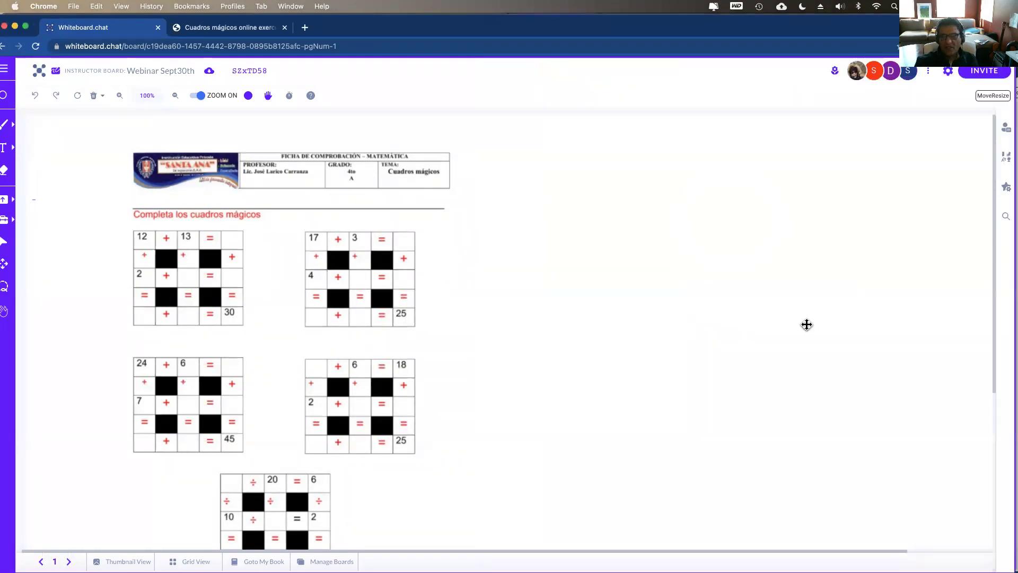
drag(1009, 342, 592, 357)
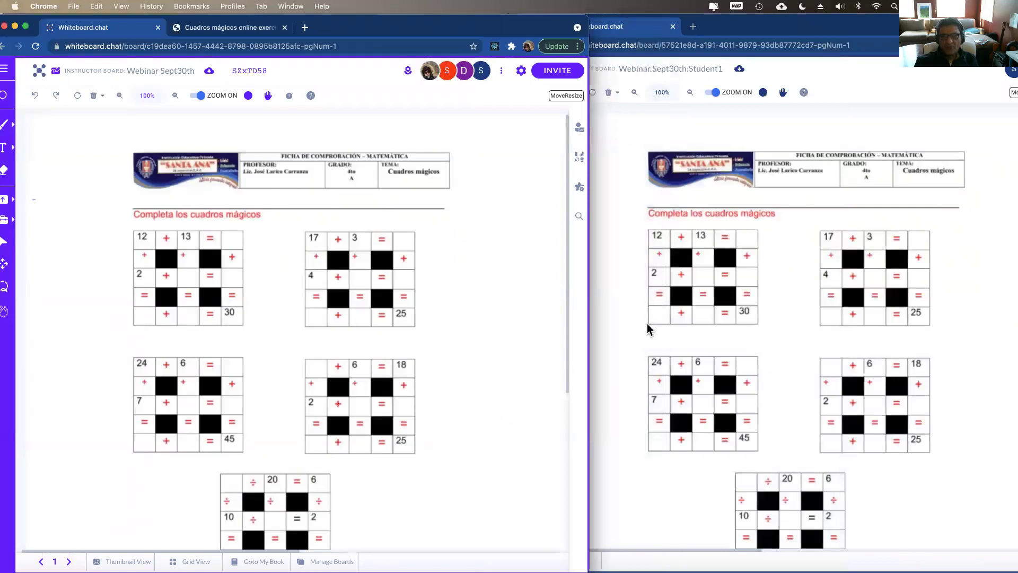
Set the student board's pen colour to pink.
click(620, 293)
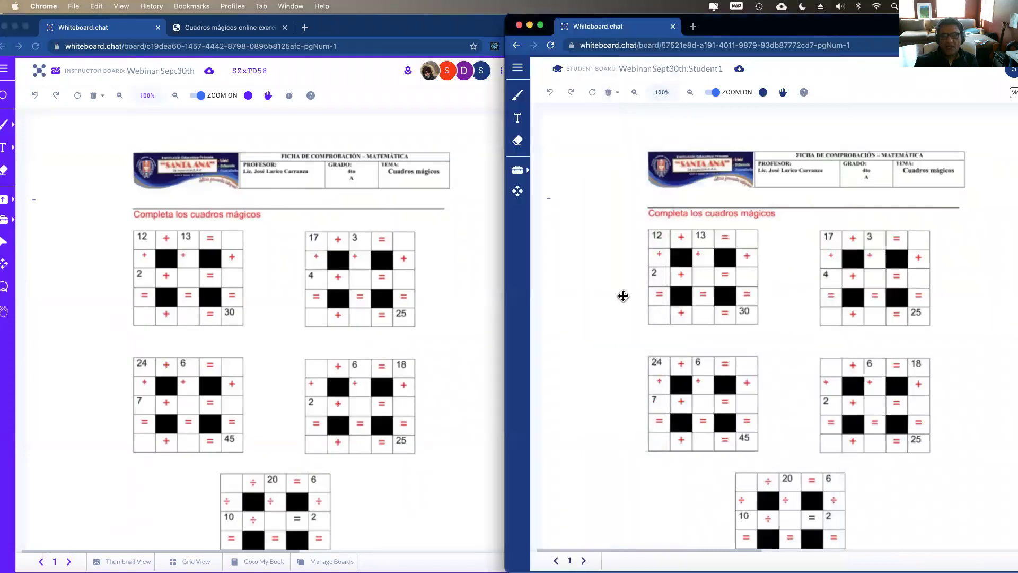
click(763, 92)
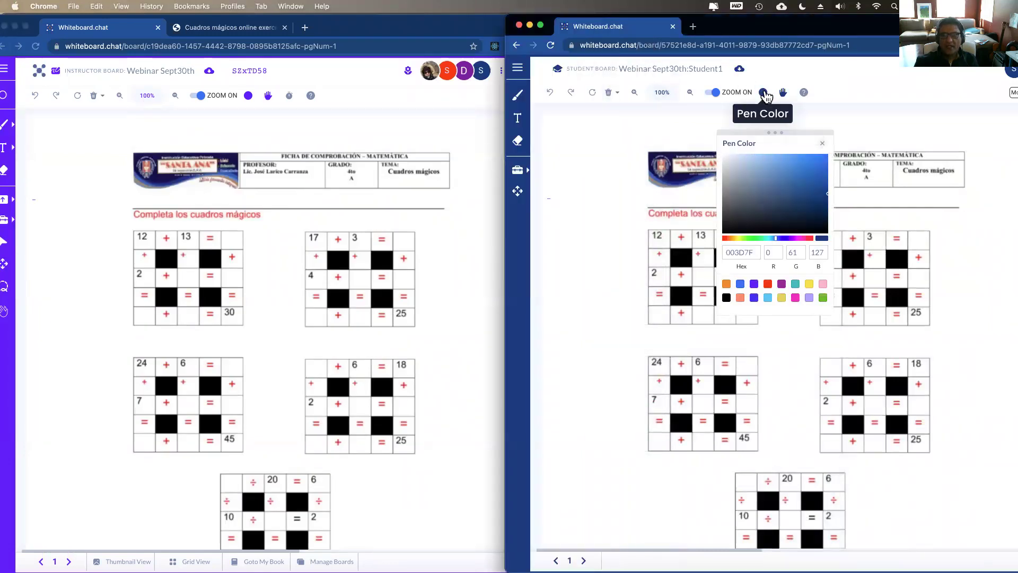
click(795, 298)
click(822, 143)
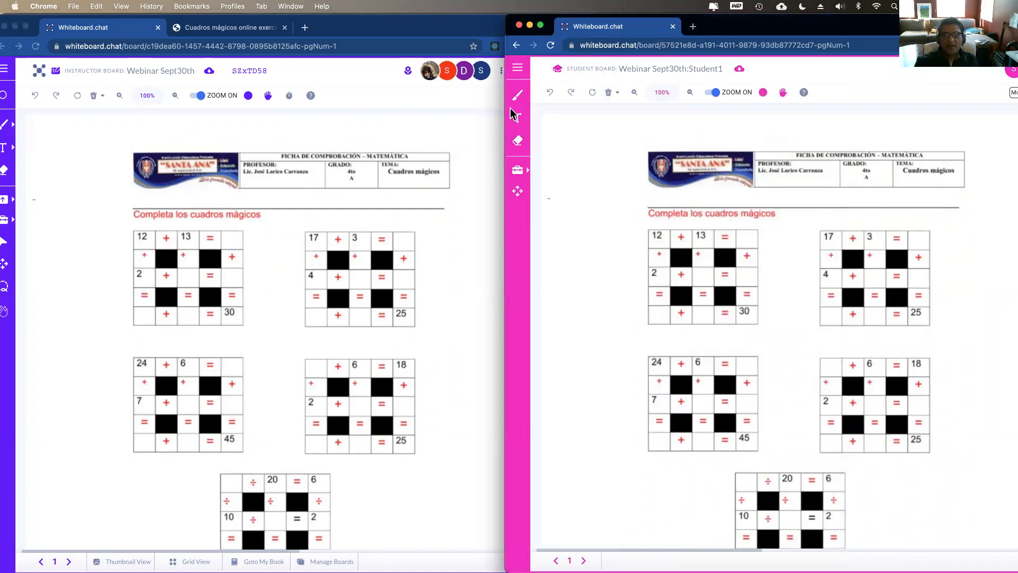
Type 25 into the first magic square's result cell.
click(517, 121)
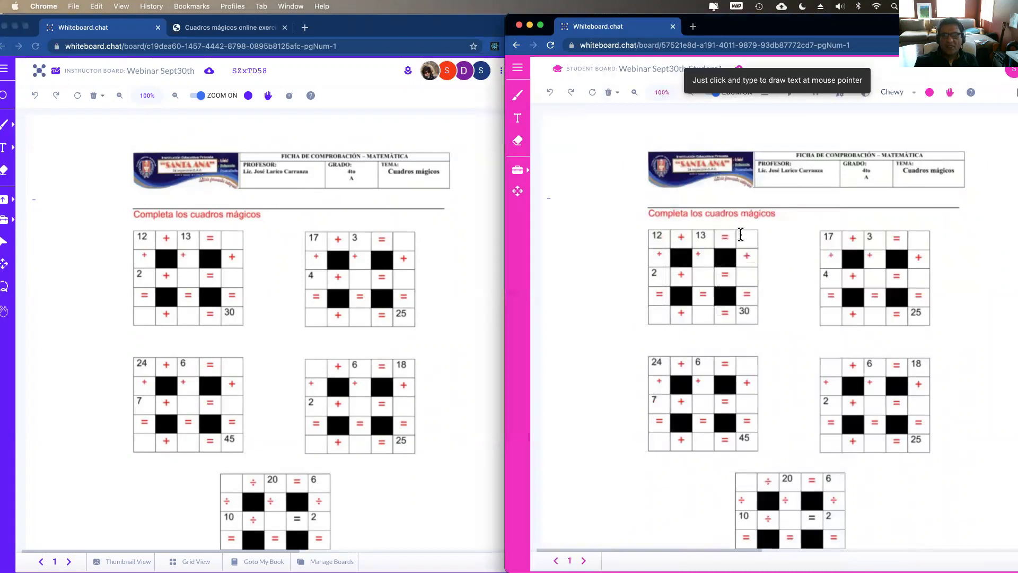
click(741, 234)
text(25)
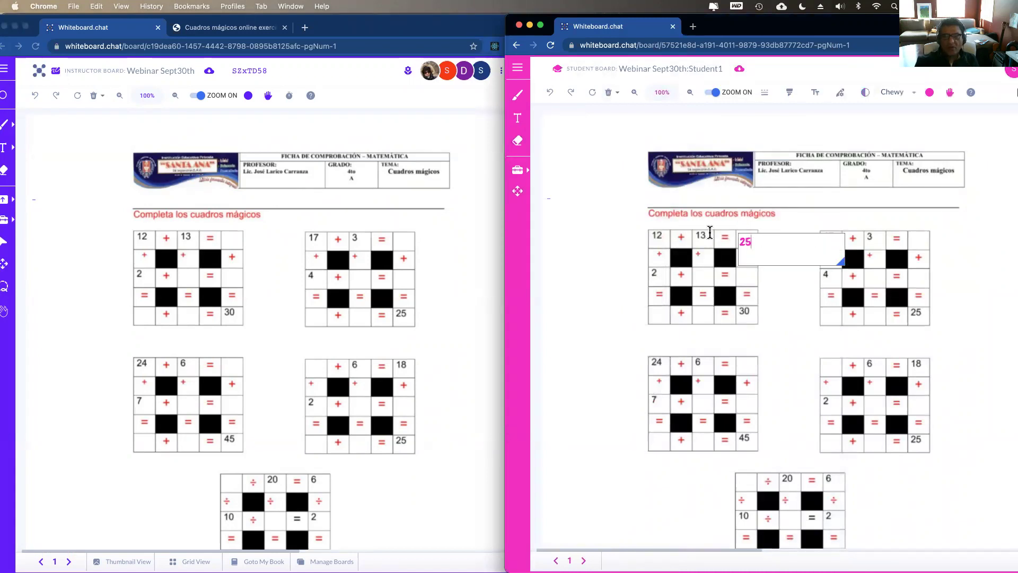
click(597, 254)
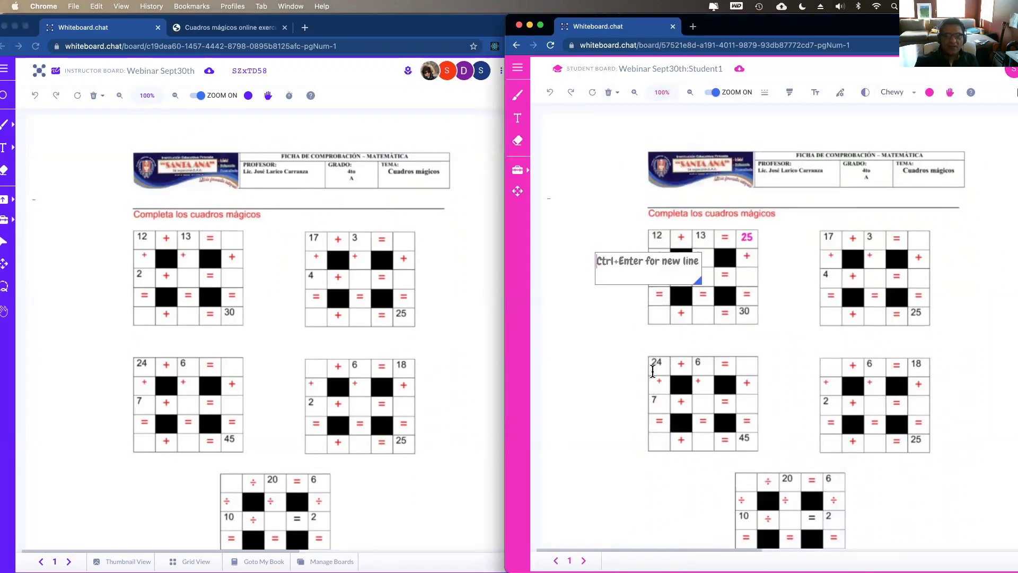
click(597, 376)
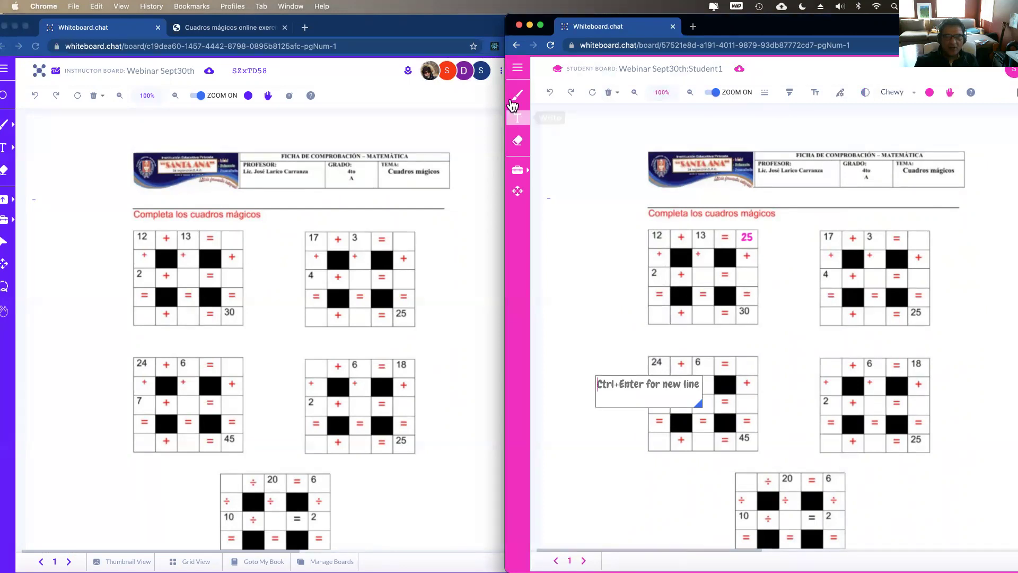
Draw two pink check marks at the first square, then return to the instructor board.
click(513, 105)
drag(571, 272, 610, 273)
mouse_move(594, 313)
mouse_down()
mouse_move(603, 329)
mouse_move(663, 293)
mouse_up()
click(397, 458)
click(228, 520)
click(190, 561)
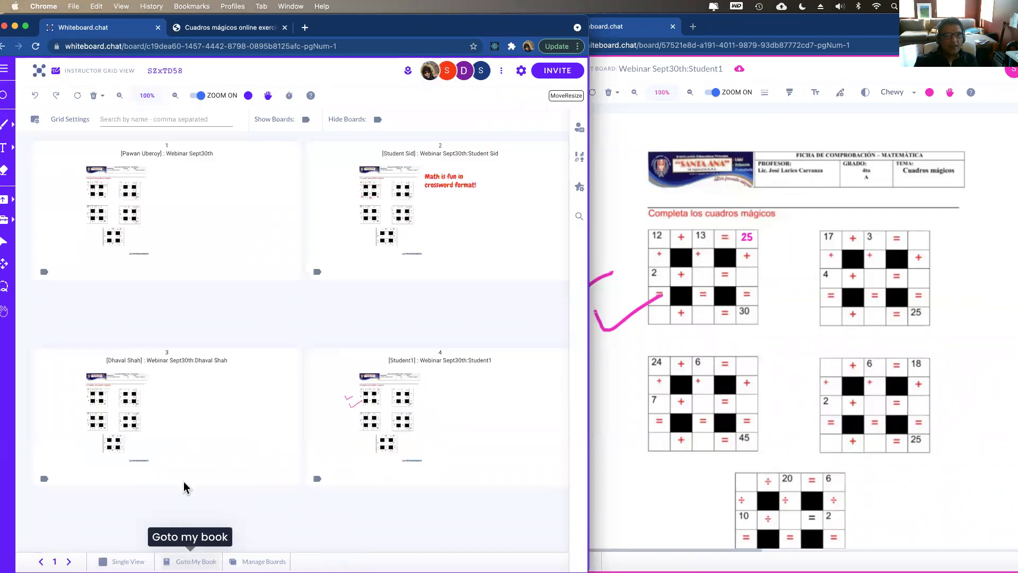
Preview the second student's board without joining, then join Student1's board from the grid.
click(438, 243)
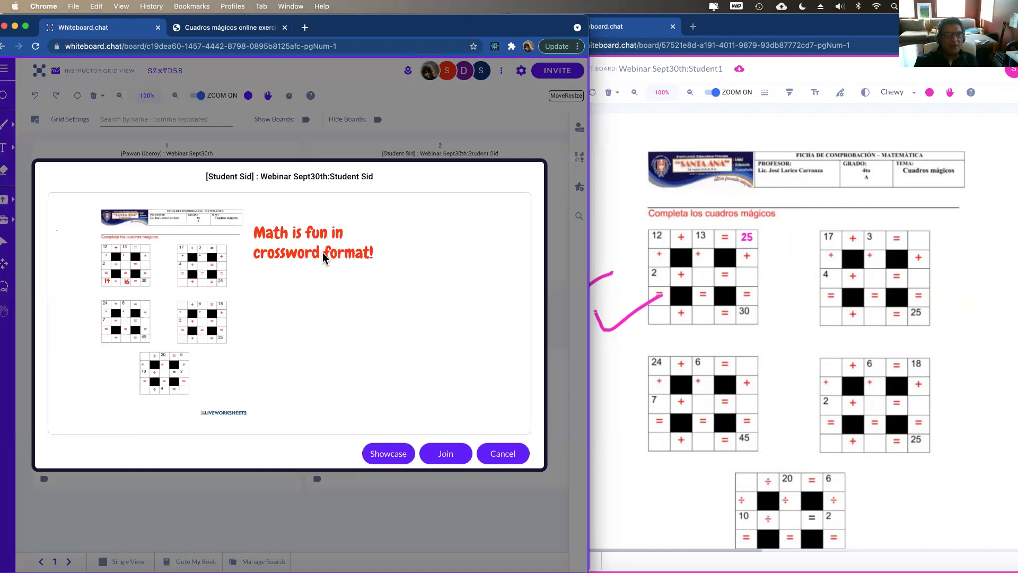
click(512, 455)
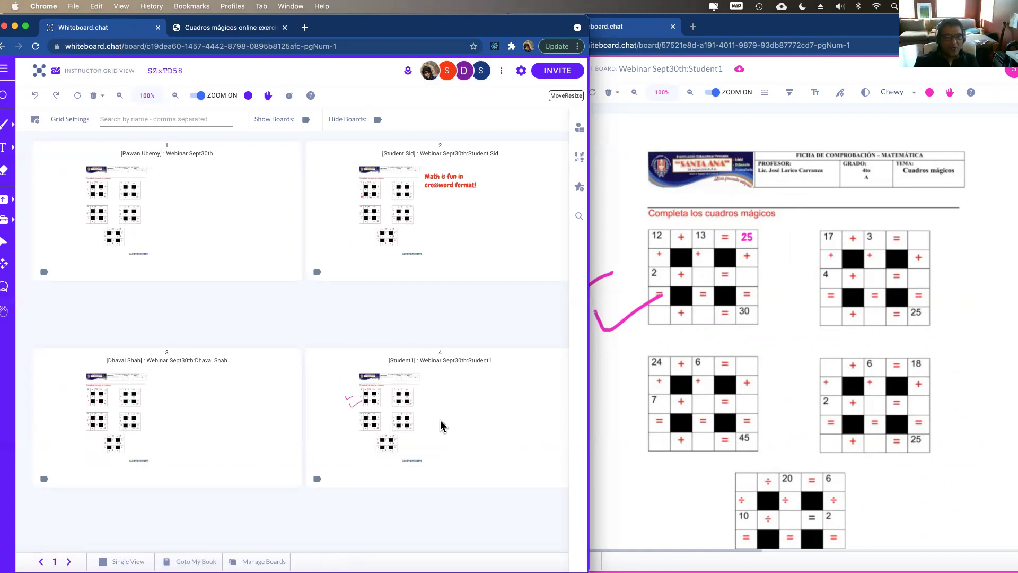
click(440, 426)
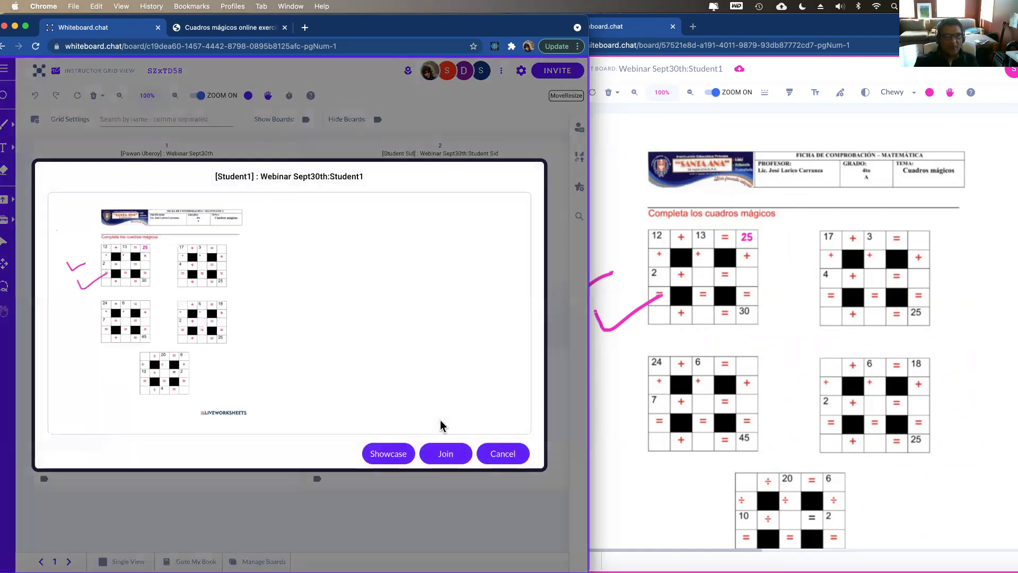
click(451, 456)
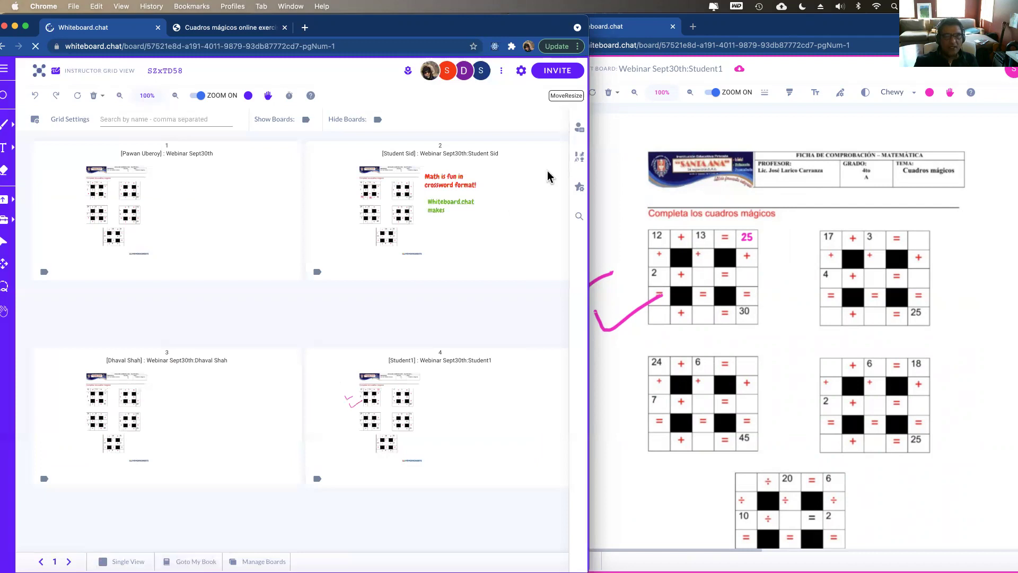
Place a green SECURE feedback stamp at the top-left of Student1's board and check the student window.
click(579, 162)
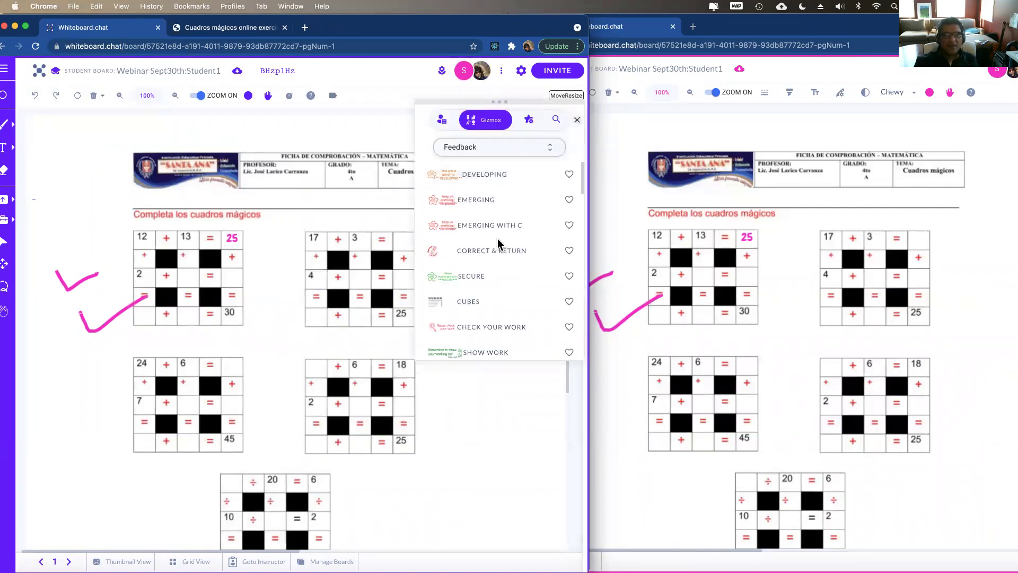
drag(488, 270, 84, 181)
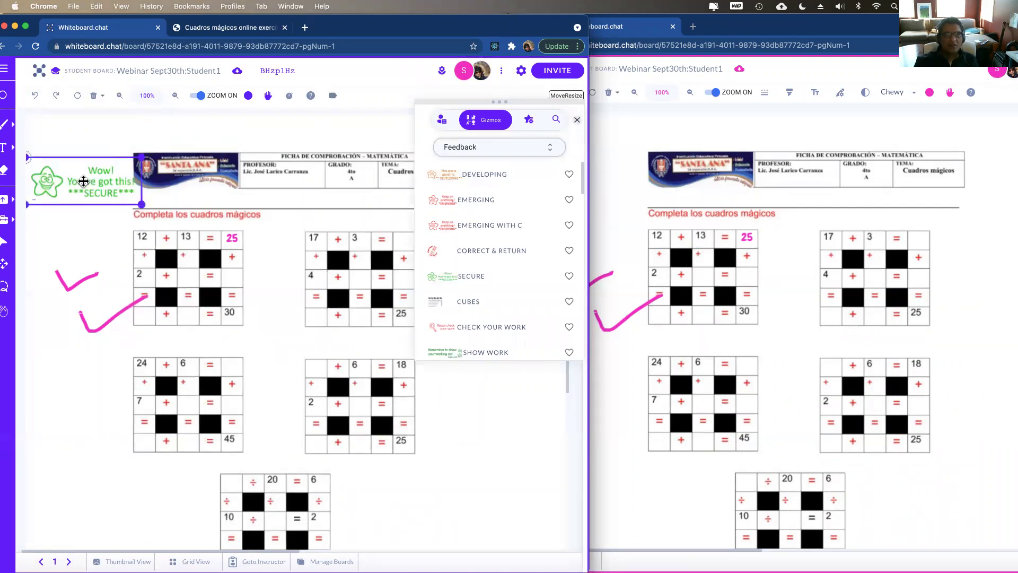
click(623, 189)
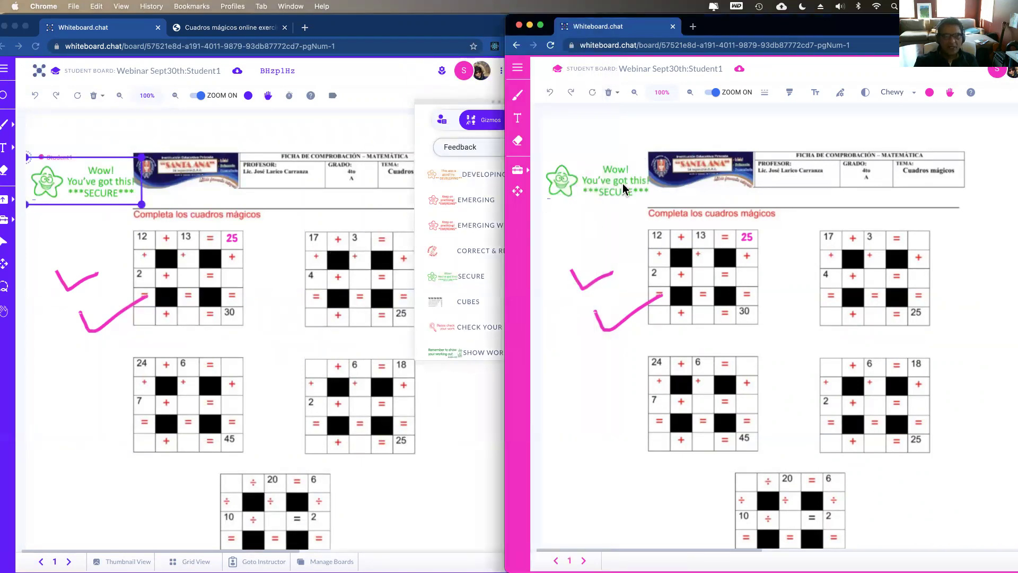
Return to the instructor's board and show all student boards in Grid View.
click(459, 157)
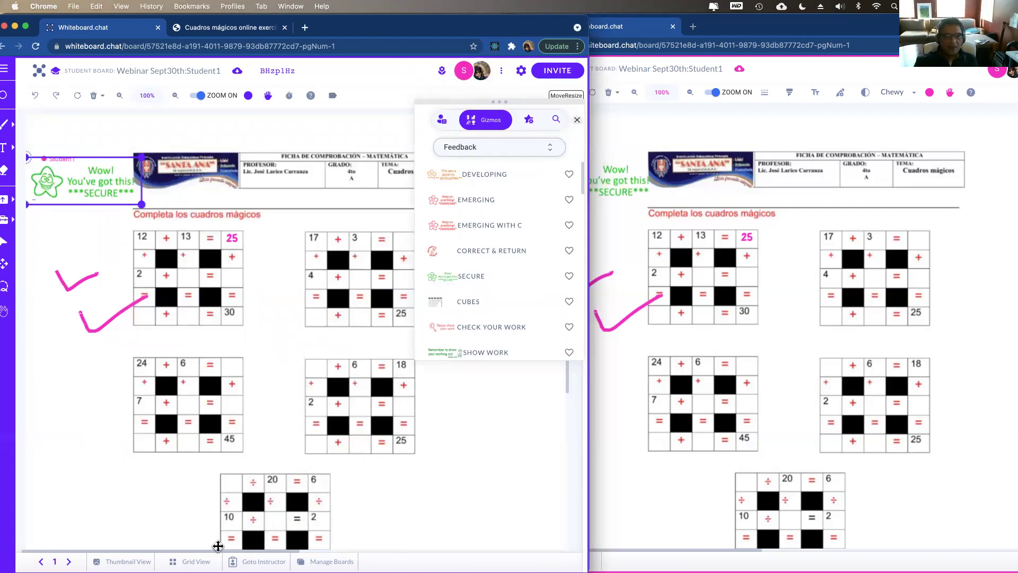
click(260, 561)
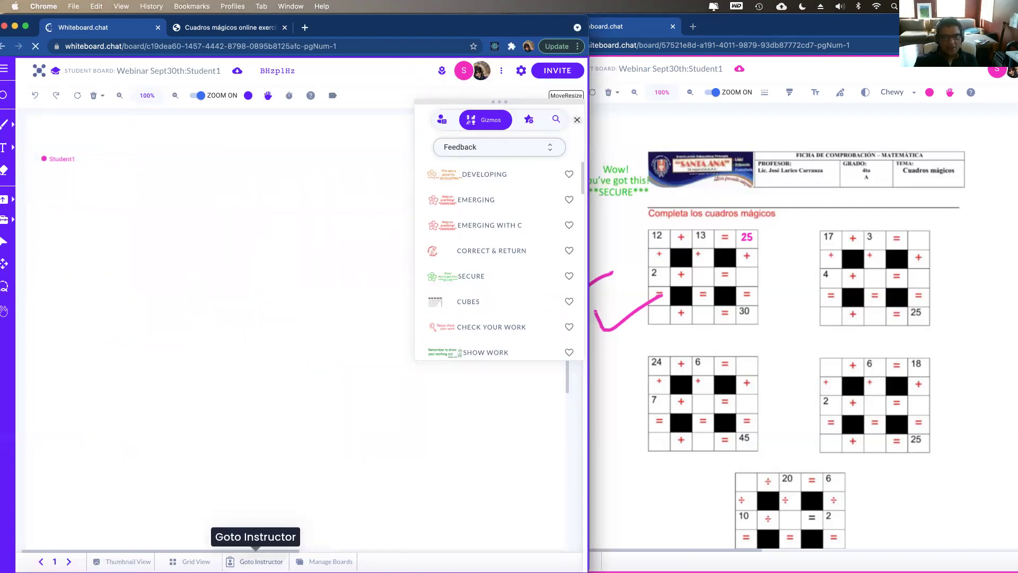
click(196, 561)
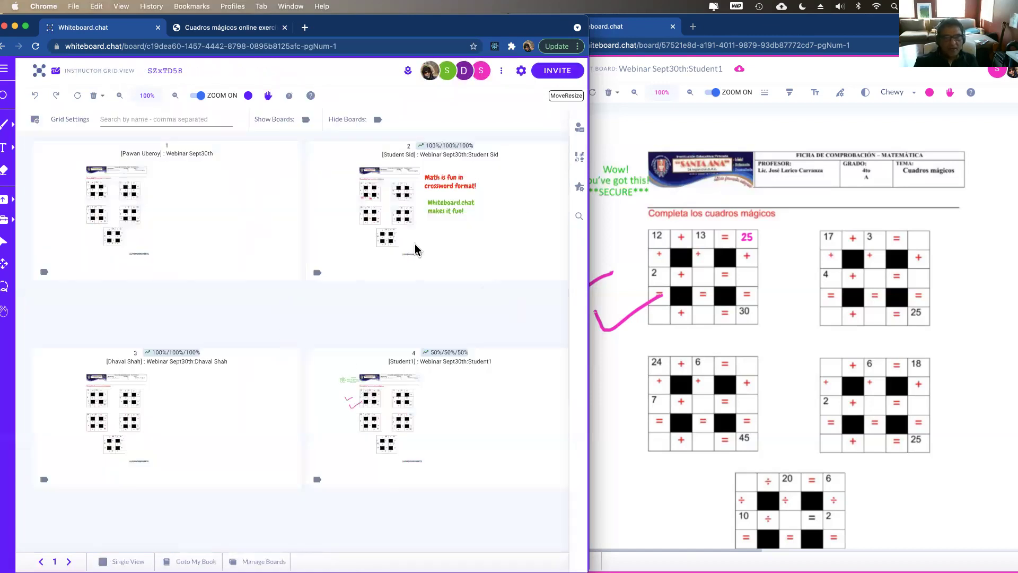
Stamp the 100 PERCENT feedback sticker onto student boards 2 and 4.
click(581, 158)
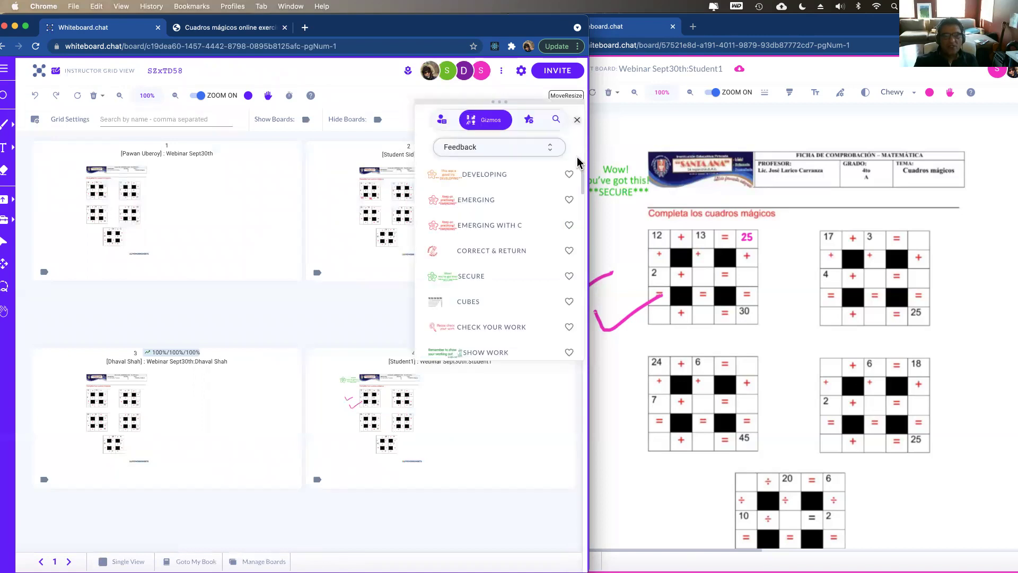
scroll(538, 238, down, 5)
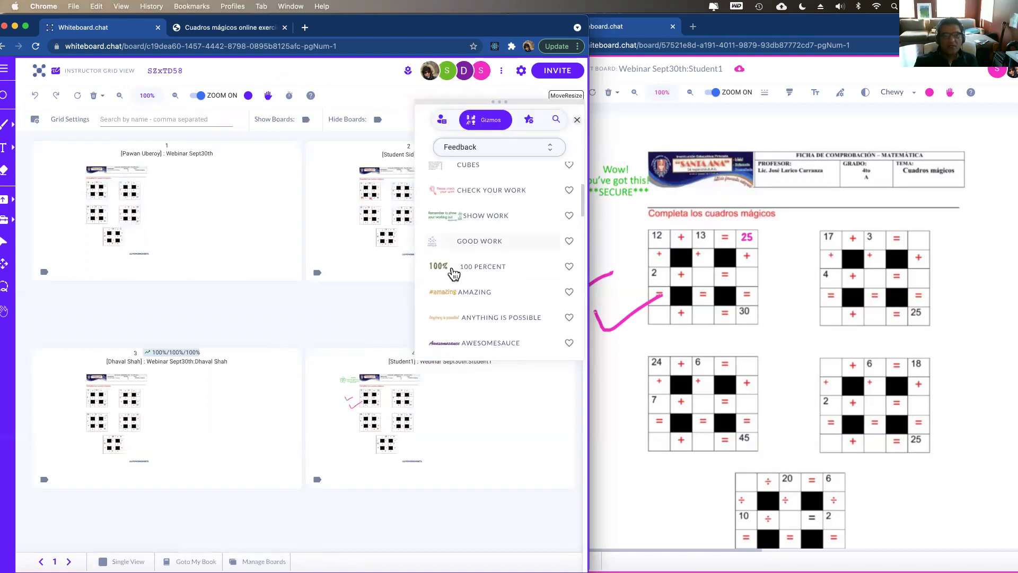
drag(453, 273, 336, 181)
drag(462, 275, 384, 409)
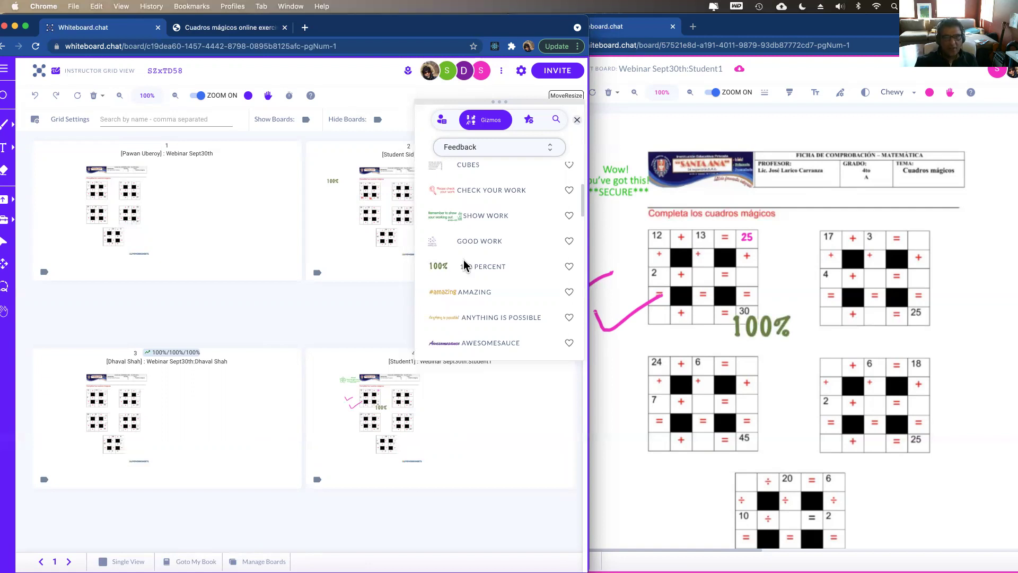
click(576, 121)
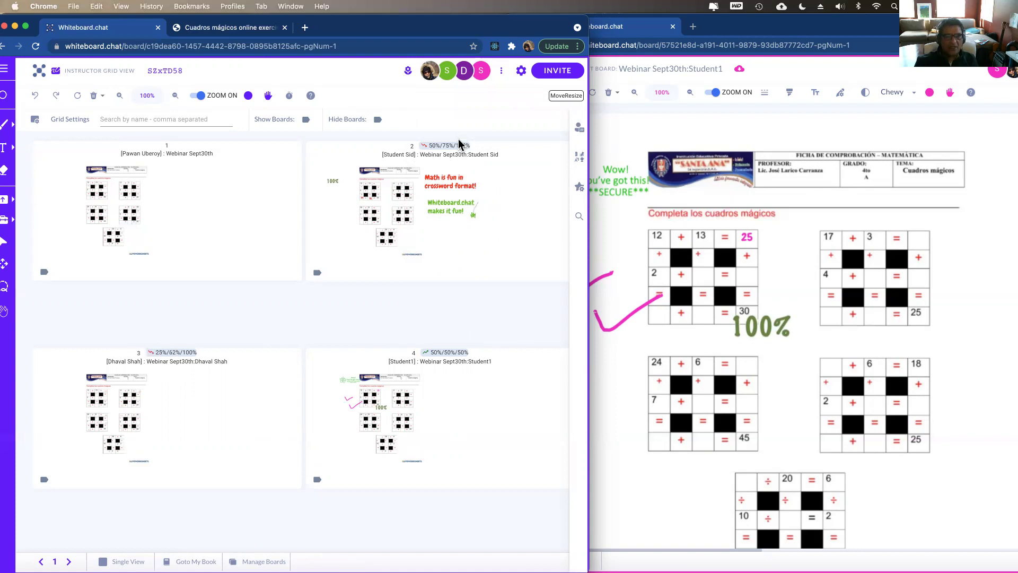
click(160, 399)
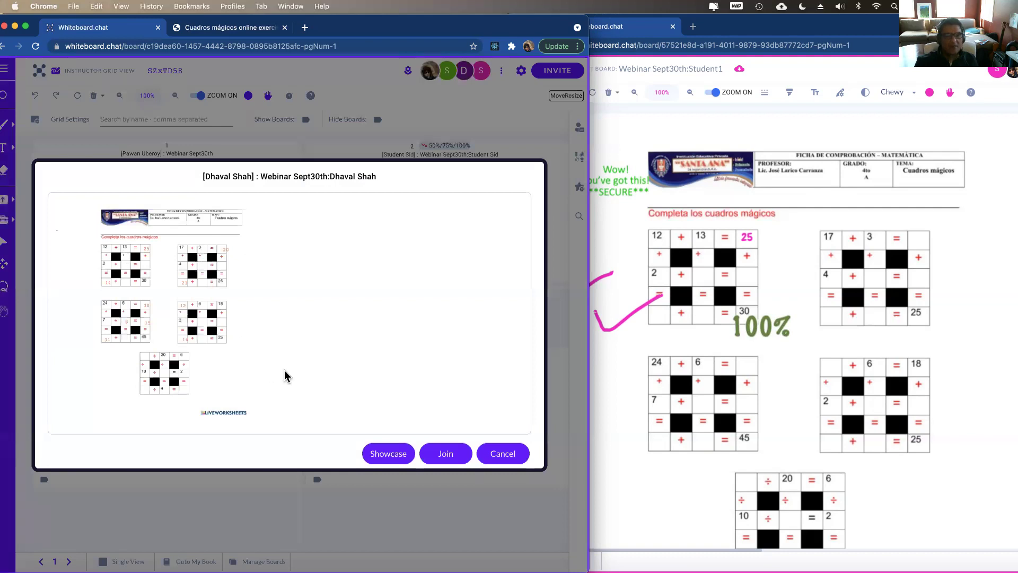
click(496, 452)
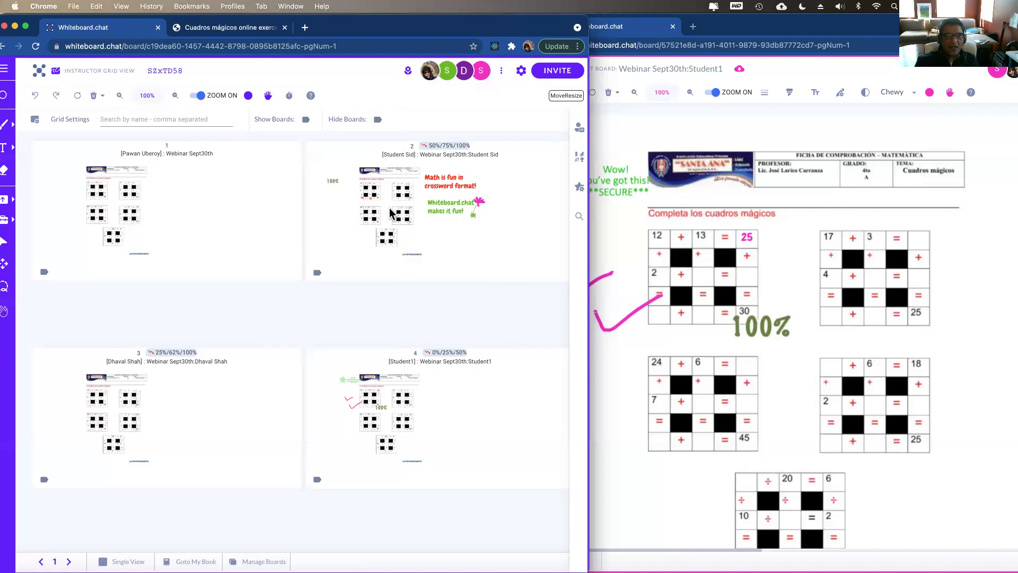
Label student boards 2 and 4 as ATTENDED.
click(316, 275)
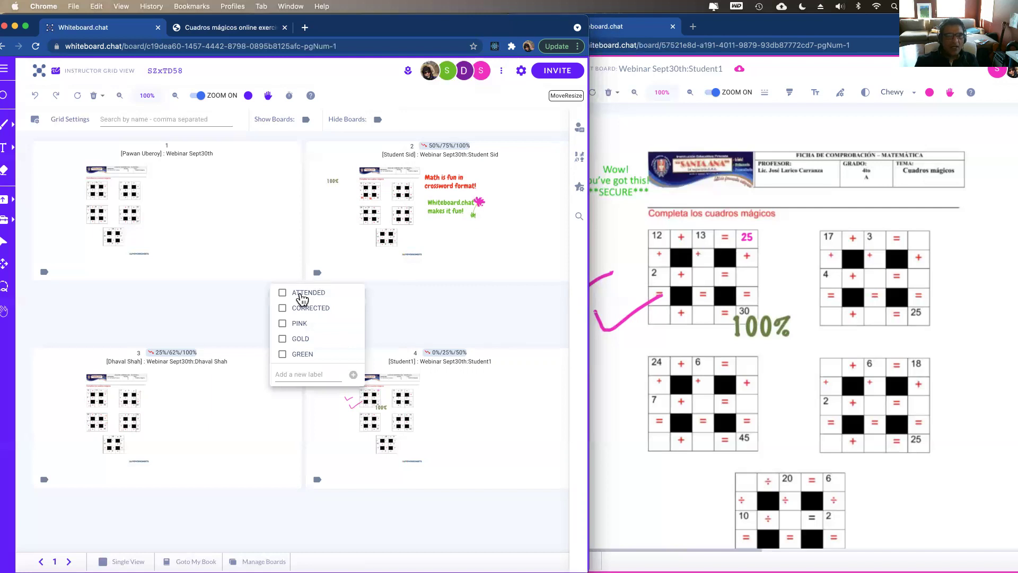
click(283, 295)
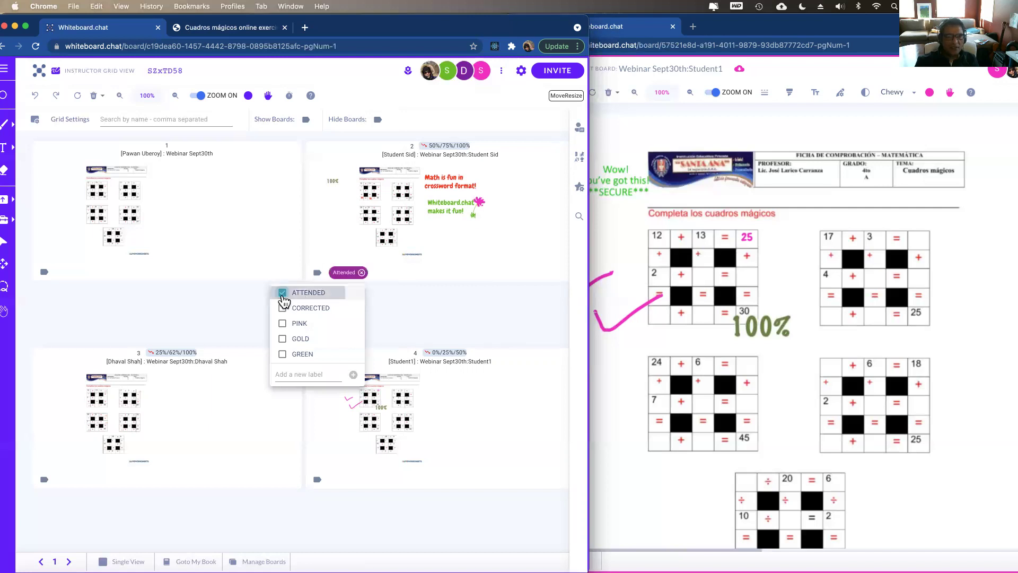
click(317, 484)
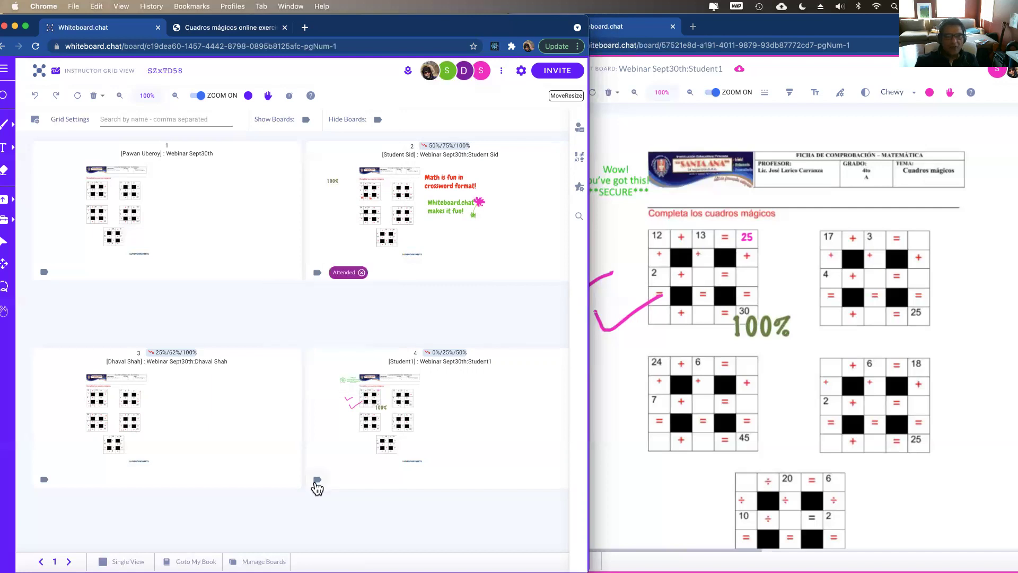
click(317, 481)
click(308, 471)
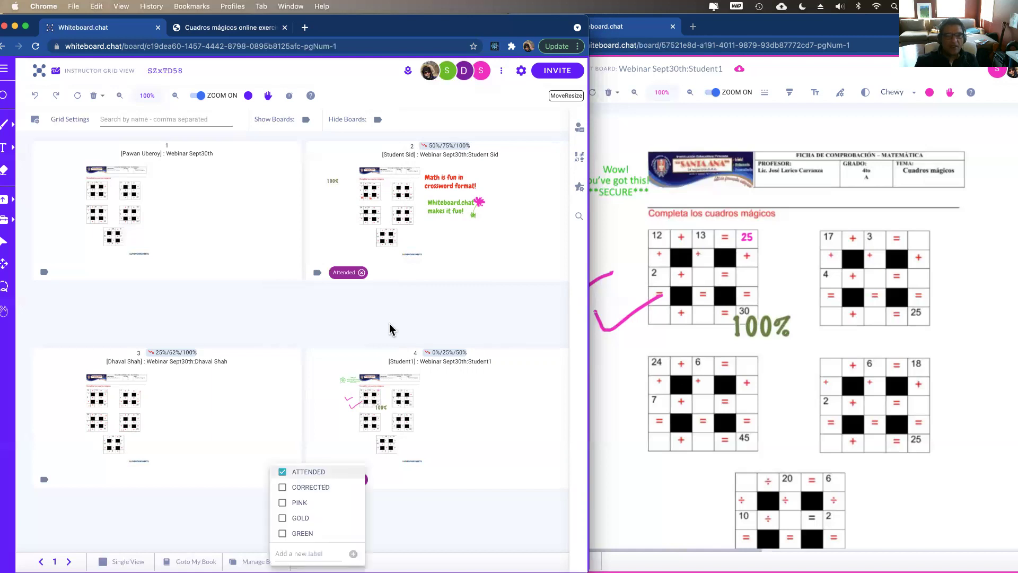
click(390, 329)
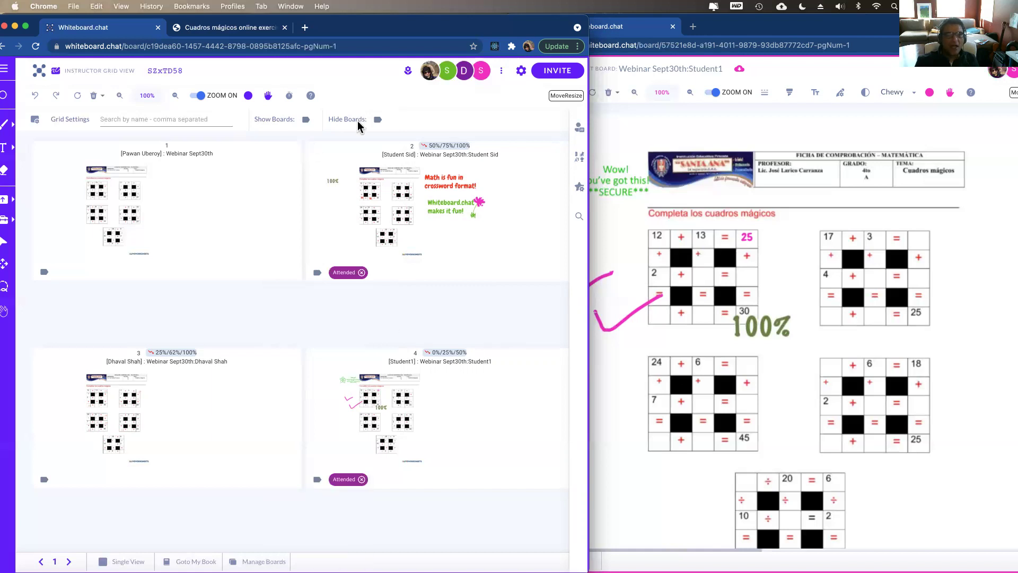
Hide boards labelled ATTENDED and preview the remaining second board.
click(378, 119)
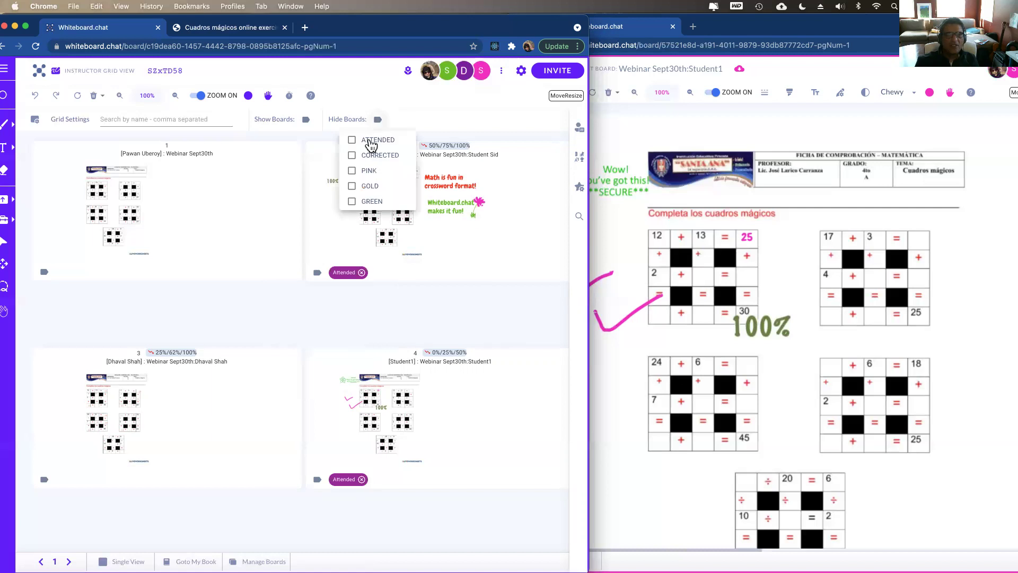
click(353, 141)
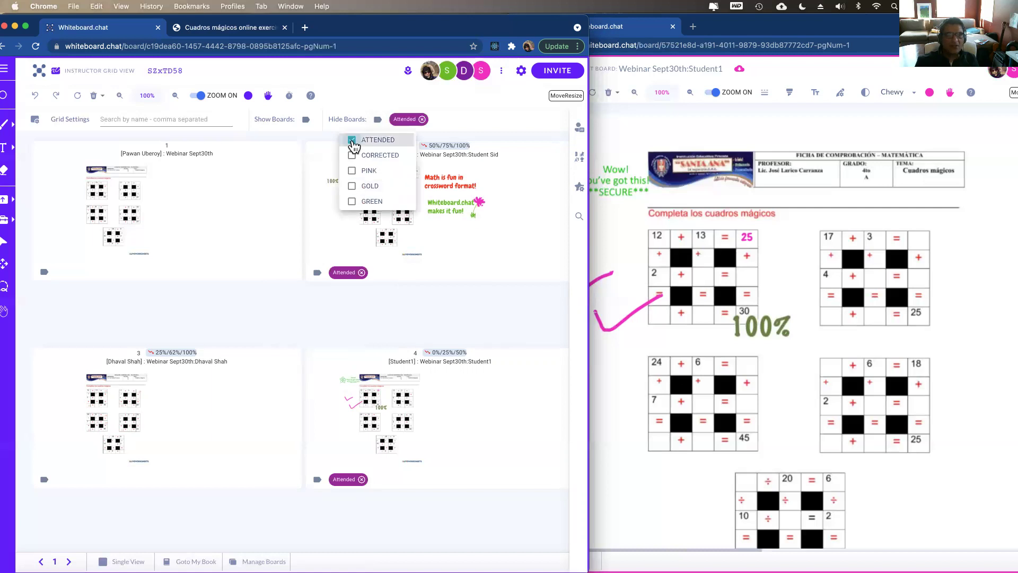
click(403, 319)
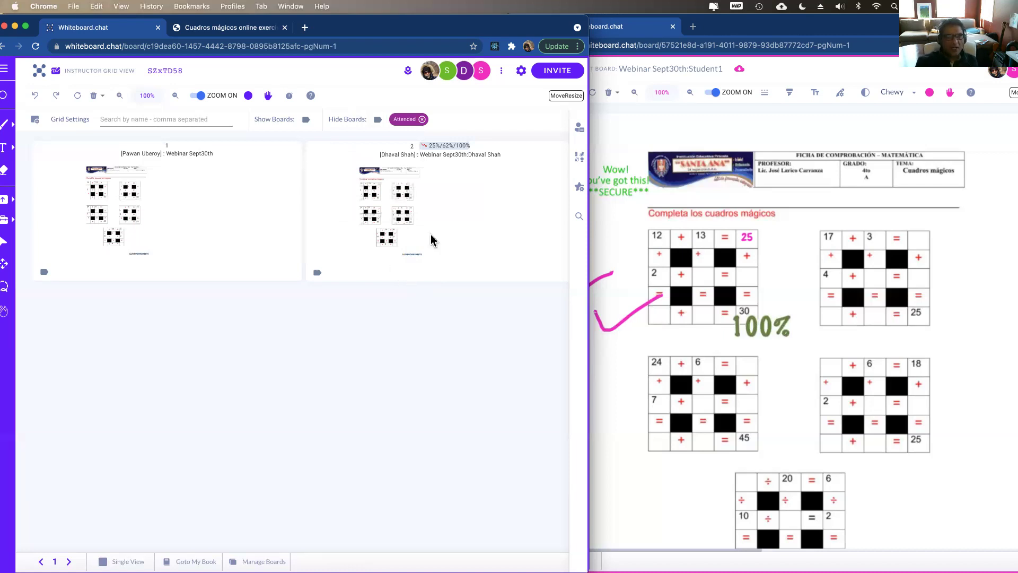
click(410, 222)
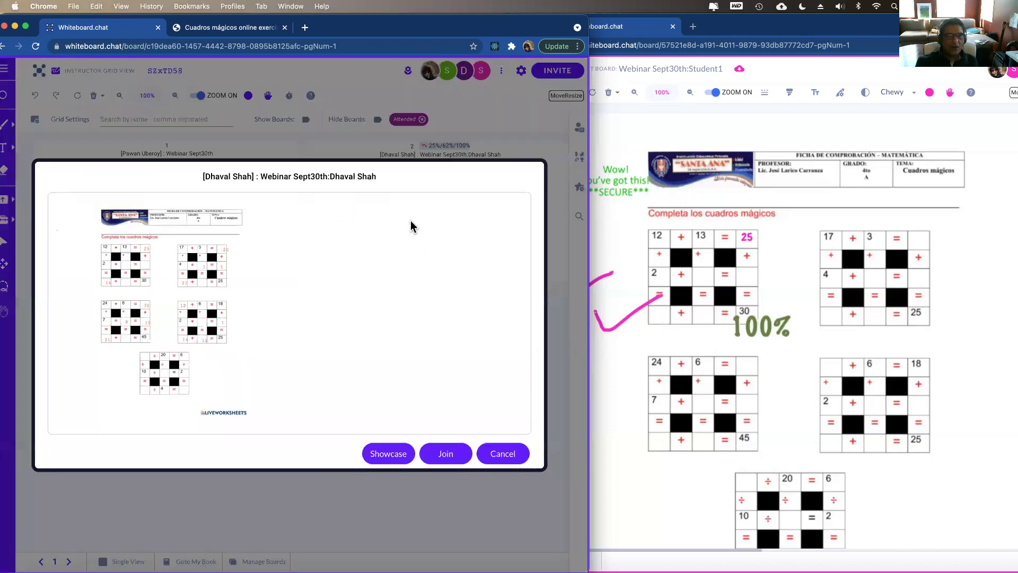
click(502, 454)
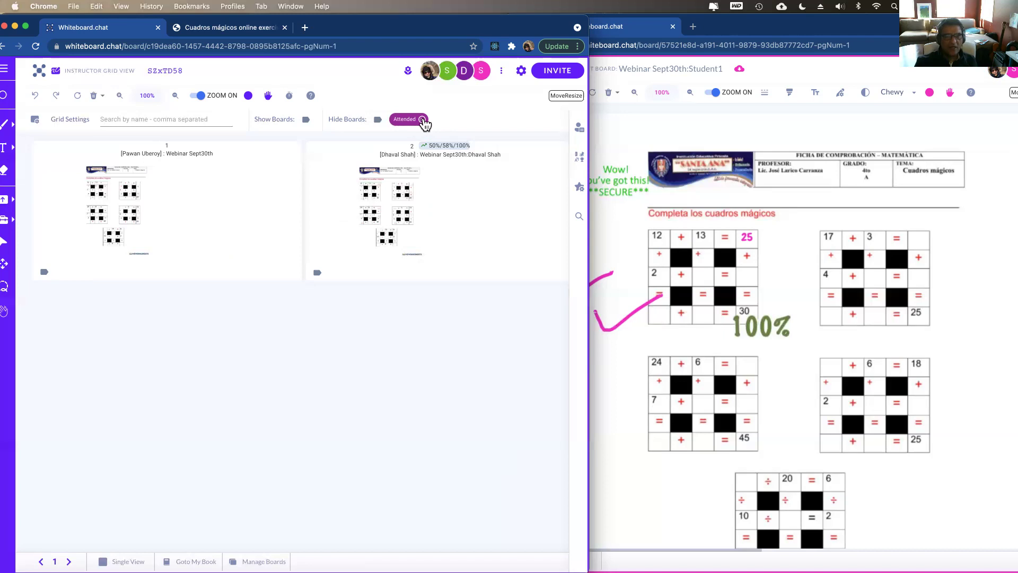
Remove the Attended hide filter and preview board 2 up close.
click(422, 120)
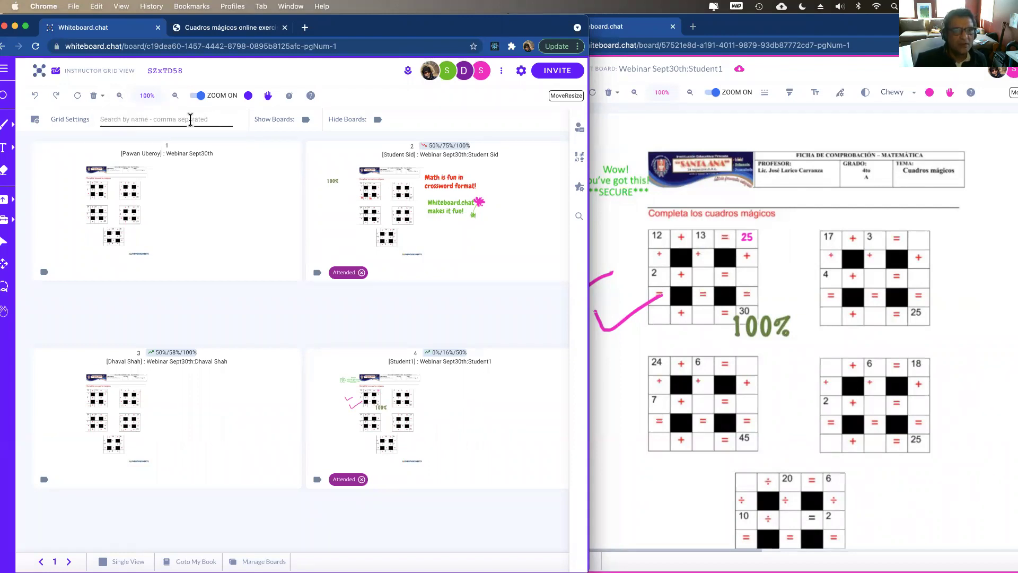
click(507, 210)
click(434, 148)
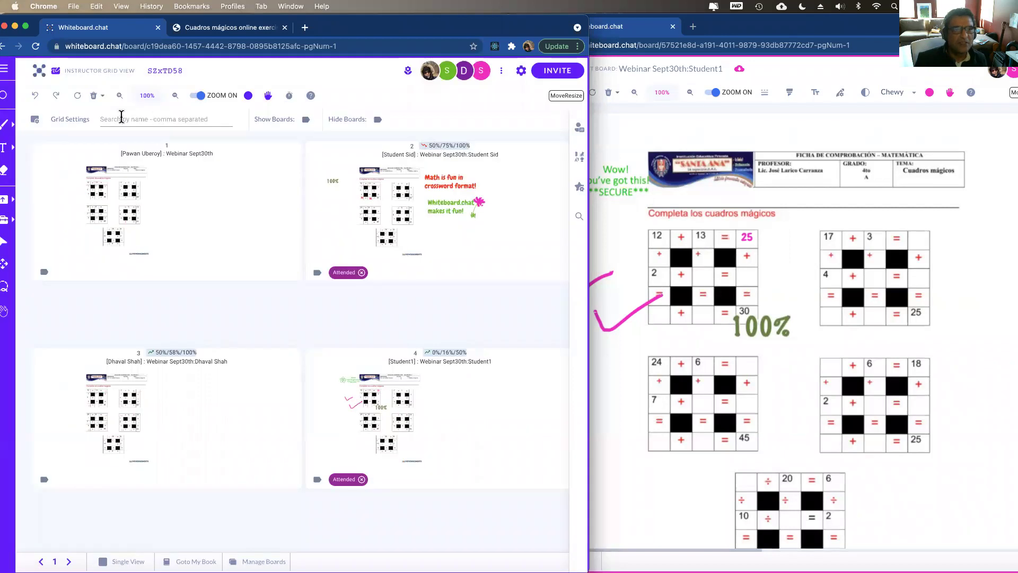
Filter the grid to two comma-separated student names, then go to the instructor's own book.
click(123, 116)
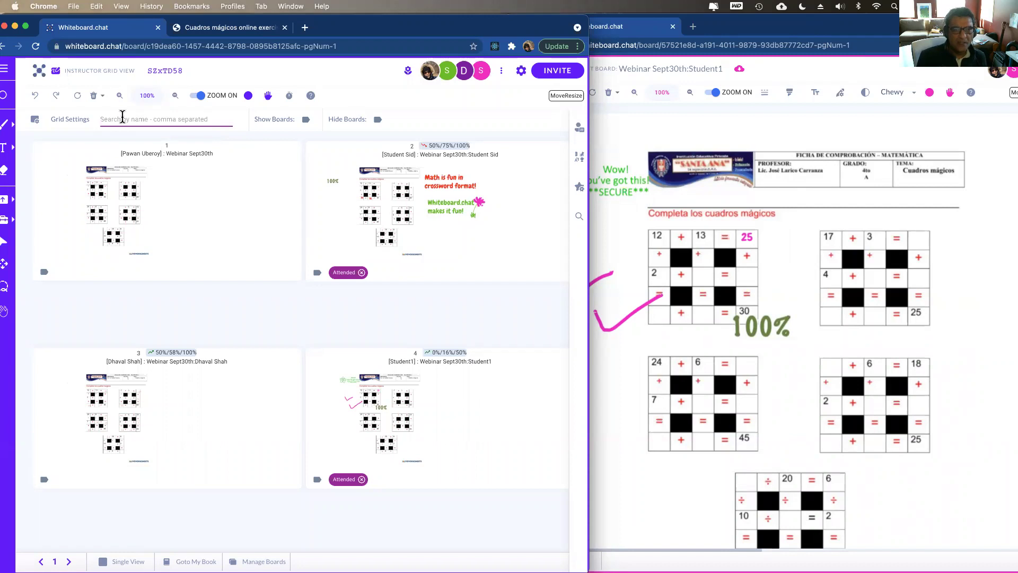
text(sid)
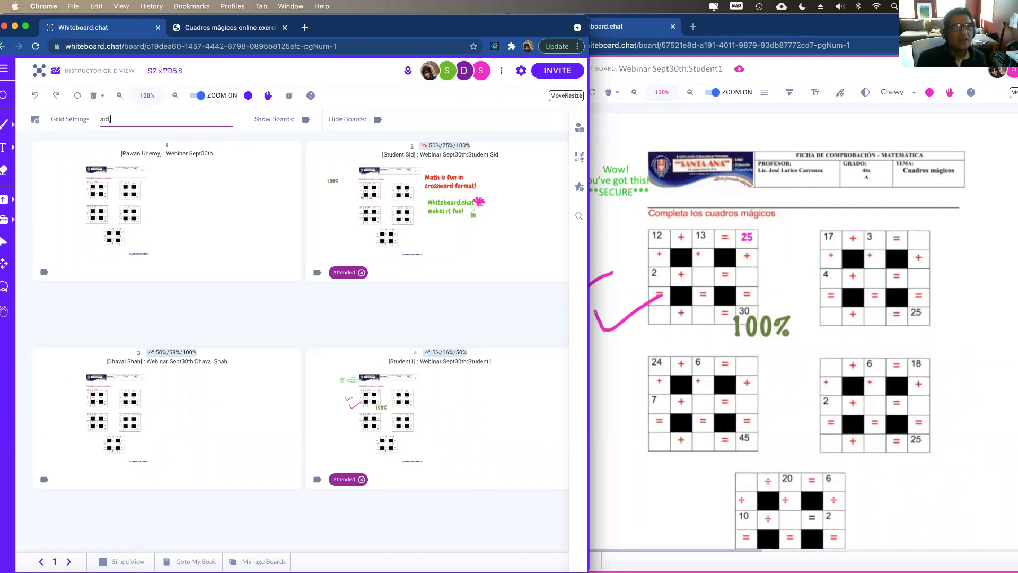
text(,dhaval)
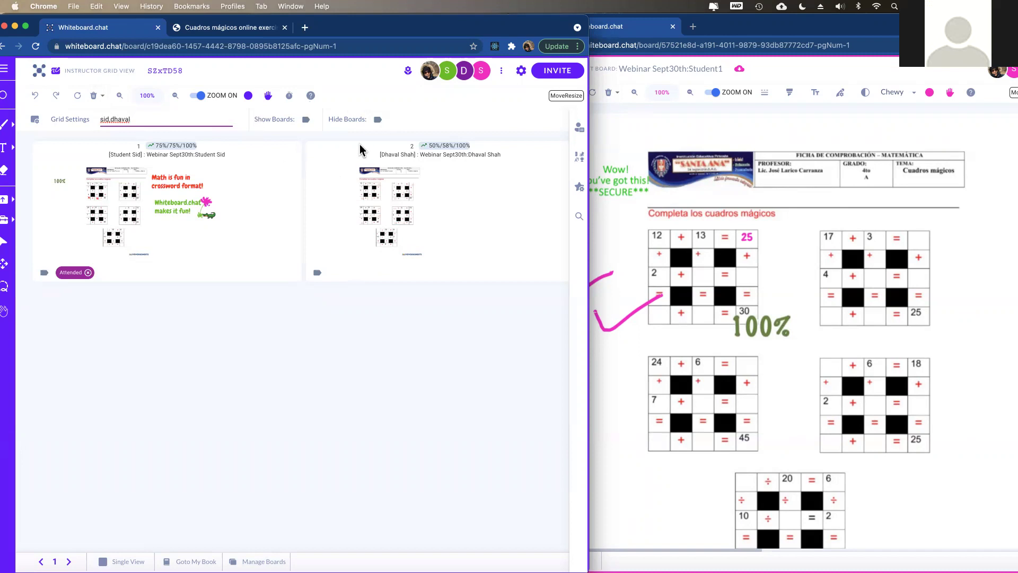
click(191, 561)
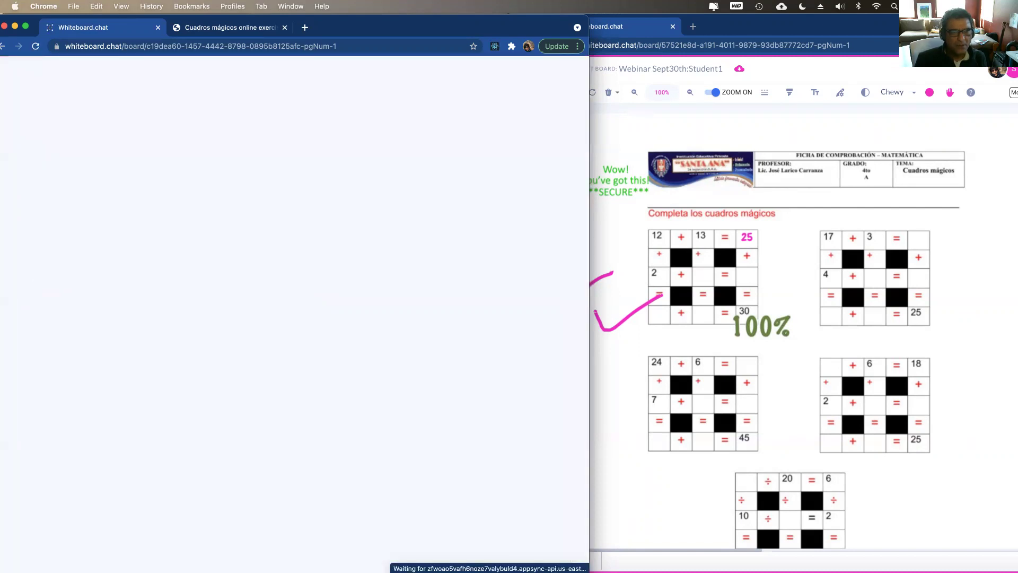
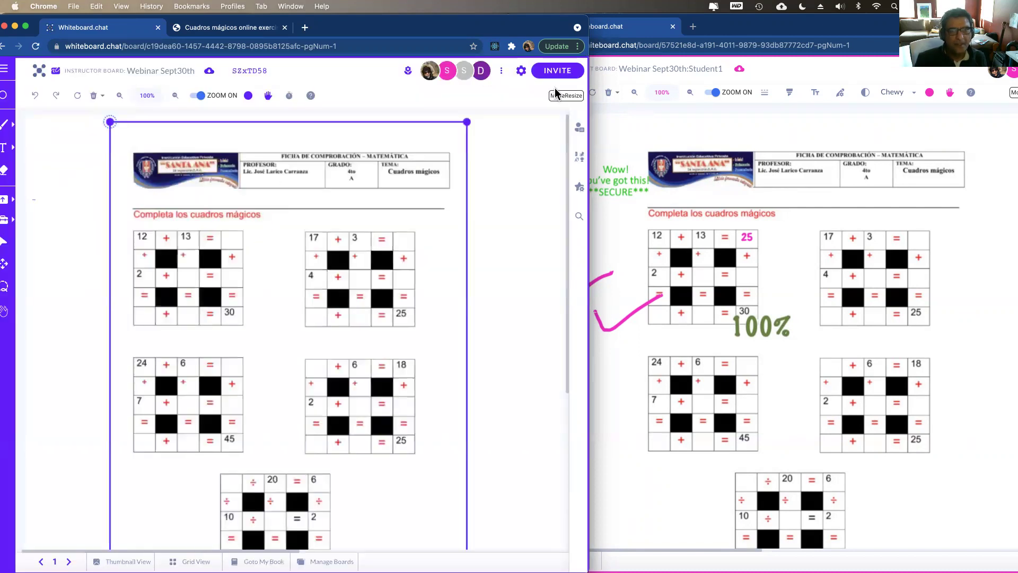
Widen the instructor board window over the student board and show the Upload options for the worksheet.
drag(591, 113, 786, 120)
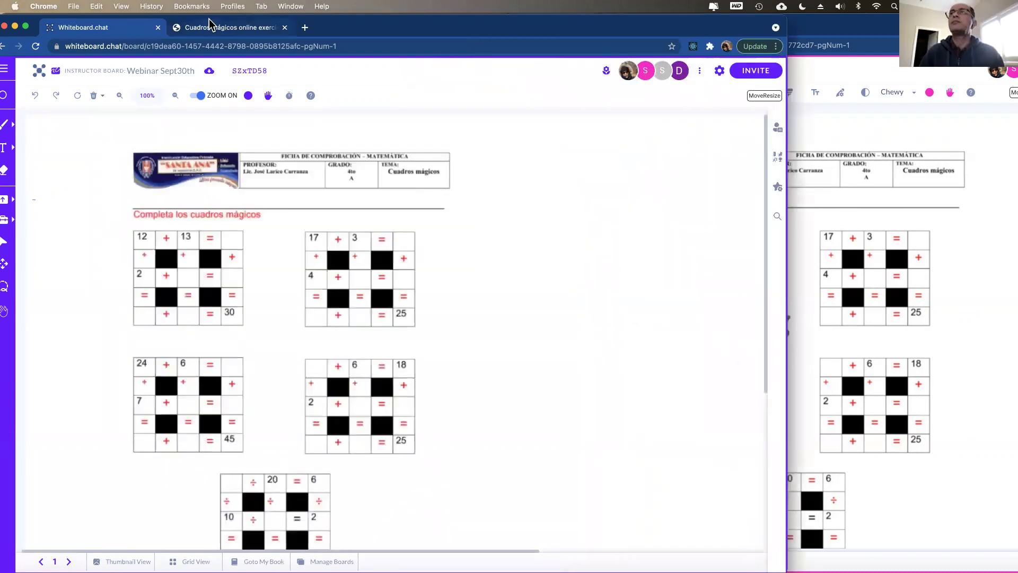
drag(210, 21, 230, 22)
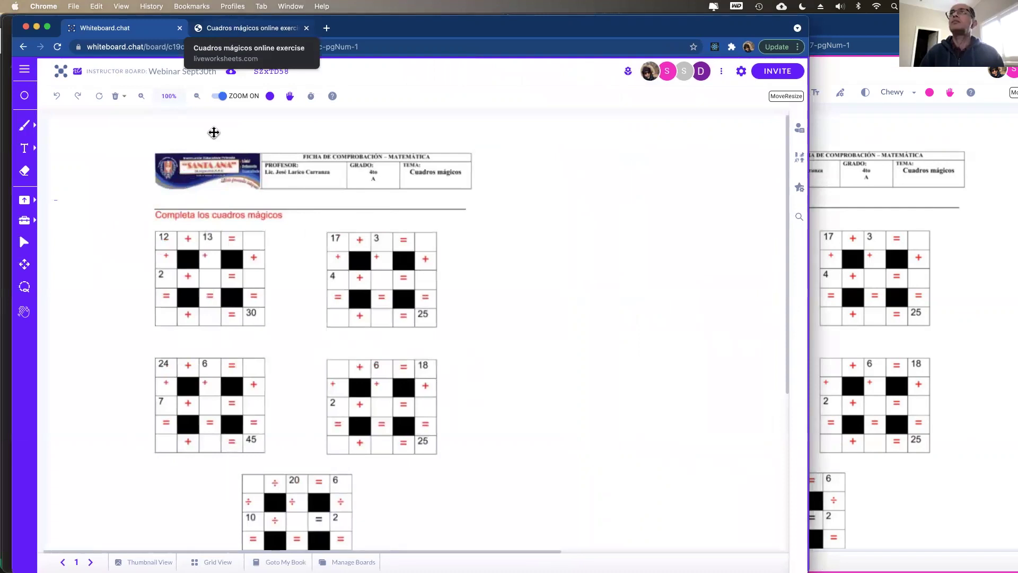
click(211, 132)
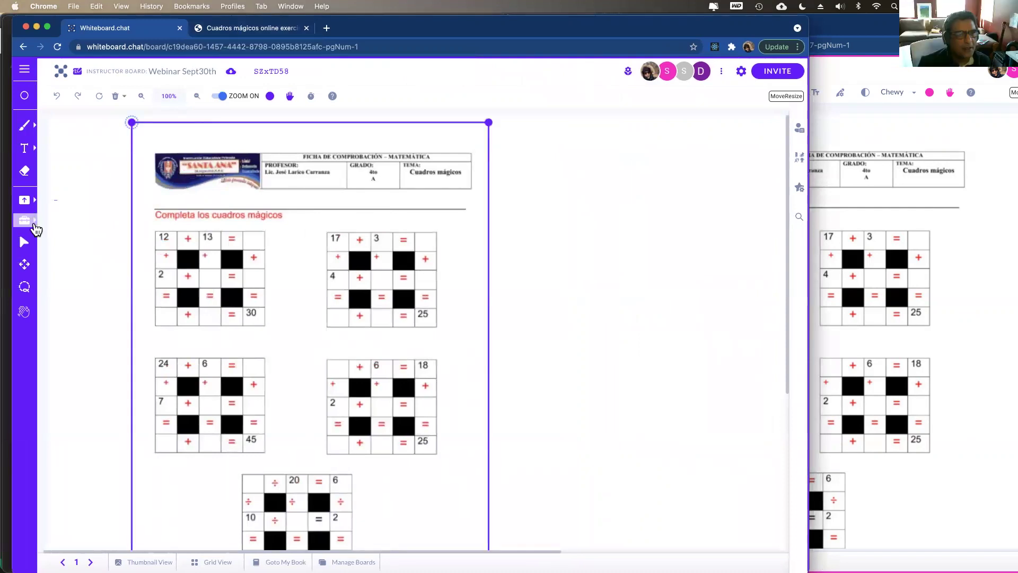
click(34, 226)
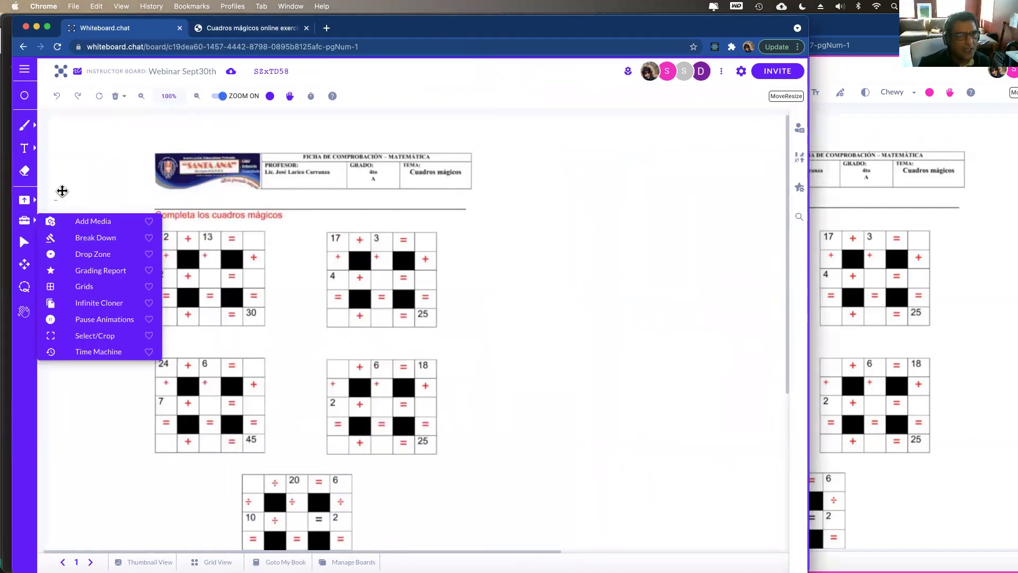
click(32, 204)
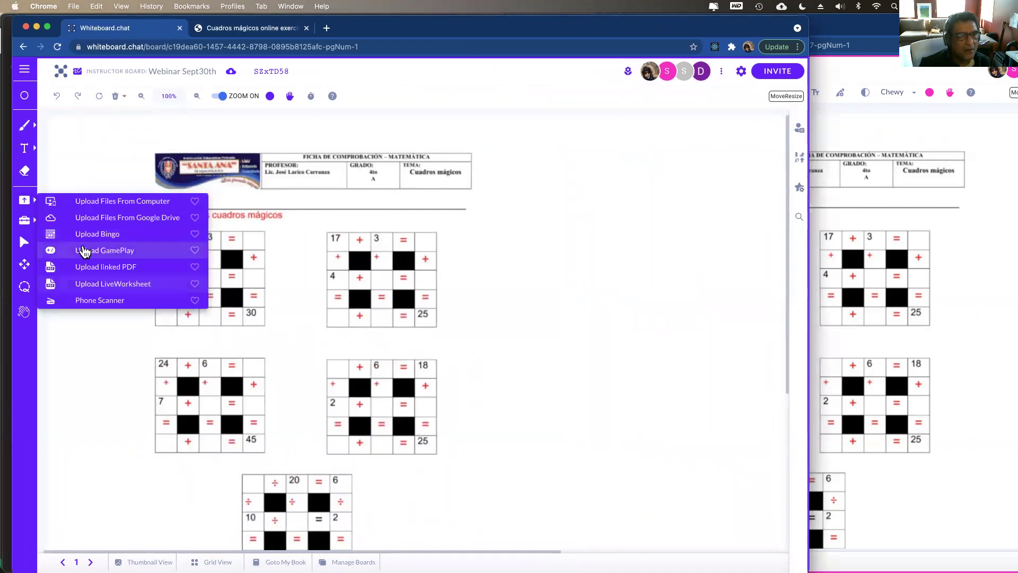
click(94, 218)
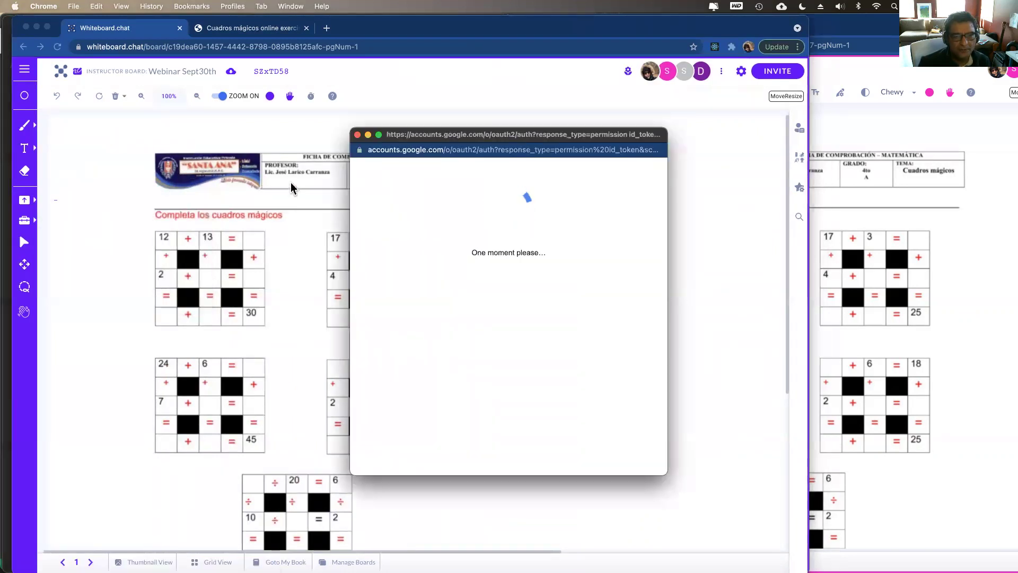
click(247, 186)
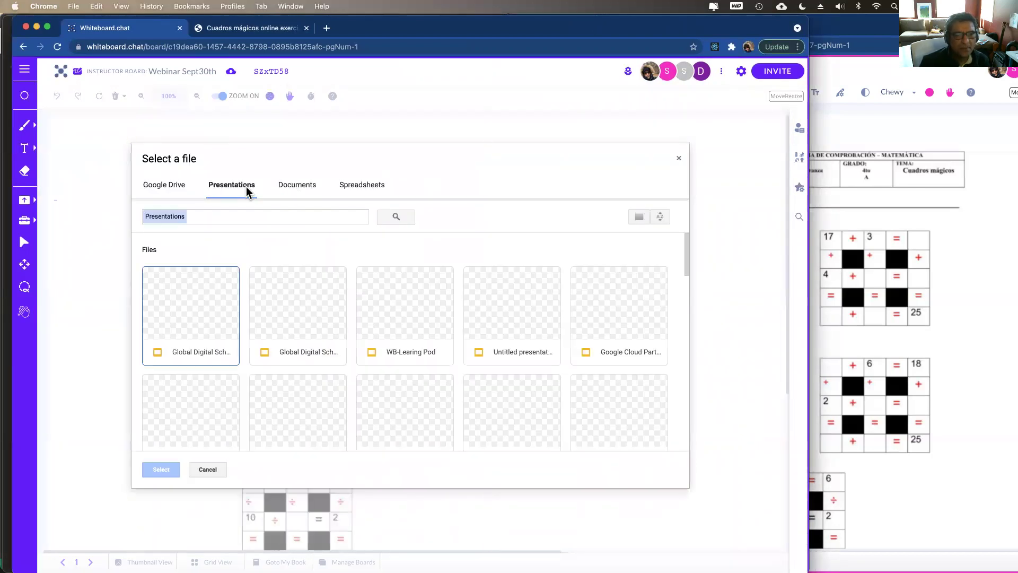
scroll(375, 318, down, 10)
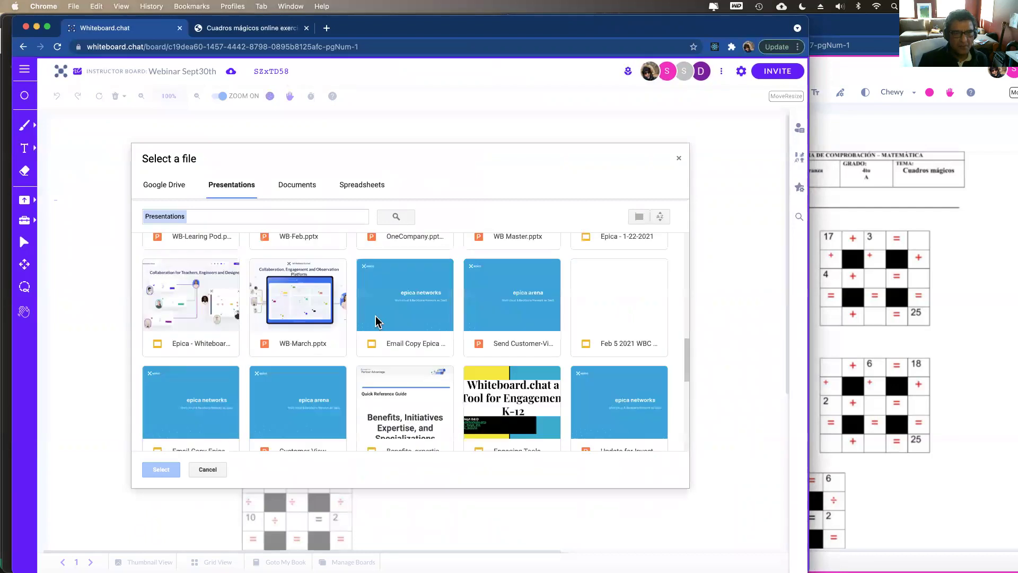
scroll(375, 320, down, 1)
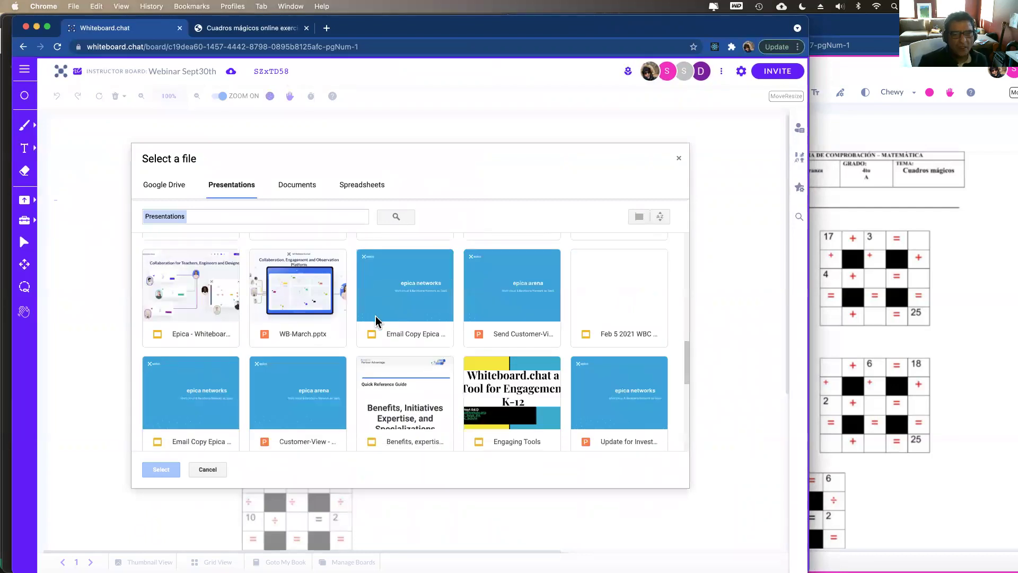
scroll(375, 317, down, 1)
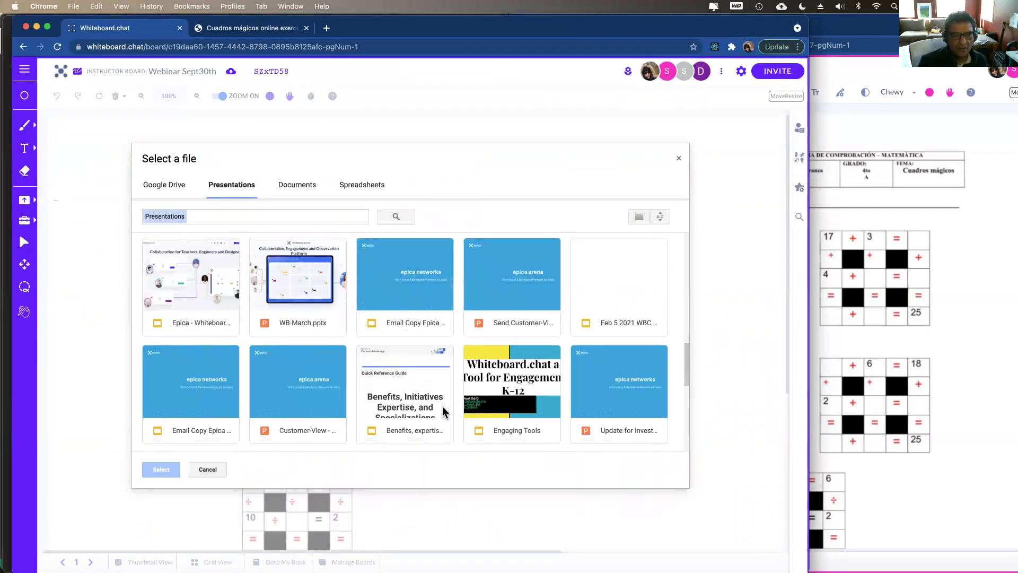
click(494, 407)
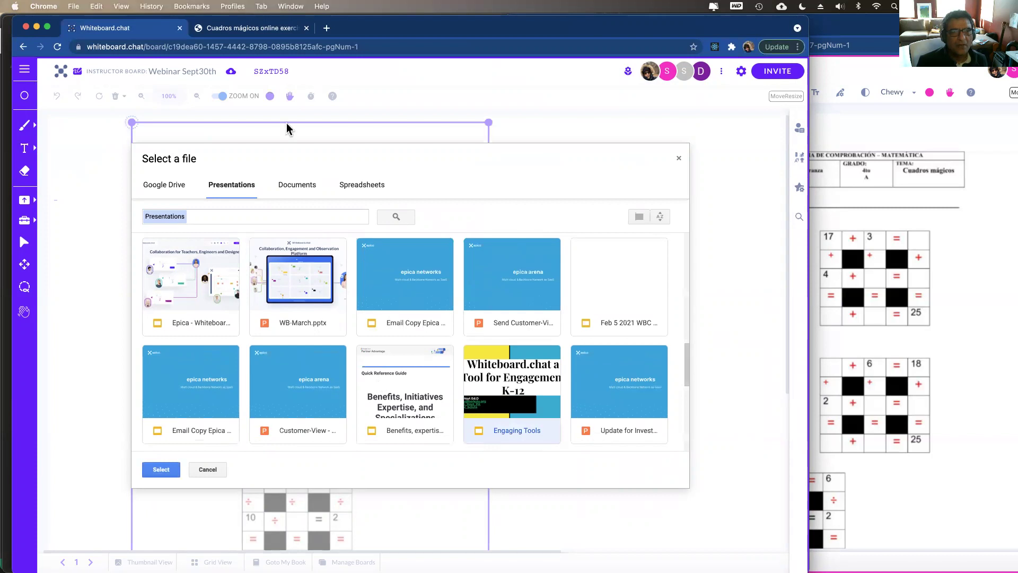
click(208, 469)
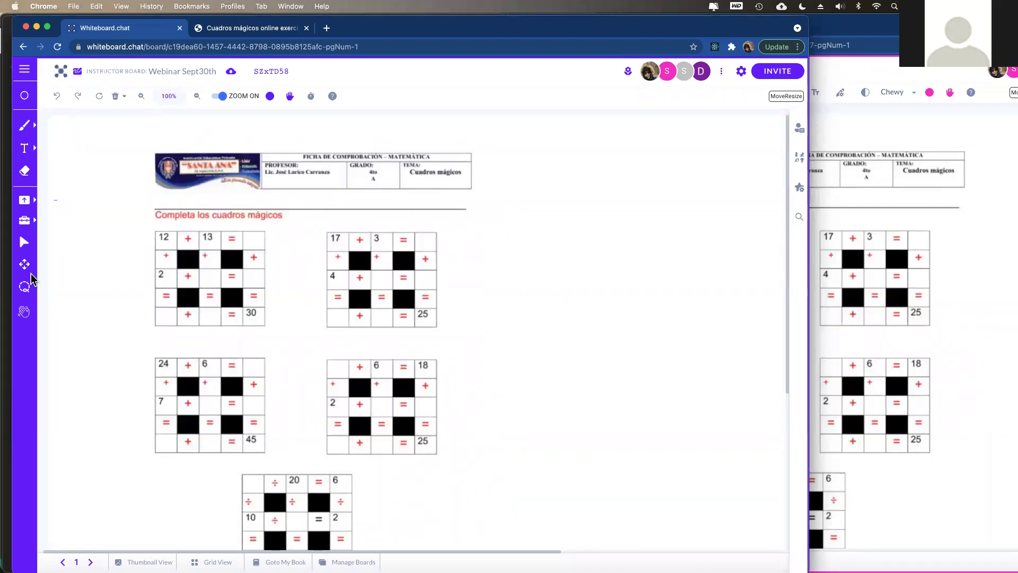
Select the magic-squares worksheet and switch between Lasso and normal selection.
click(131, 123)
key(Escape)
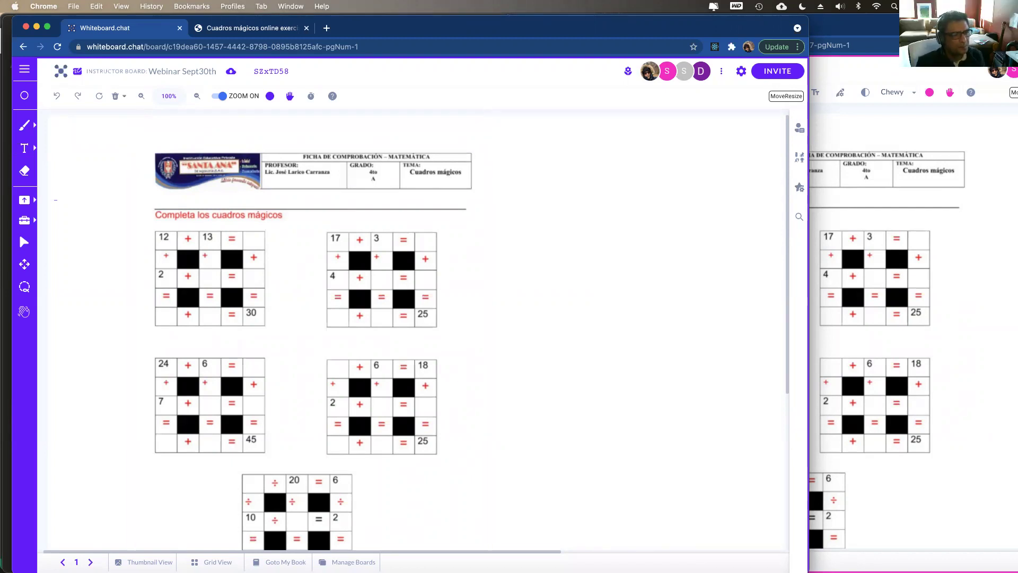
click(142, 339)
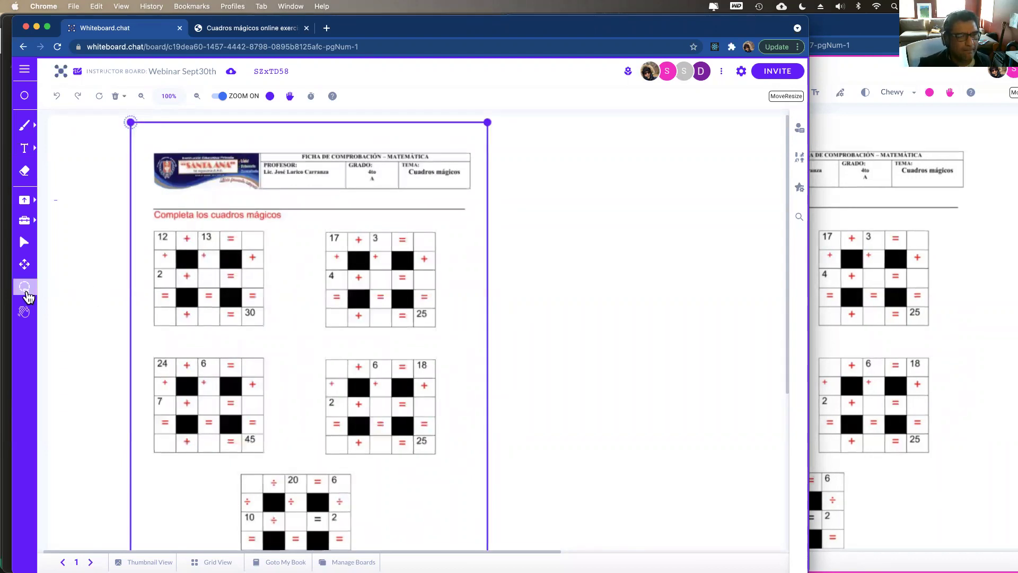
click(24, 286)
click(25, 243)
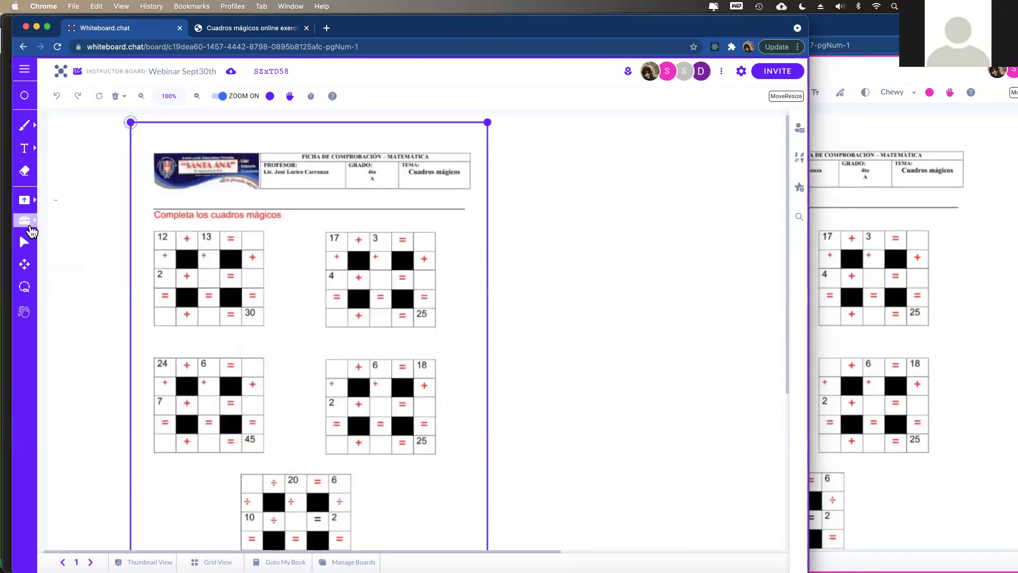
Show all four class boards side by side in Grid View.
click(25, 220)
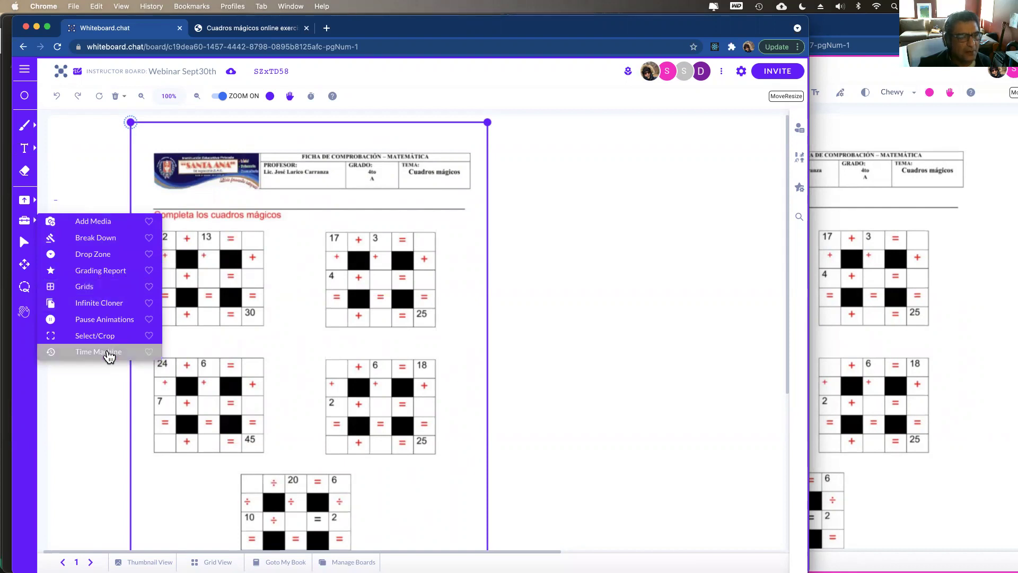
click(96, 417)
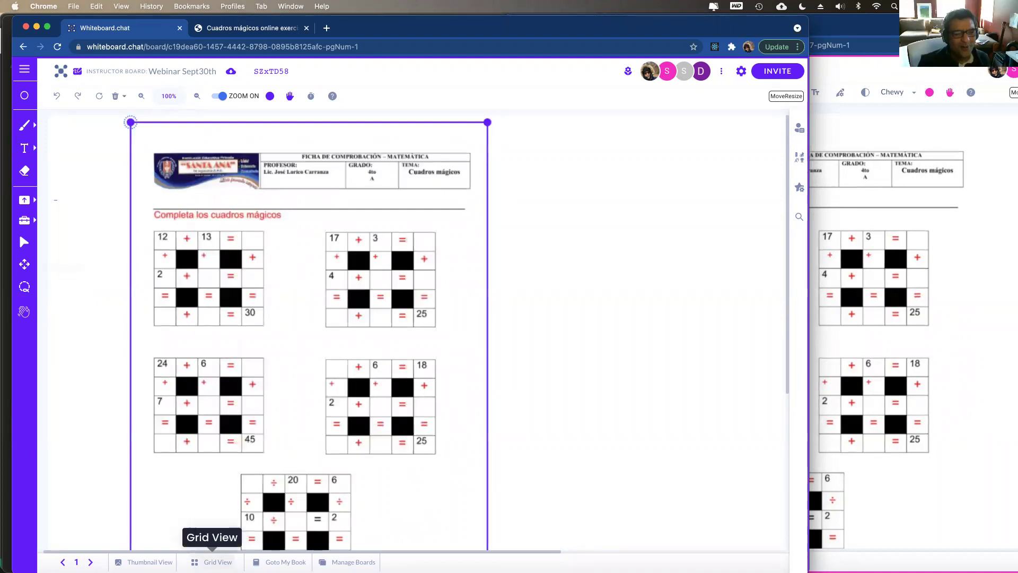
click(204, 559)
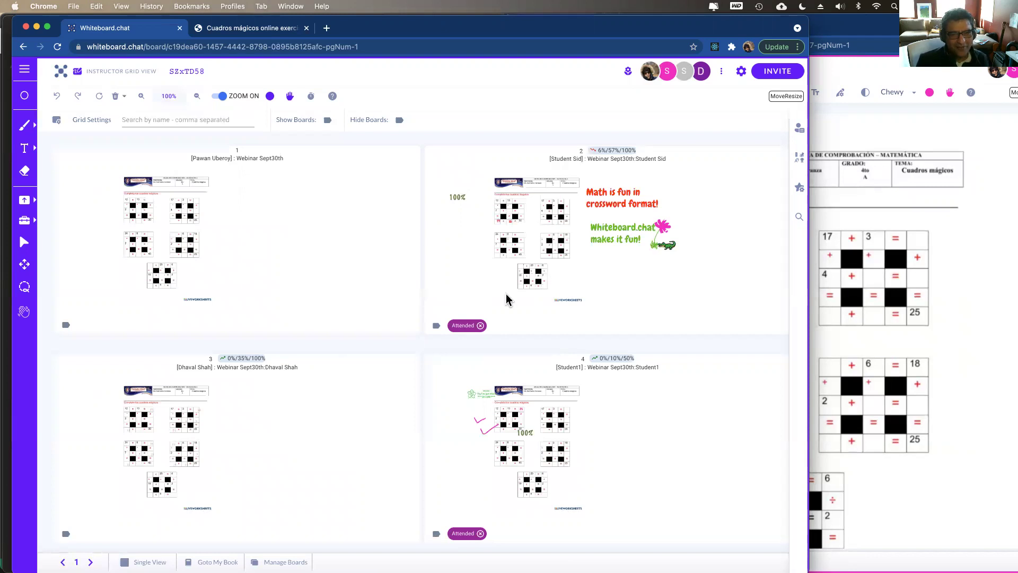
Preview board 2 from the grid and join that student's board.
click(507, 298)
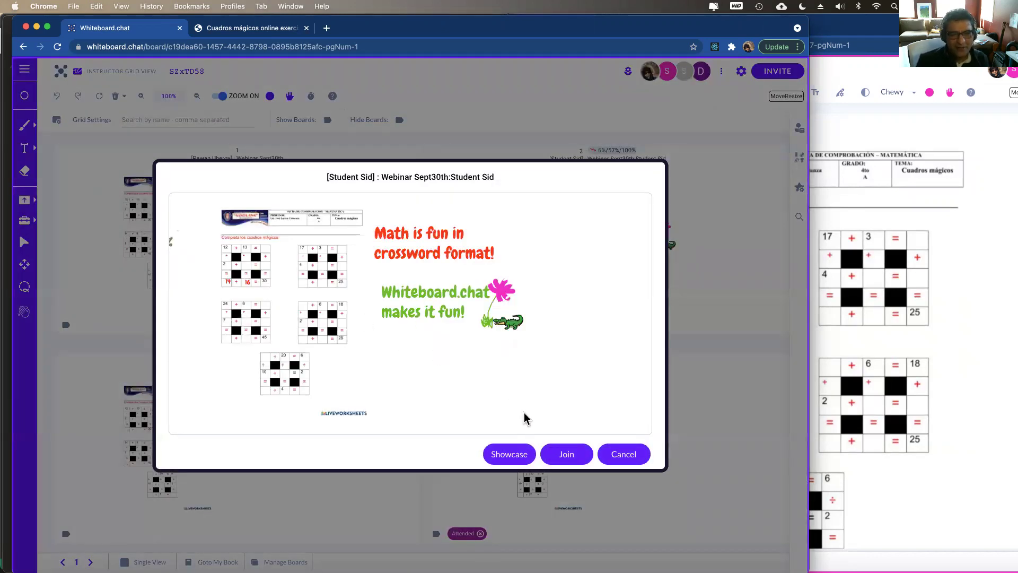
click(559, 454)
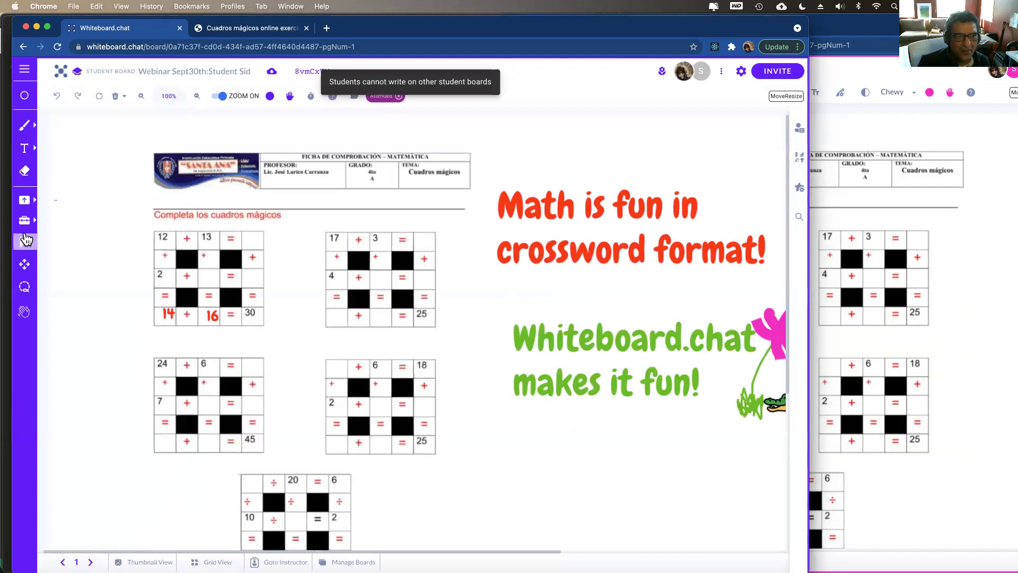
Widen the student board window to reveal the whole flower-and-crocodile doodle, then clear the selection.
click(769, 395)
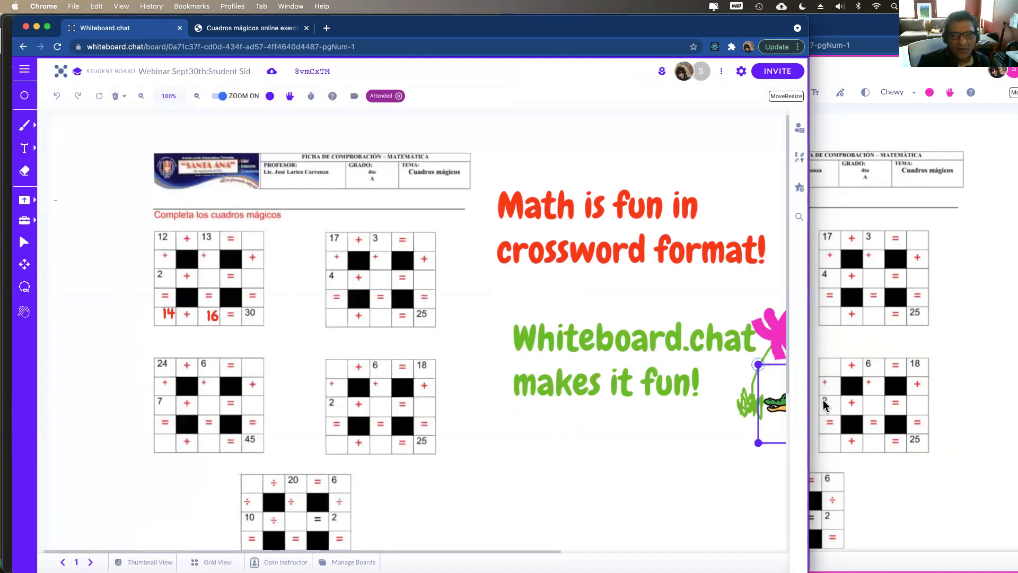
drag(808, 405, 965, 408)
click(655, 339)
click(484, 237)
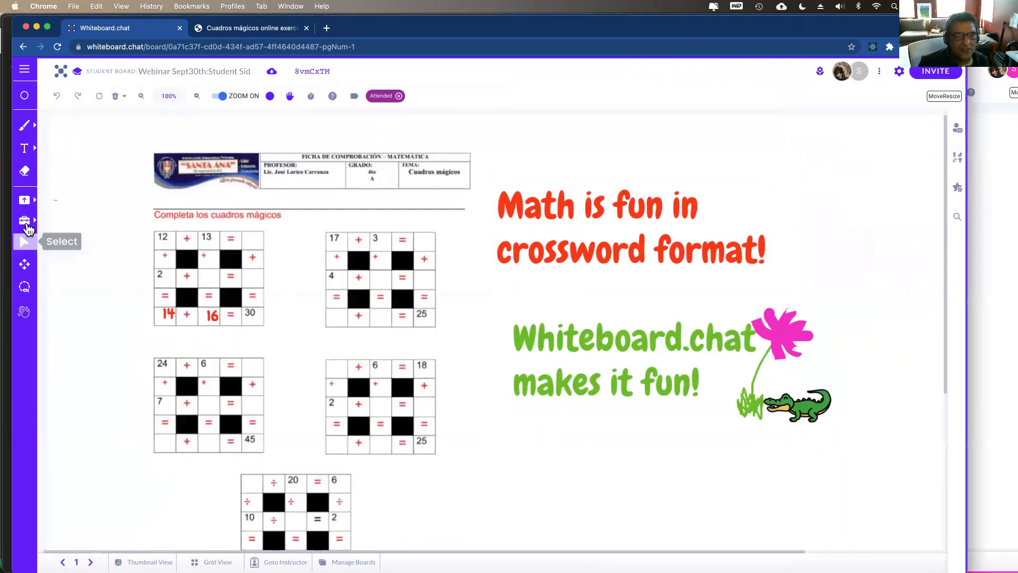
click(26, 224)
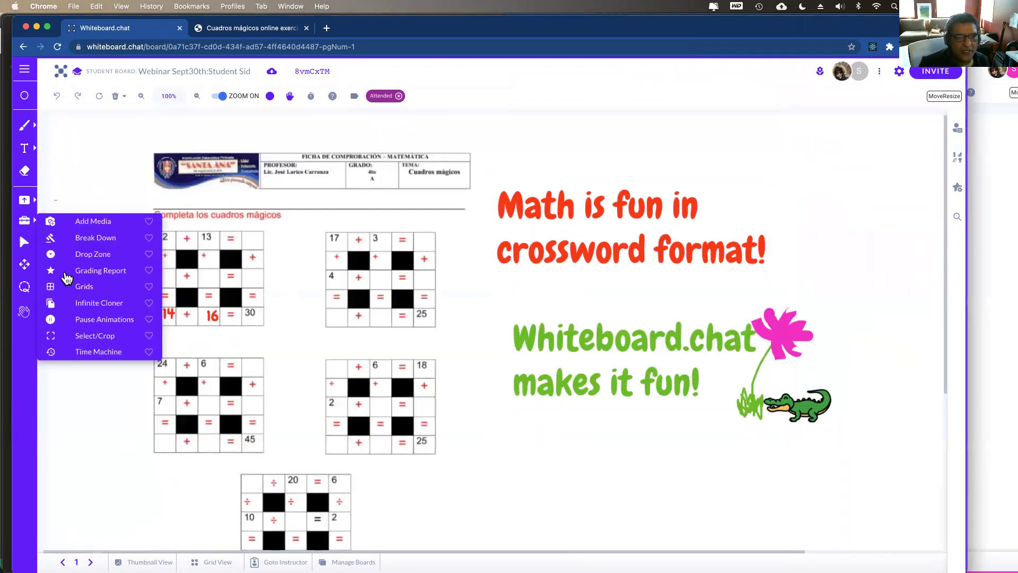
Replay the student board's history in Time Machine until answers 14 and 16 appear.
click(93, 352)
drag(541, 323, 143, 364)
drag(145, 407, 108, 420)
click(152, 407)
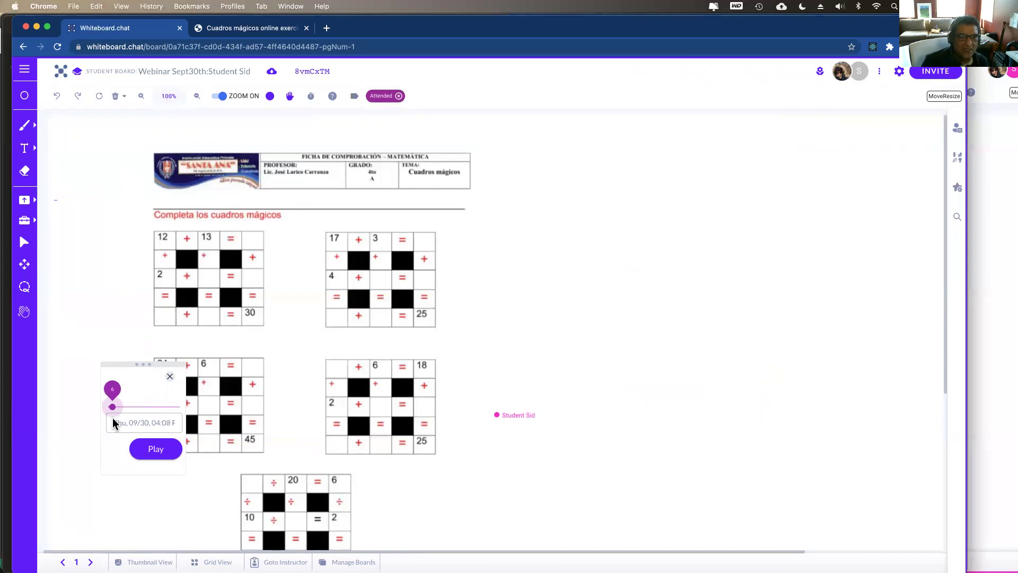
drag(129, 420, 180, 422)
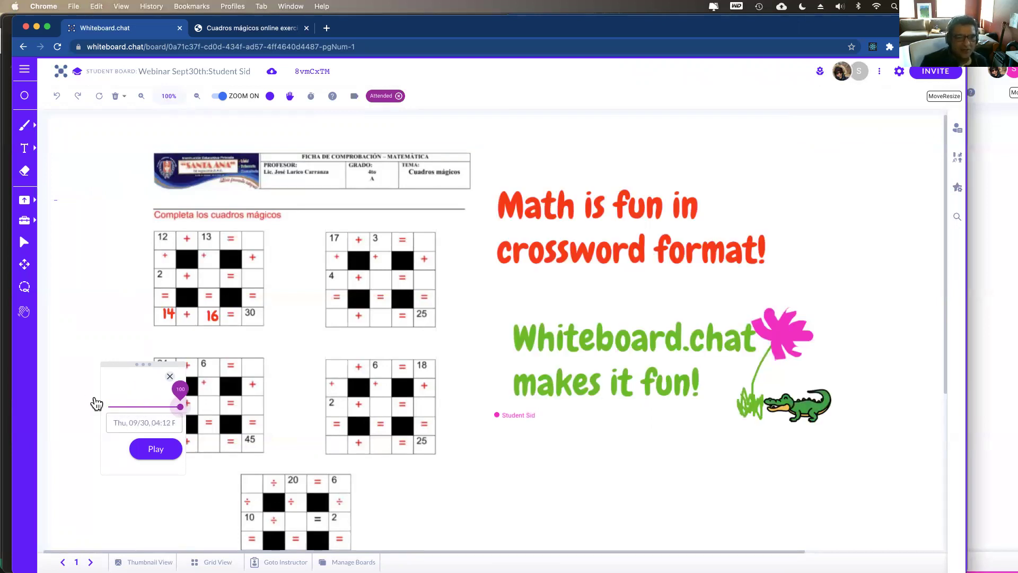
Scrub the replay around the flower-and-crocodile doodle, close it, and return to the instructor board.
click(153, 407)
drag(157, 408, 154, 407)
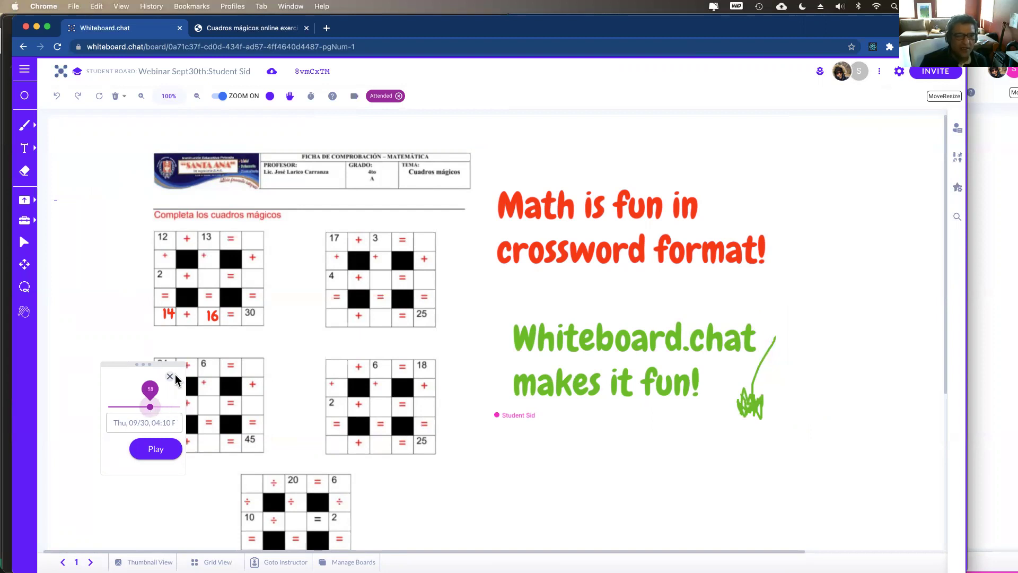
key(Right)
key(Right)
key(Right)
key(Right)
key(Right)
key(Right)
key(Right)
key(Right)
key(Right)
key(Right)
key(Right)
key(Right)
click(171, 377)
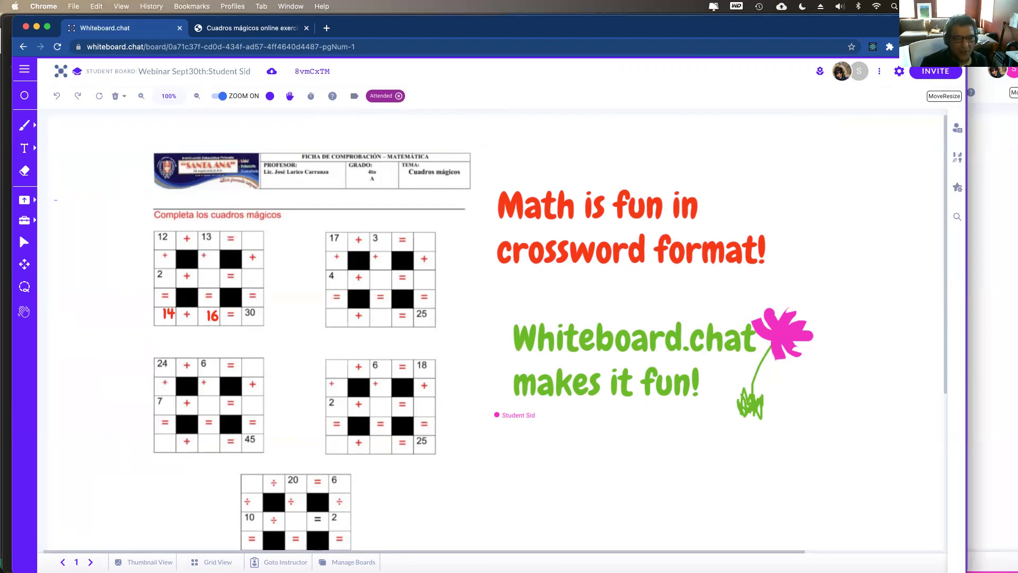
click(280, 562)
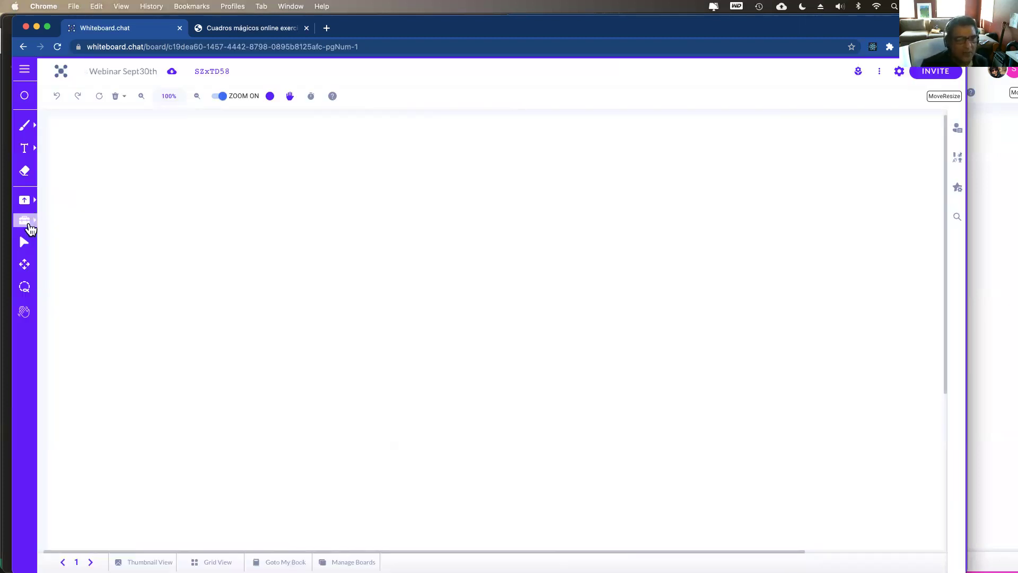
Advance the instructor board to blank page 4 and bring up the grid background options.
click(29, 227)
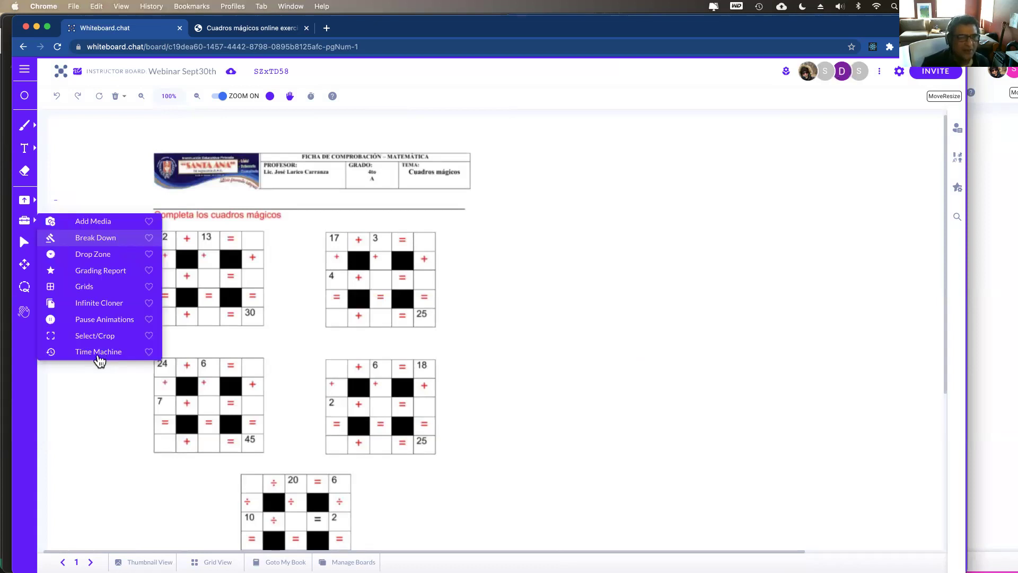
click(95, 352)
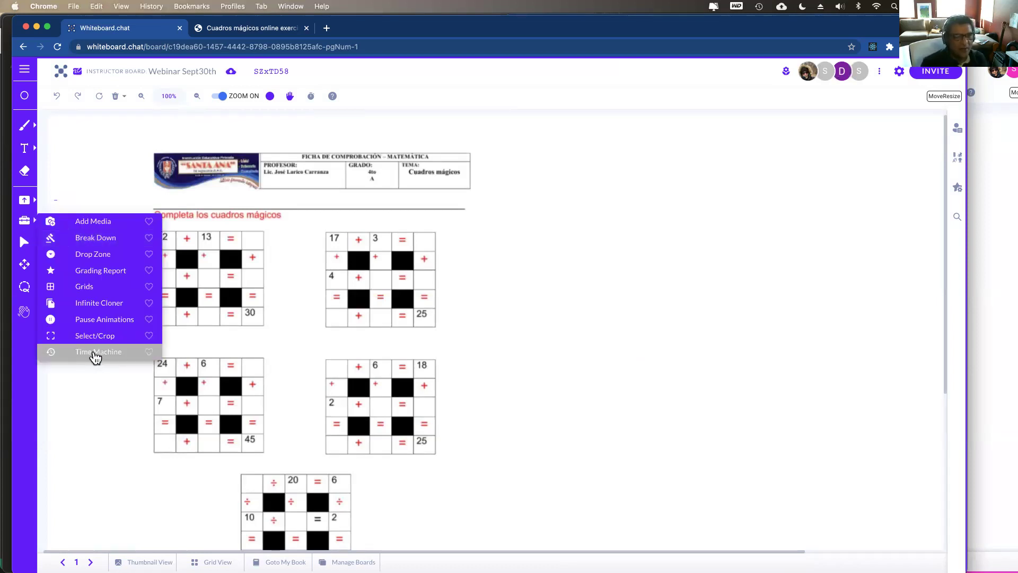
click(106, 288)
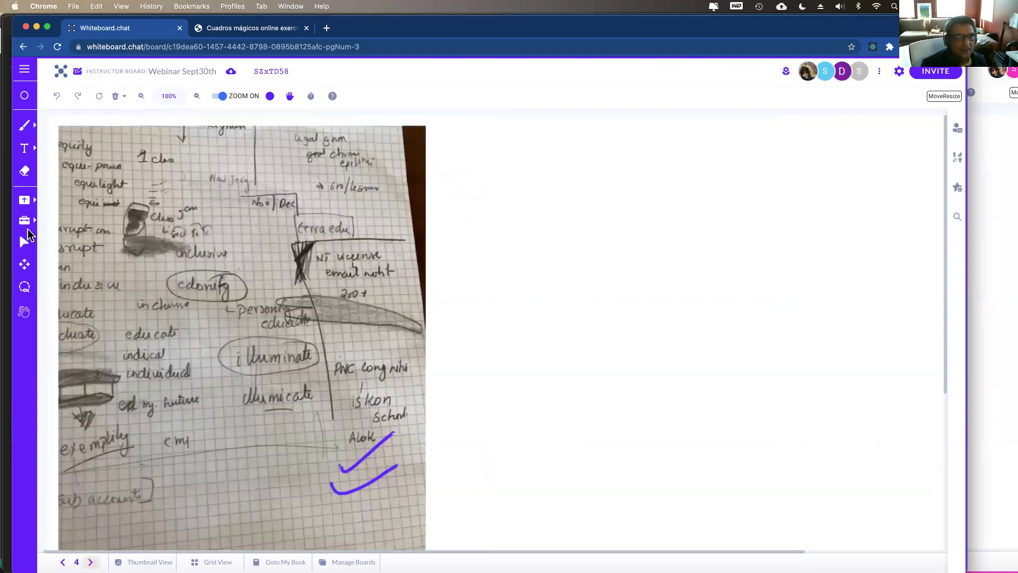
Add a coordinate plane to page 4 with an x range of -150 to 150.
mouse_move(59, 241)
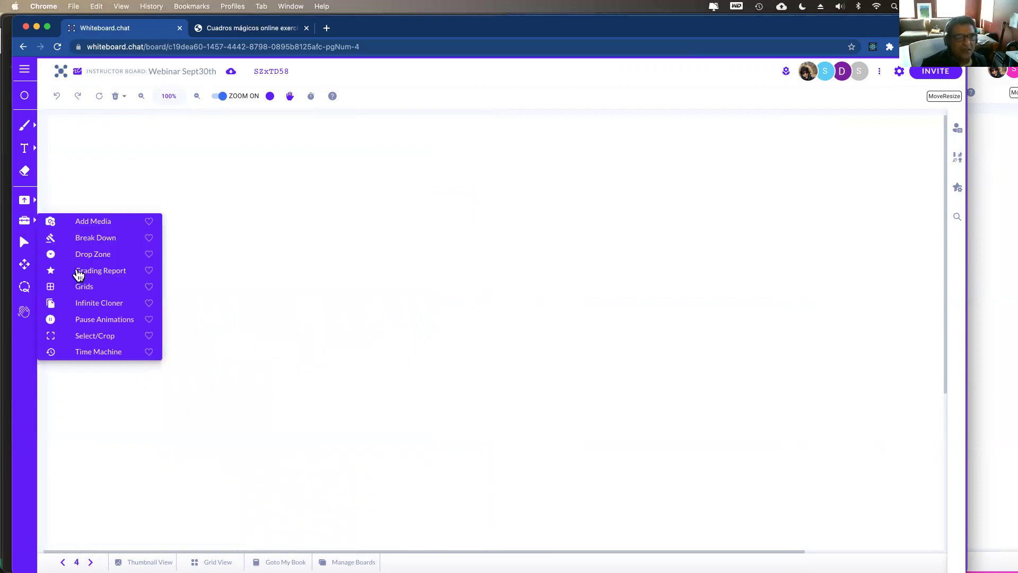
click(82, 294)
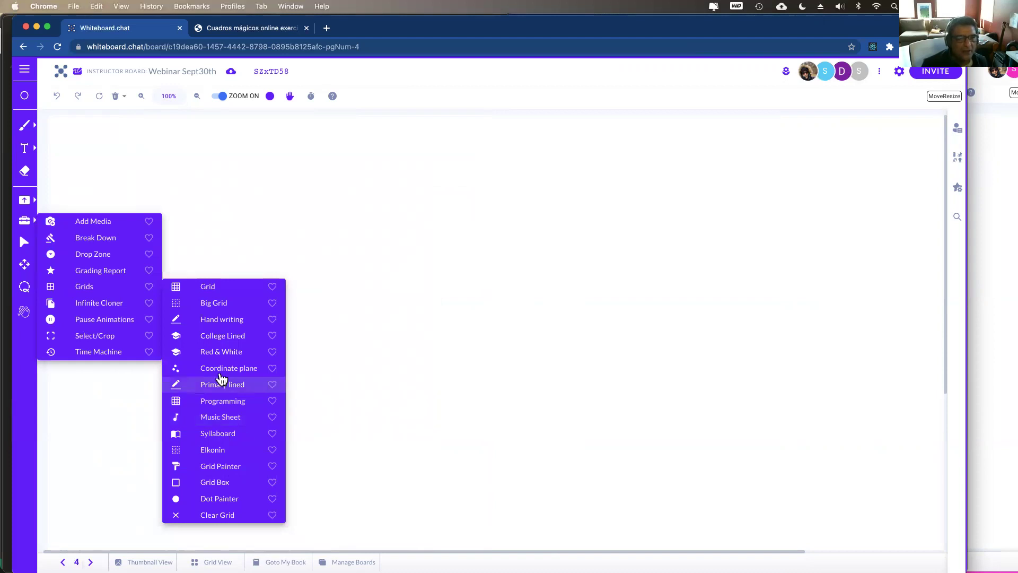
click(221, 374)
click(198, 427)
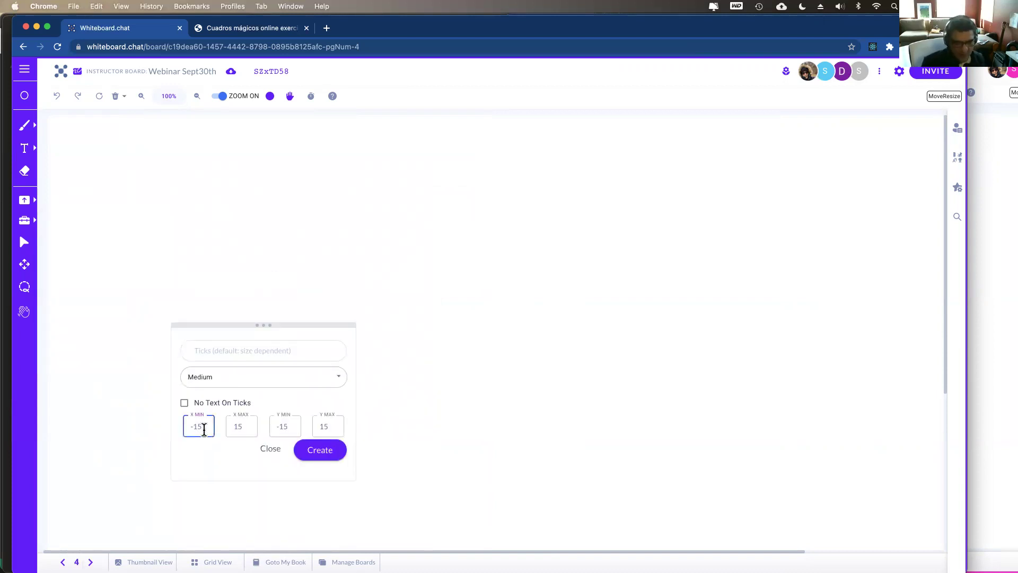
click(203, 430)
text(0)
key(Tab)
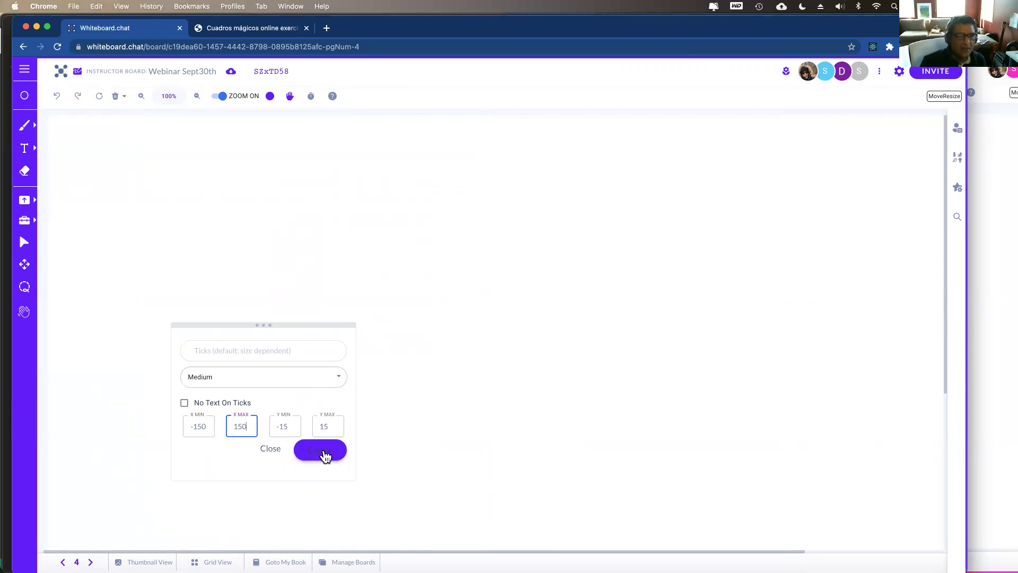
Set the plane's y range to -10 to 100 and move the settings box aside.
click(287, 425)
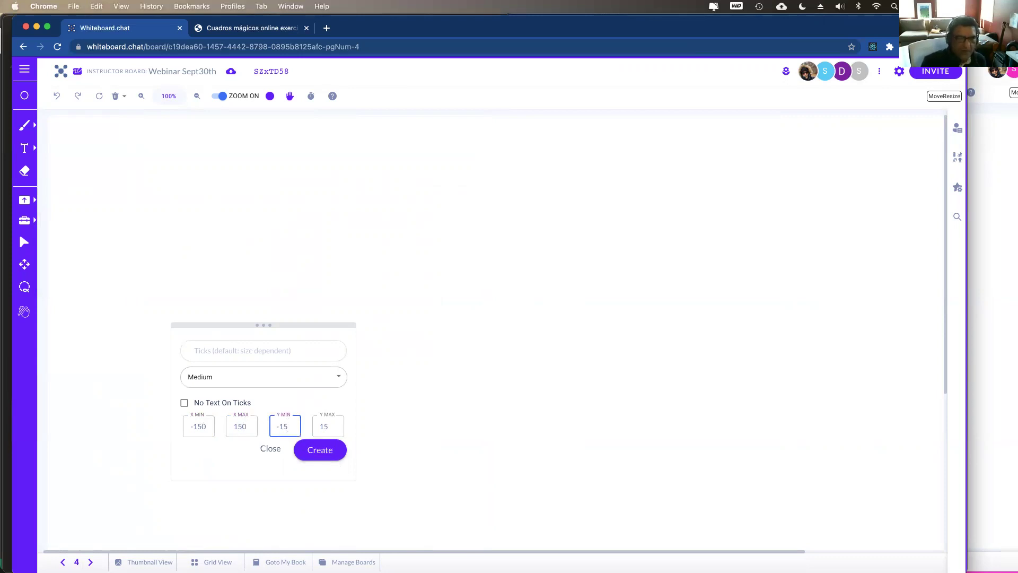
key(BackSpace)
text(0)
key(Tab)
text(150)
key(BackSpace)
key(BackSpace)
text(00)
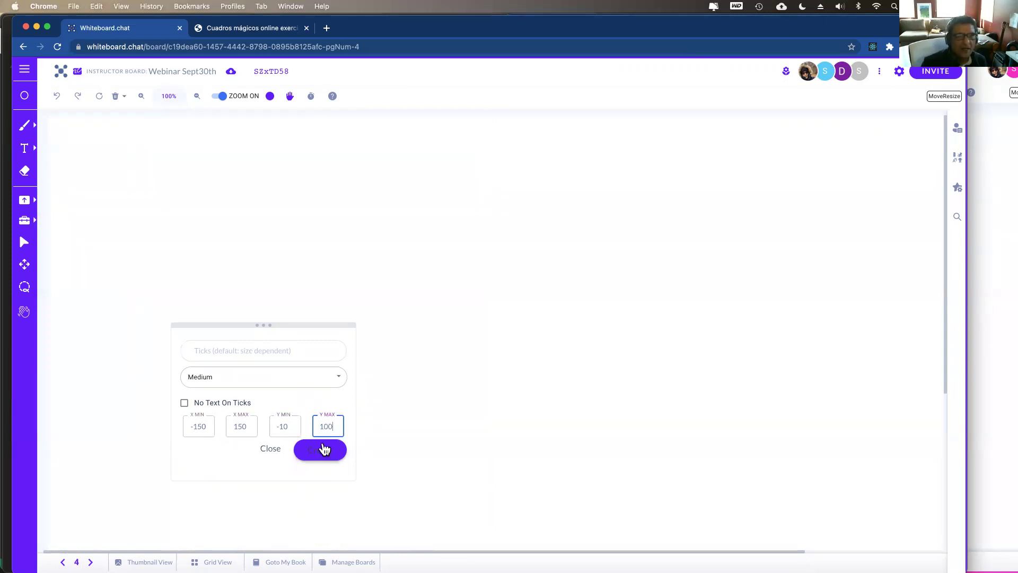
key(Tab)
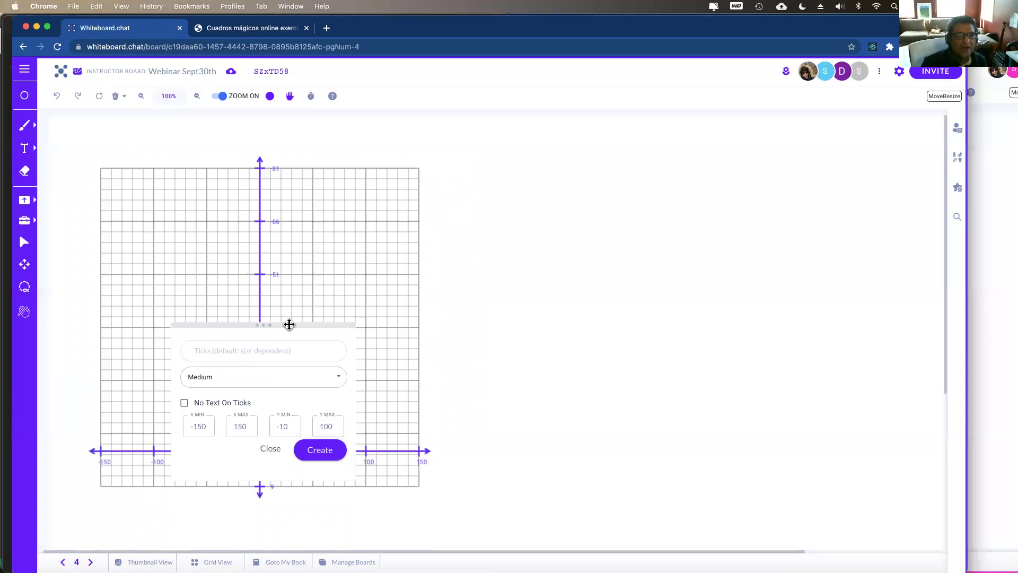
drag(269, 325, 741, 322)
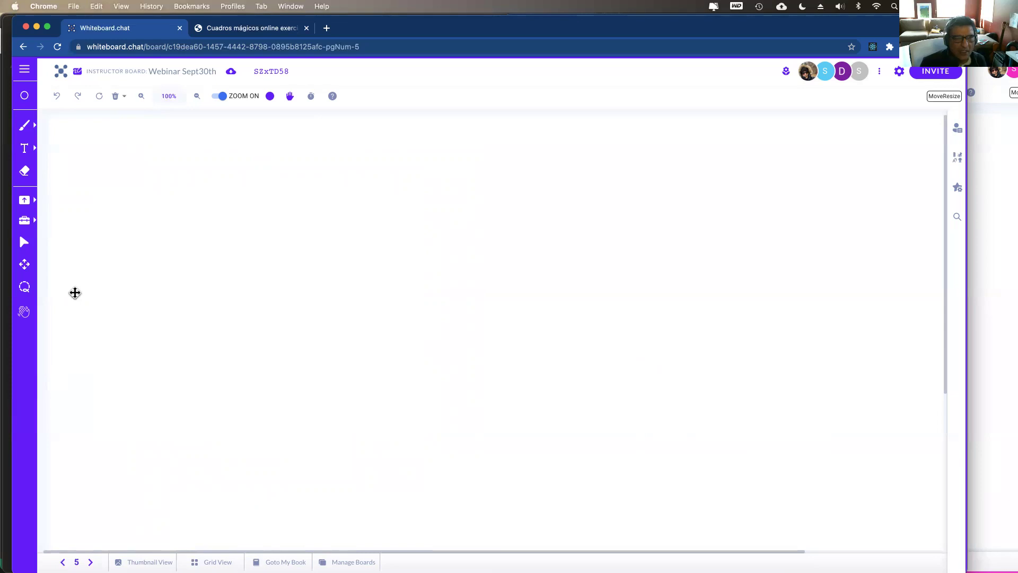
Draw a purple freehand zigzag on page 5 with the Pen tool.
click(29, 226)
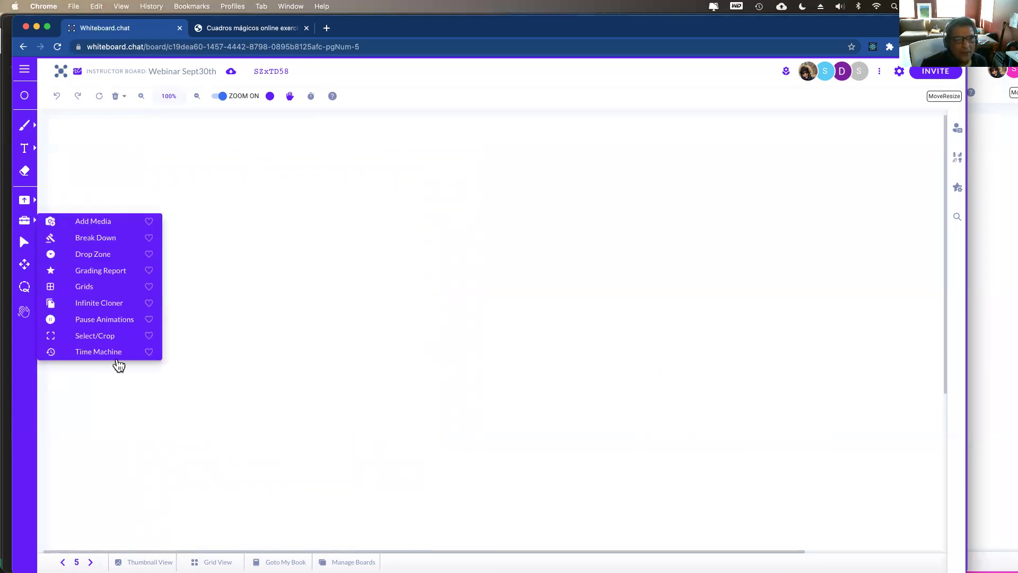
click(631, 238)
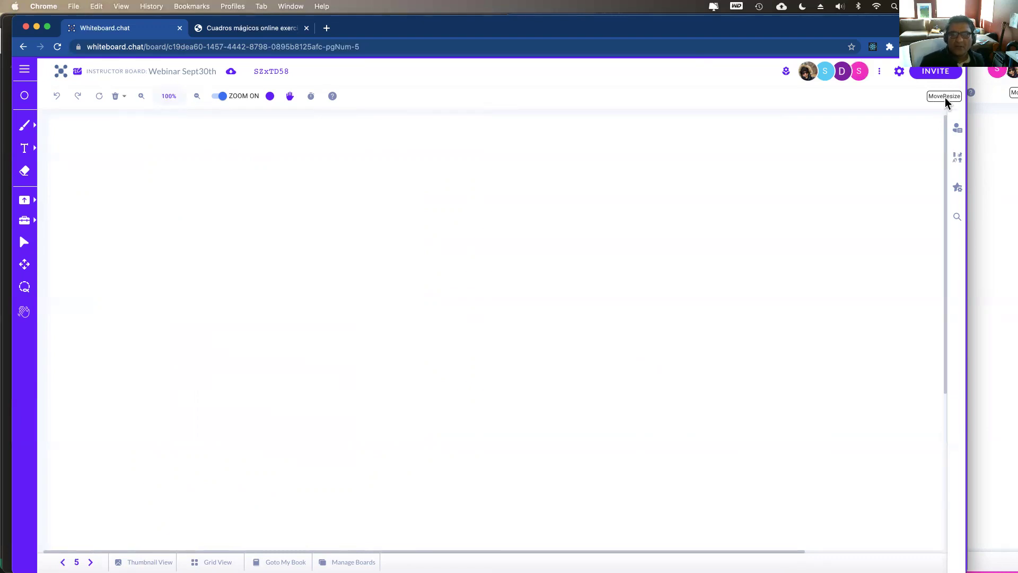
click(24, 125)
mouse_move(252, 221)
mouse_down()
mouse_move(240, 275)
mouse_move(247, 309)
mouse_up()
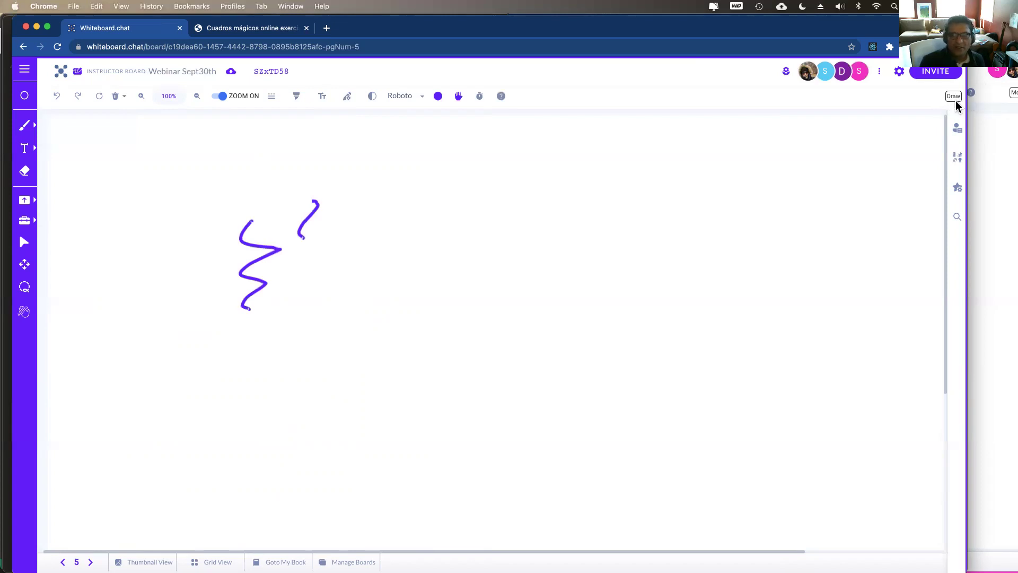
Create a chat with the whole class from the Participants panel.
click(844, 75)
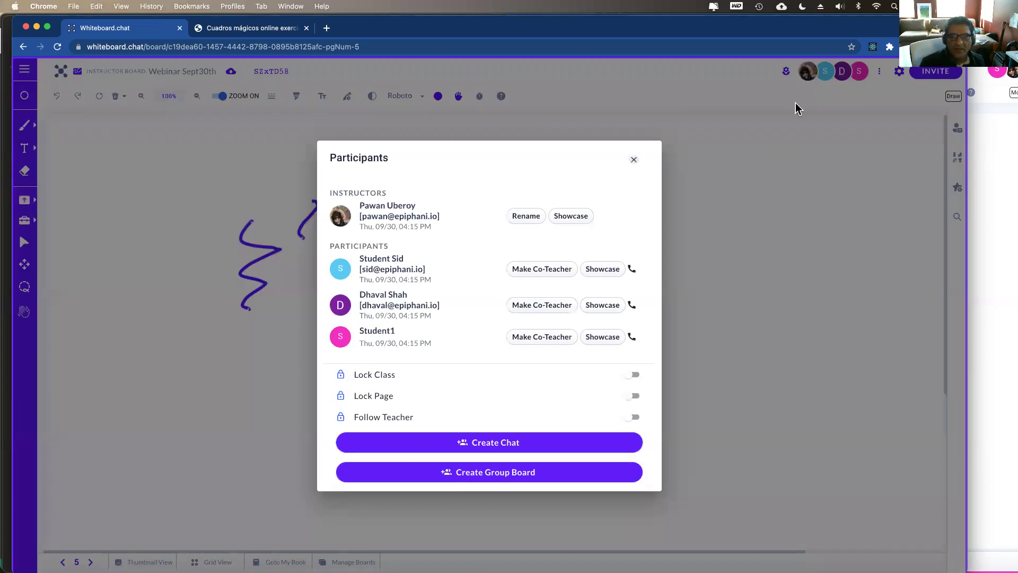
click(826, 69)
click(826, 69)
click(529, 451)
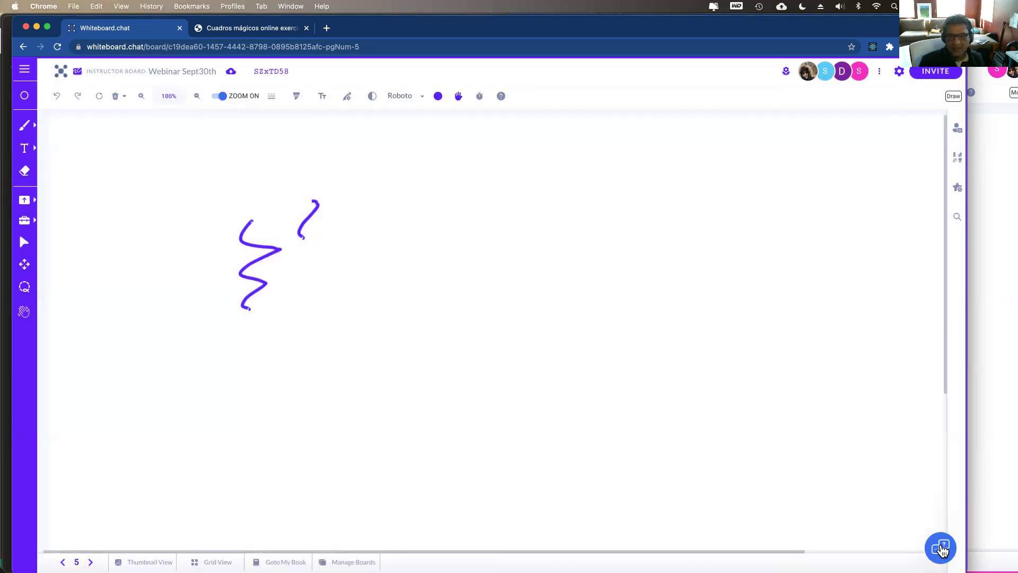
Place the instructor and student boards side by side, each with the class chat open.
click(941, 549)
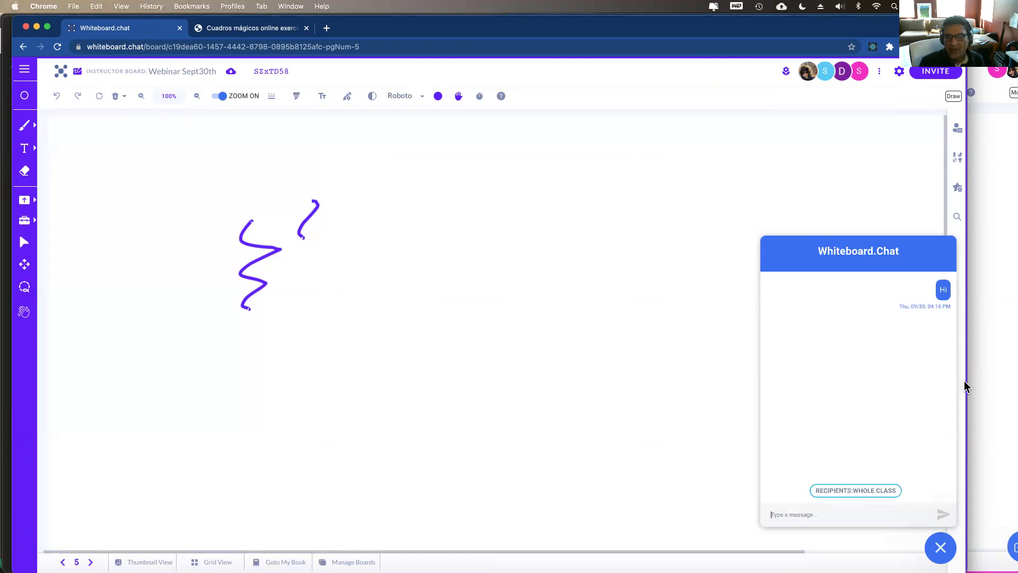
drag(549, 406, 546, 406)
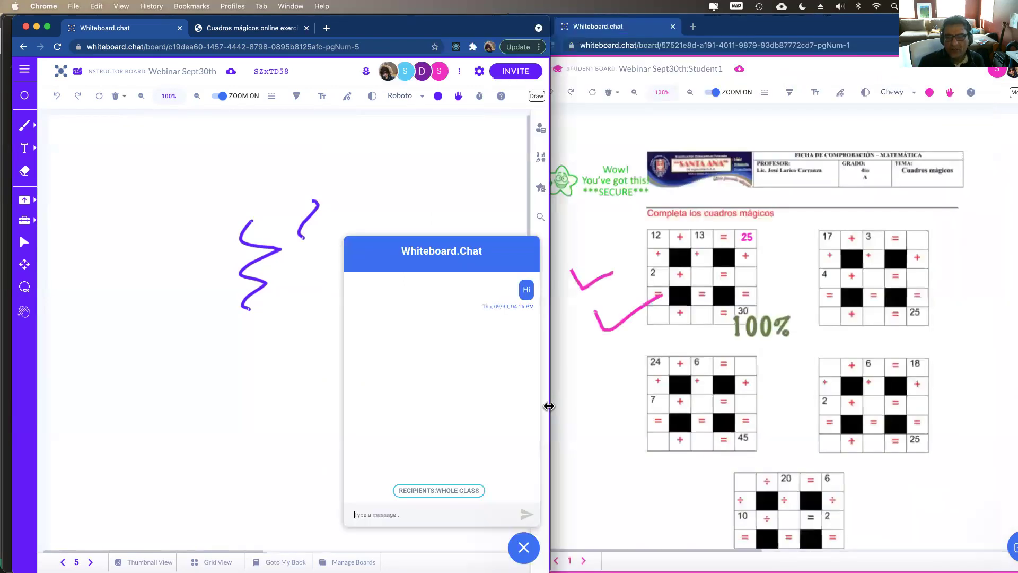
click(802, 37)
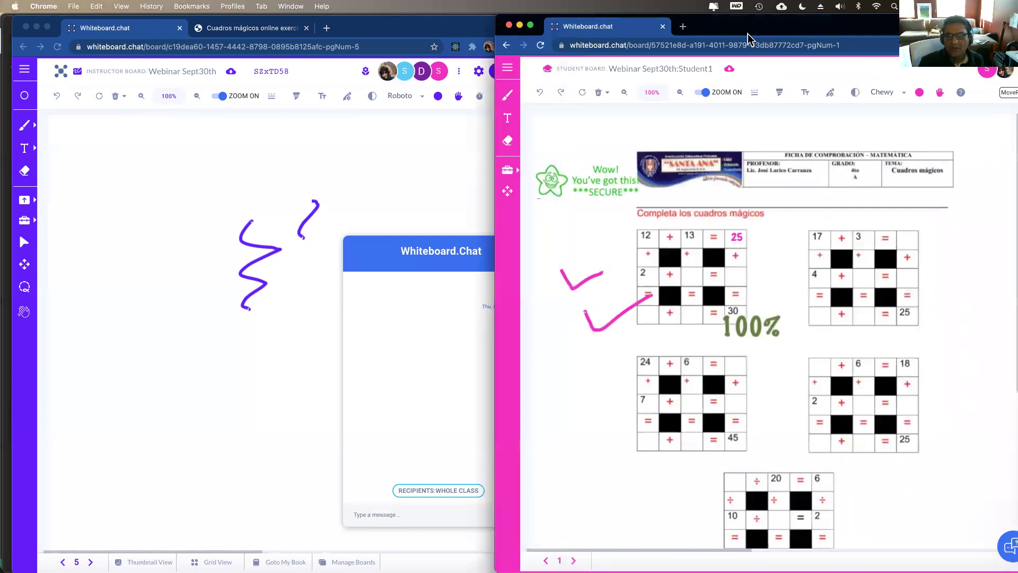
click(988, 542)
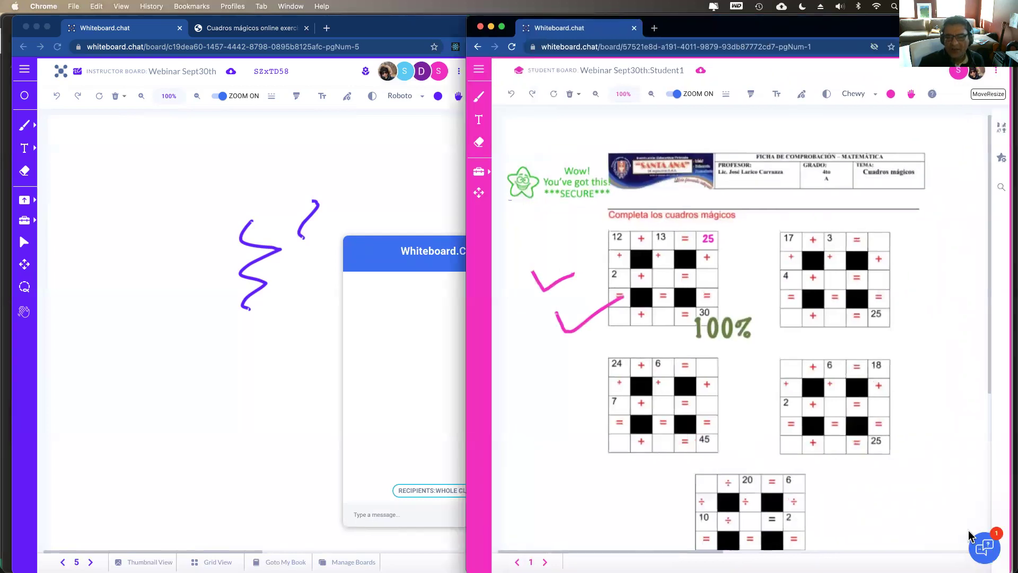
click(432, 491)
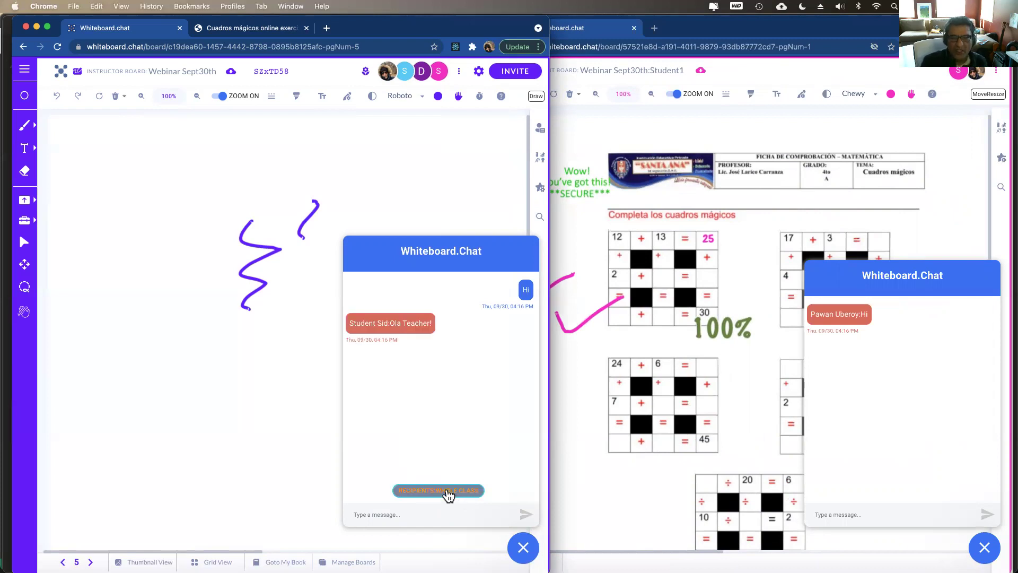
click(890, 400)
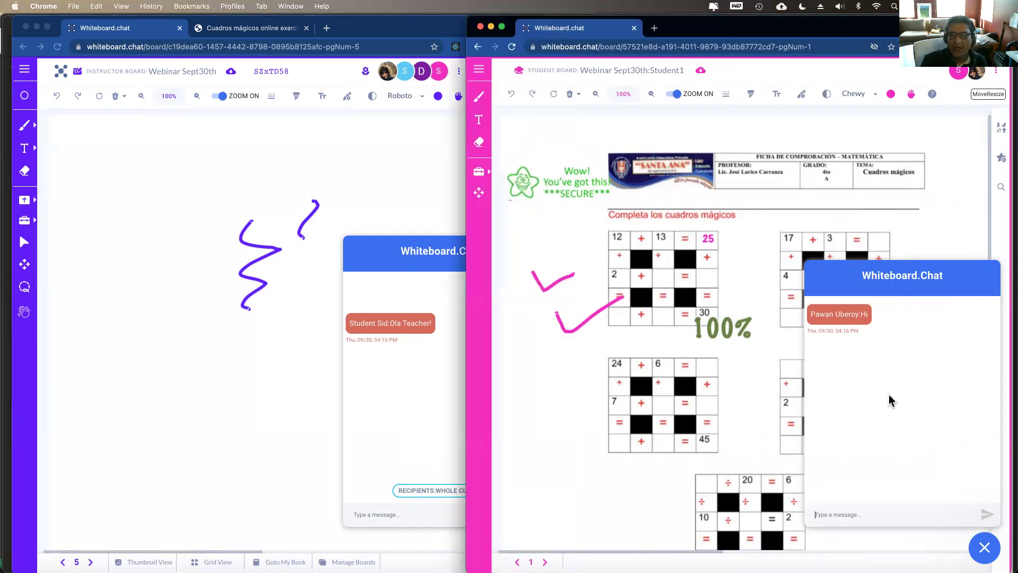
Change the student board's chat language to Persian (فارسی) from the Actions menu.
click(999, 78)
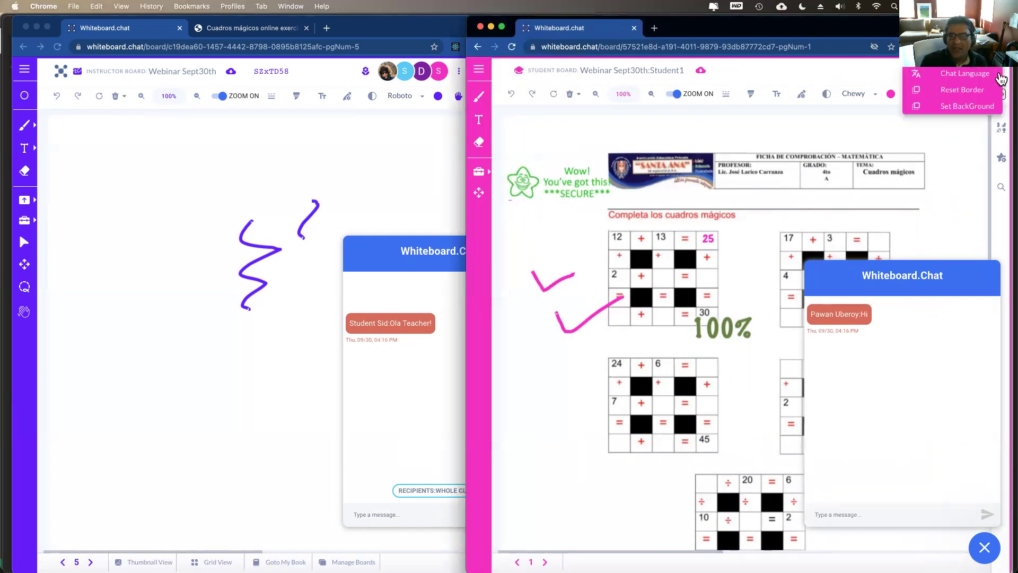
click(988, 80)
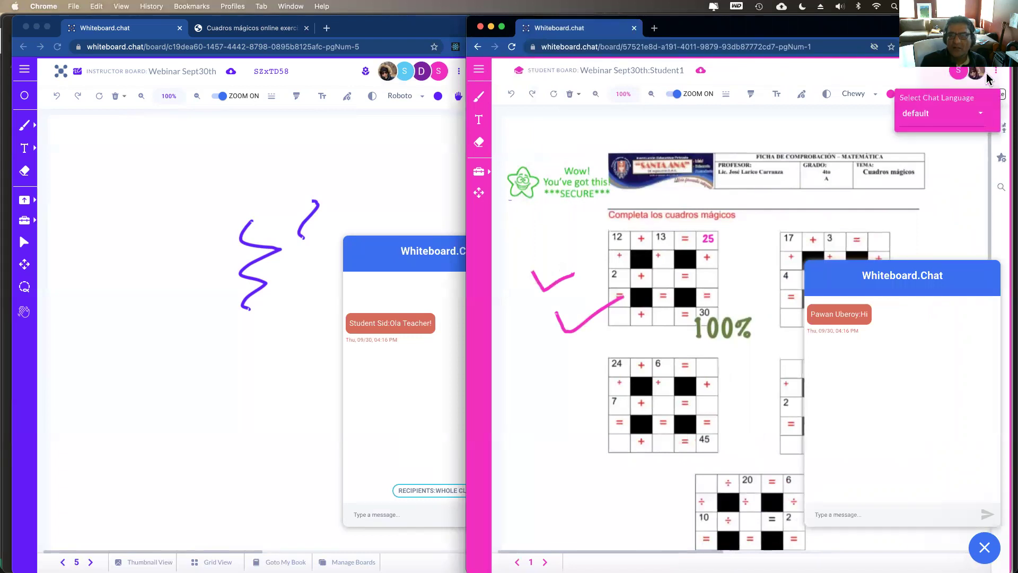
click(946, 112)
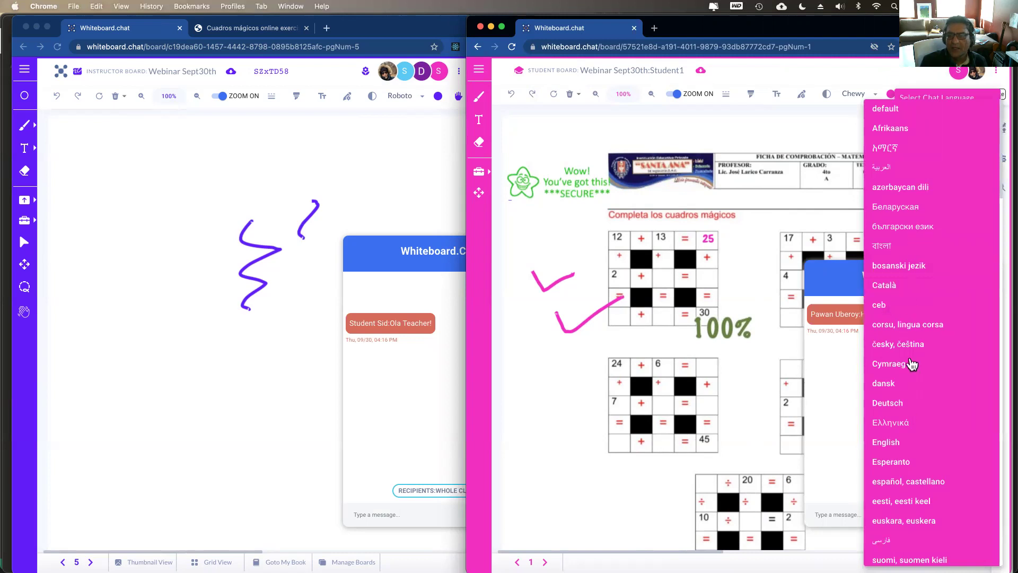
scroll(901, 467, down, 2)
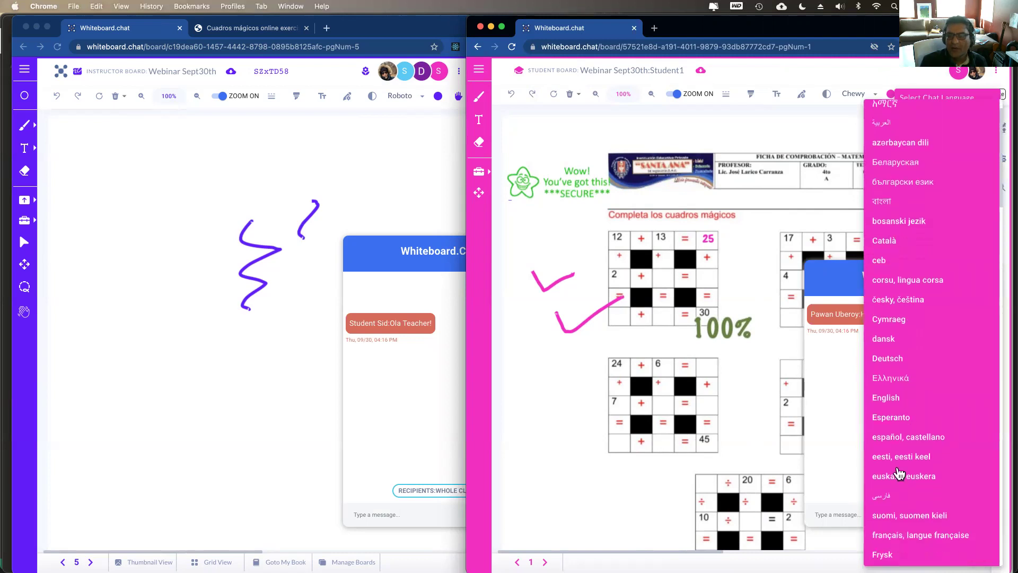
click(890, 497)
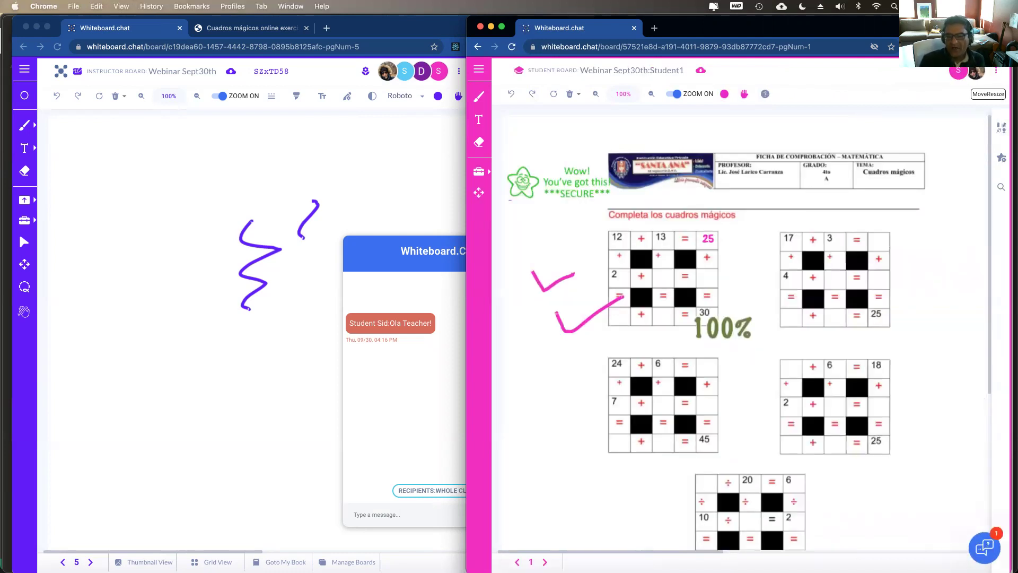
Send 'How are you today?' from the instructor board and view its Persian translation in the student chat.
click(985, 547)
click(384, 483)
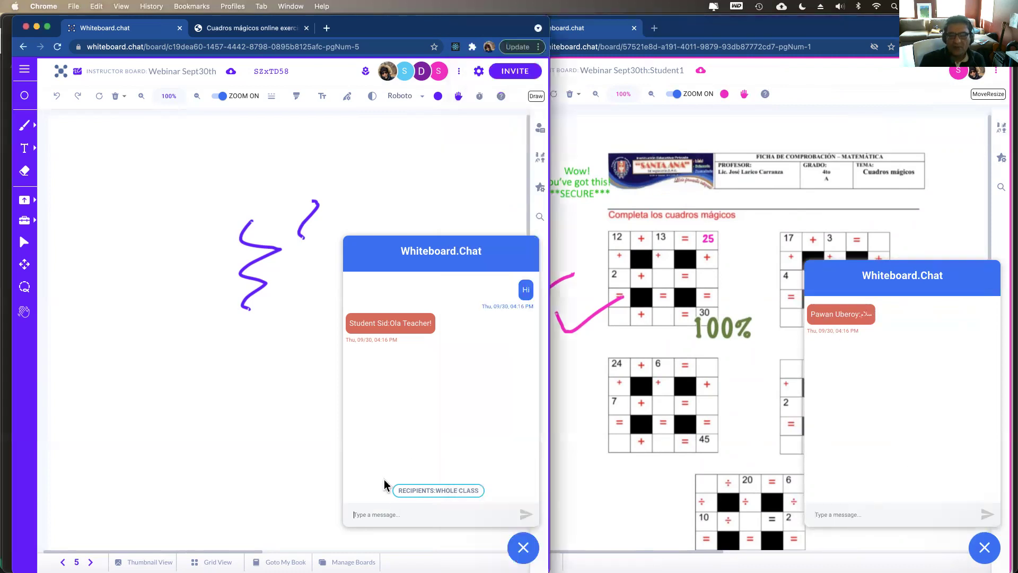
text(How are you today?)
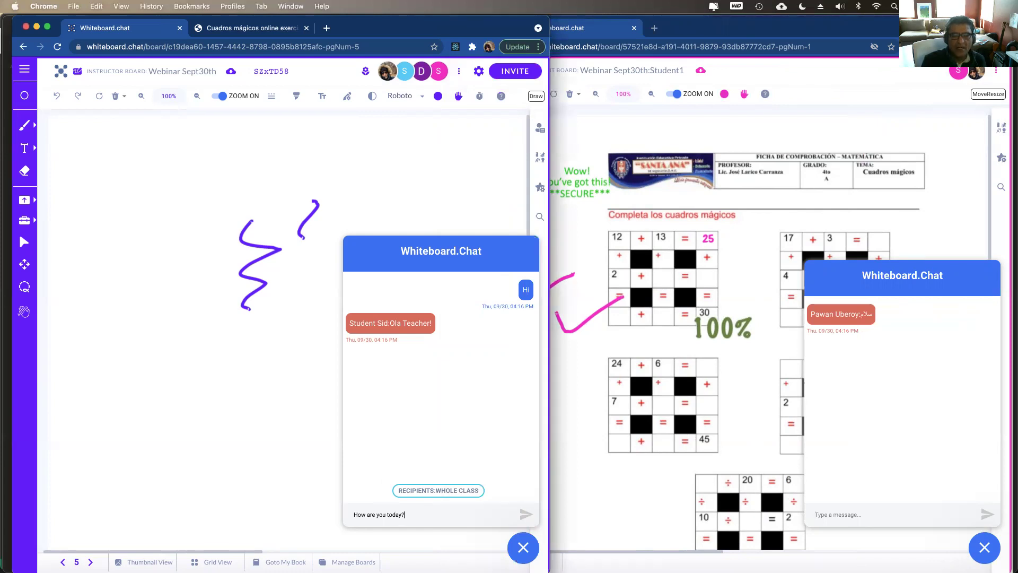
key(Return)
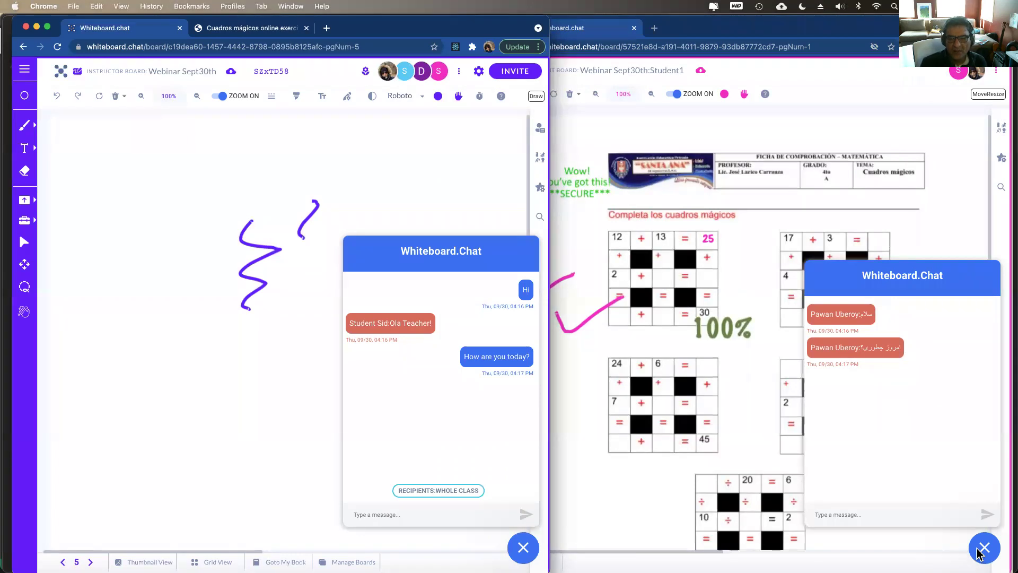
click(979, 553)
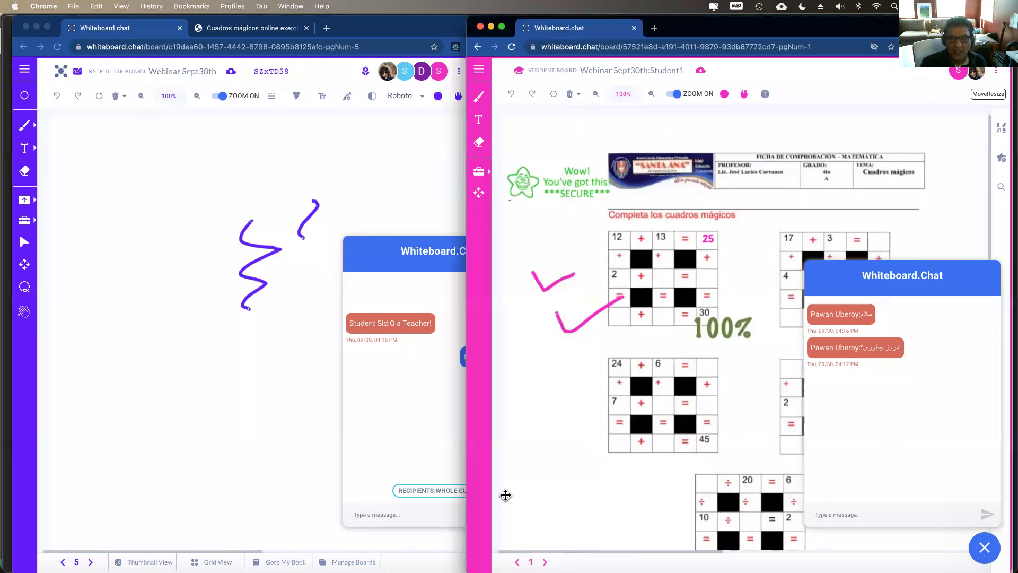
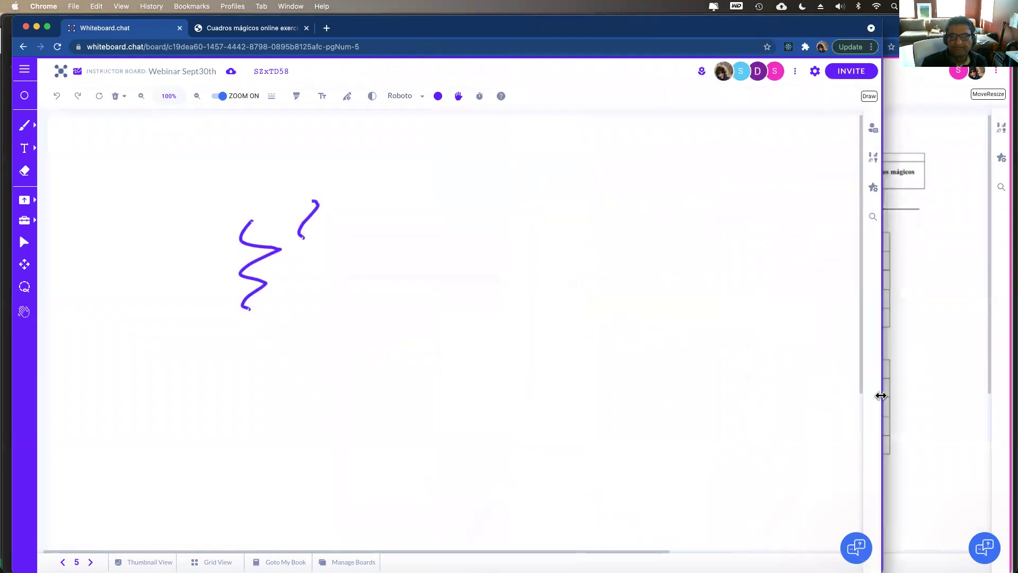
Enable Speech to Text under More Settings, save, and place a new text box on the canvas.
click(815, 71)
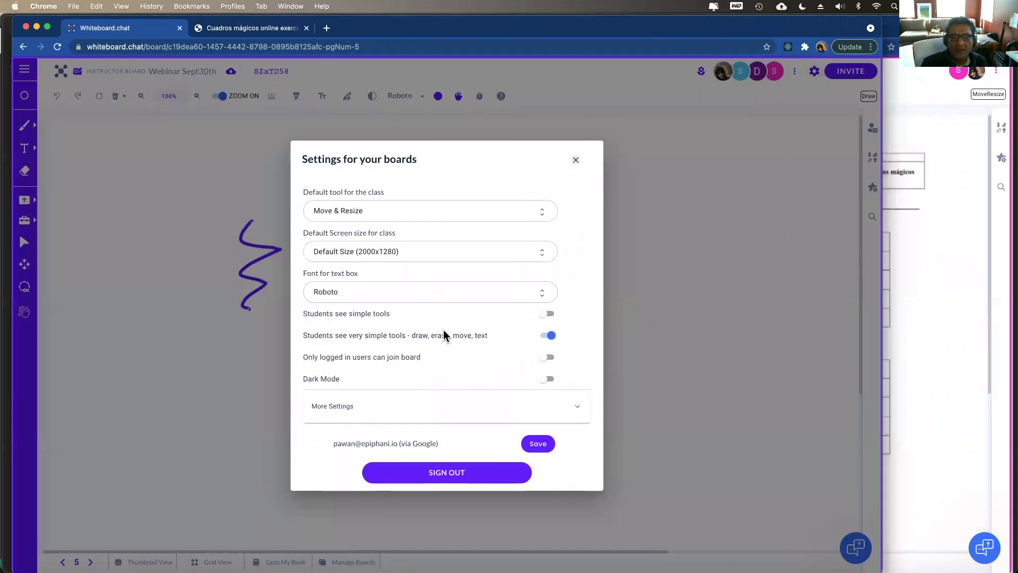
click(362, 405)
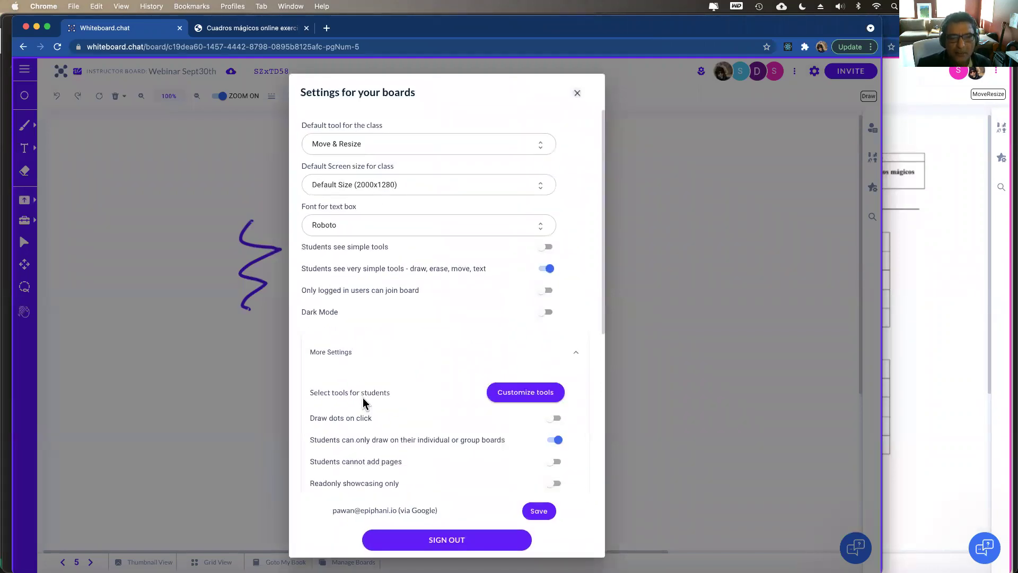
scroll(364, 402, down, 1)
scroll(364, 403, down, 5)
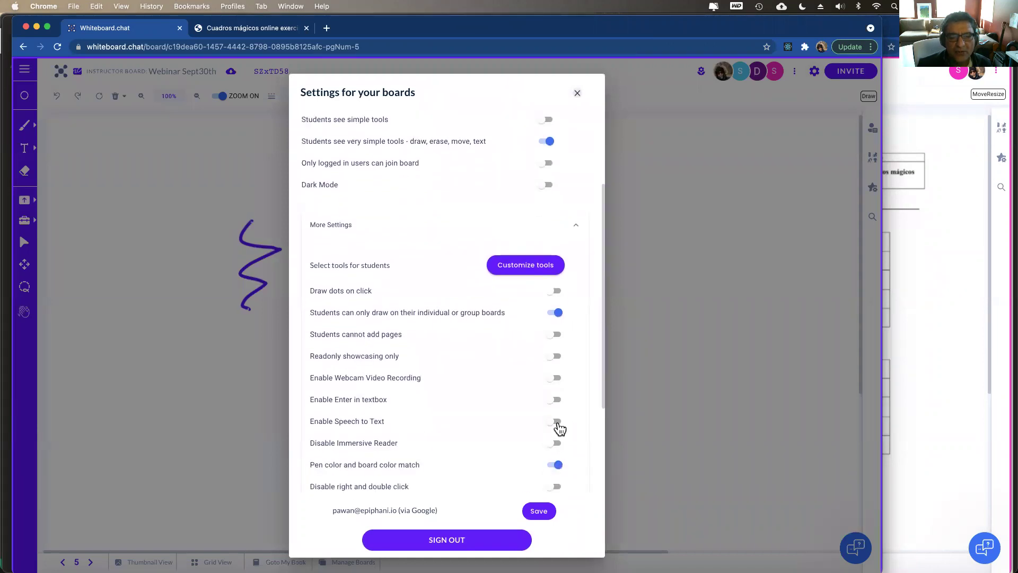
click(557, 422)
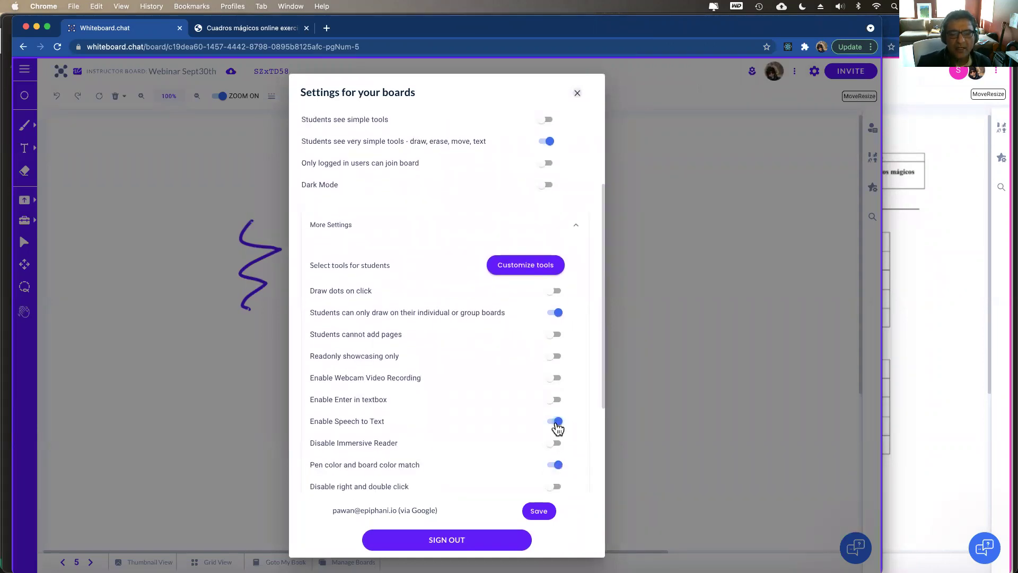
click(551, 510)
click(24, 148)
click(371, 302)
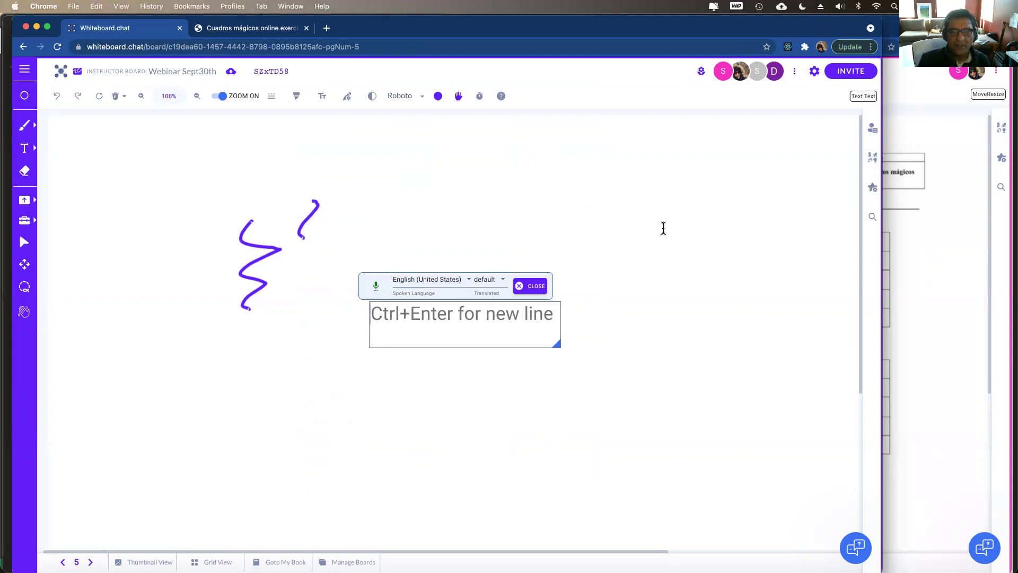
Set spoken language to Hindi (India) and translation to English, then dictate a sentence into the text box.
click(452, 290)
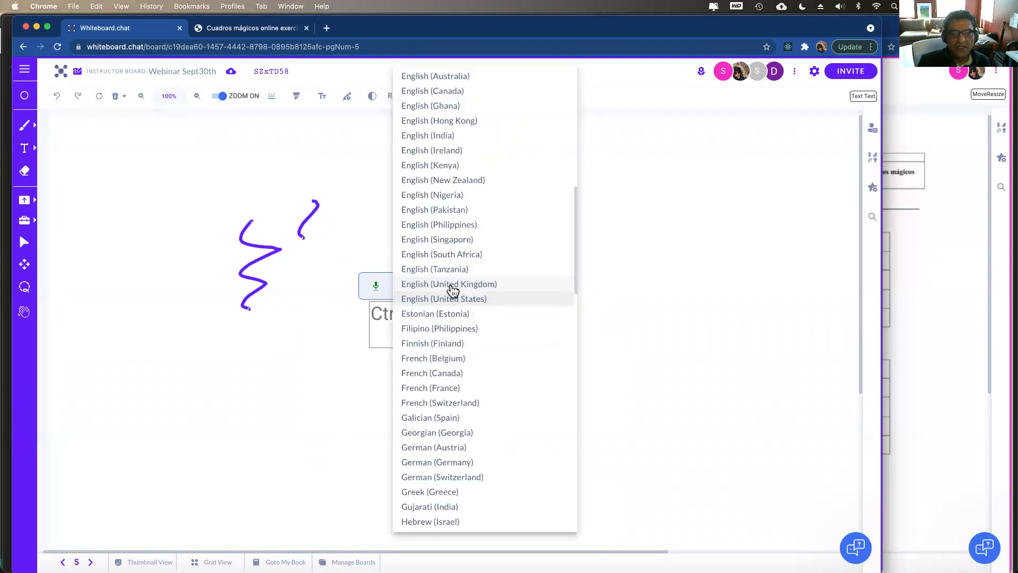
scroll(452, 290, down, 5)
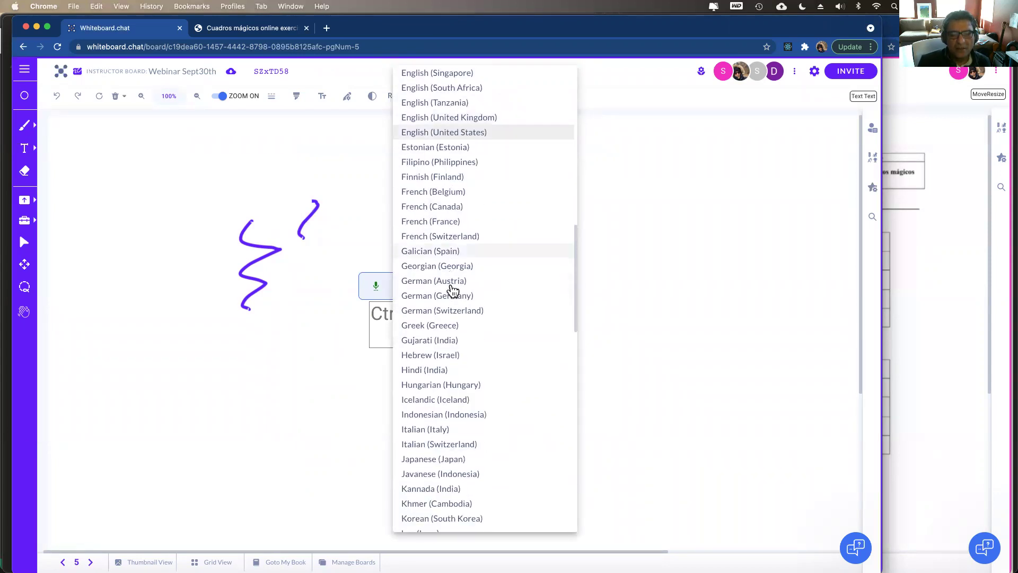
click(432, 370)
click(456, 281)
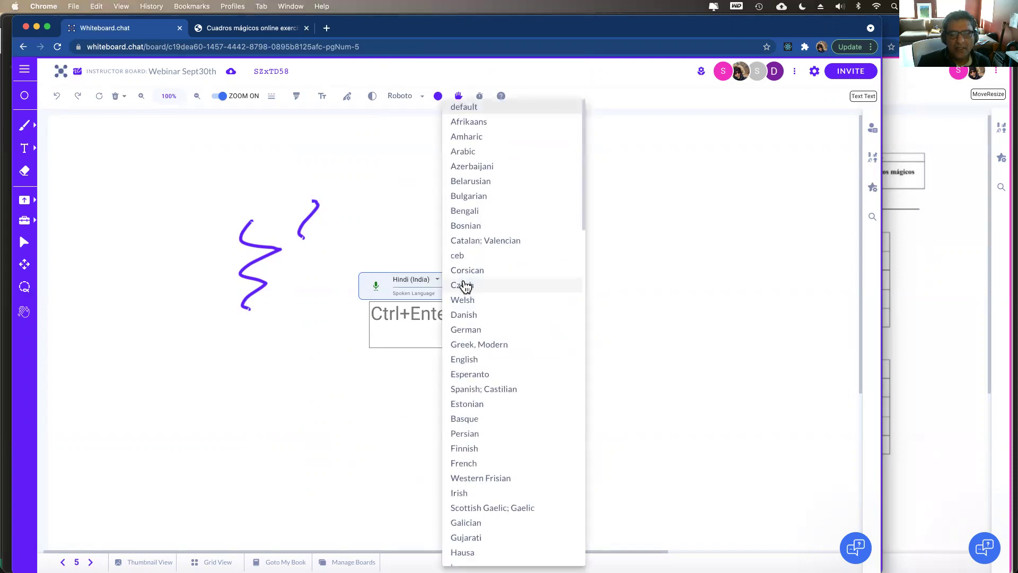
scroll(465, 289, down, 1)
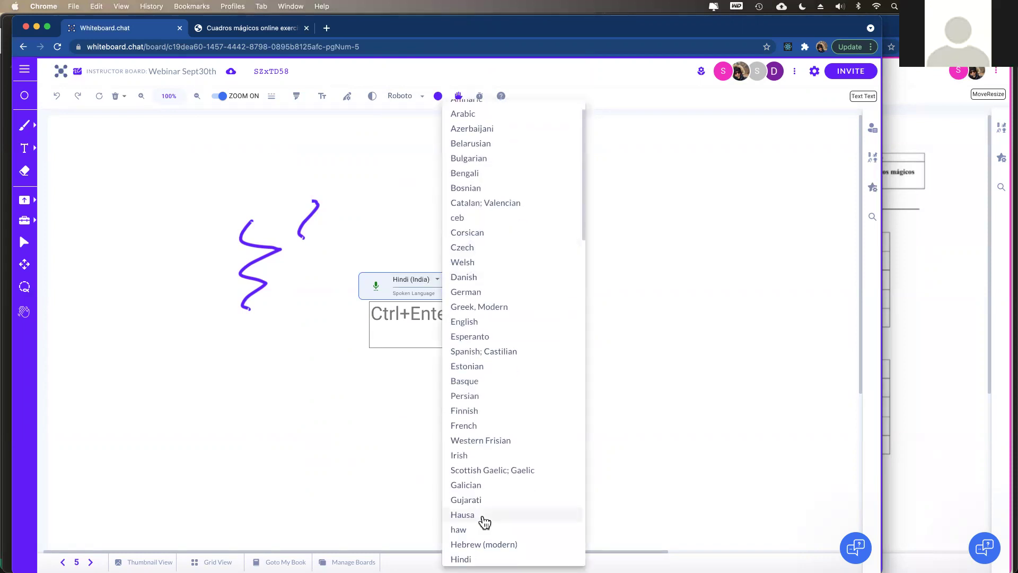
click(482, 322)
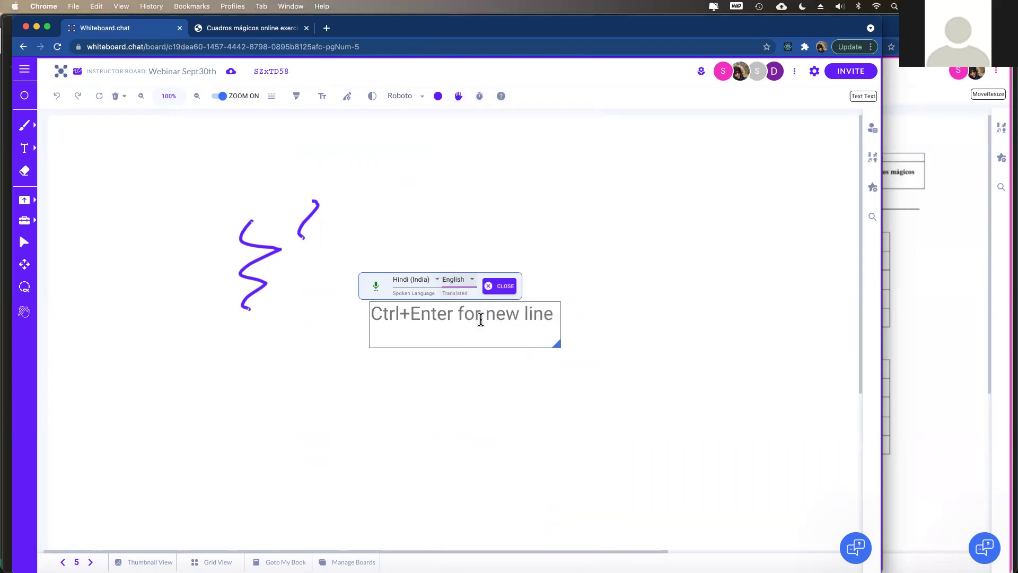
click(377, 289)
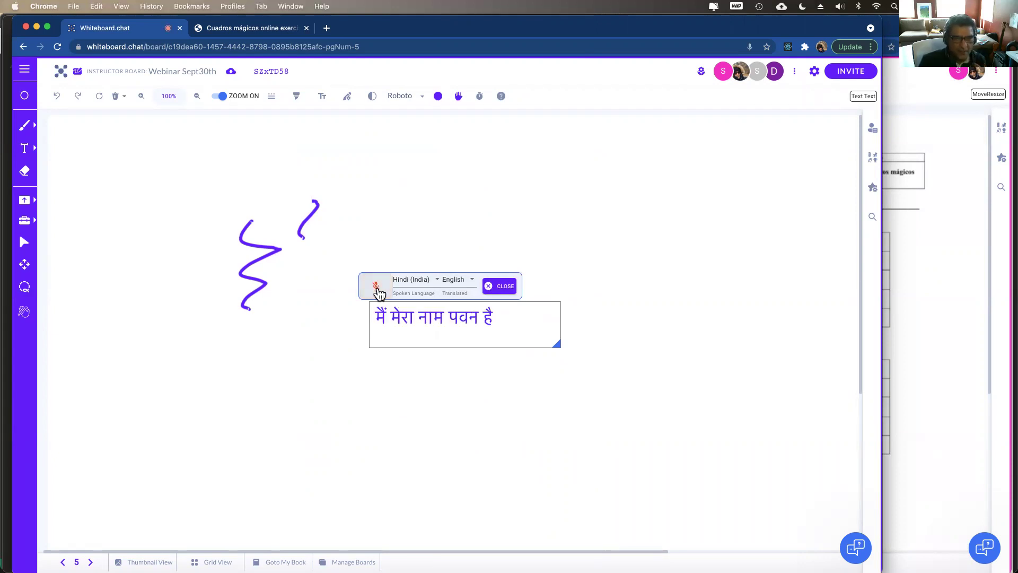
click(503, 296)
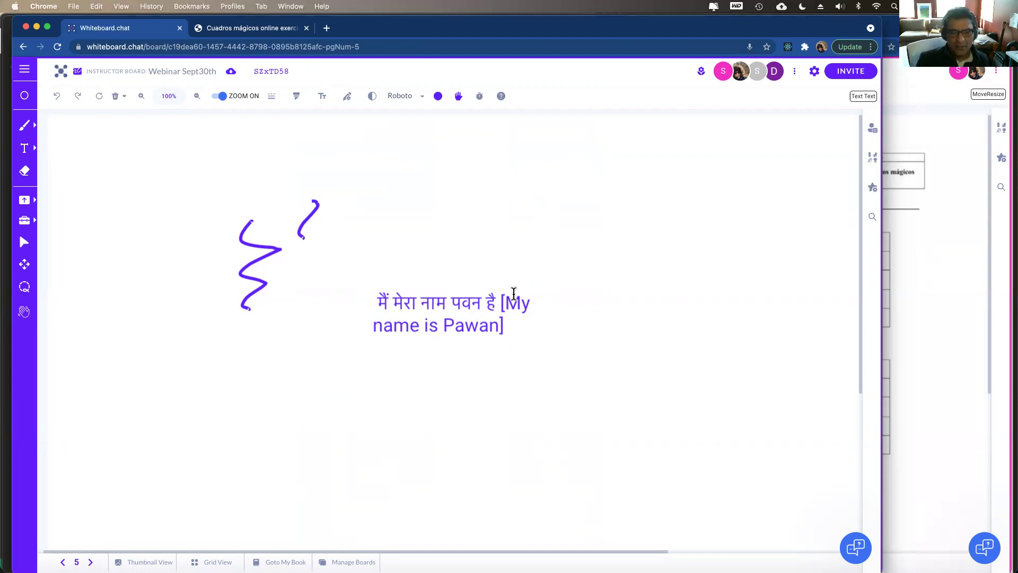
Look through the Actions menu and the feedback stamps panel, then dismiss both.
click(794, 75)
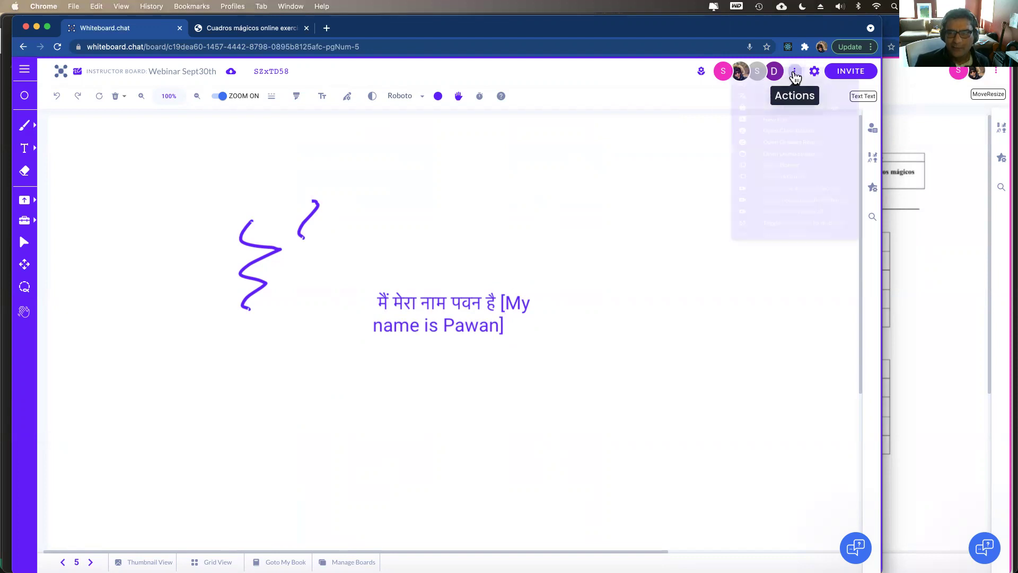
click(680, 184)
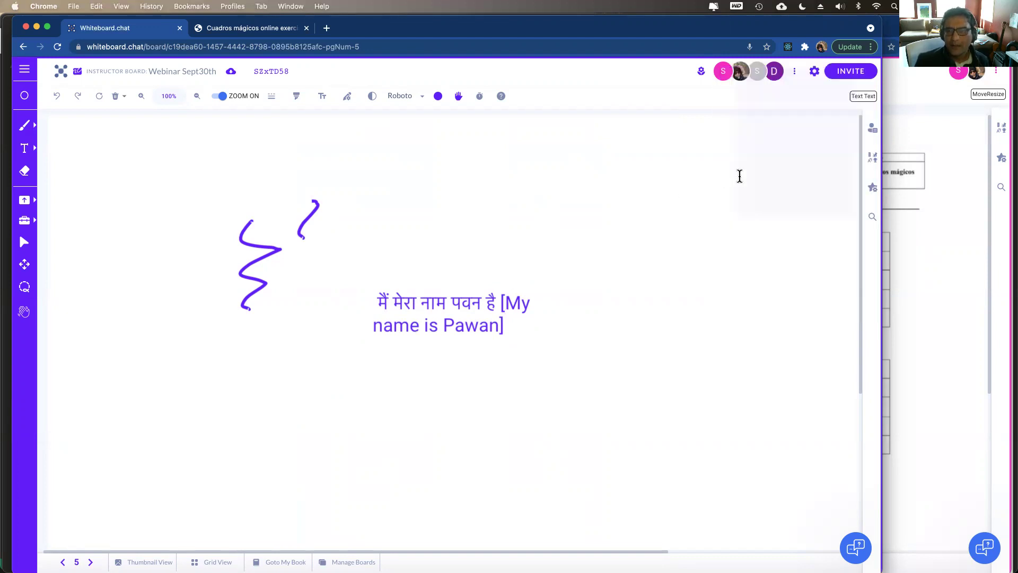
click(870, 154)
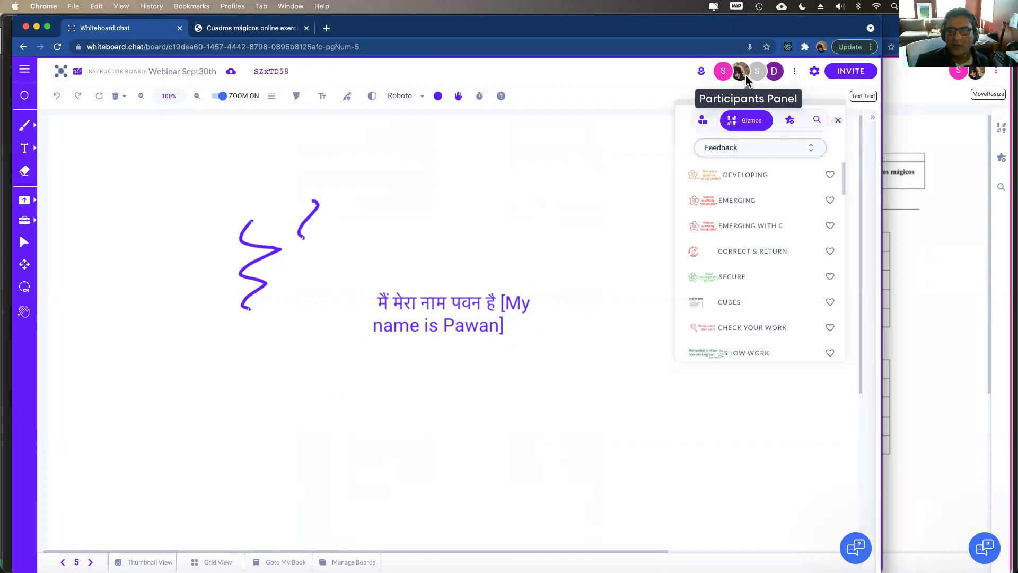
click(746, 75)
click(839, 122)
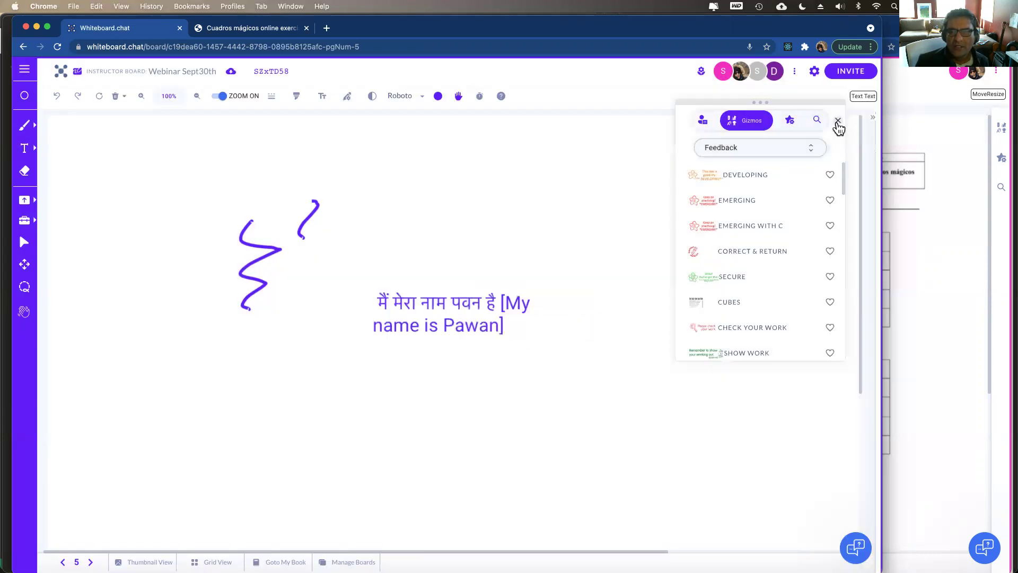
click(838, 122)
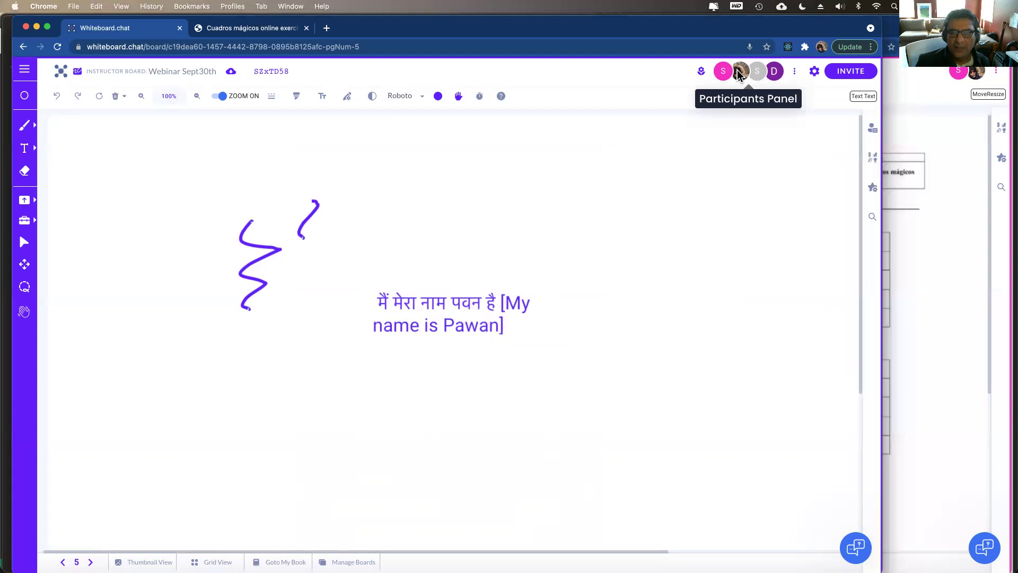
Check the participants list, then erase the purple squiggles and the Hindi-English text.
click(737, 70)
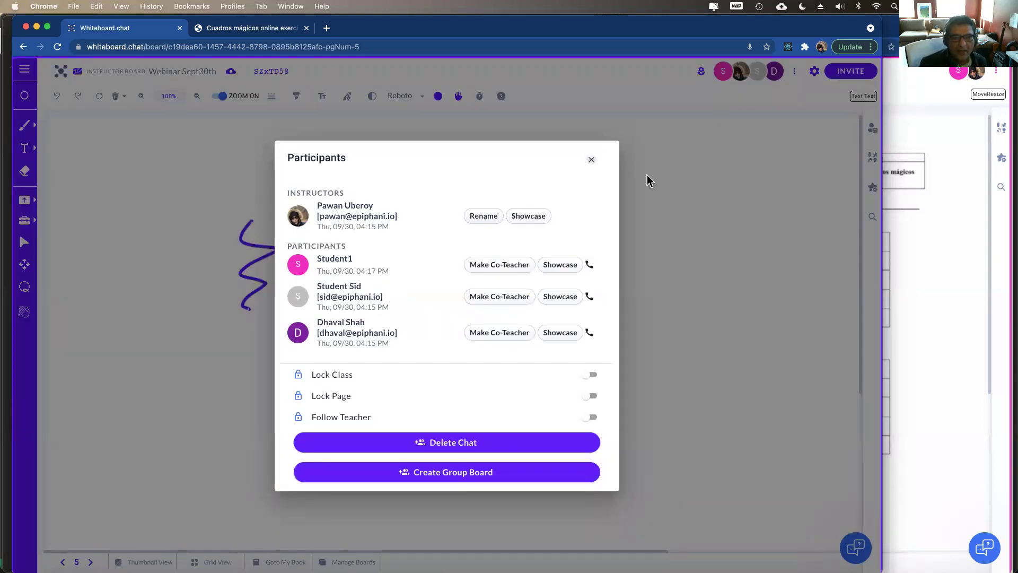
click(590, 161)
mouse_move(212, 236)
mouse_down()
mouse_move(291, 228)
mouse_move(484, 328)
mouse_up()
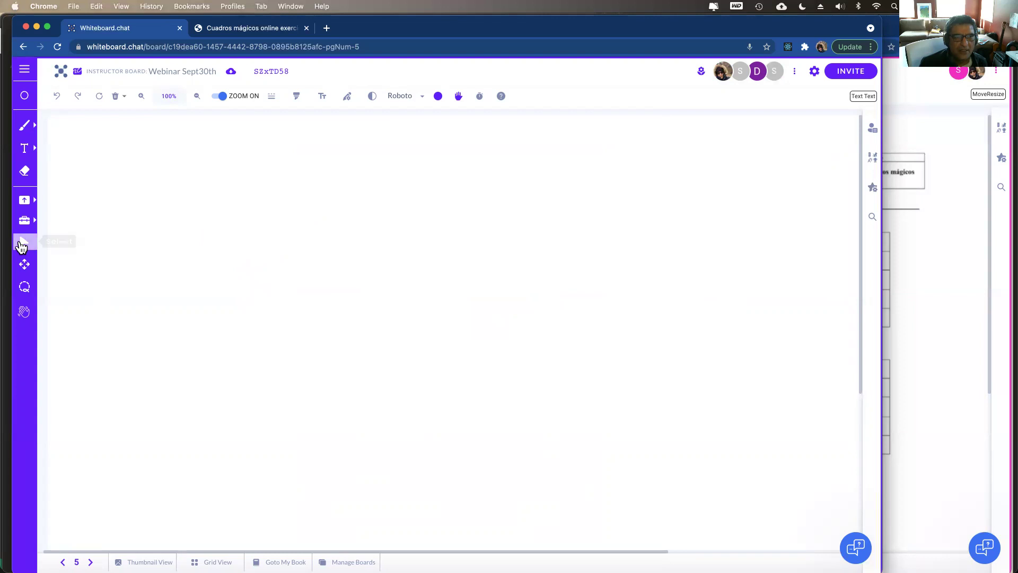
Browse the widgets and feedback stamps lists in the gizmo library.
click(871, 190)
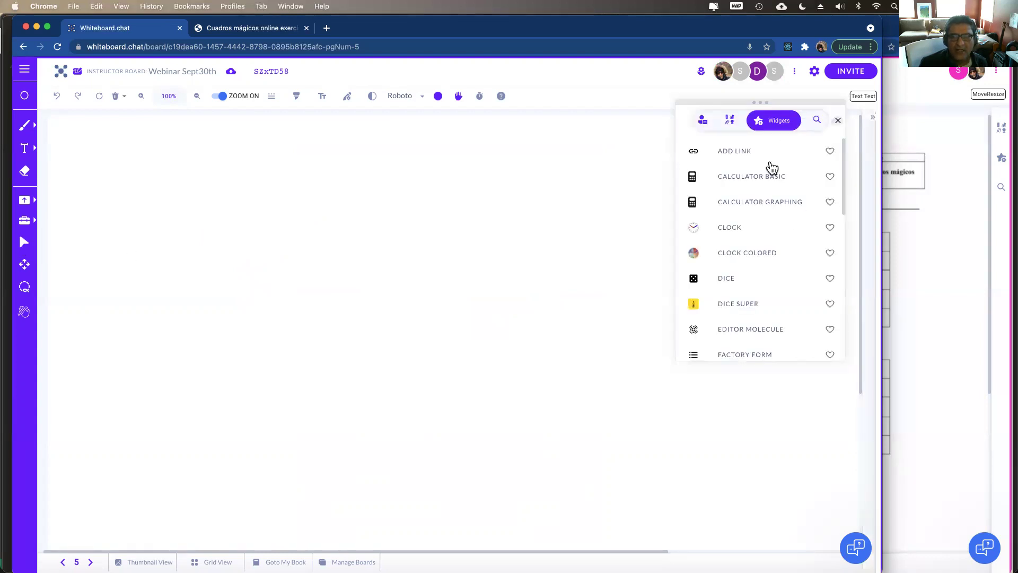
click(730, 121)
scroll(745, 235, down, 3)
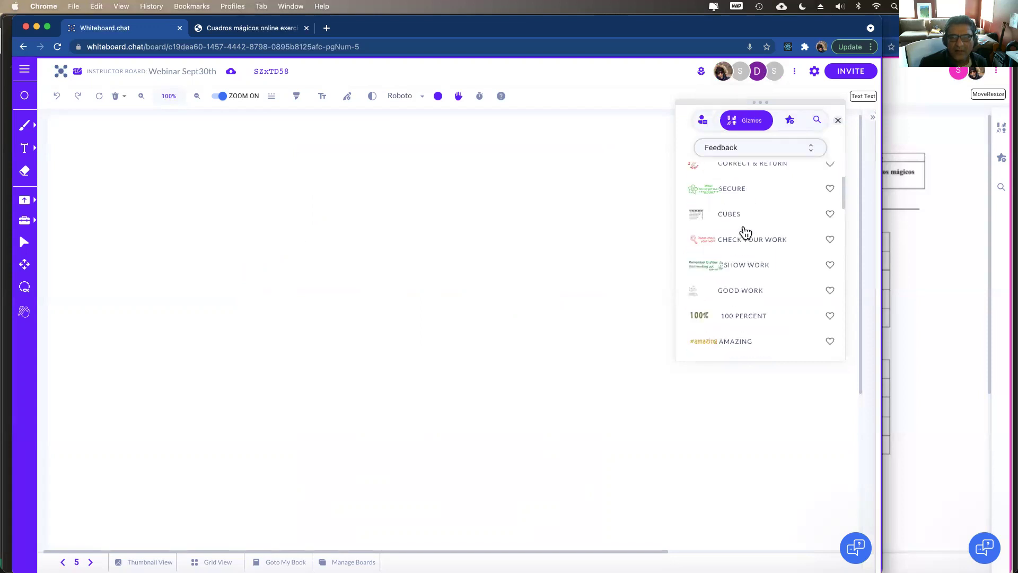
click(798, 122)
scroll(776, 221, down, 1)
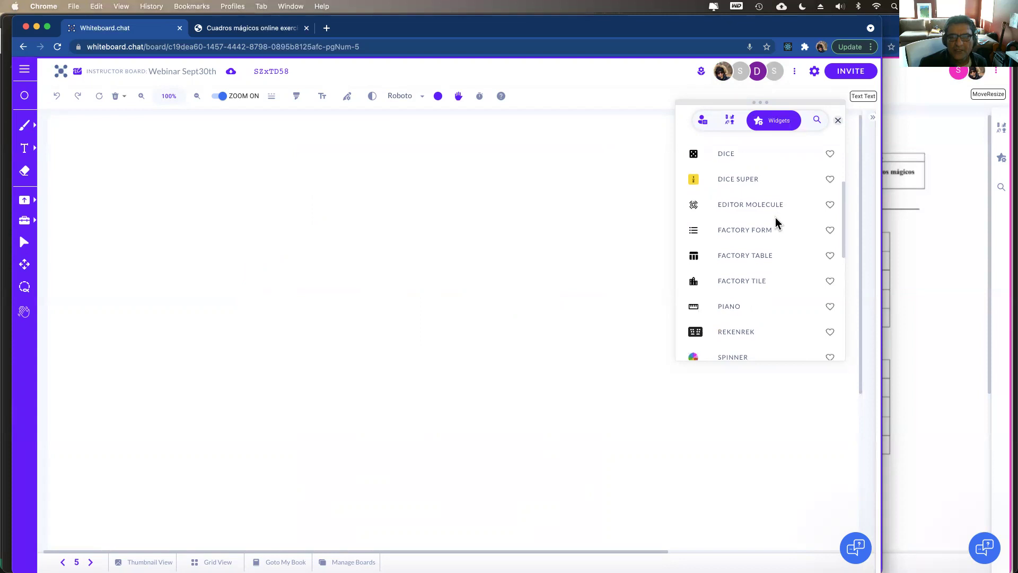
Use the Tile Factory widget to create a guessing-tiles game from a typed sentence.
click(746, 281)
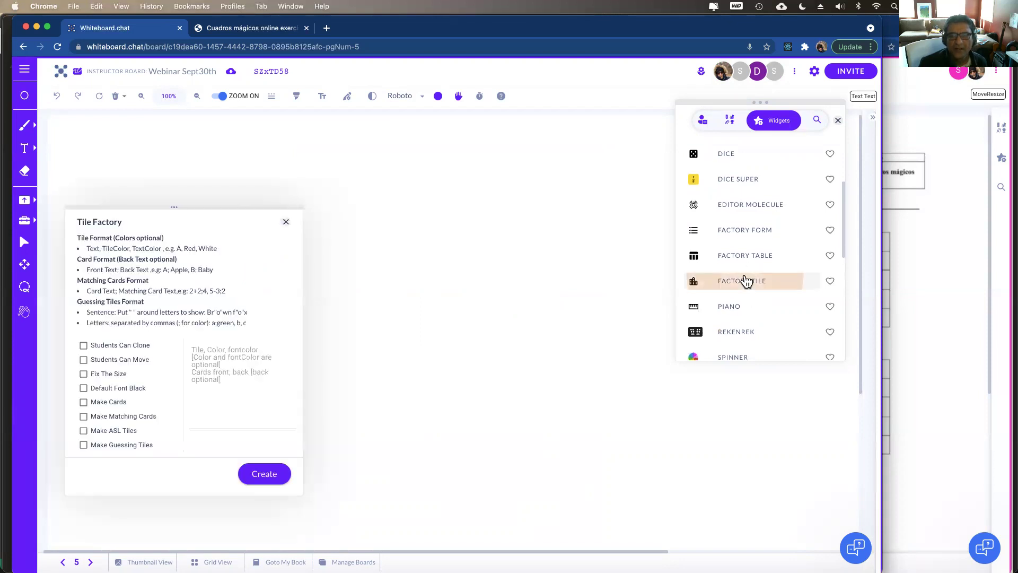
click(105, 448)
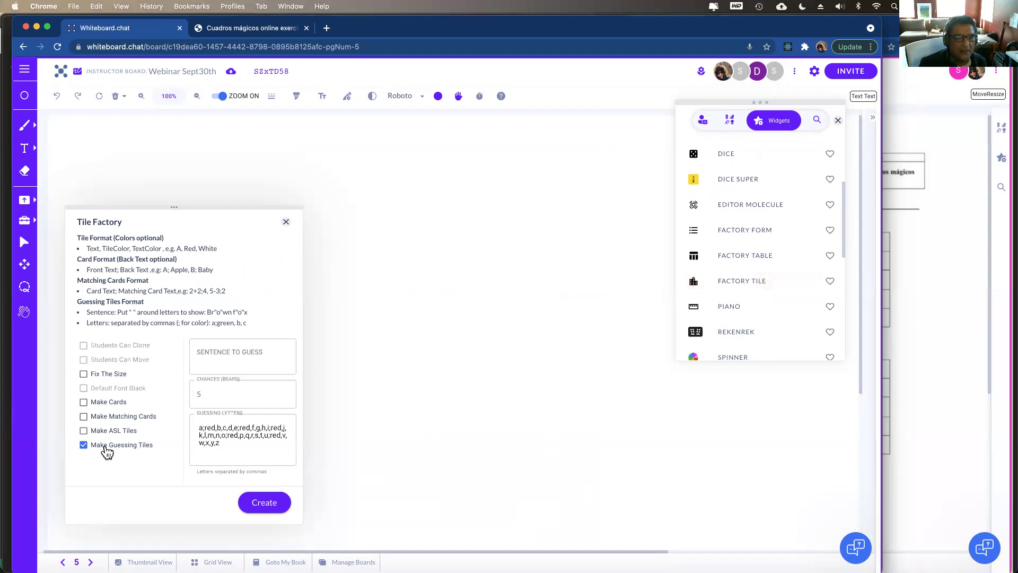
click(217, 359)
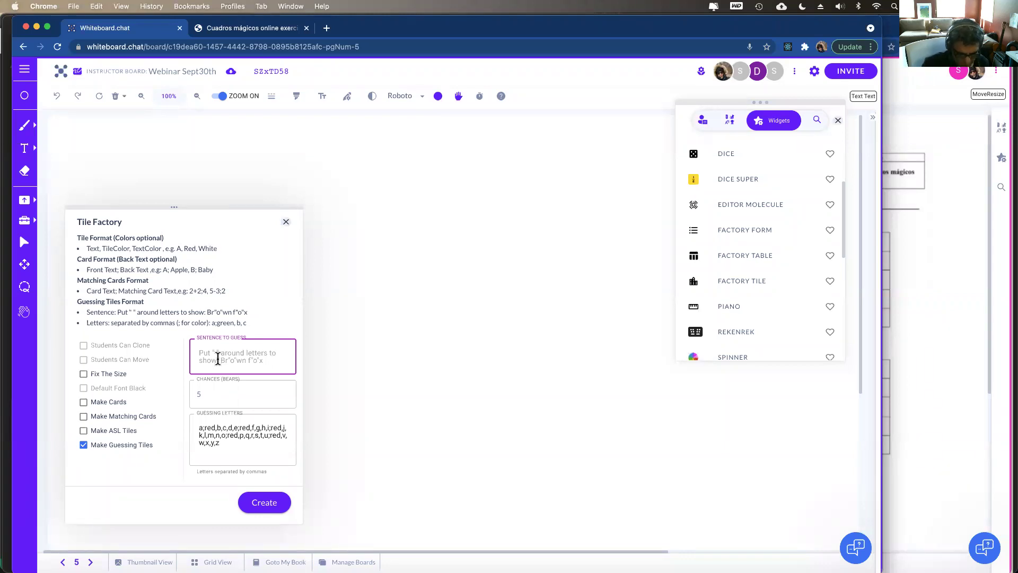
text(World War 3)
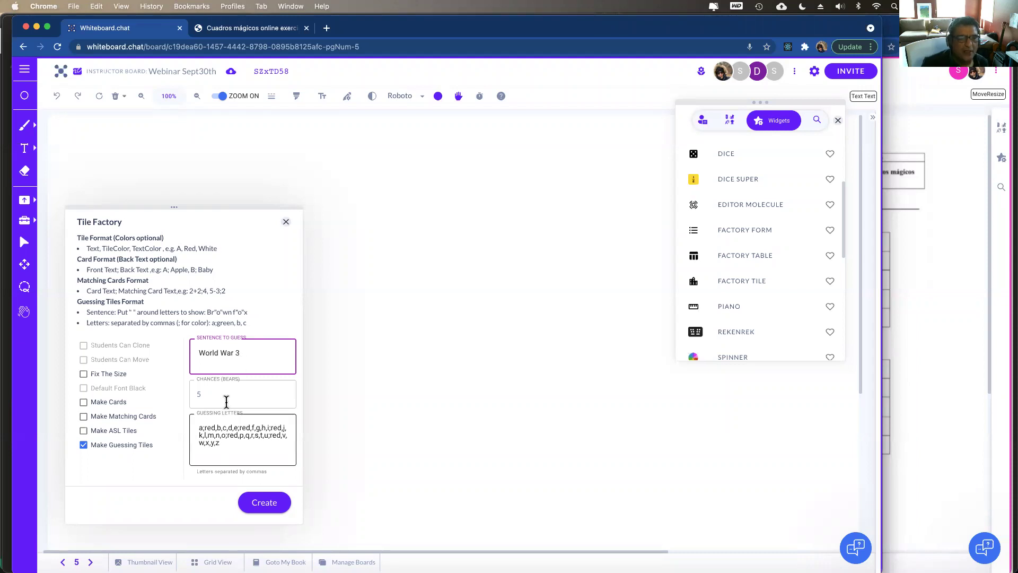
click(258, 509)
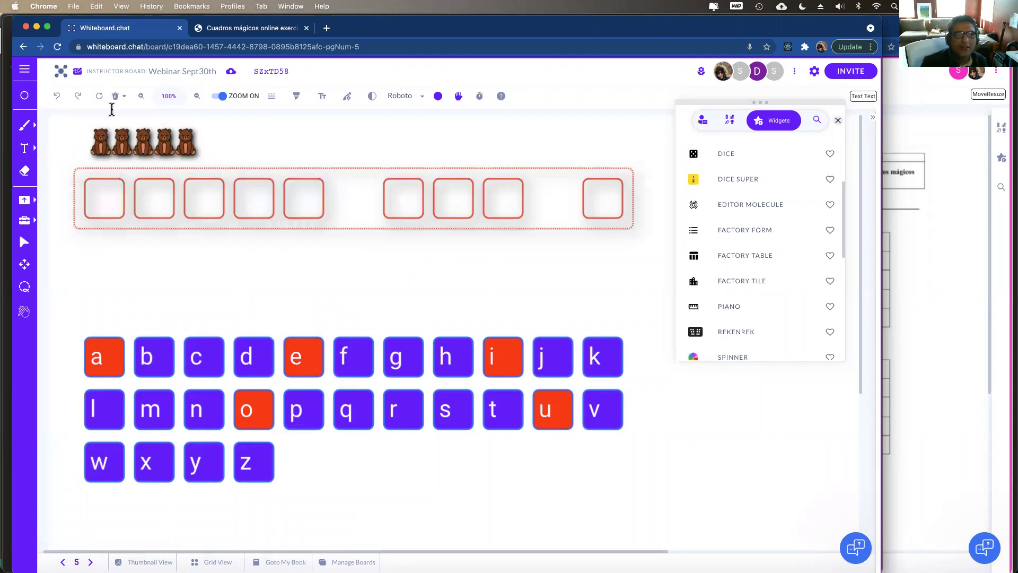
Clear all objects from every page of the board.
click(124, 97)
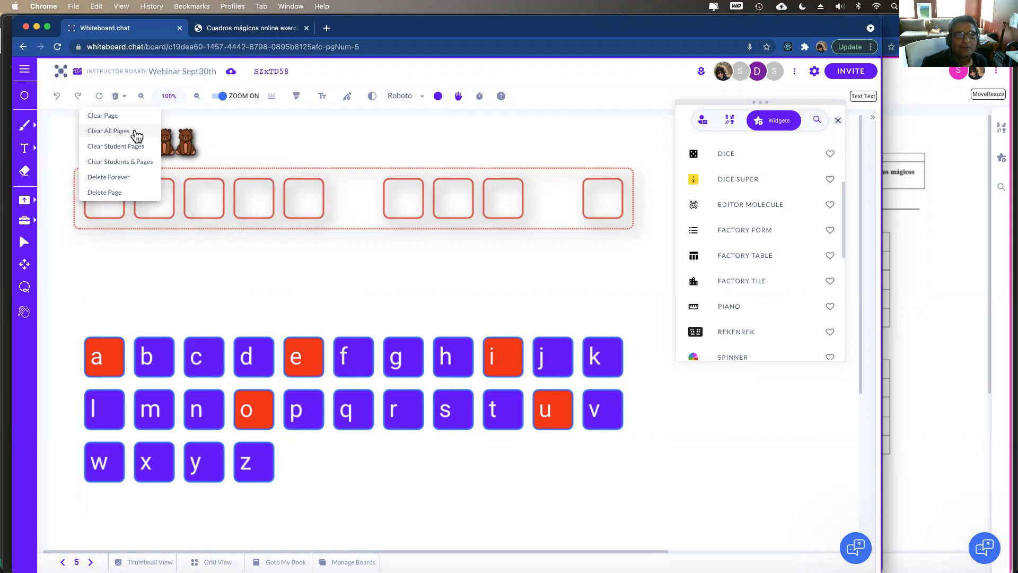
click(126, 115)
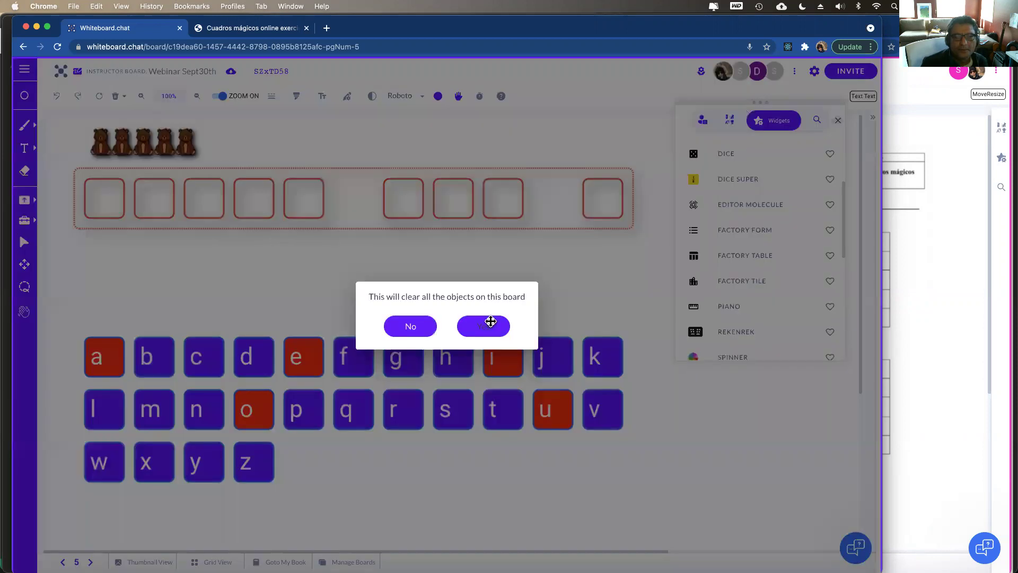
click(490, 321)
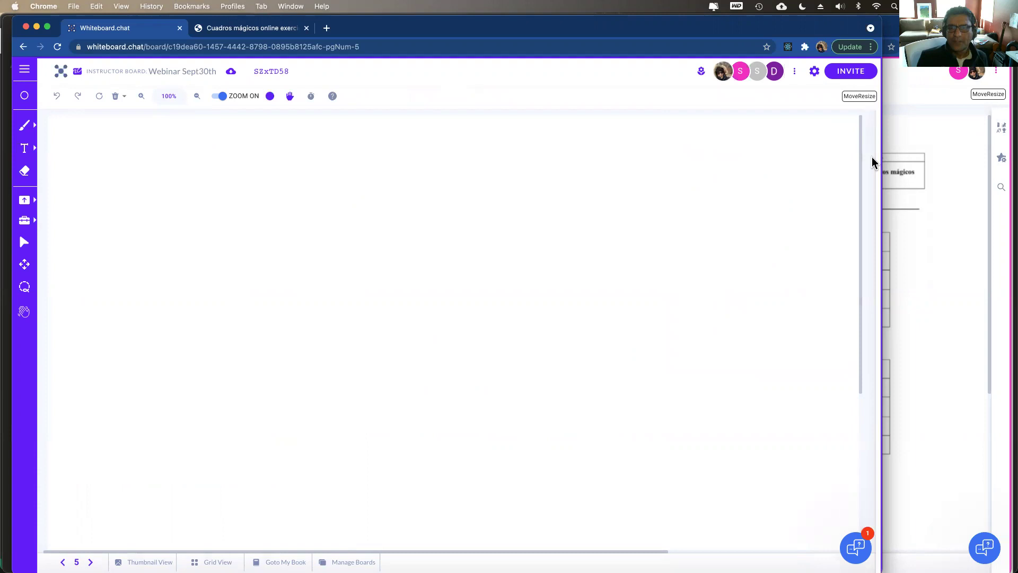
Build a Tile Factory guessing-tiles puzzle for 'The L"a"st Crus"a"de' with the a's revealed.
click(779, 144)
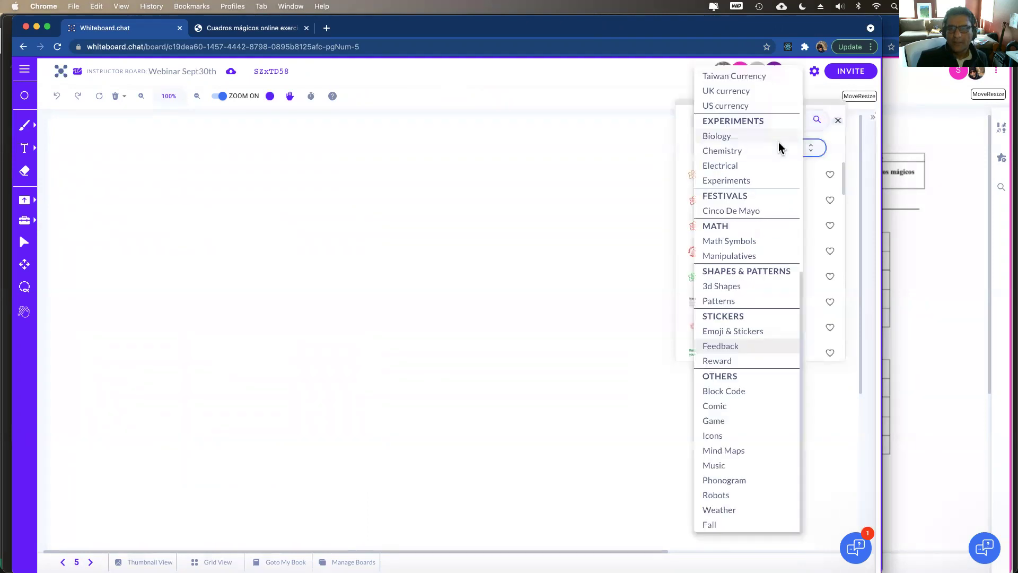
click(794, 126)
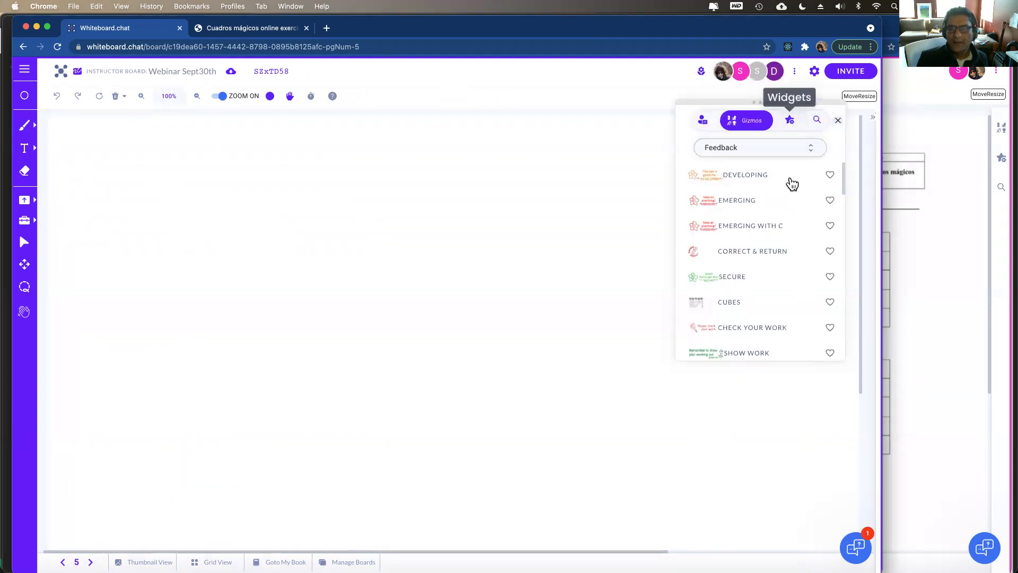
scroll(756, 227, down, 5)
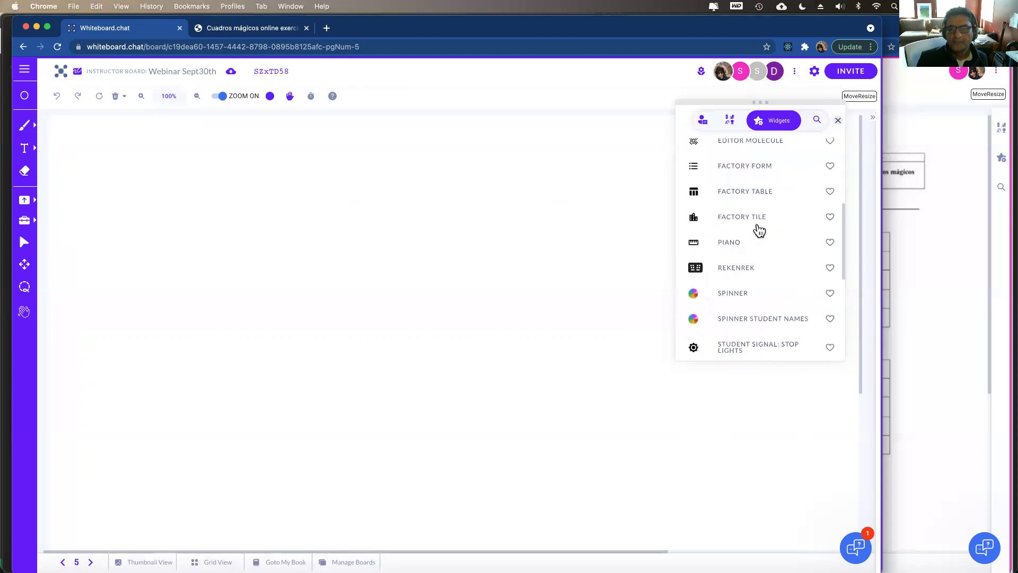
click(118, 445)
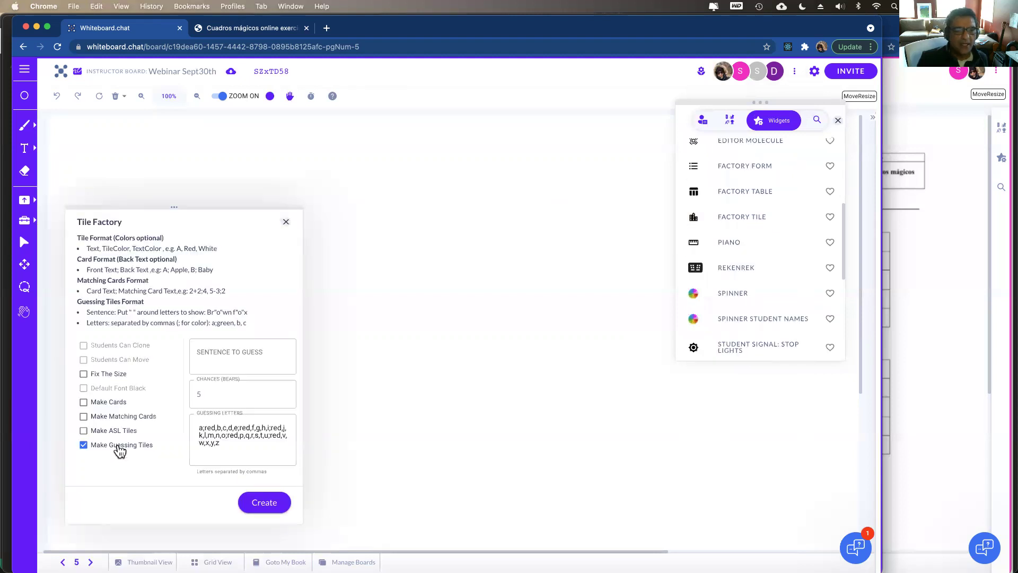
click(224, 354)
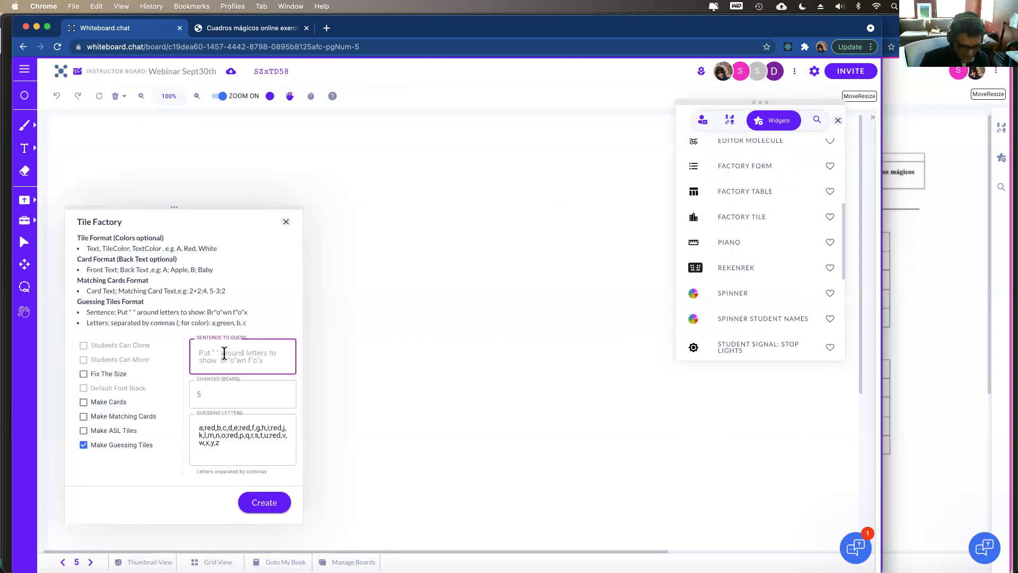
text(The Last Crusade)
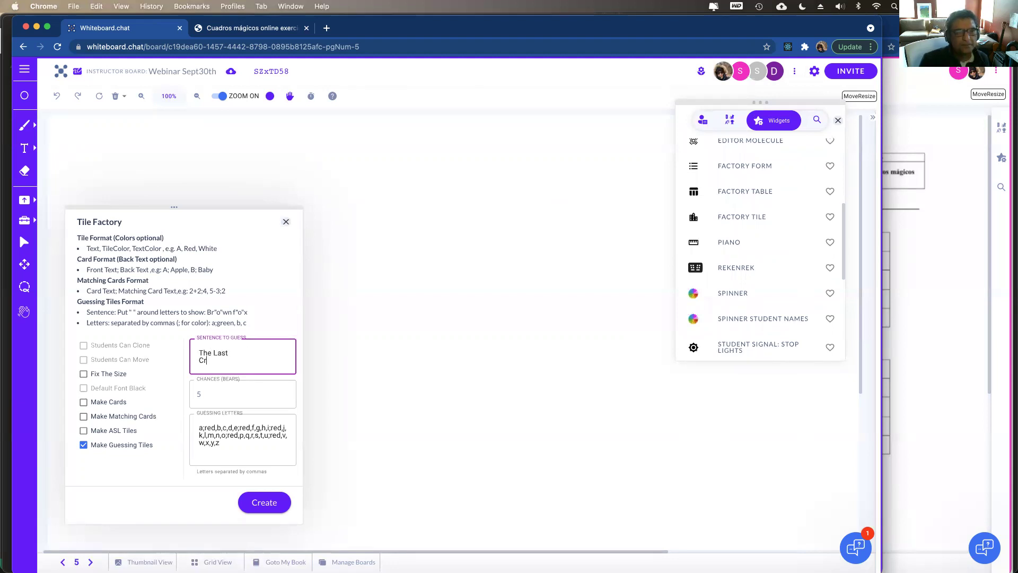
click(215, 361)
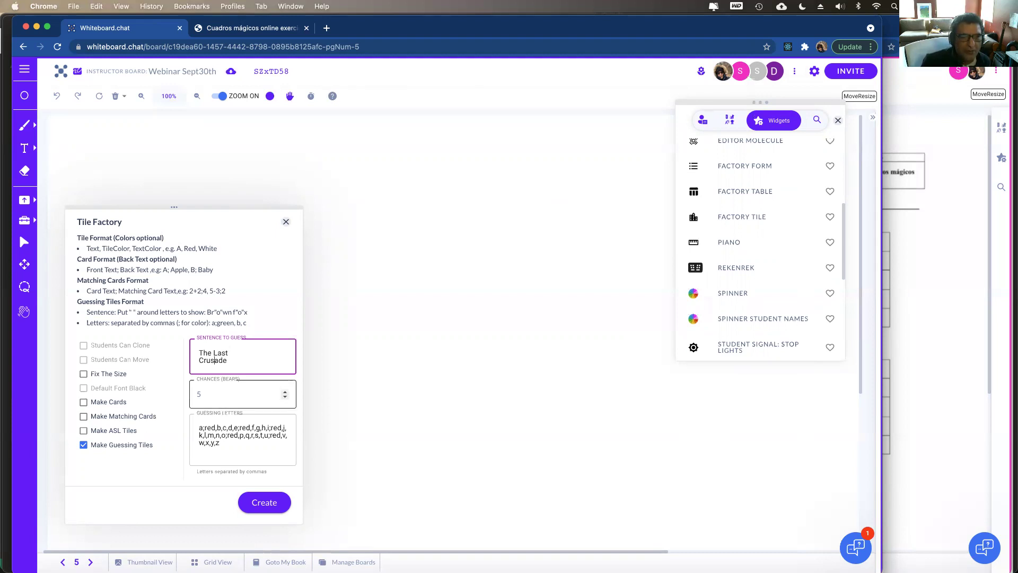
text("a)
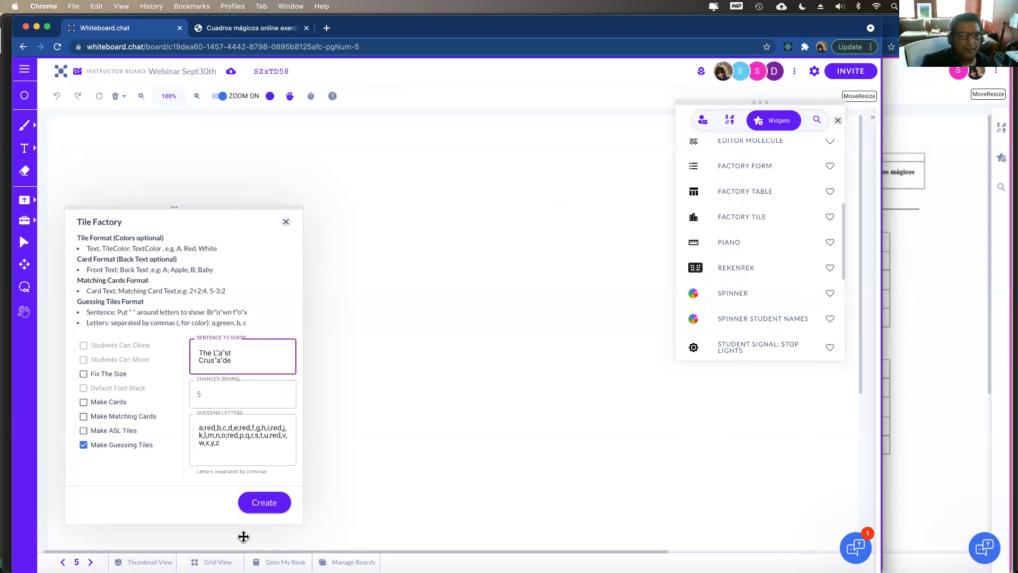
click(265, 512)
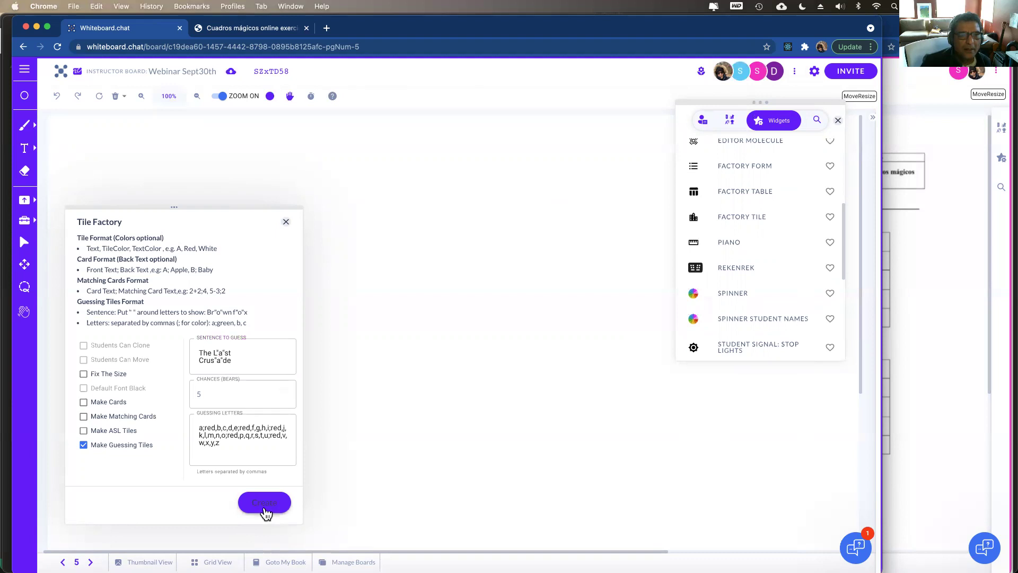
Close the tile factory and widgets library, and bring up the participants list.
click(285, 225)
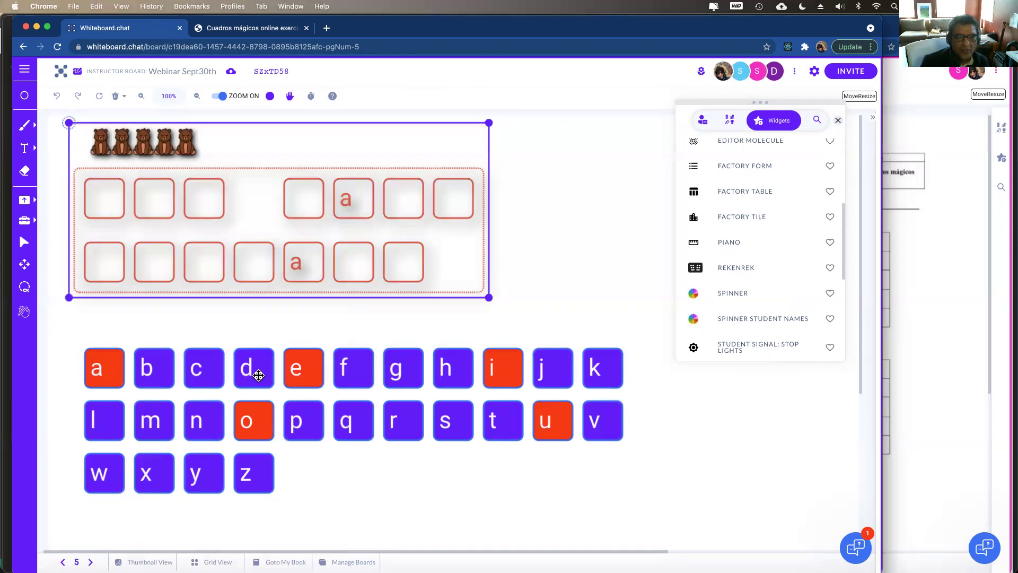
click(425, 345)
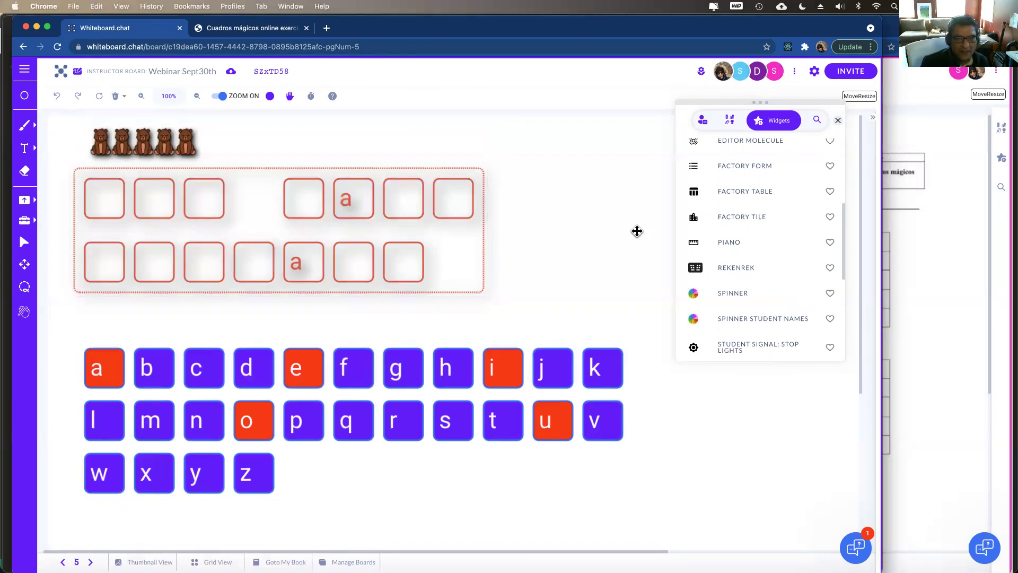
click(836, 123)
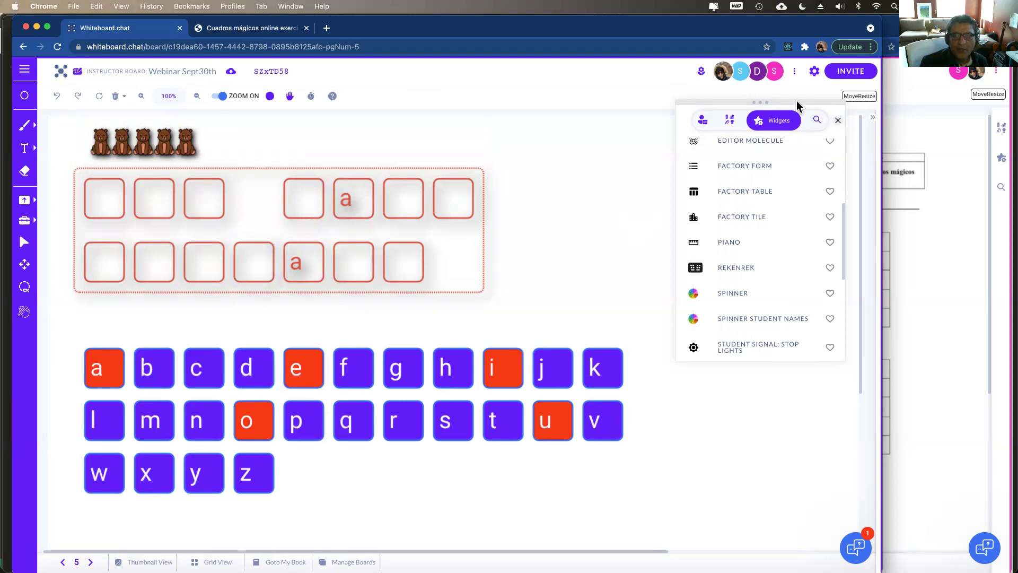
click(741, 77)
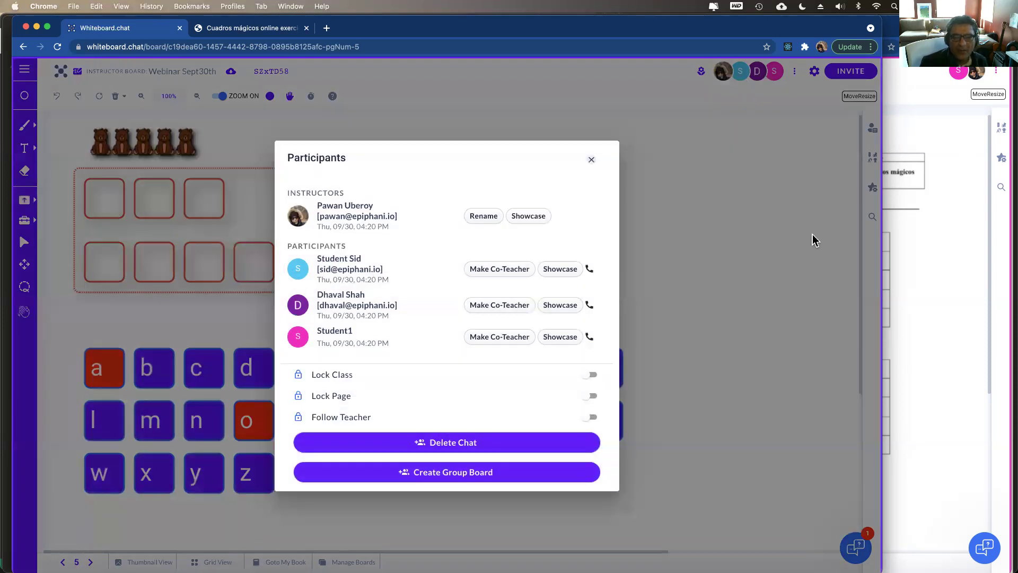
Start a new group board set to manually selected group members.
click(695, 217)
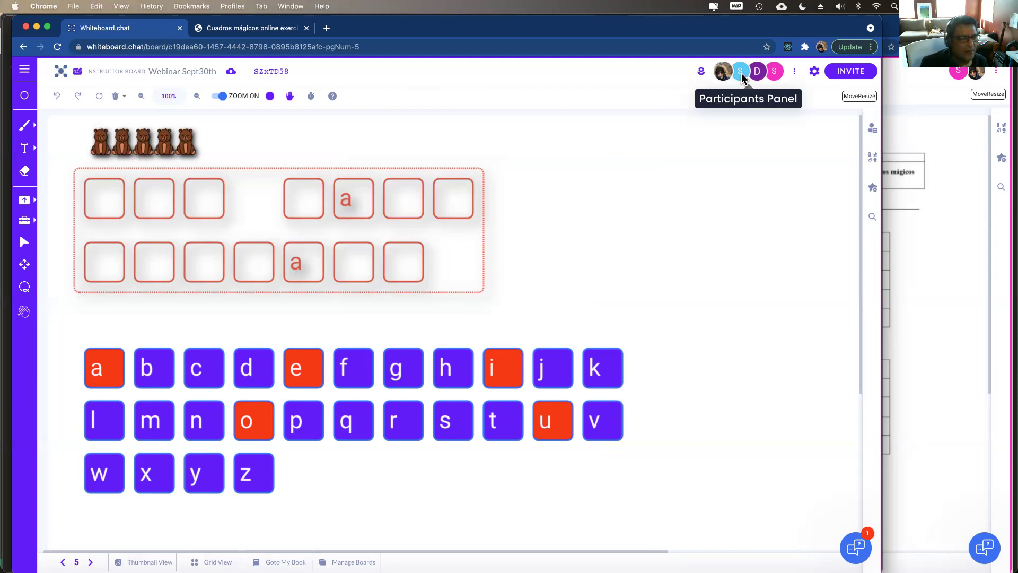
click(742, 77)
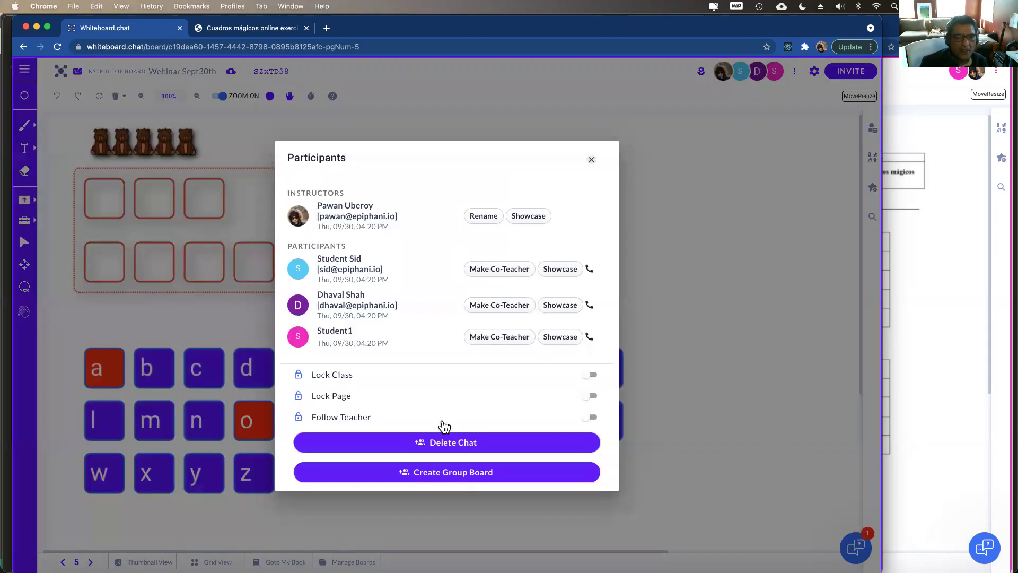
click(429, 476)
click(439, 471)
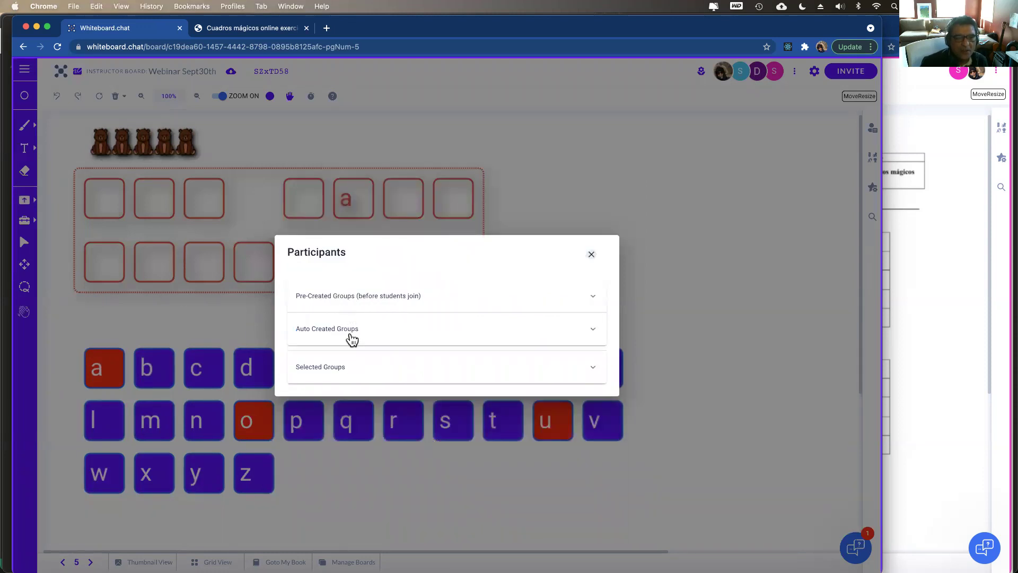
click(348, 369)
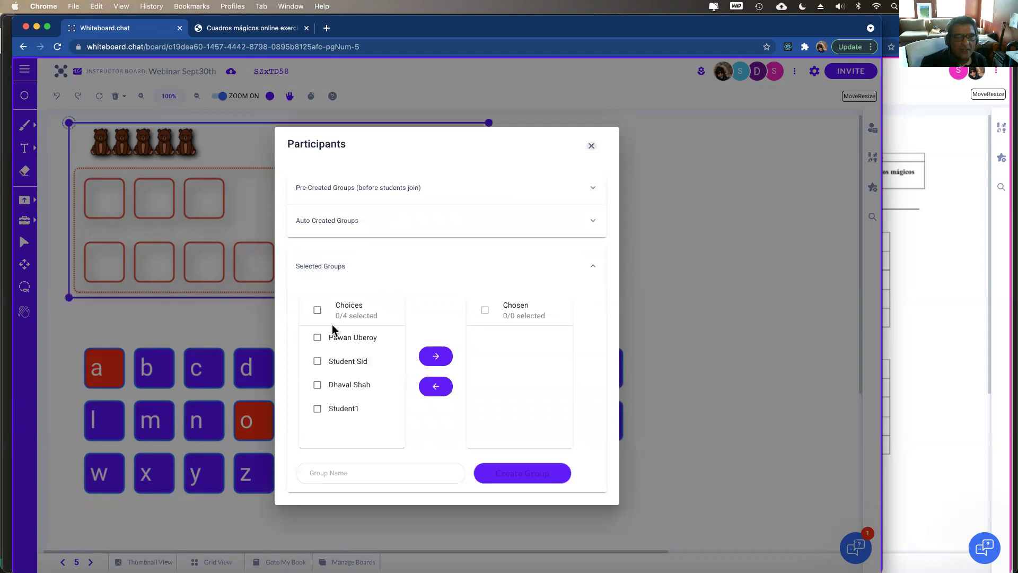
Move the three students into the group, name it Group1, and create it.
click(318, 409)
click(320, 383)
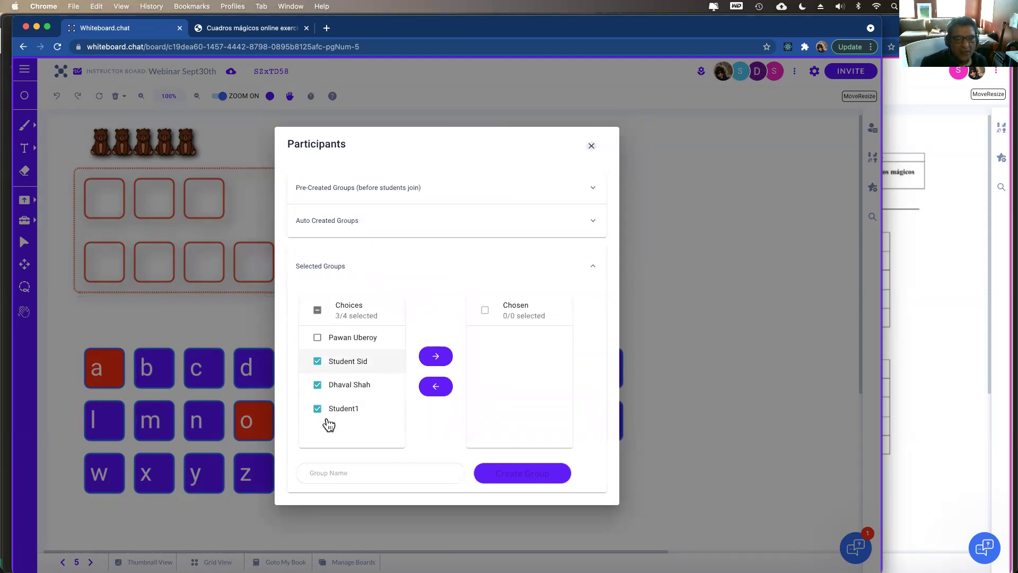
click(435, 356)
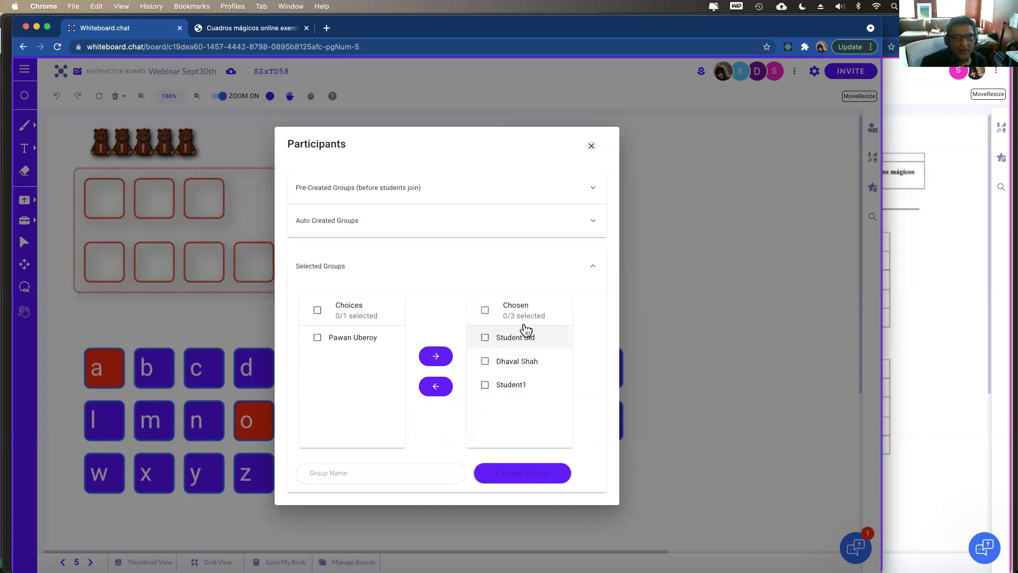
click(380, 472)
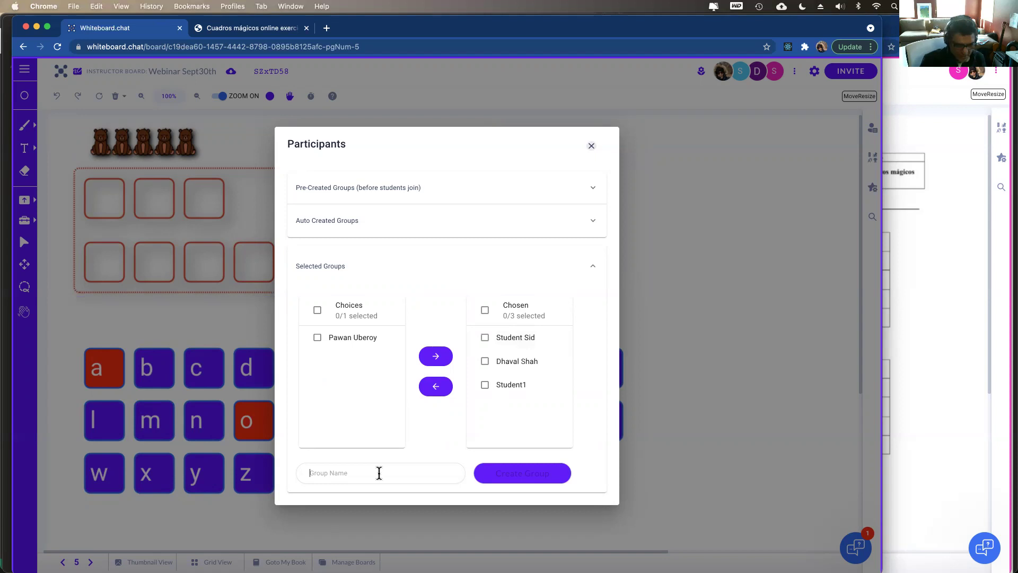
text(Group1)
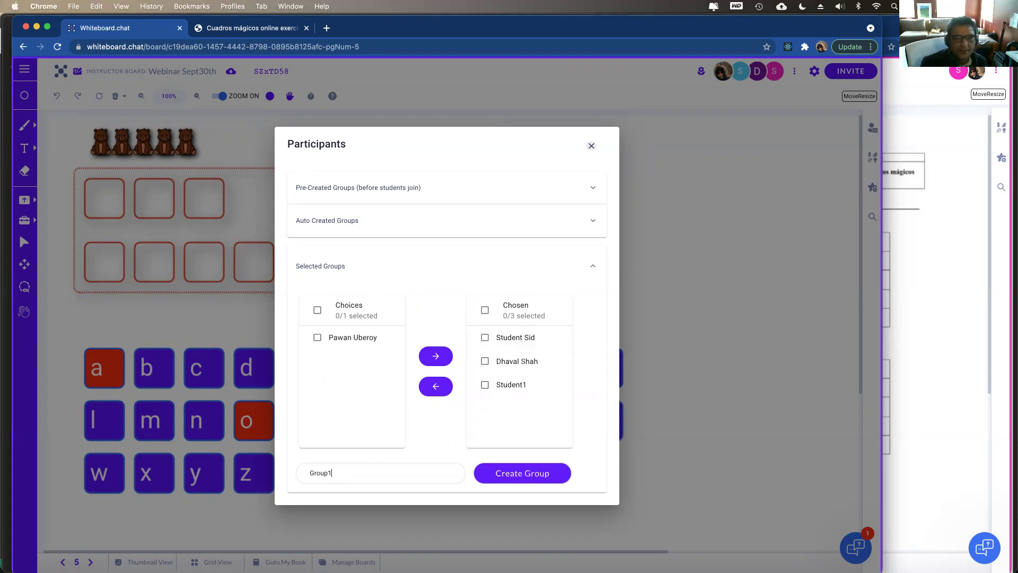
click(540, 479)
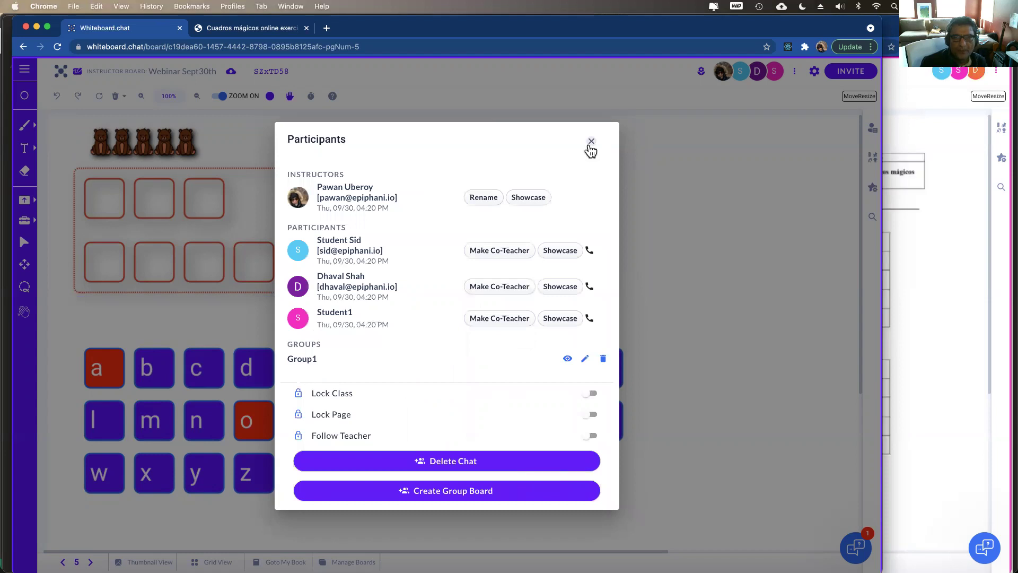
click(929, 253)
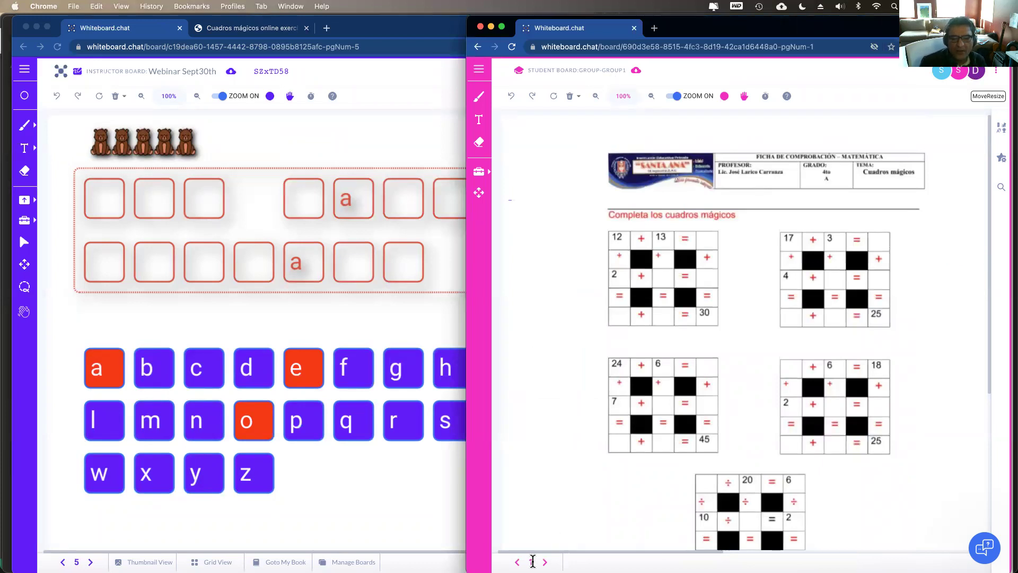
Show page 5 on the student board, widen it, pick the brush, and return to the instructor board.
text(5)
key(Return)
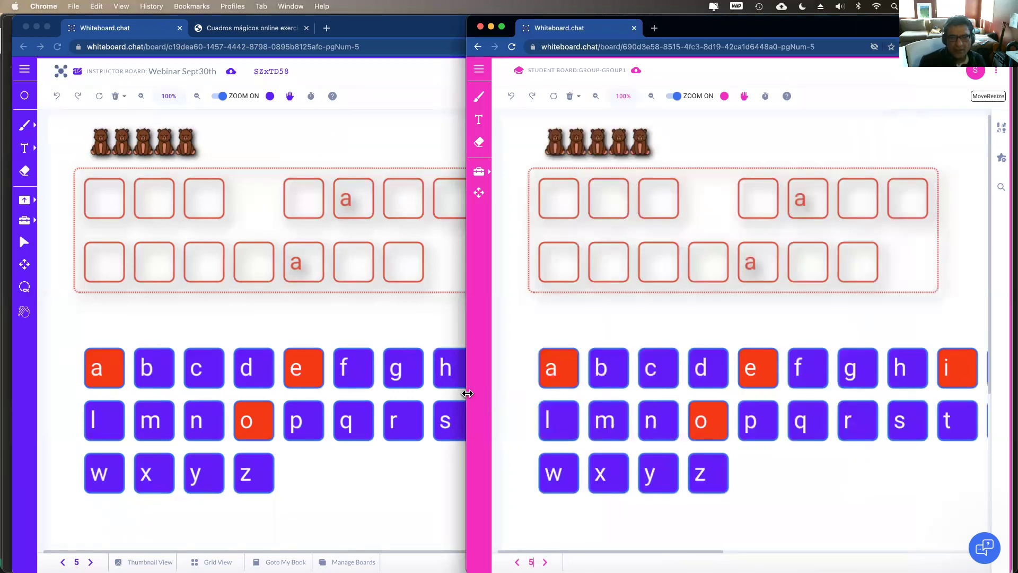
drag(465, 396, 328, 395)
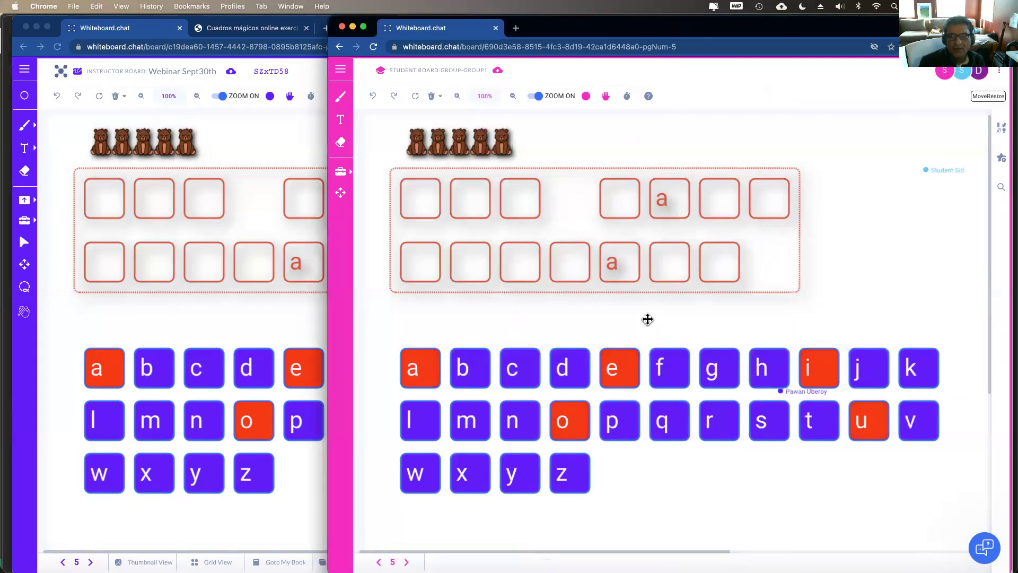
click(340, 96)
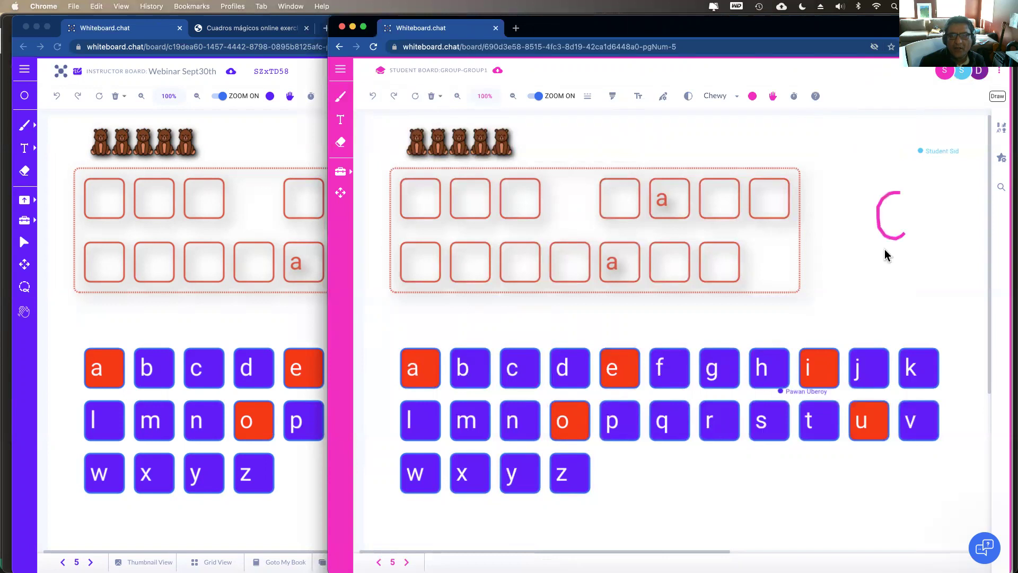
scroll(889, 157, right, 2)
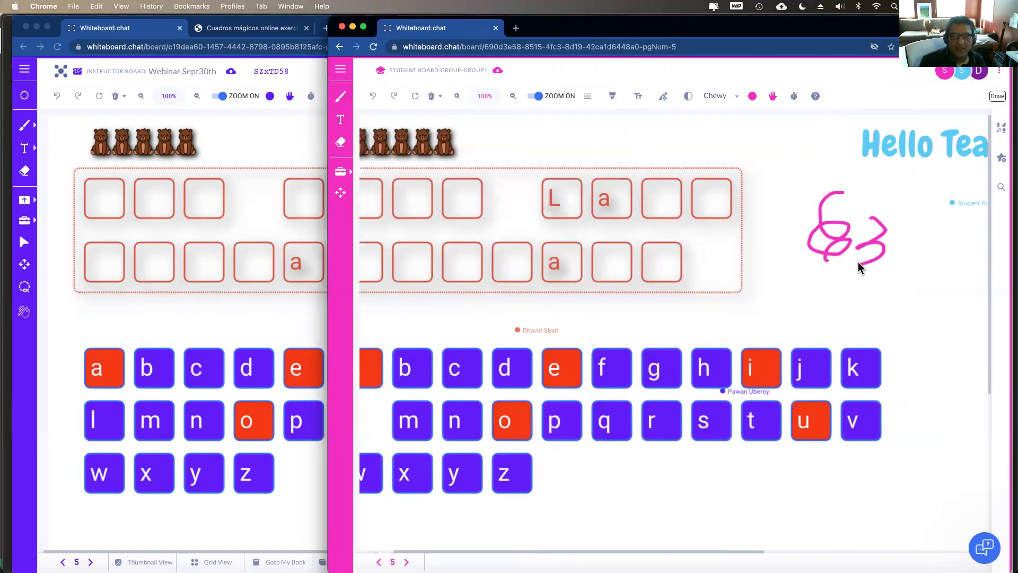
scroll(847, 268, left, 2)
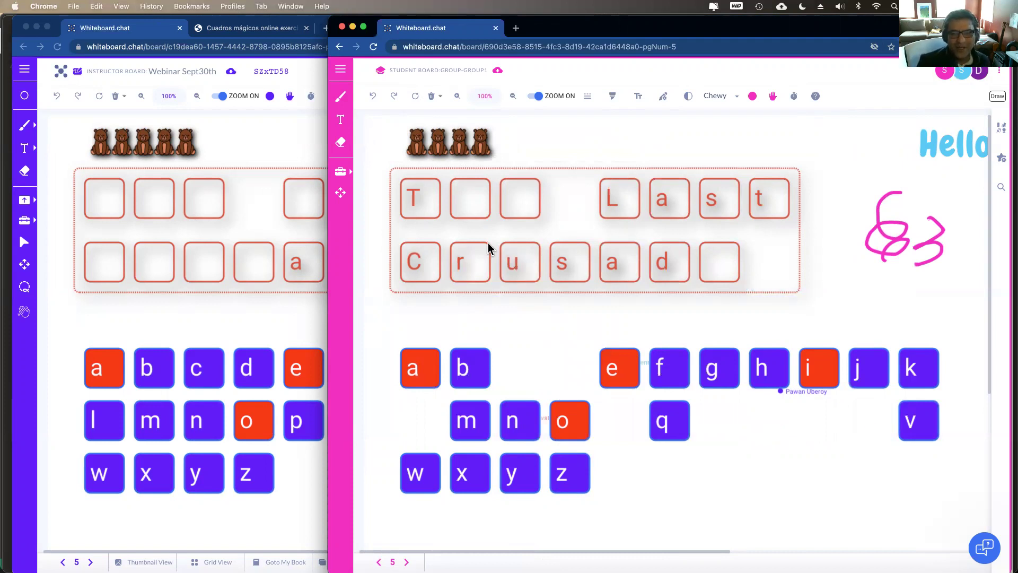
click(273, 324)
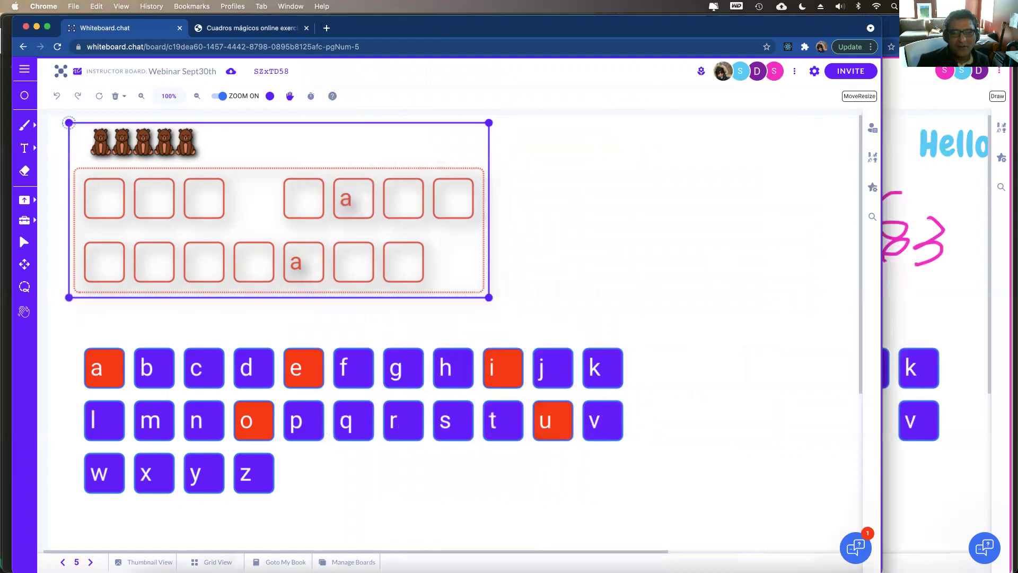
Open Group1's group board and select the Hello Team! text.
click(748, 77)
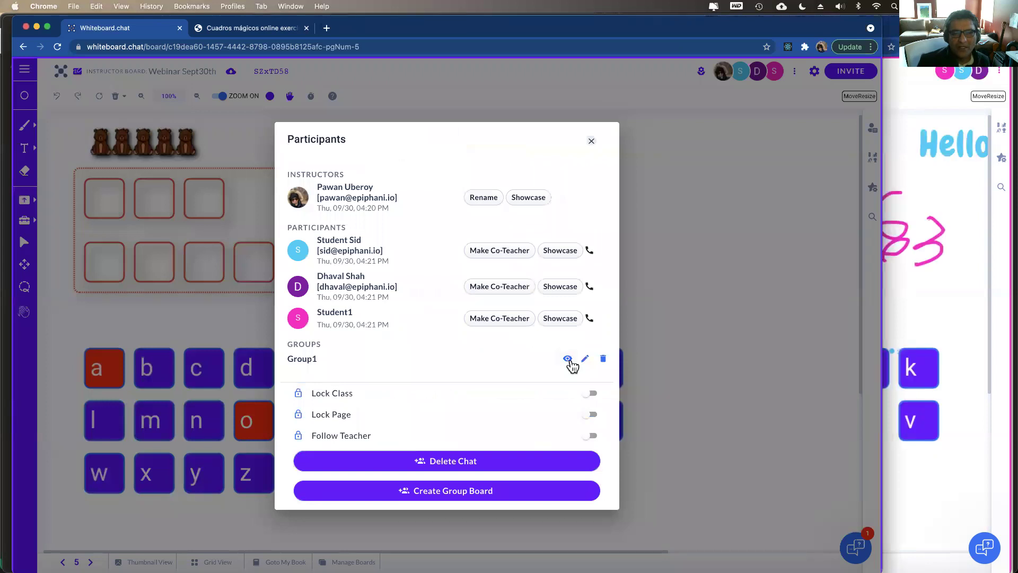
click(569, 359)
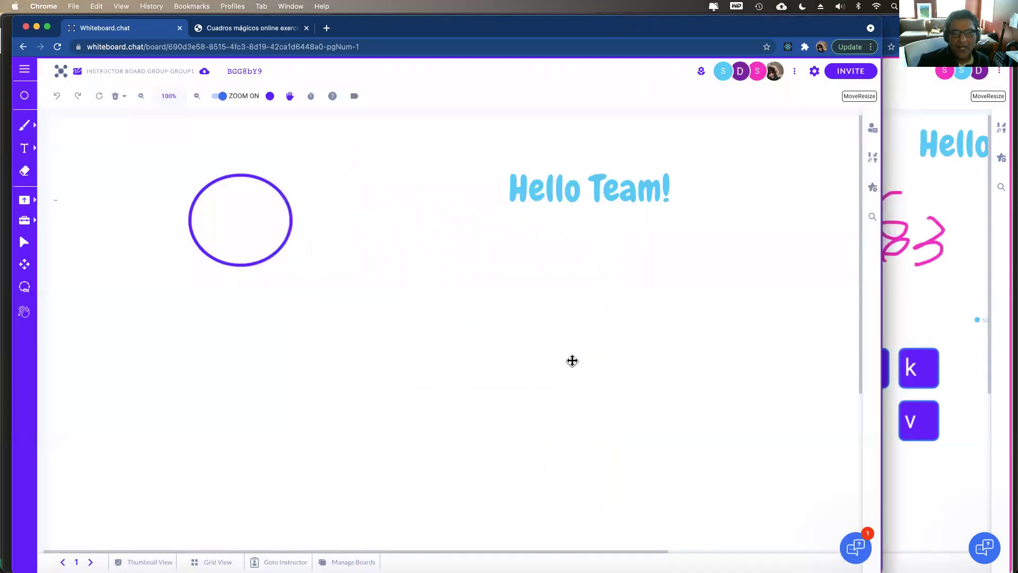
click(538, 199)
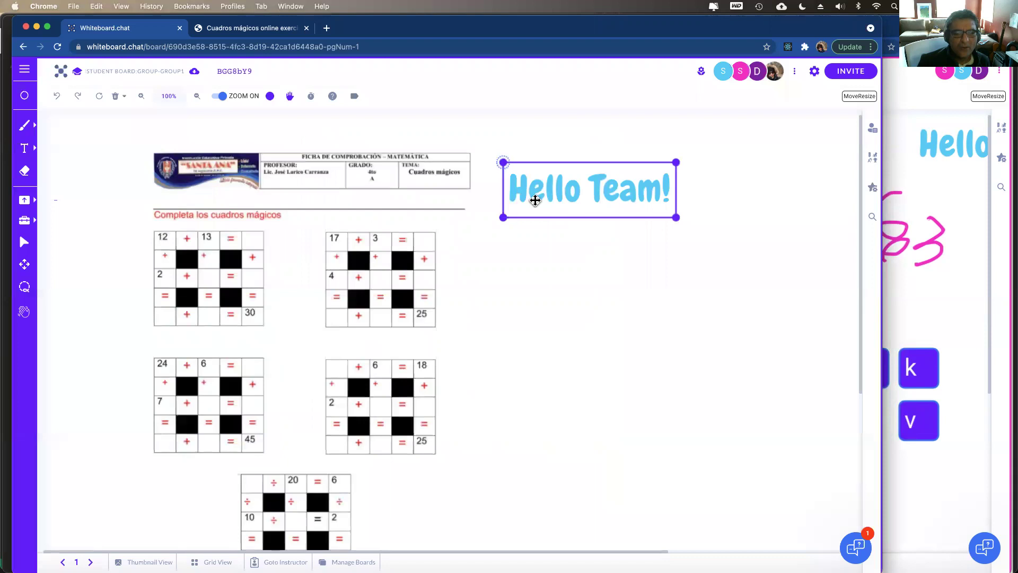
click(189, 508)
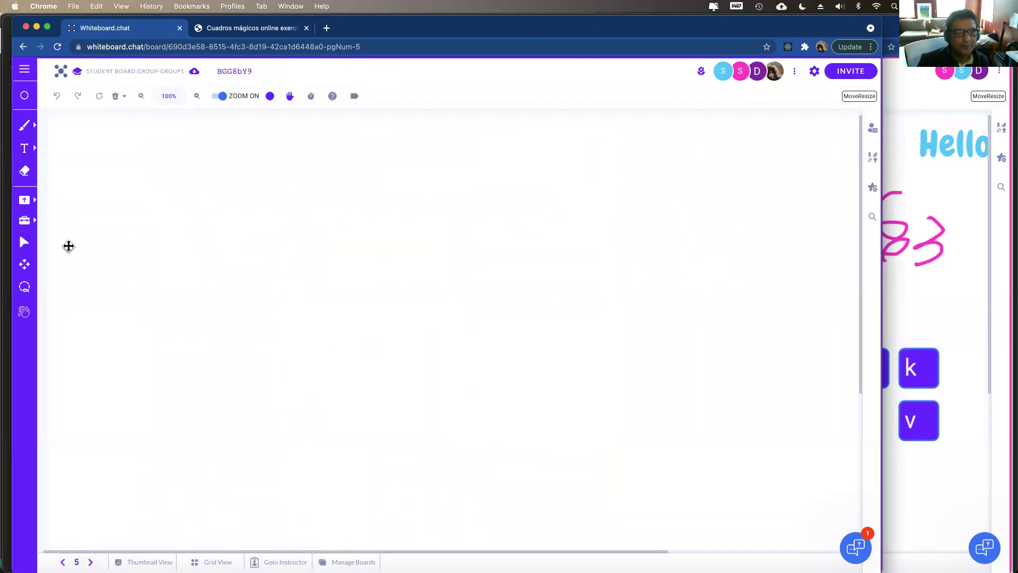
click(26, 246)
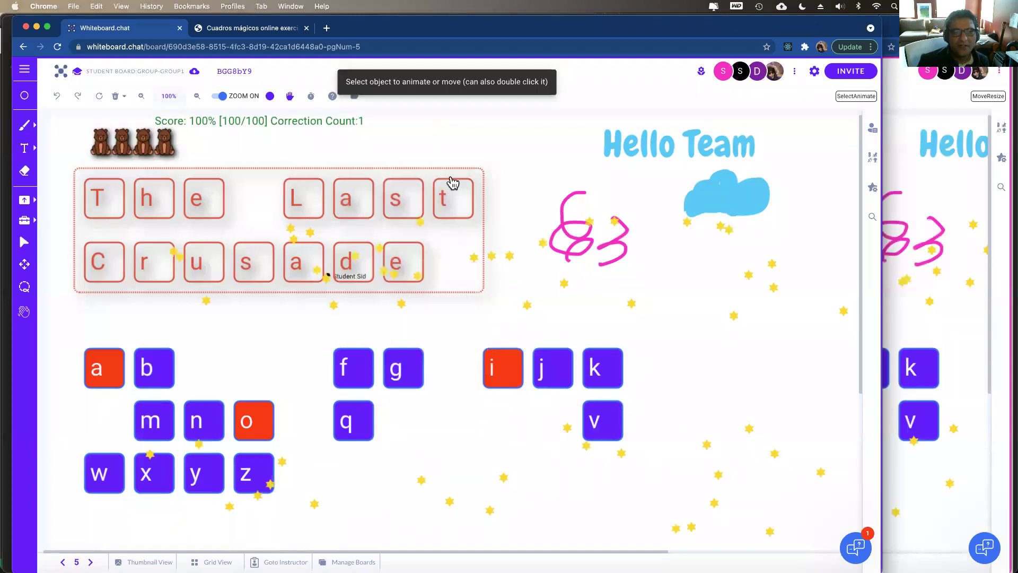
Inspect the blue cloud and pink 3 scribble options, then pick the Eraser in the student view.
click(709, 190)
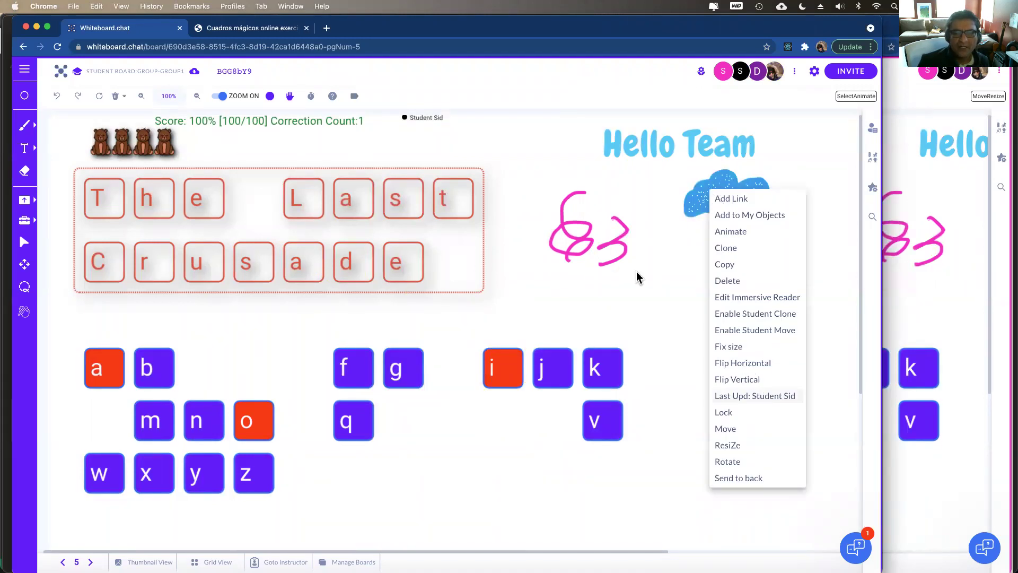
click(615, 246)
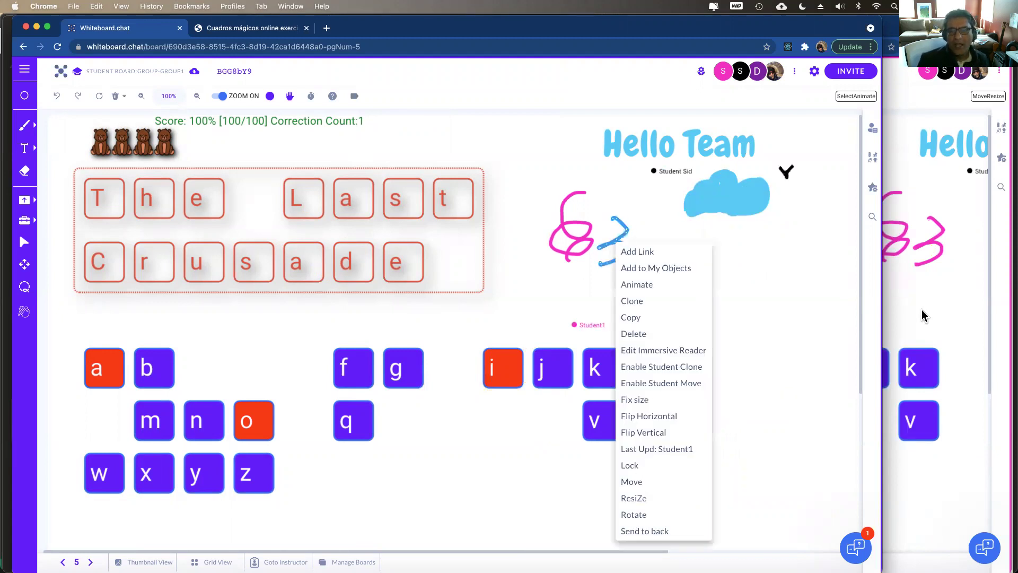
click(885, 302)
click(342, 148)
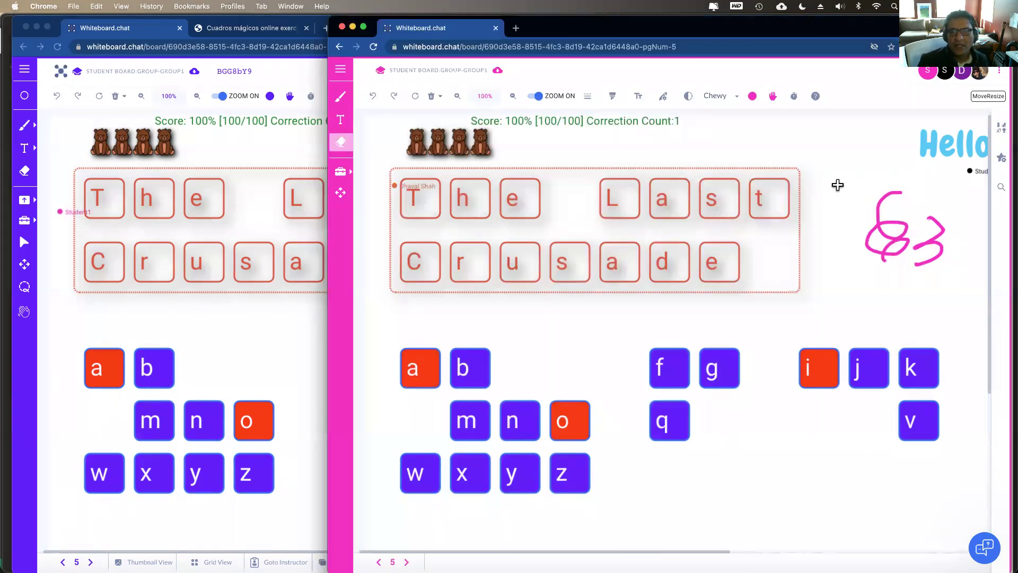
Erase the pink 6 from the 63 scribble in the student view.
click(887, 200)
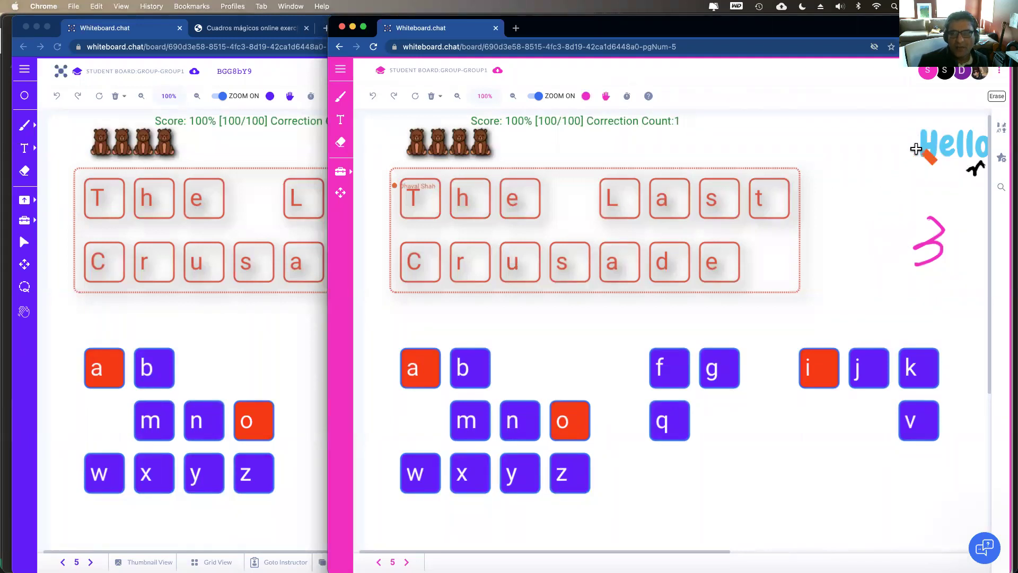
scroll(866, 142, right, 5)
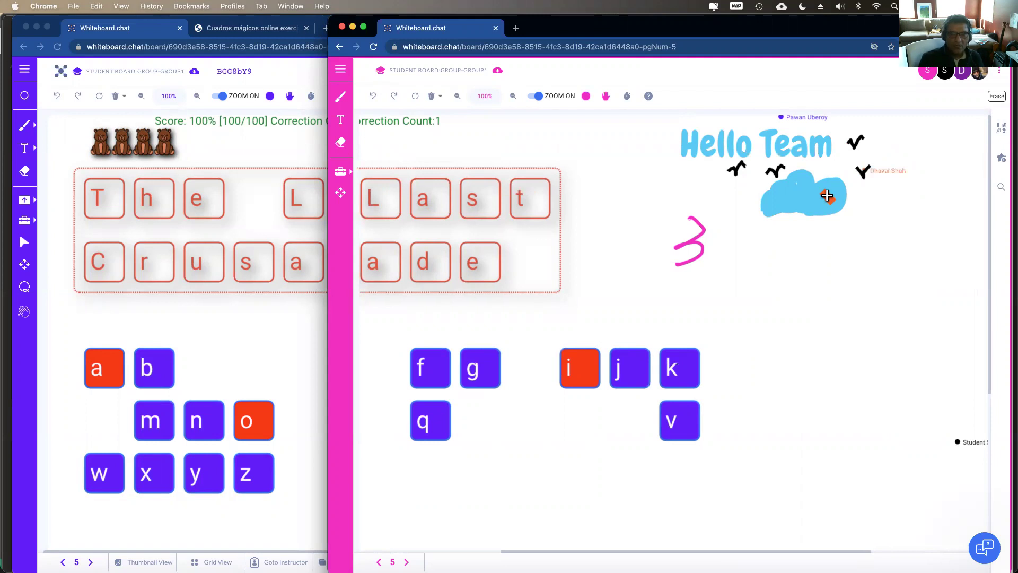
scroll(827, 196, left, 1)
scroll(827, 195, left, 5)
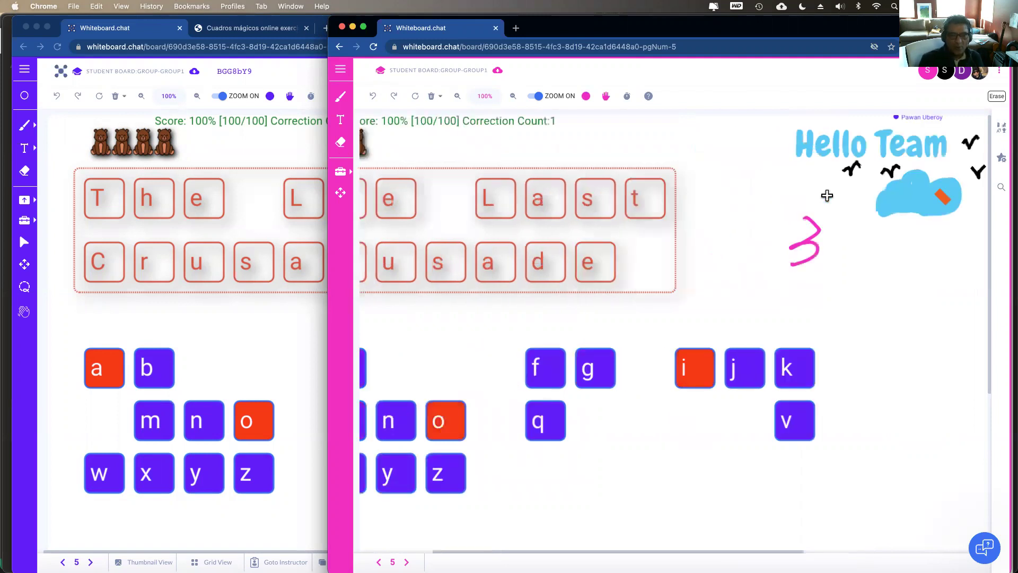
scroll(826, 195, left, 4)
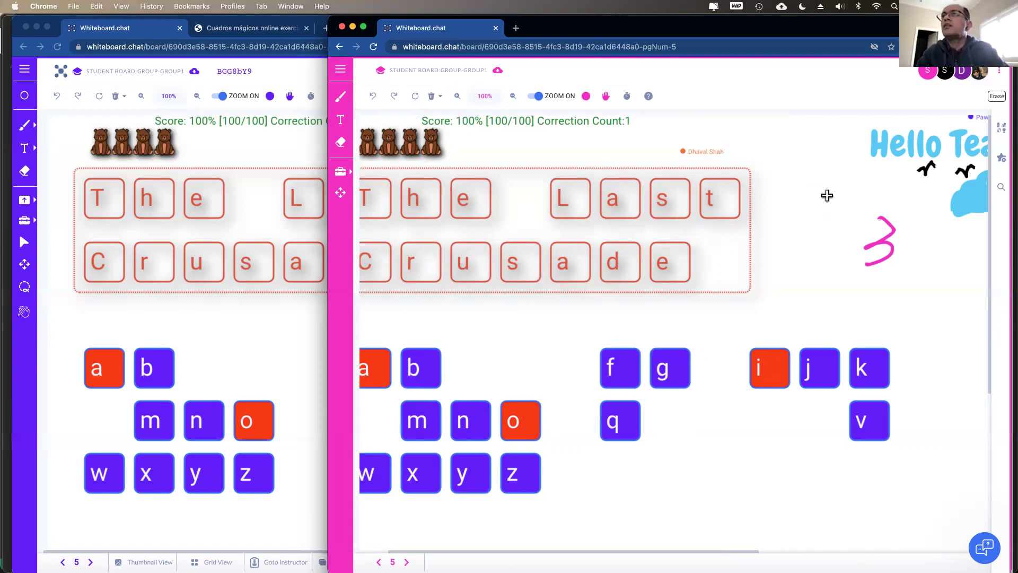
Return to the group board window, dismiss the object options, and advance to page 6.
click(261, 305)
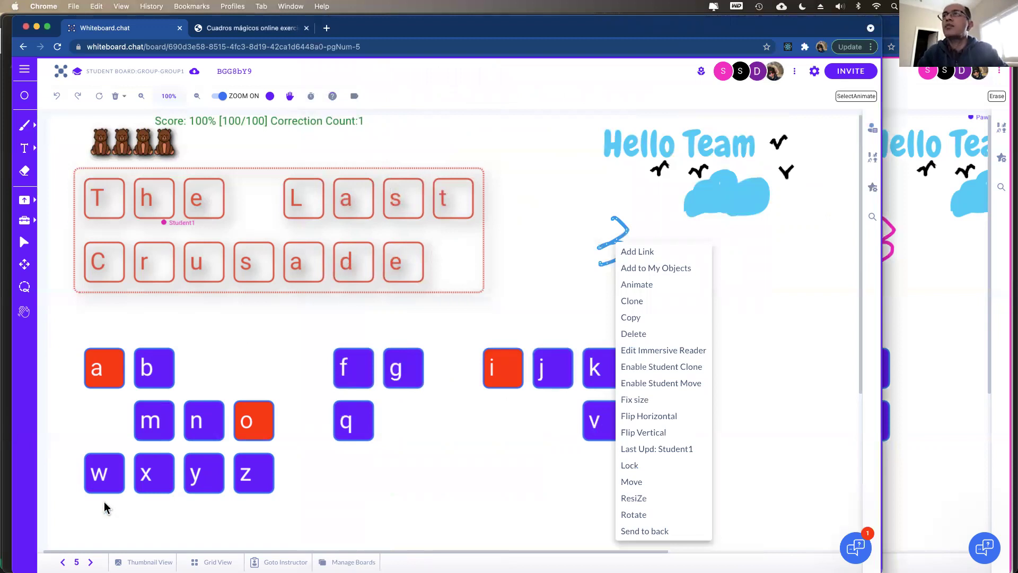
key(Escape)
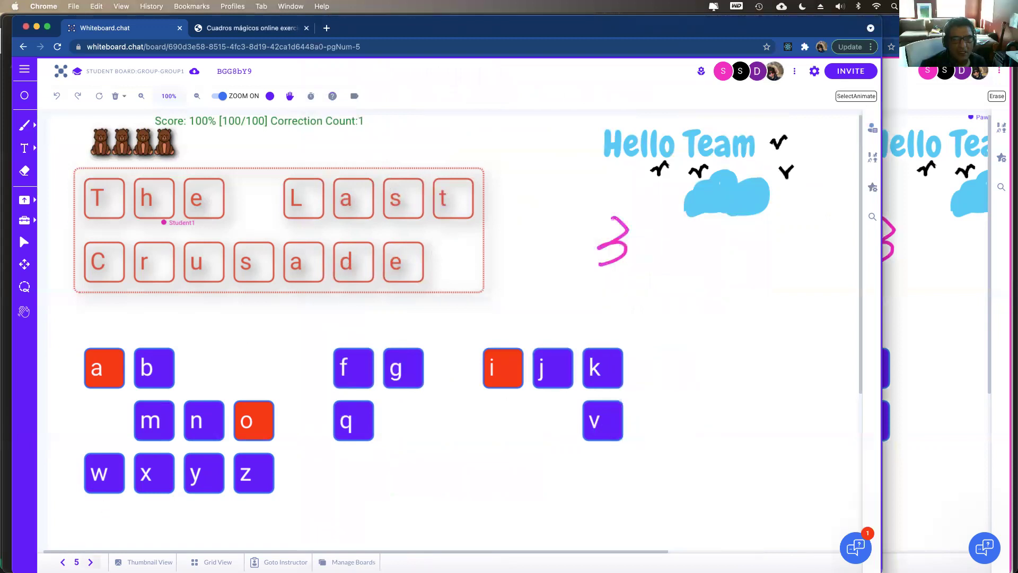
key(Right)
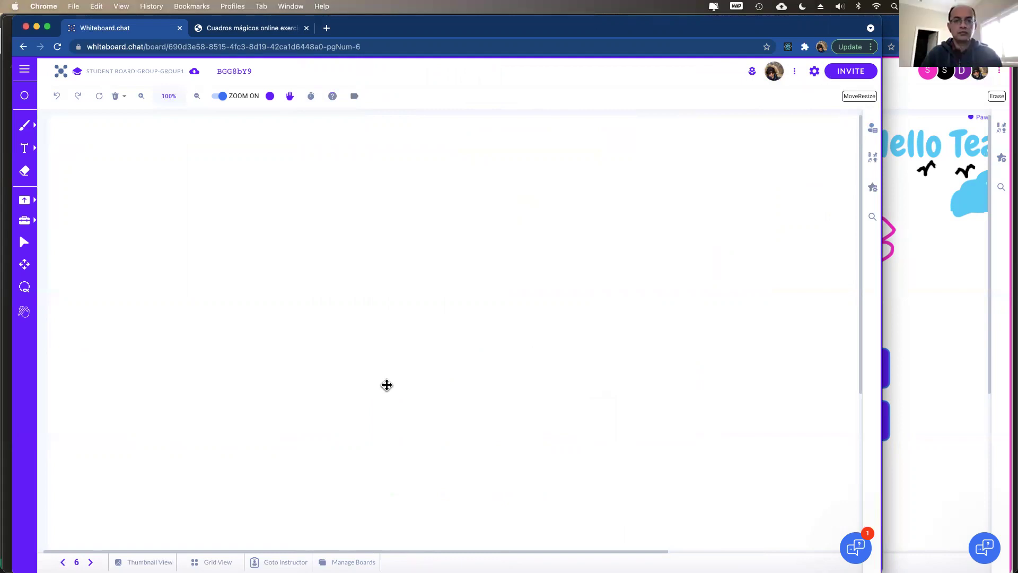
Return to the instructor board and keep Roboto as the text box font in settings.
click(276, 561)
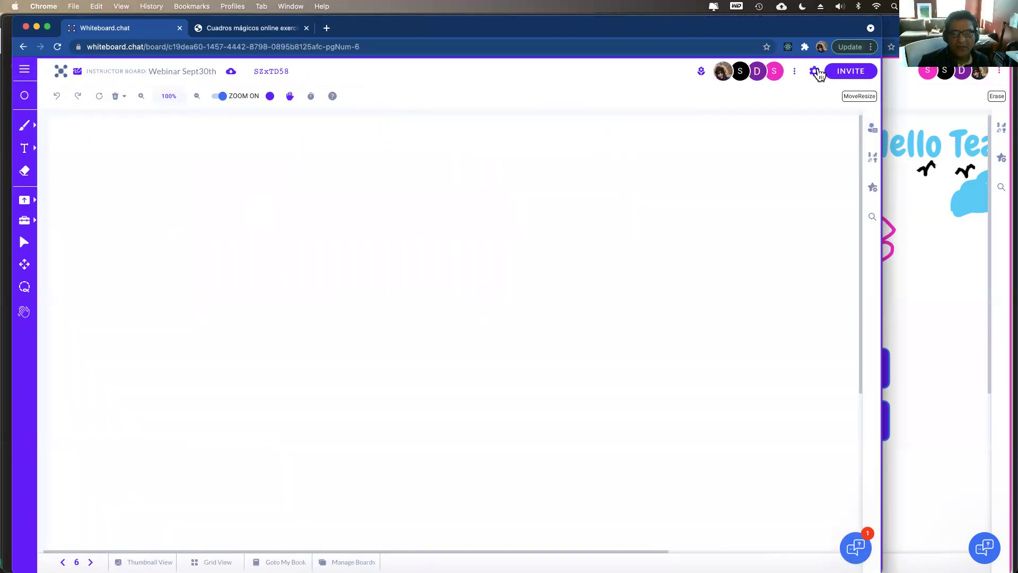
click(816, 72)
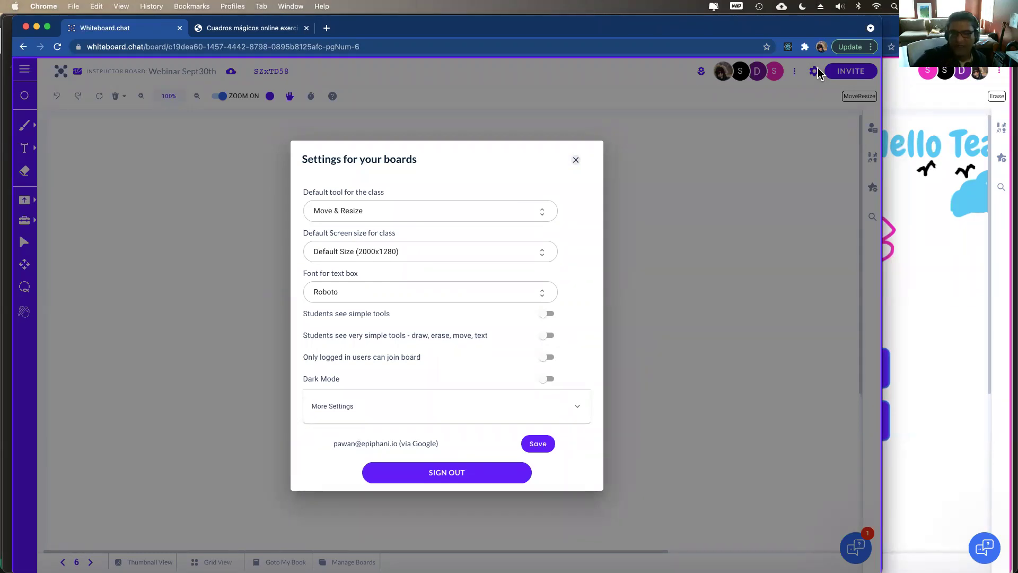
click(440, 297)
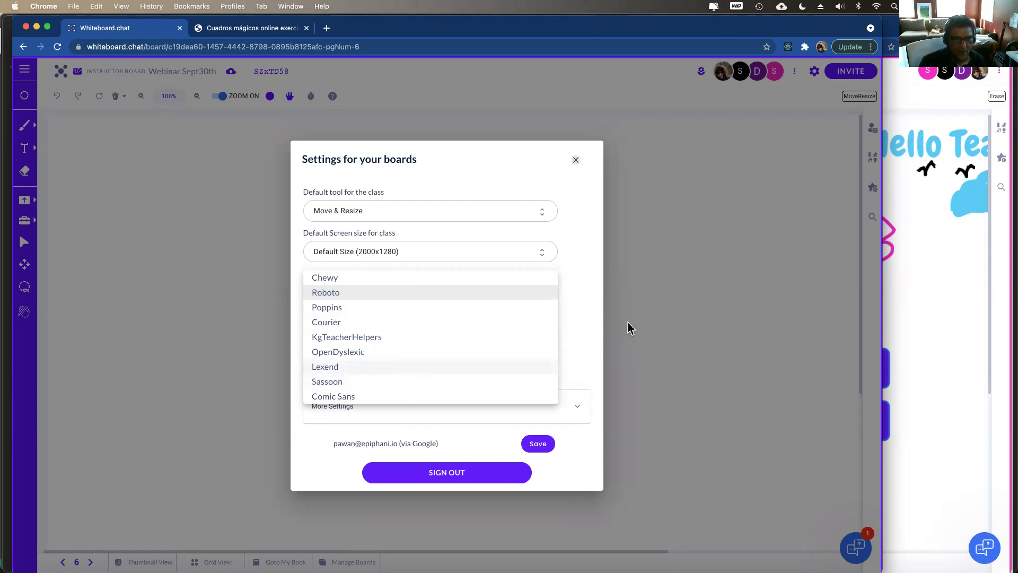
click(677, 319)
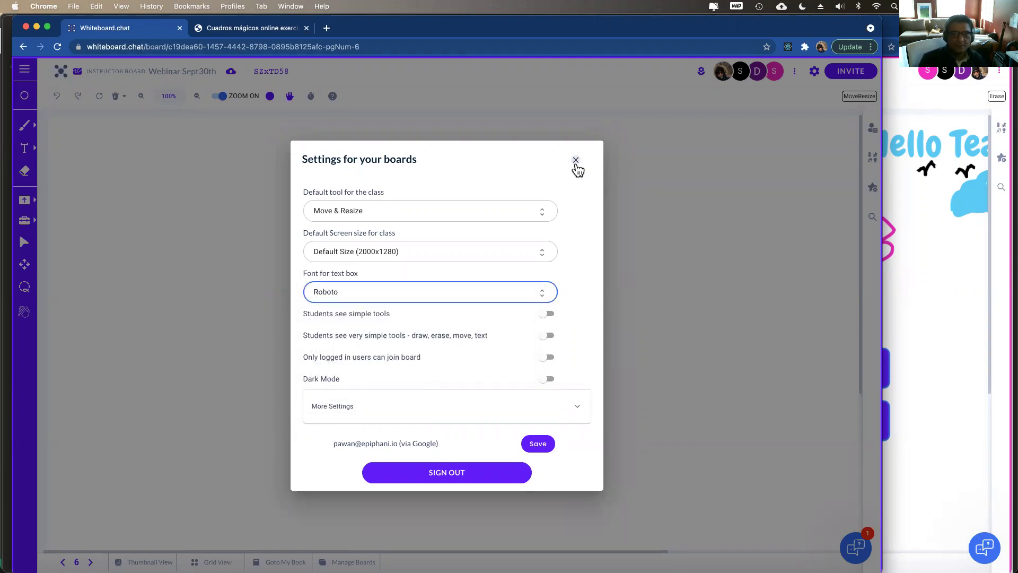
click(575, 161)
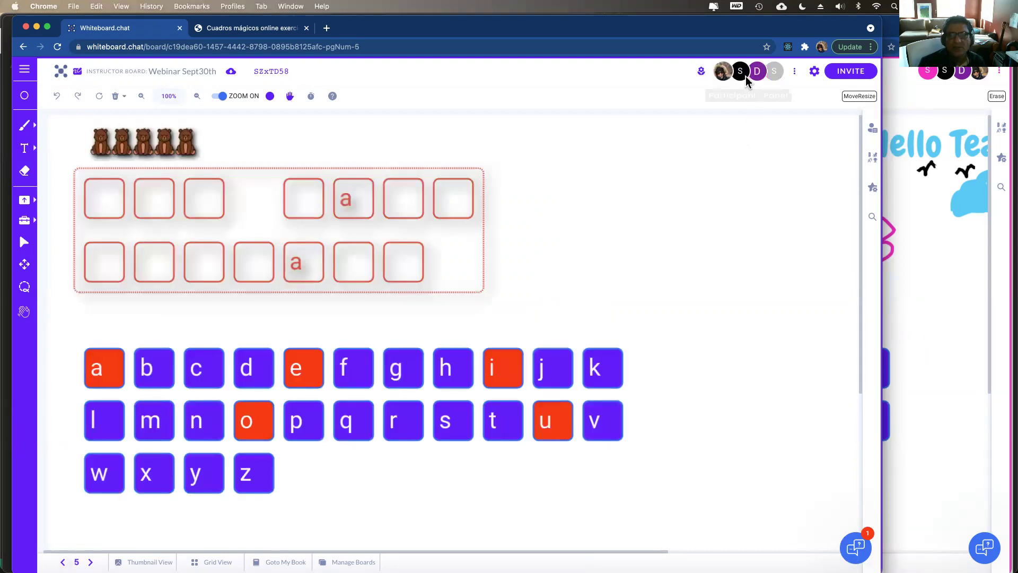
Switch on Lock Class in the Participants panel and view the locked board in the student window.
click(924, 254)
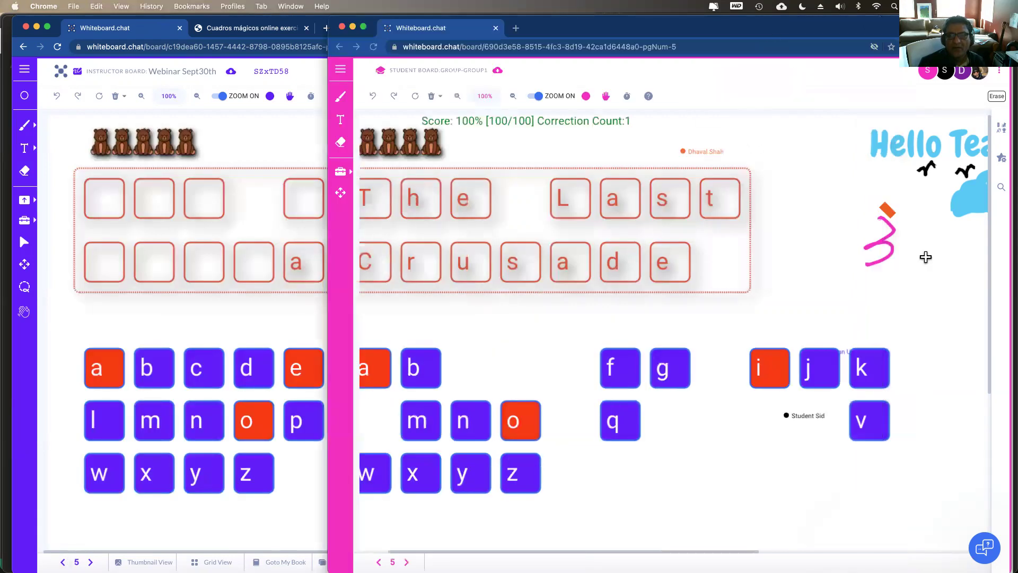
click(211, 162)
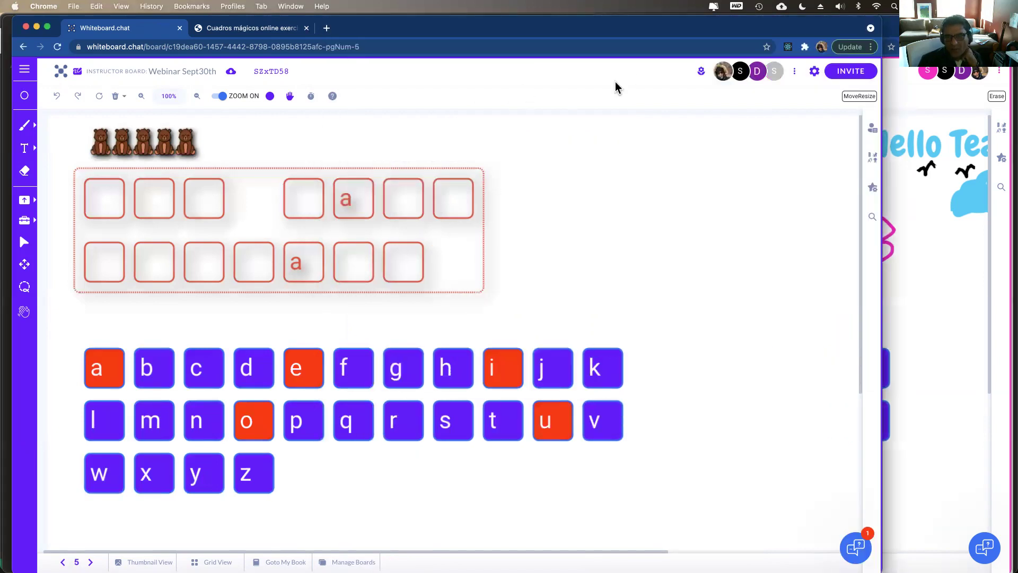
click(741, 74)
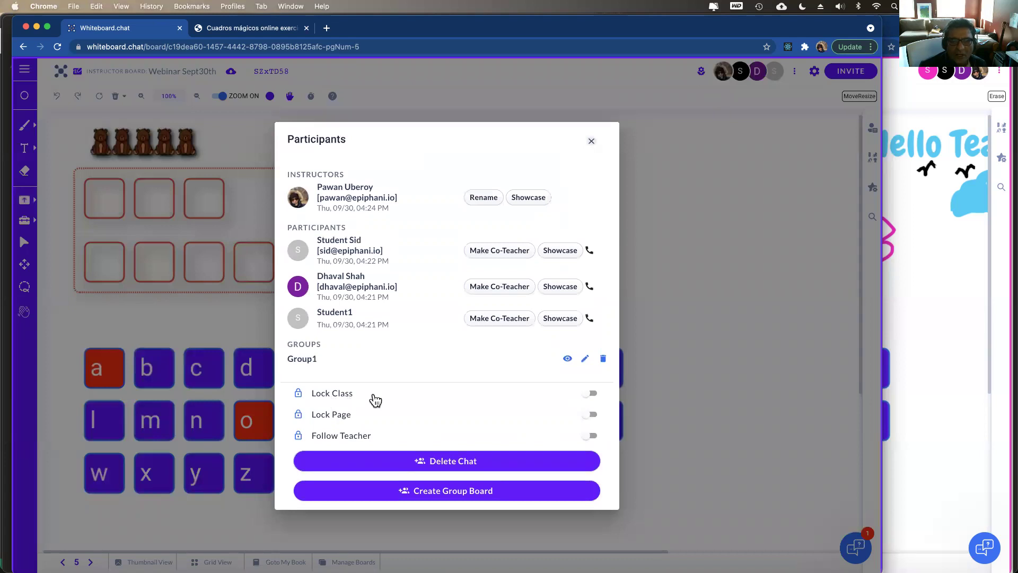
click(593, 394)
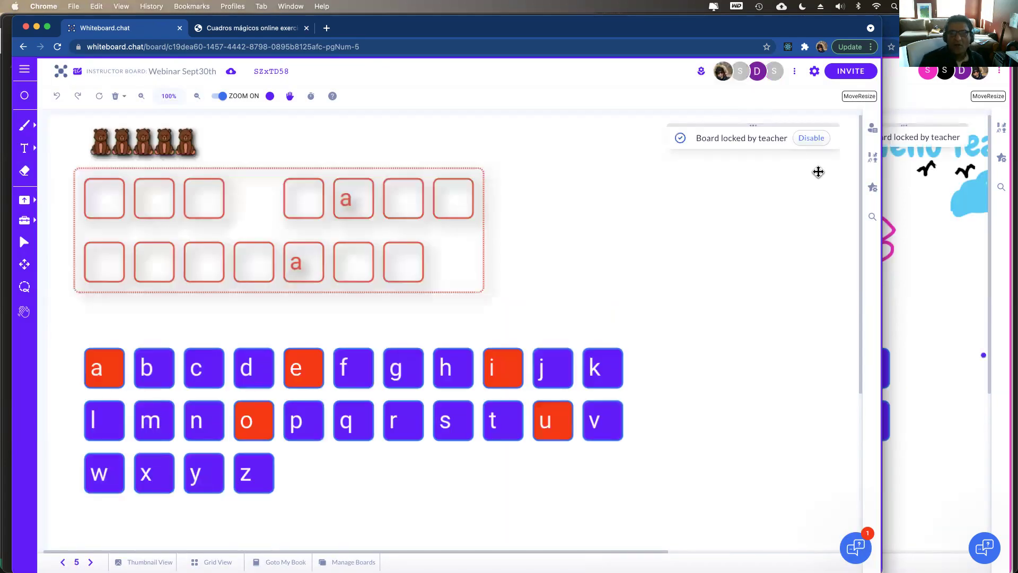
click(919, 222)
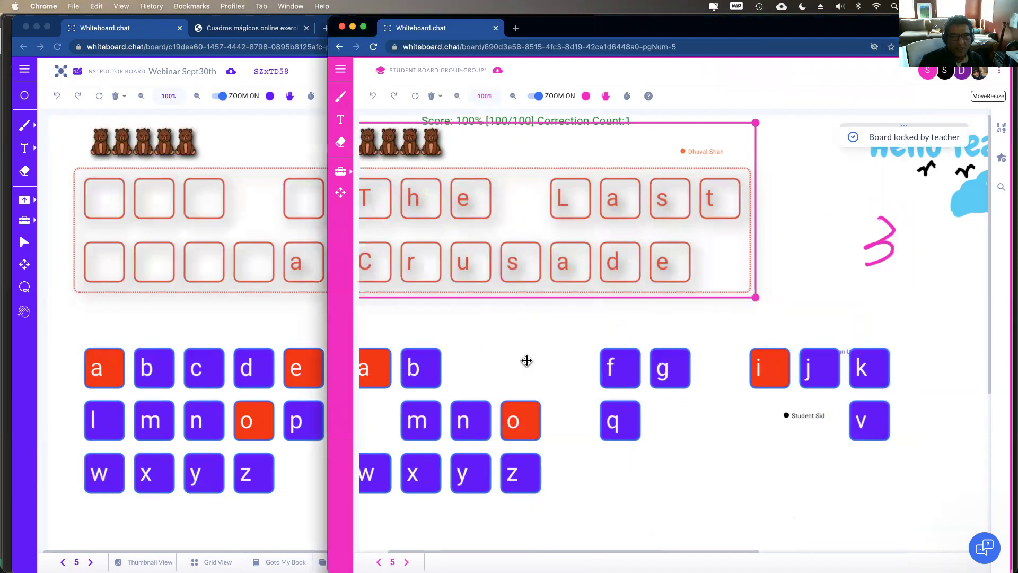
Disable the 'Board locked by teacher' lock so the class is unlocked again.
click(472, 352)
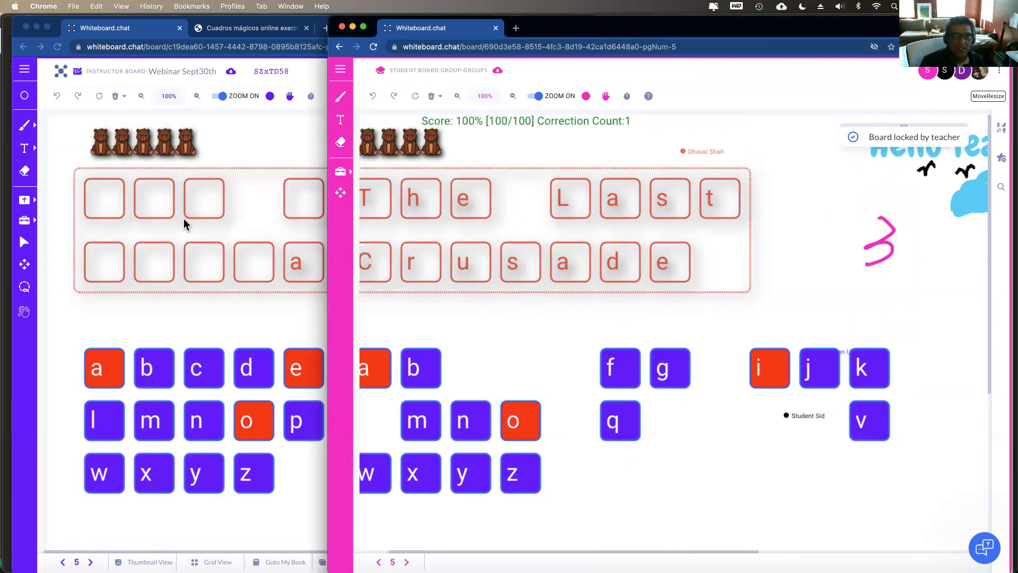
key(super+grave)
click(814, 139)
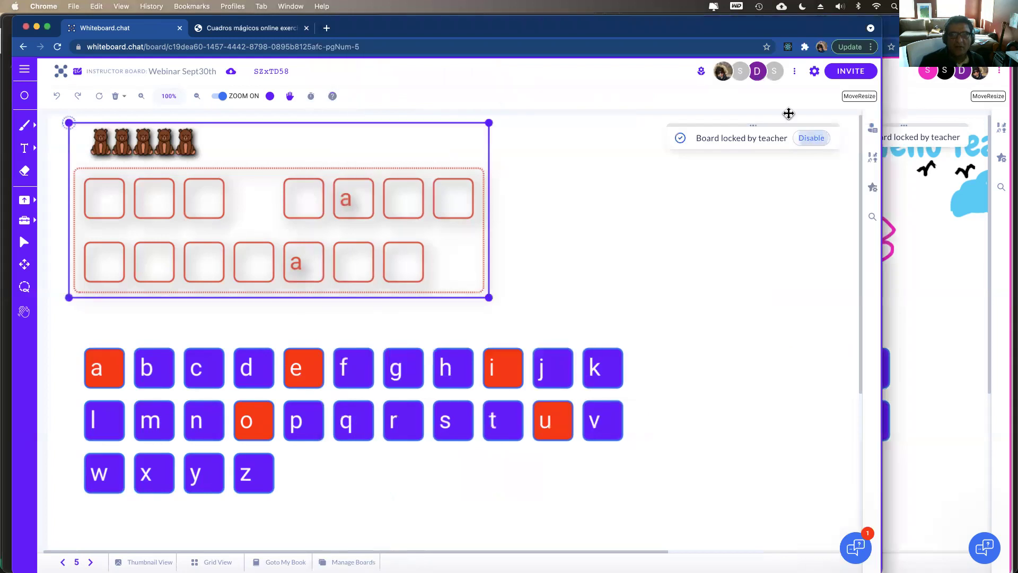
Glance at the participants list, then open the three-dot Actions menu beside the avatars.
click(745, 74)
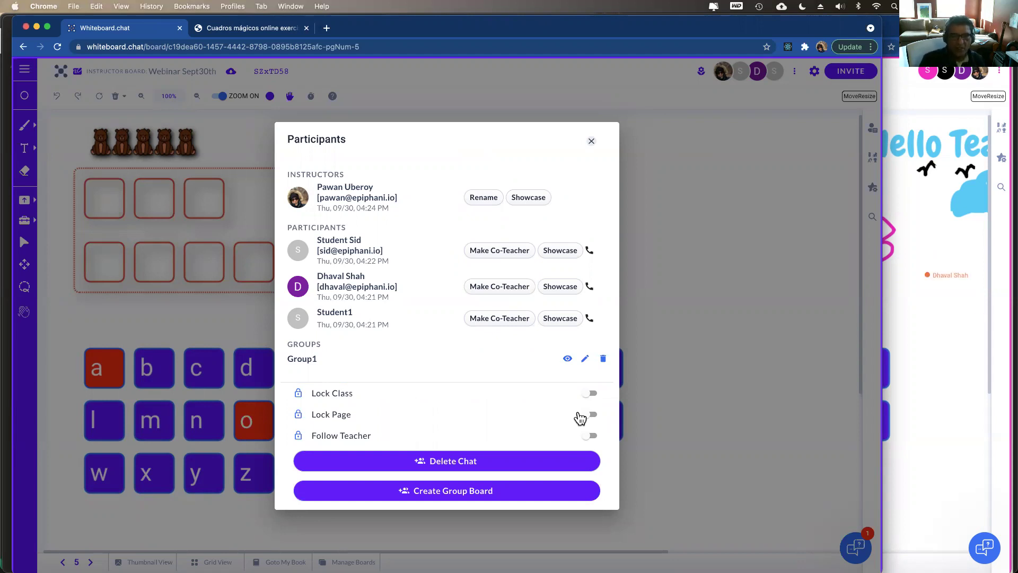
click(588, 145)
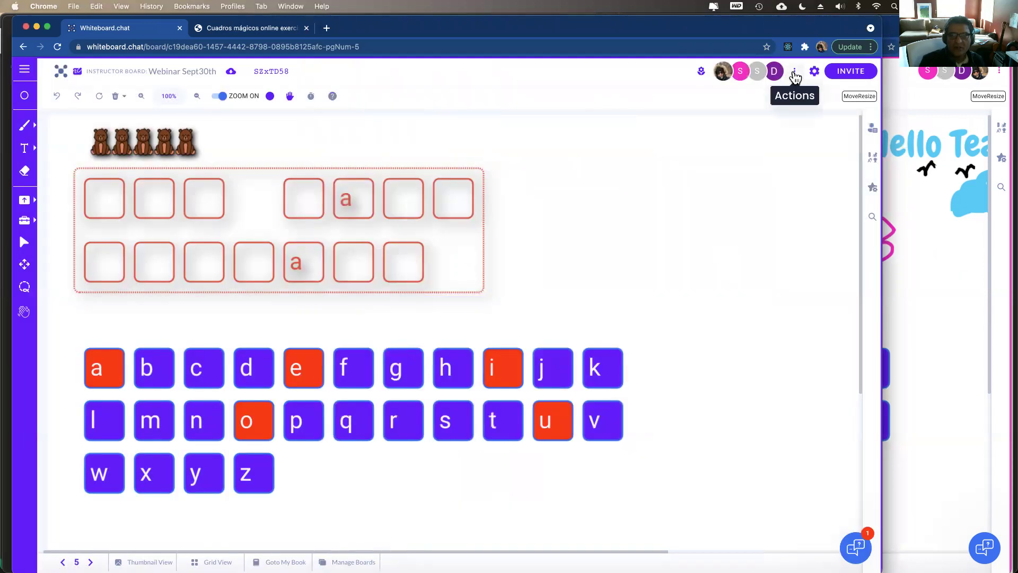
click(794, 74)
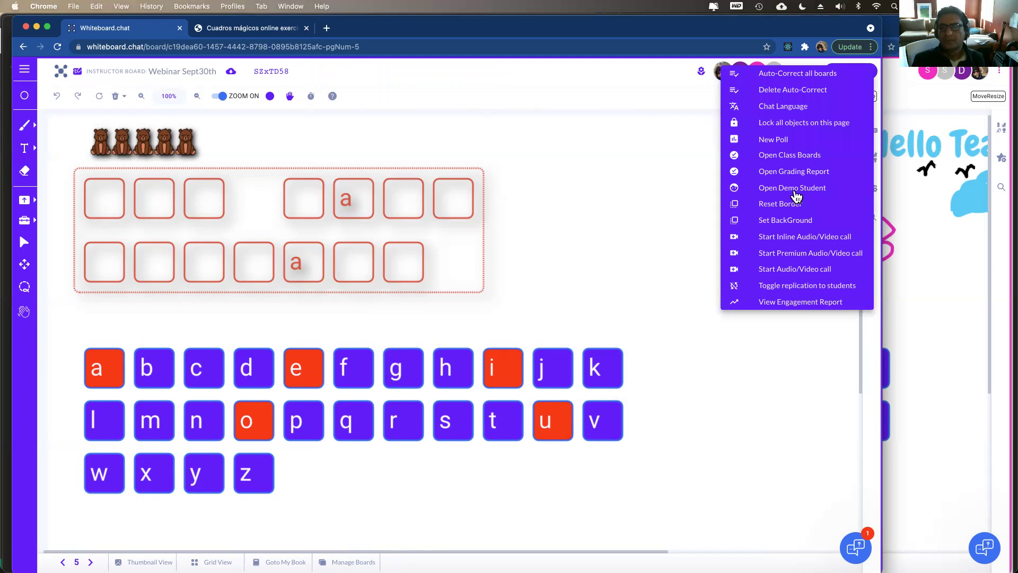
Lock Student1's board and test drawing on it from the student window.
click(792, 157)
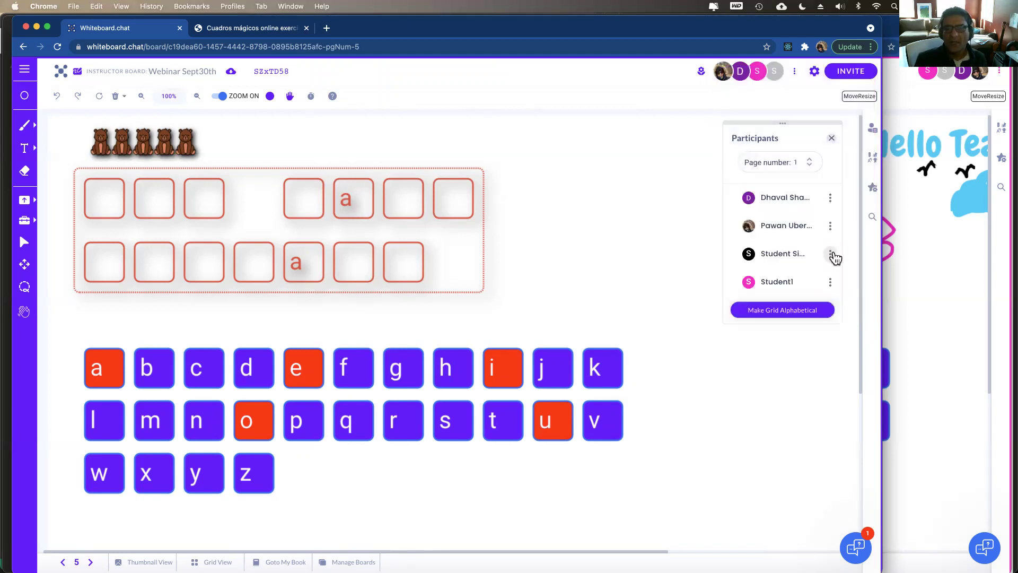
click(832, 284)
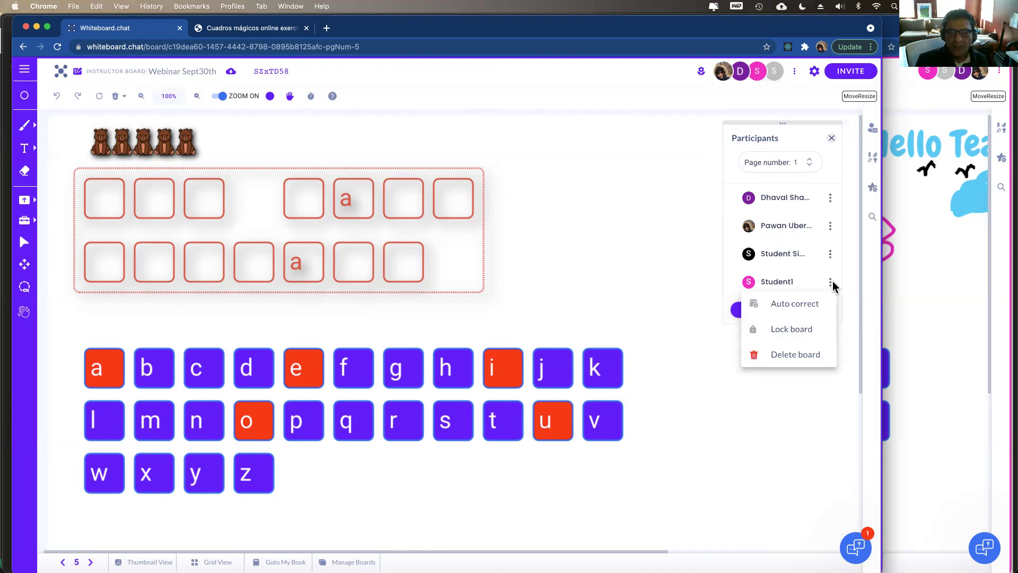
click(808, 328)
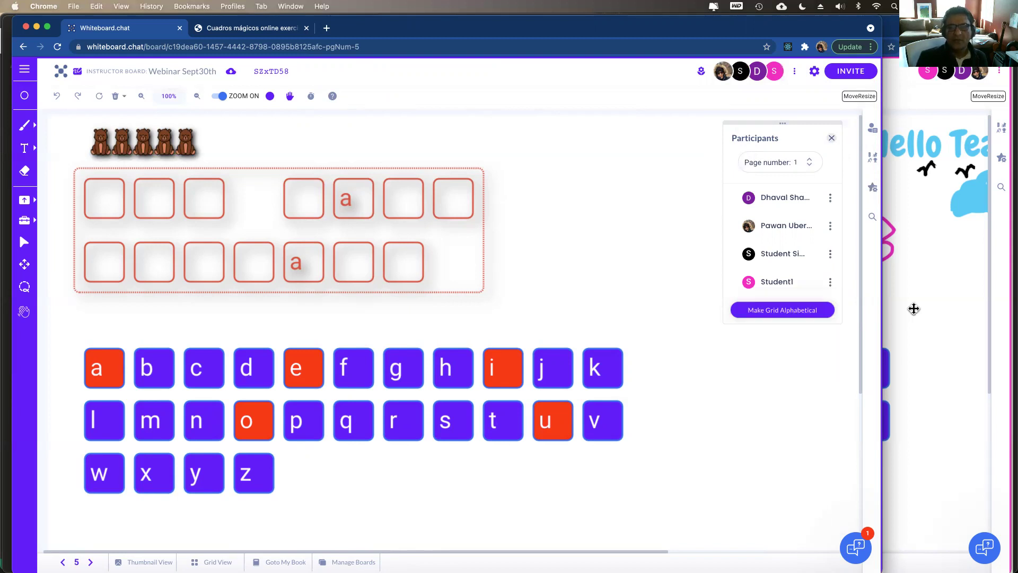
key(super+grave)
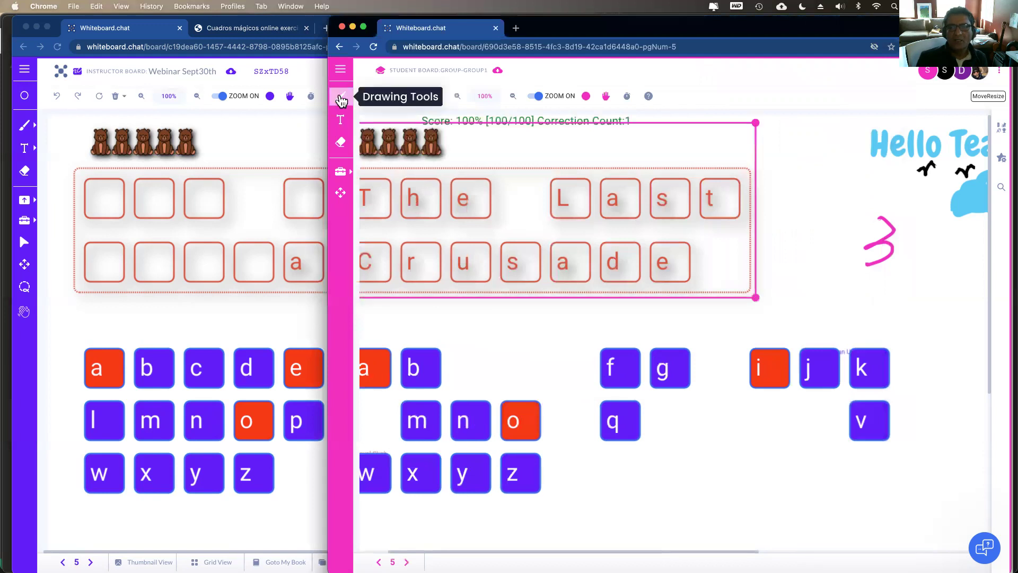
click(341, 100)
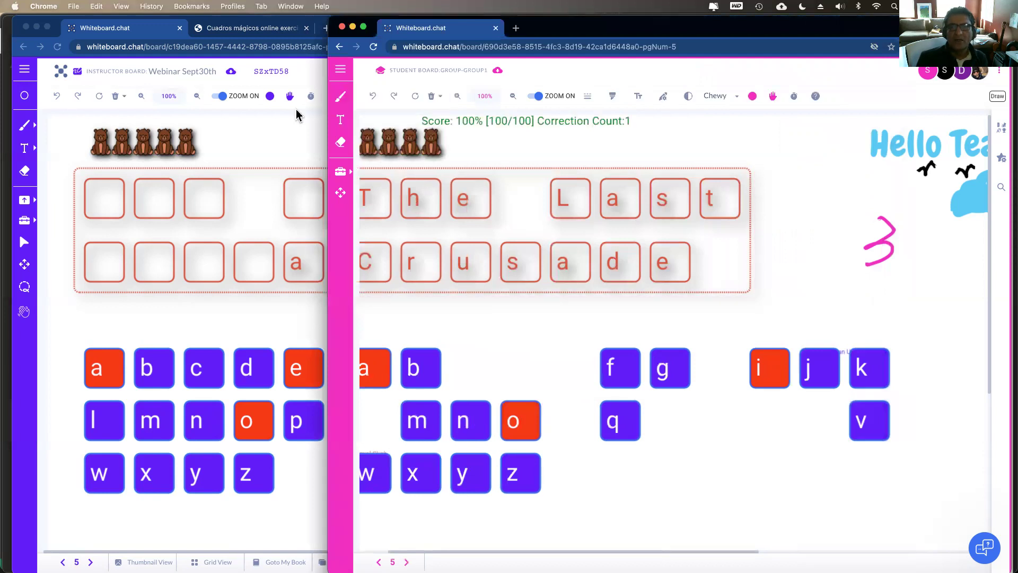
click(296, 114)
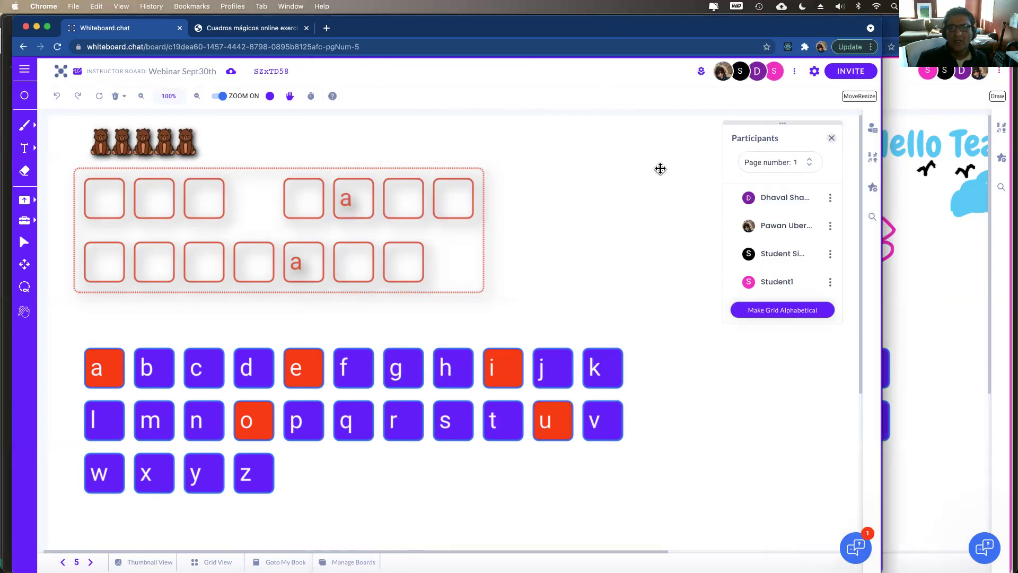
Delete the Group1 group board from the Participants dialog and check the student window.
click(831, 139)
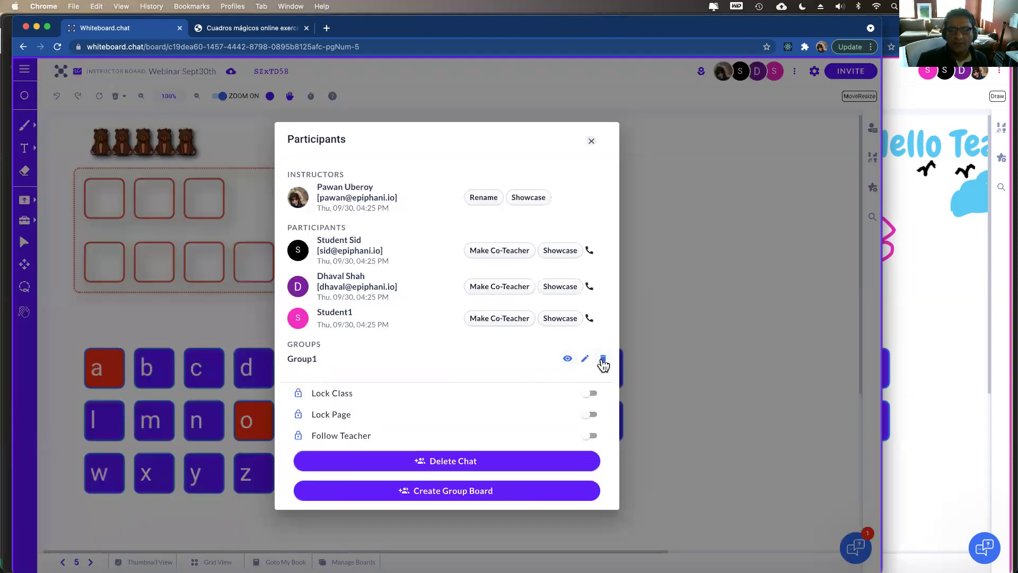
click(603, 359)
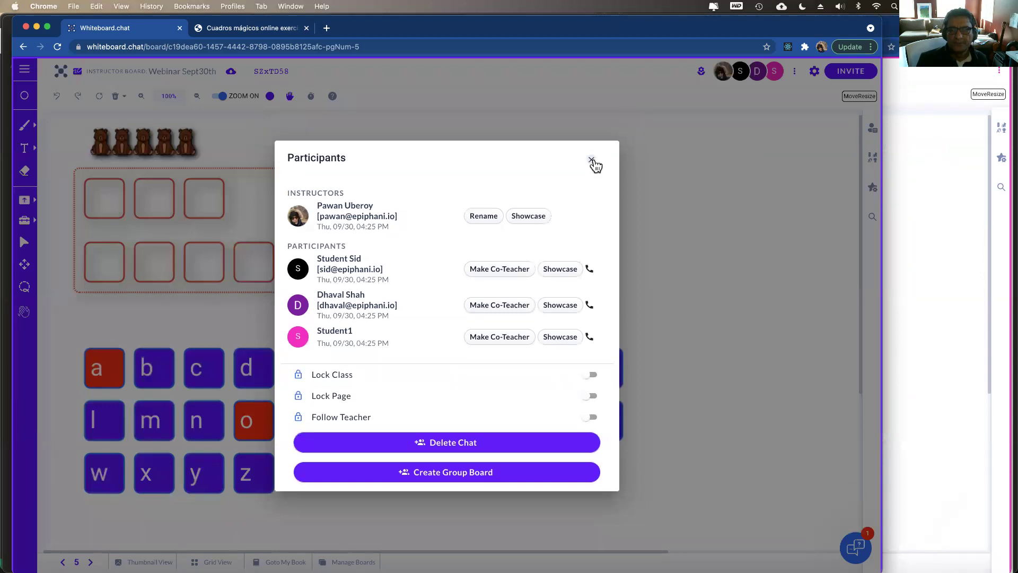
click(592, 160)
click(896, 149)
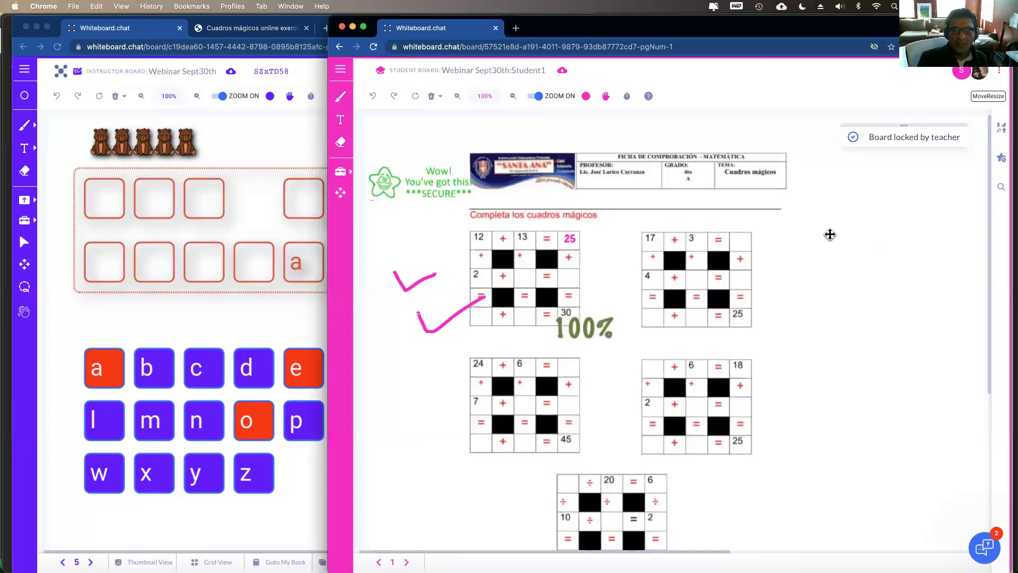
click(228, 167)
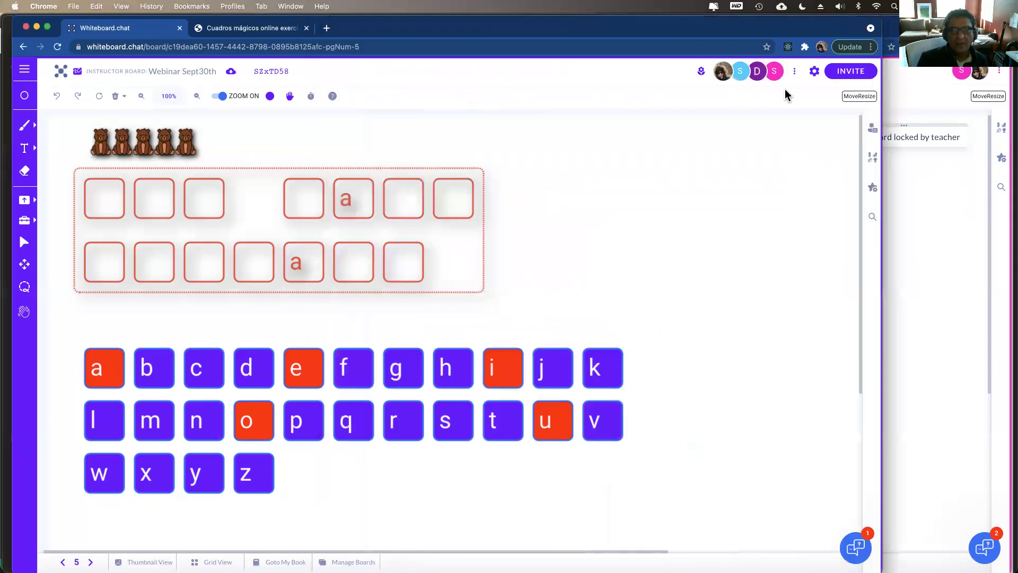
Unlock Student1's board, confirming the Cuadros mágicos worksheet is usable in the student window.
click(795, 73)
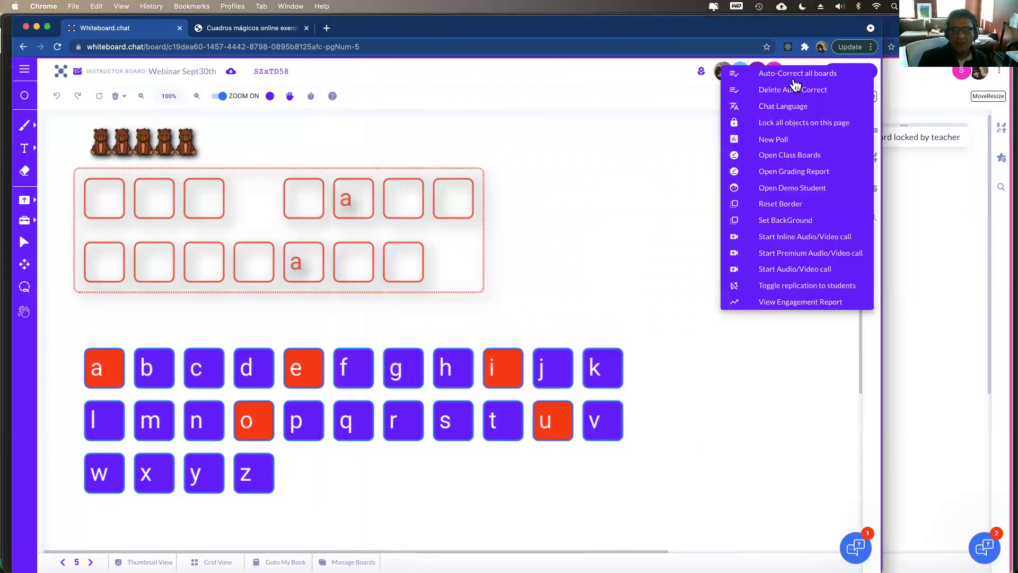
click(797, 159)
click(830, 282)
click(806, 330)
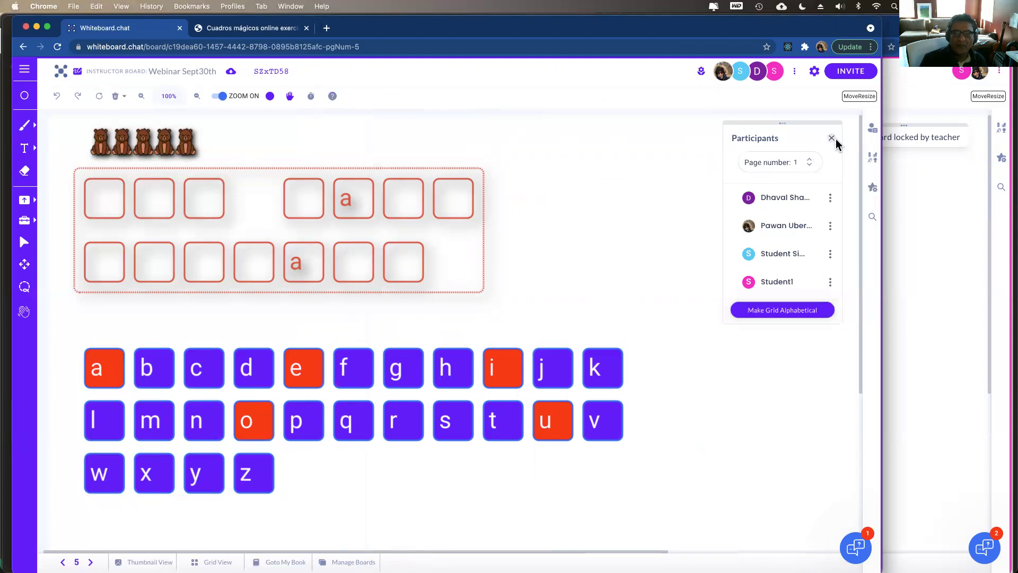
click(934, 173)
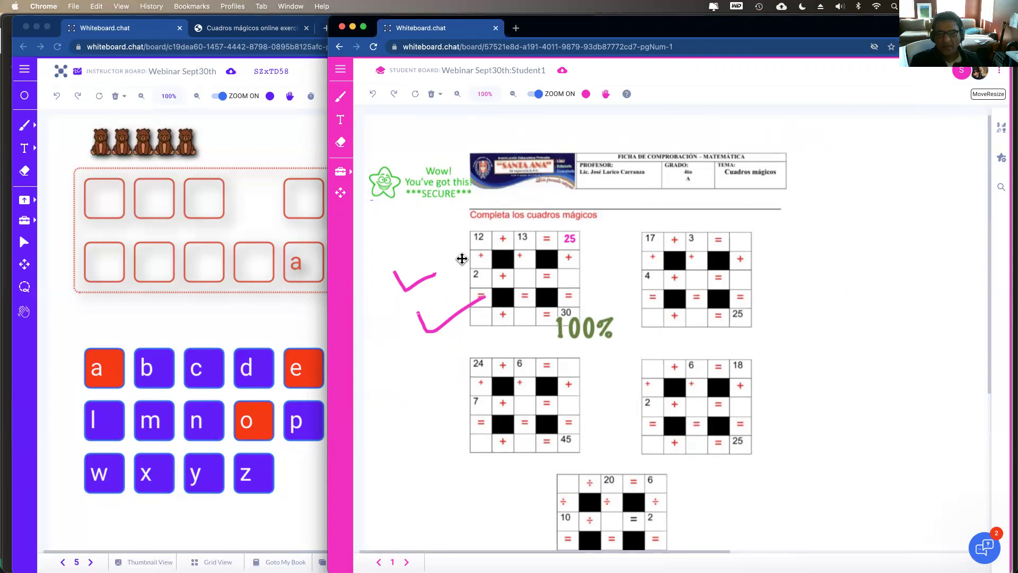
click(266, 311)
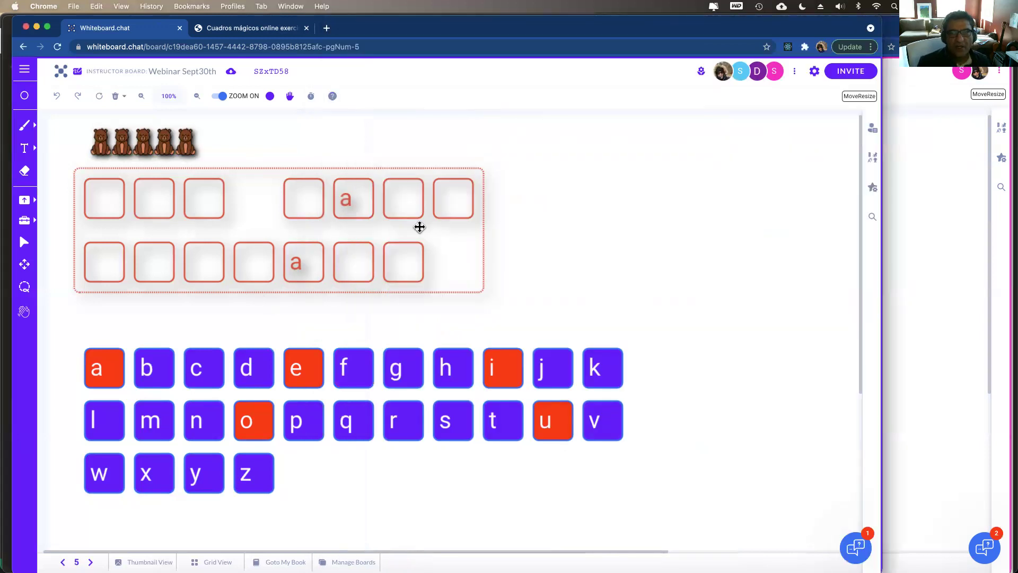
Dismiss the board actions menu unused and open Settings for your boards via the gear.
click(791, 75)
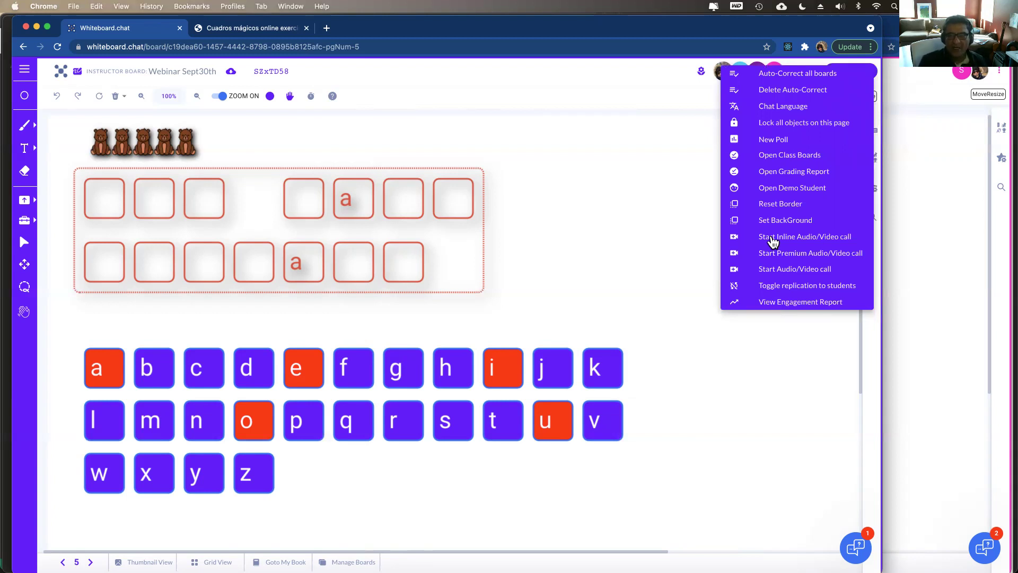
click(620, 209)
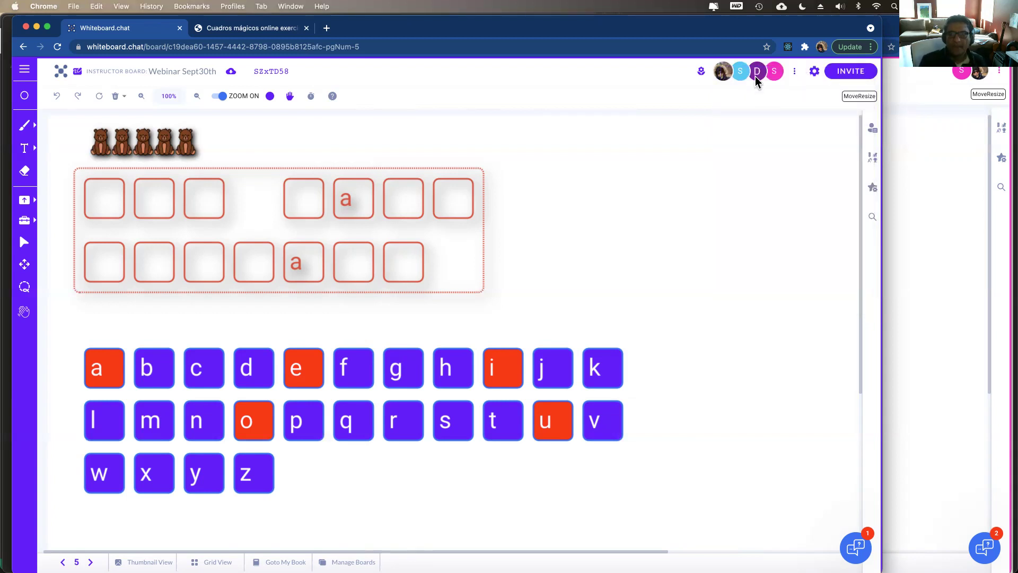
click(815, 74)
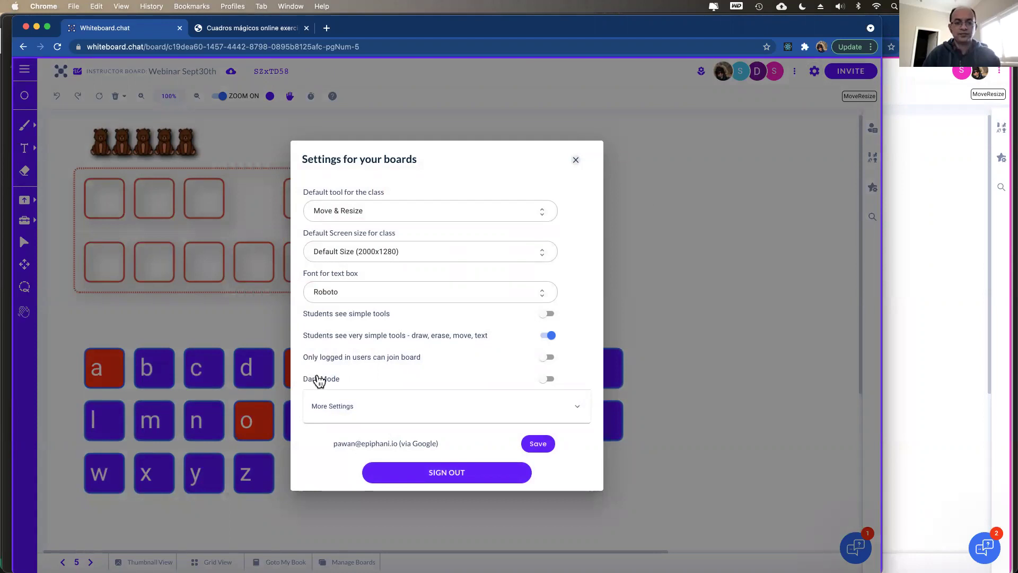
Turn on Dark Mode and move to the blank page 6.
click(550, 380)
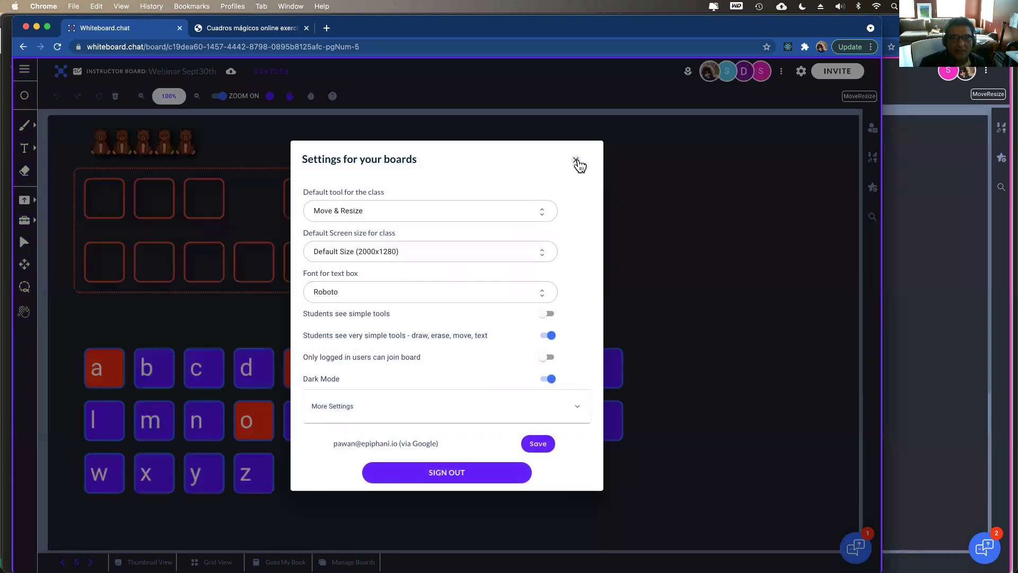
click(576, 160)
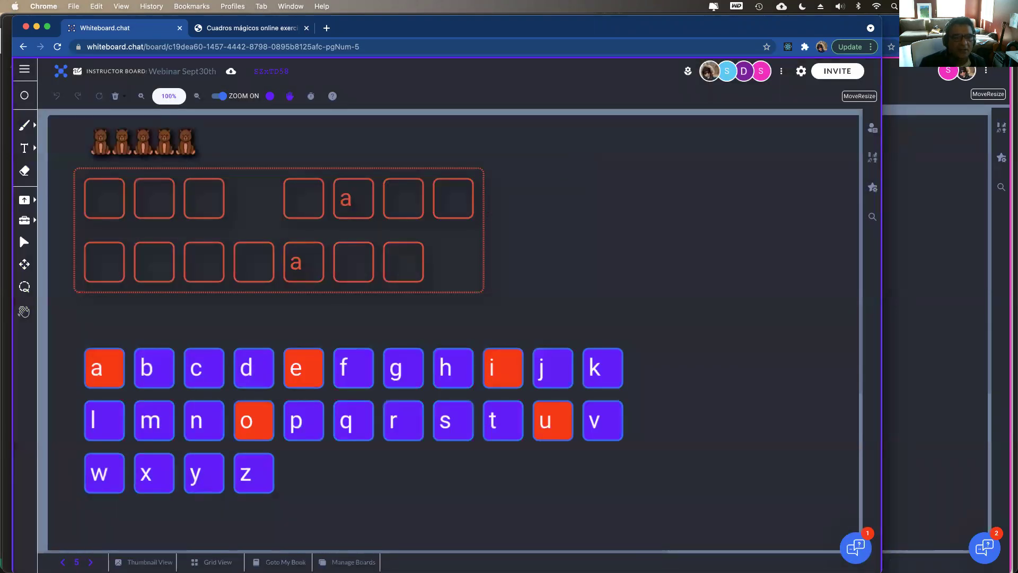
click(91, 562)
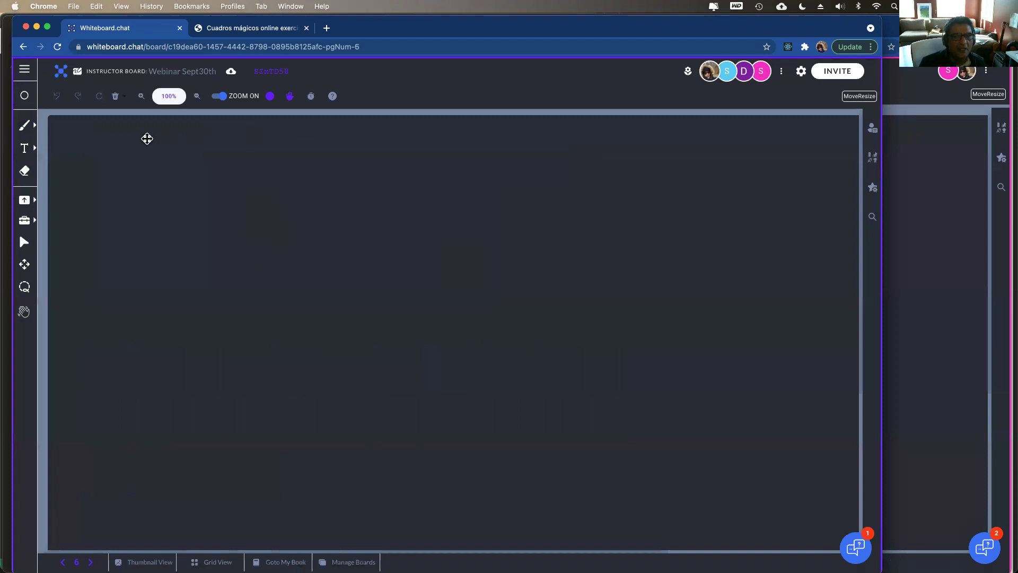
Set the freehand pen colour to yellow and draw a scribble on page 6.
click(32, 150)
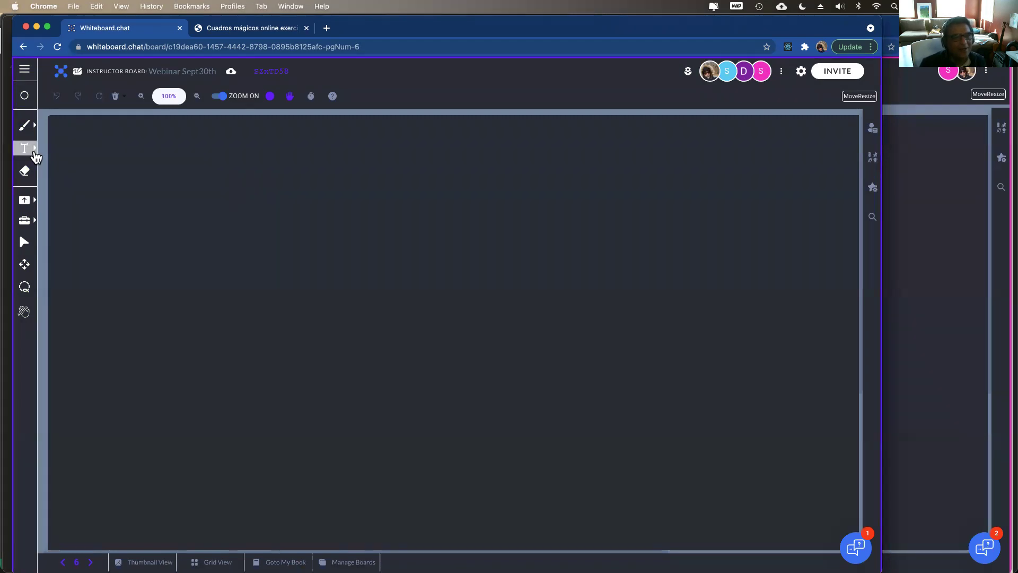
click(26, 127)
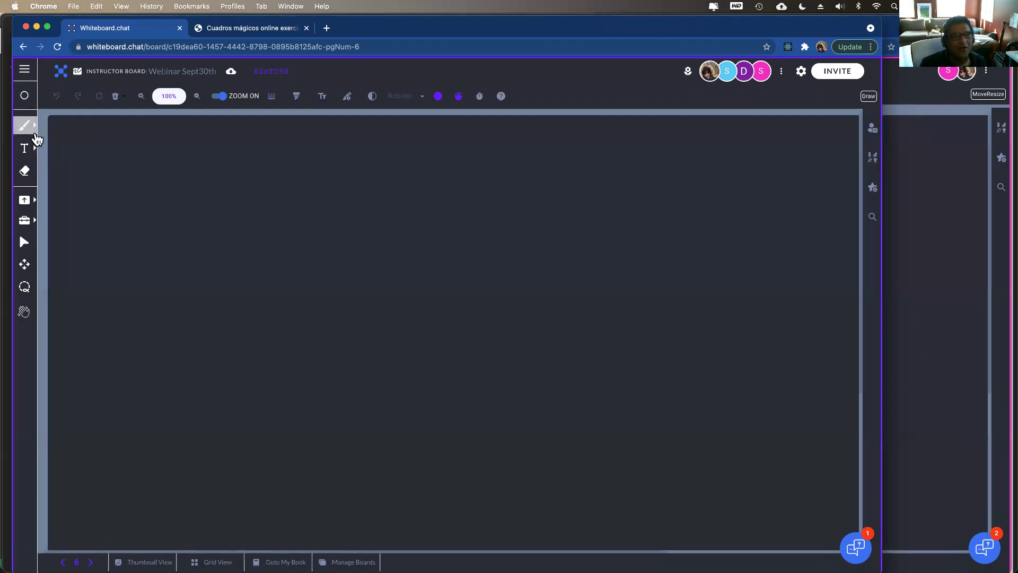
click(438, 97)
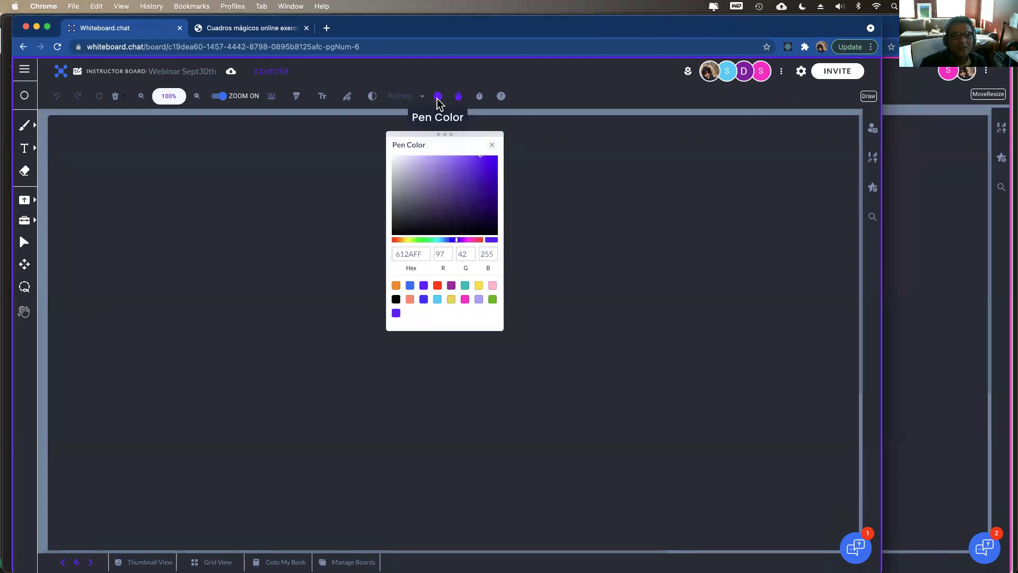
click(407, 176)
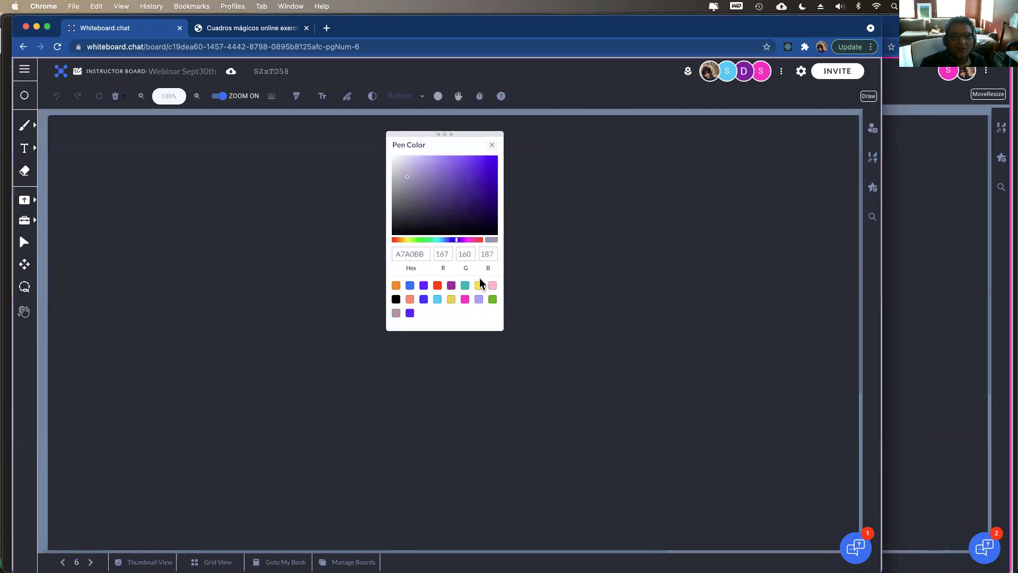
click(480, 286)
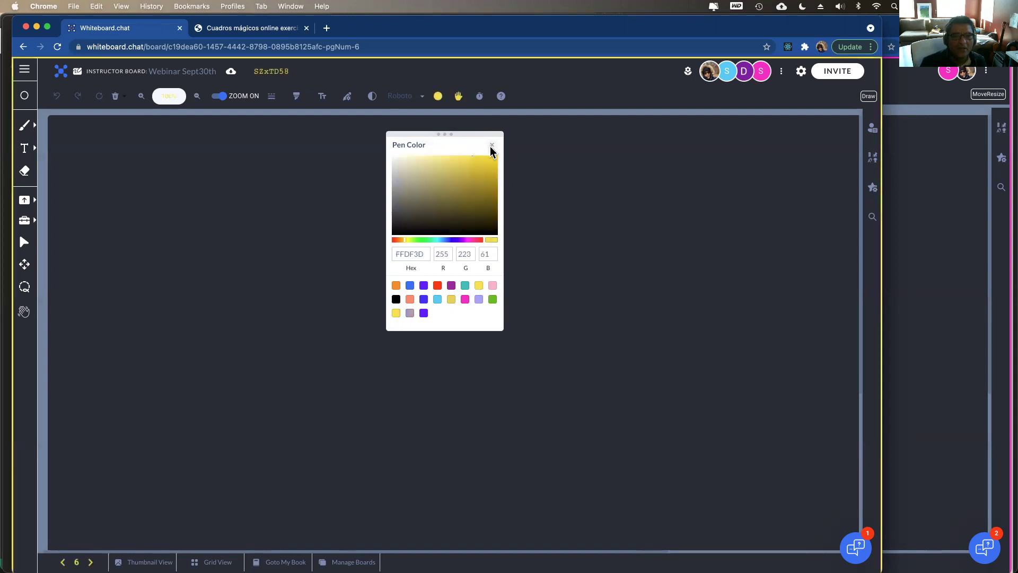
click(492, 144)
mouse_move(270, 189)
mouse_down()
mouse_move(243, 242)
mouse_move(287, 250)
mouse_move(311, 210)
mouse_move(314, 267)
mouse_move(383, 249)
mouse_up()
Add a text box reading 'I love dark mode!' below the yellow scribble.
click(24, 148)
click(278, 327)
text(I love dark mode!)
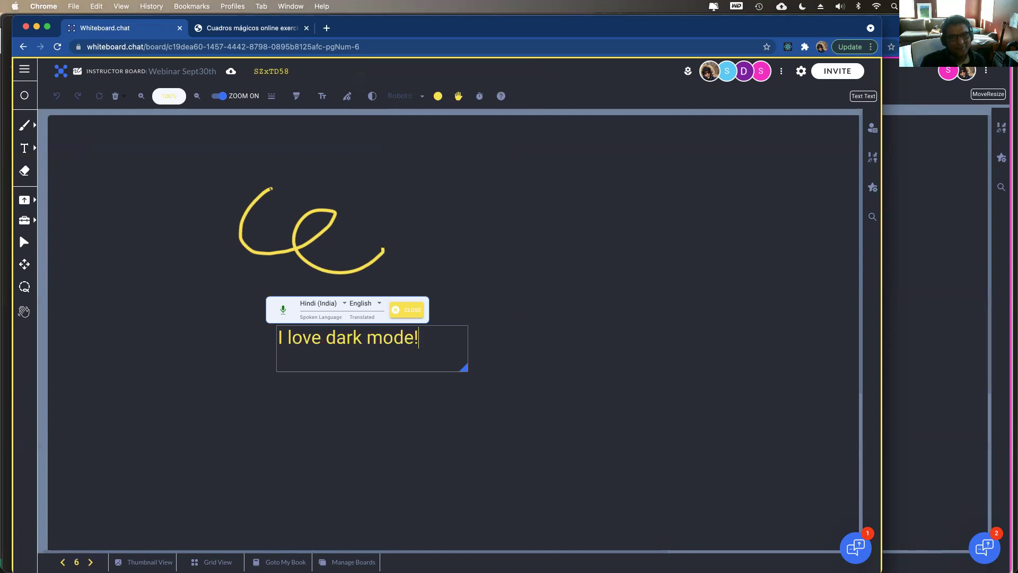
key(Escape)
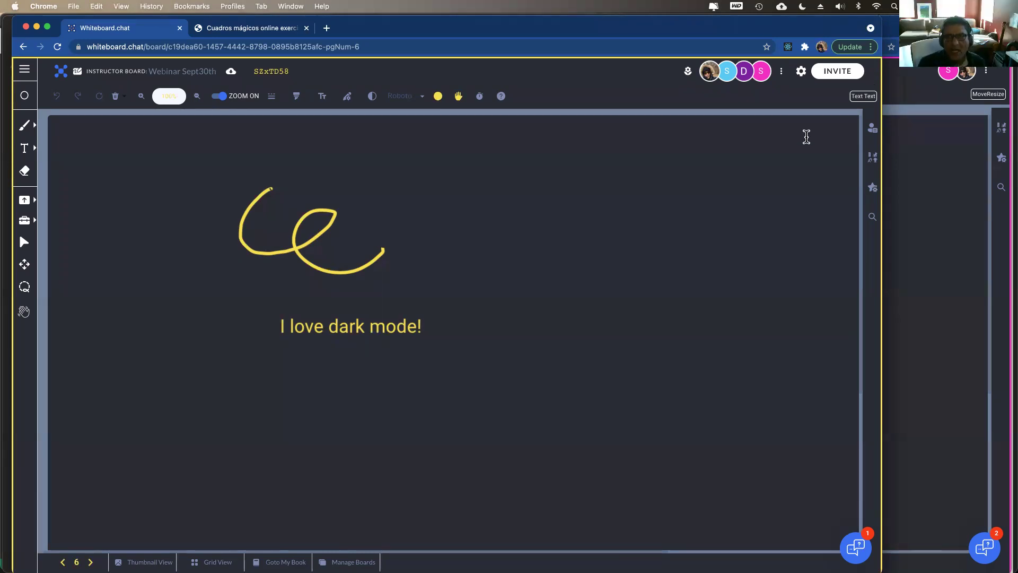
Make students follow the teacher's page and check the student window tracks page 5.
click(736, 75)
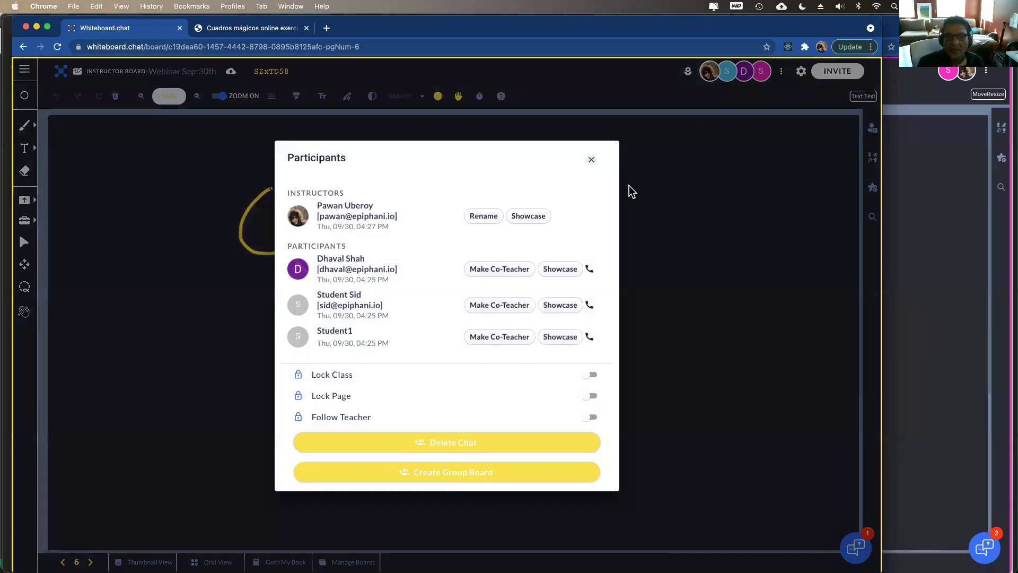
click(592, 417)
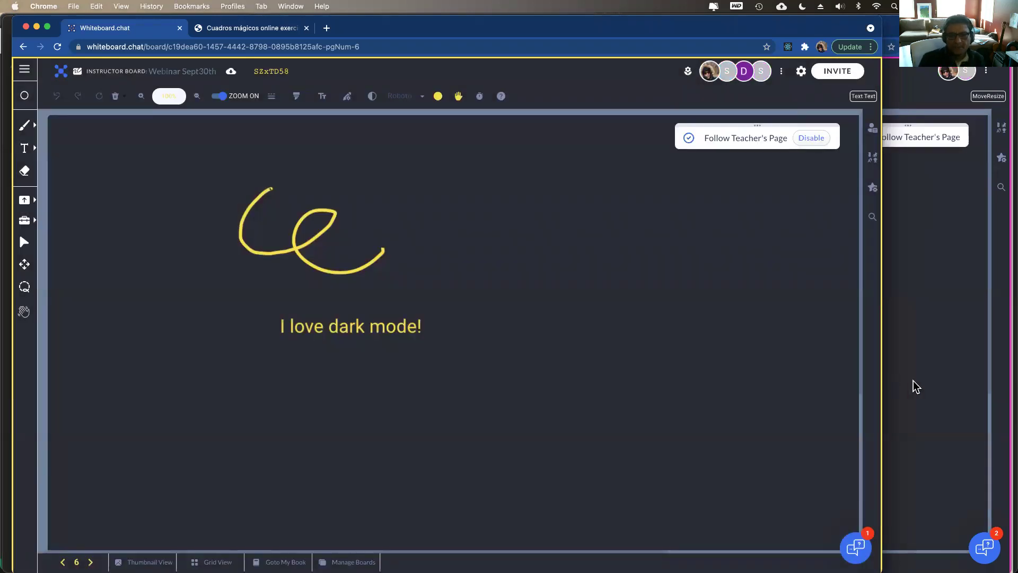
click(913, 381)
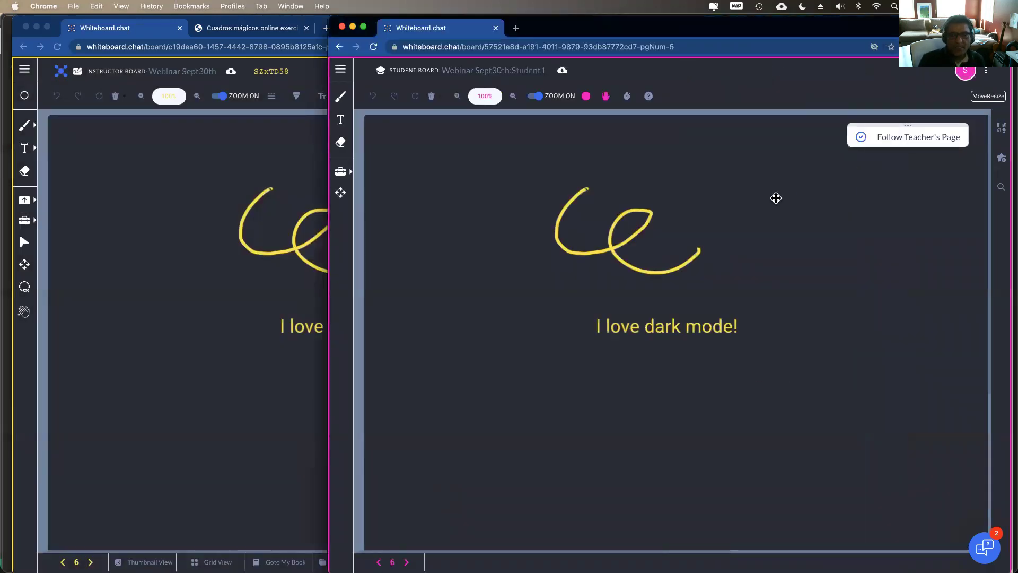
click(162, 447)
key(Left)
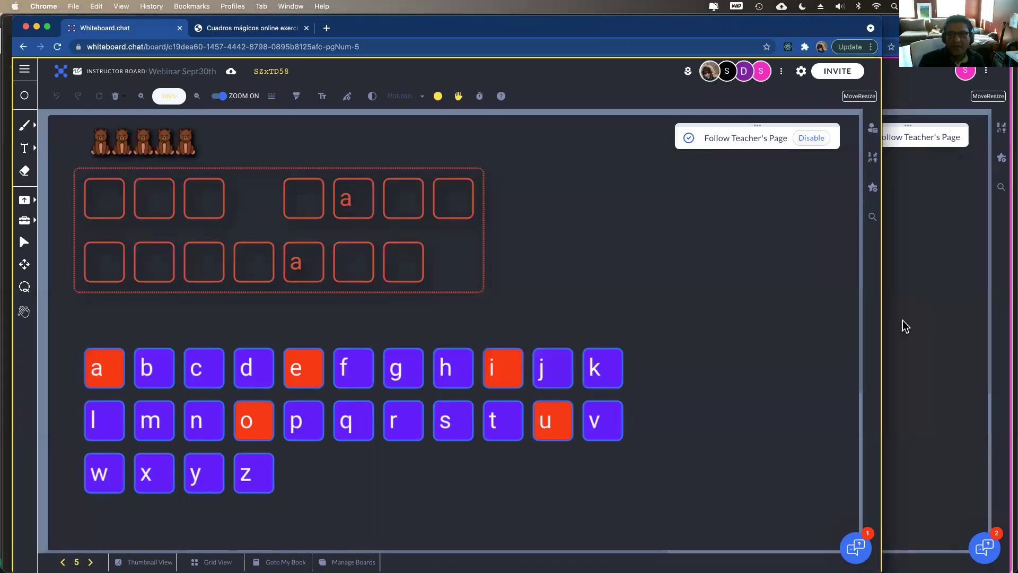
click(902, 320)
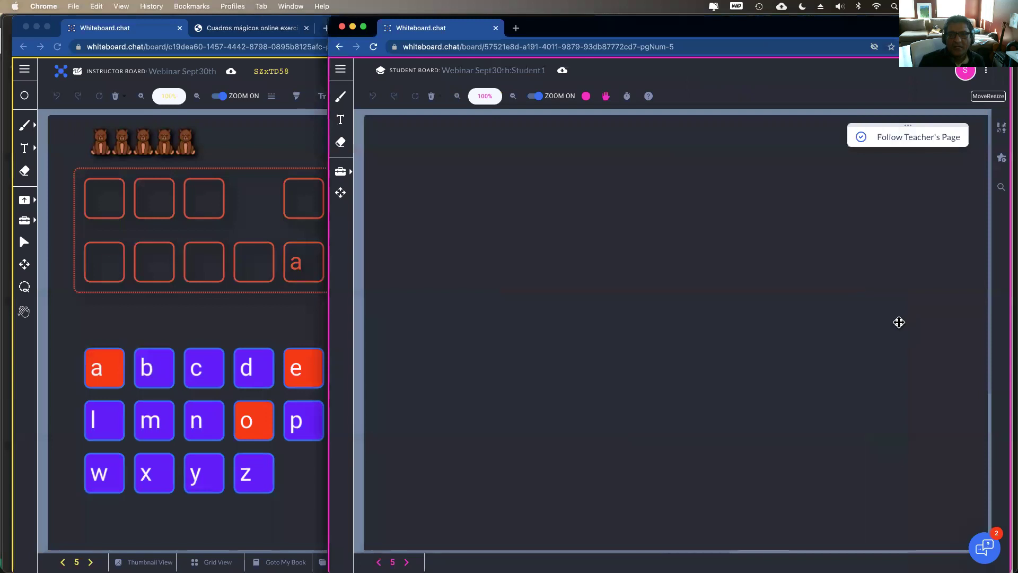
click(898, 320)
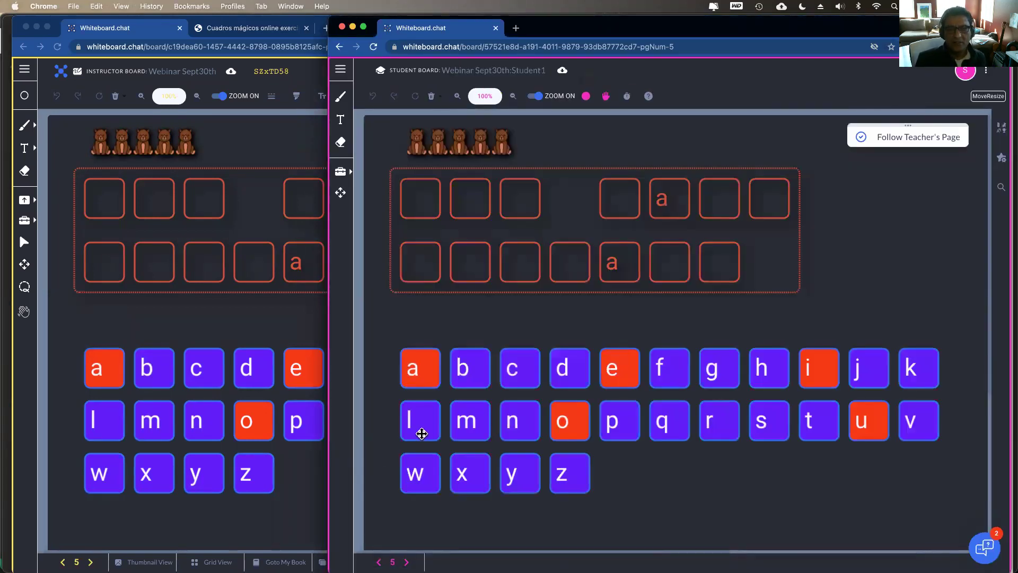
click(270, 539)
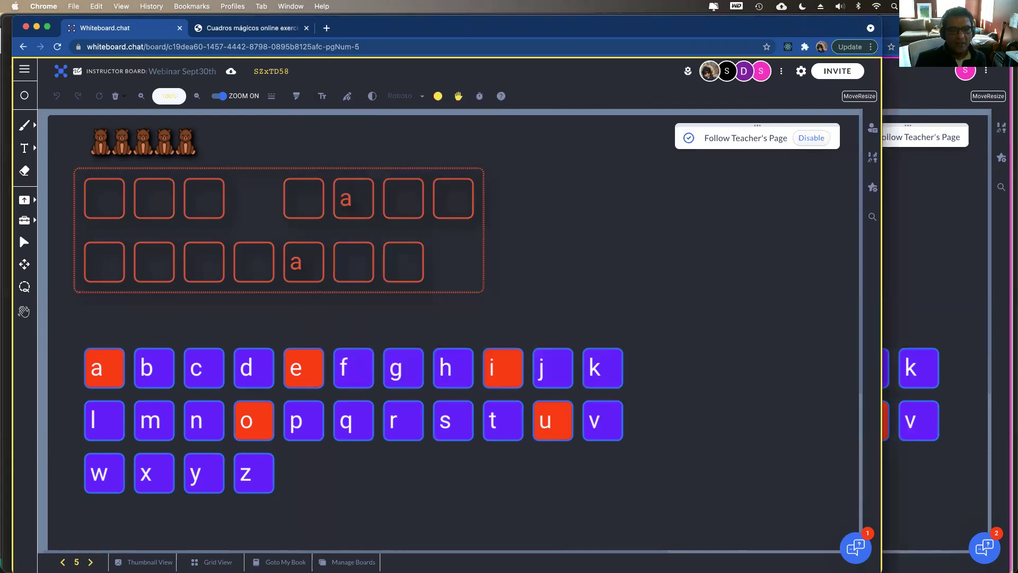
Advance to empty page 7, draw a large yellow 7, and see it on the student's board.
click(90, 562)
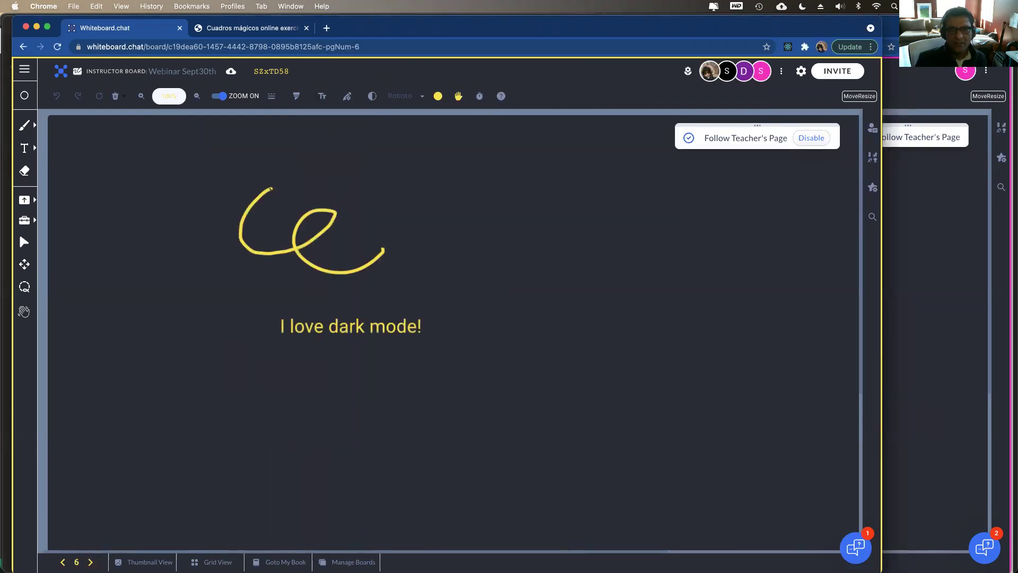
click(90, 561)
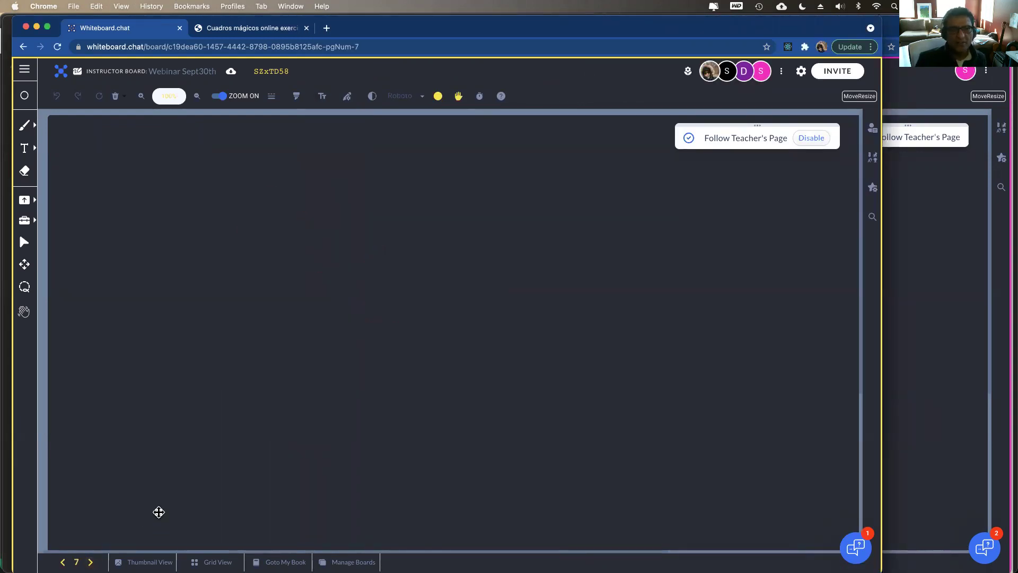
click(29, 149)
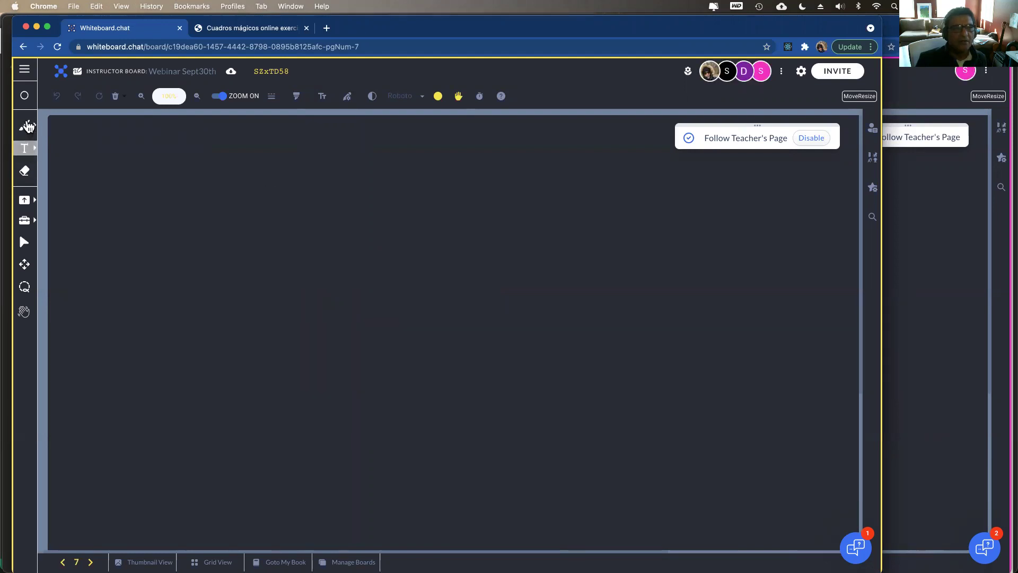
click(25, 124)
mouse_move(296, 179)
mouse_down()
mouse_move(444, 177)
mouse_move(432, 327)
mouse_up()
drag(385, 273, 482, 269)
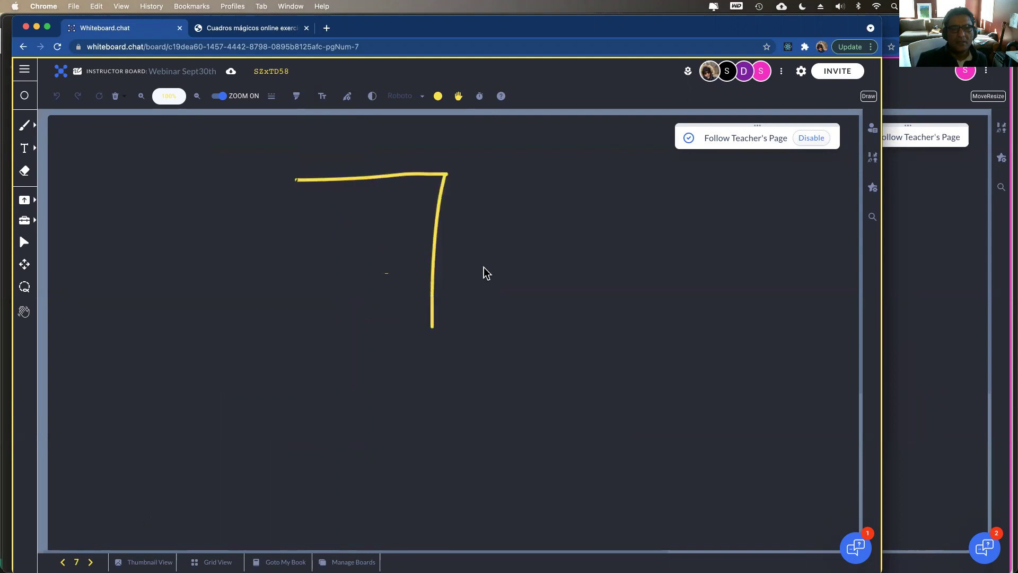
click(976, 262)
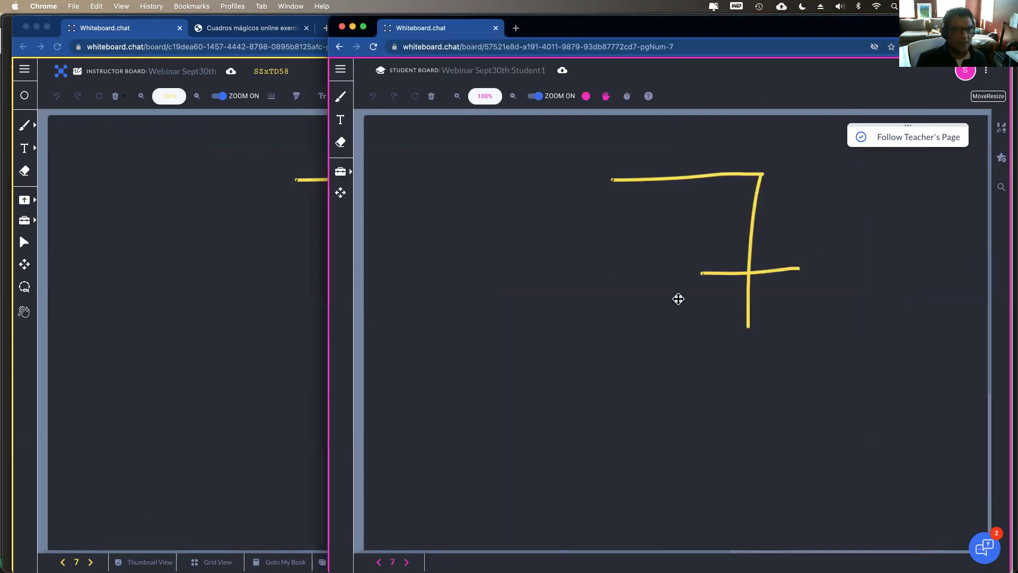
click(183, 318)
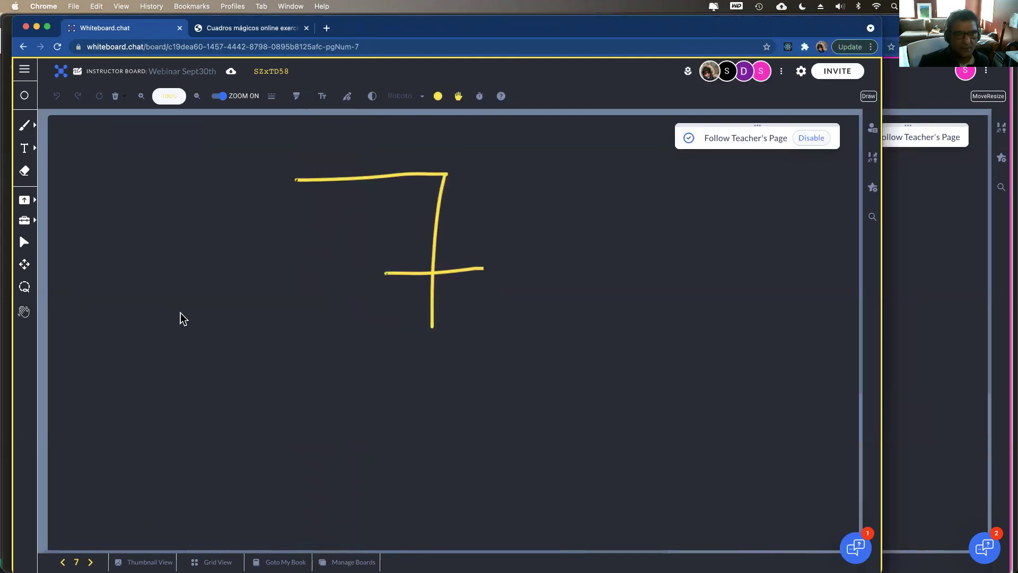
Turn off follow-teacher and briefly review the participants list.
click(812, 139)
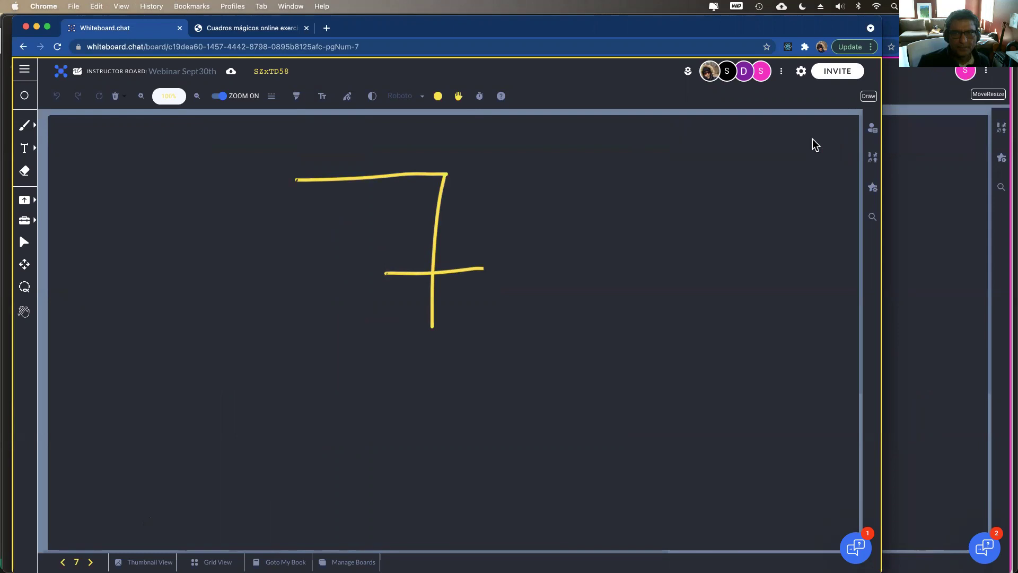
click(744, 75)
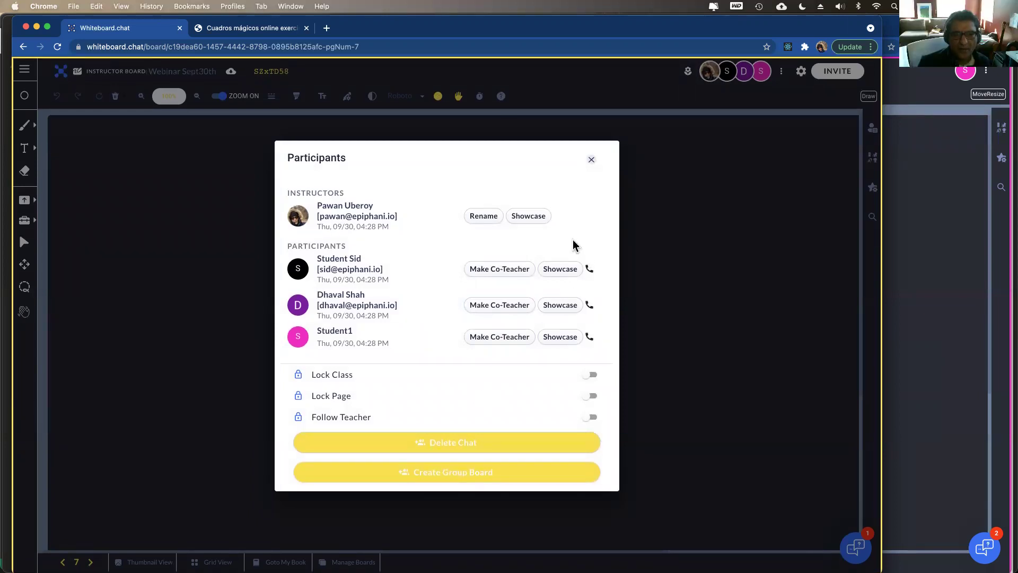
click(592, 160)
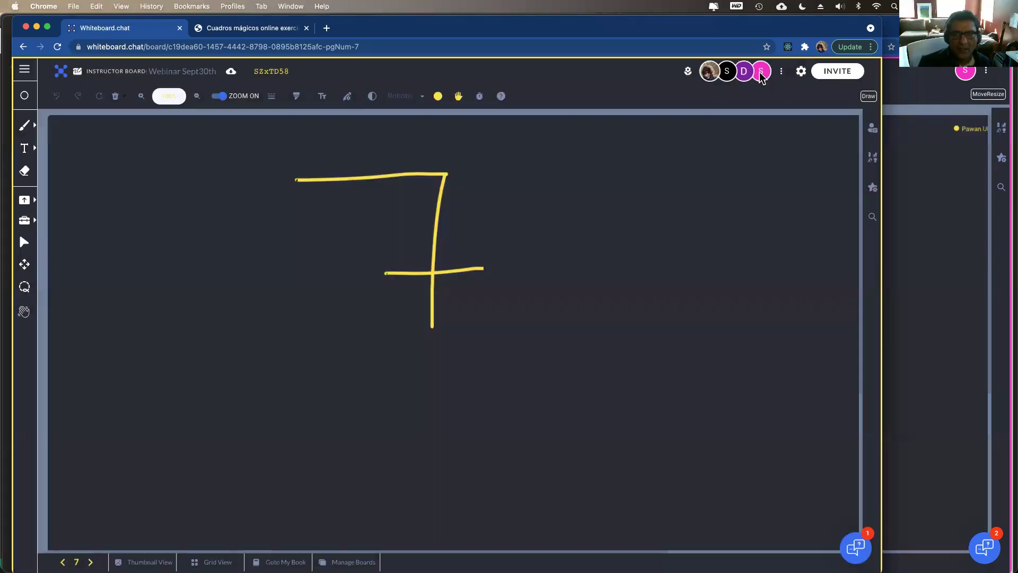
Turn Dark Mode off in the board settings.
click(804, 71)
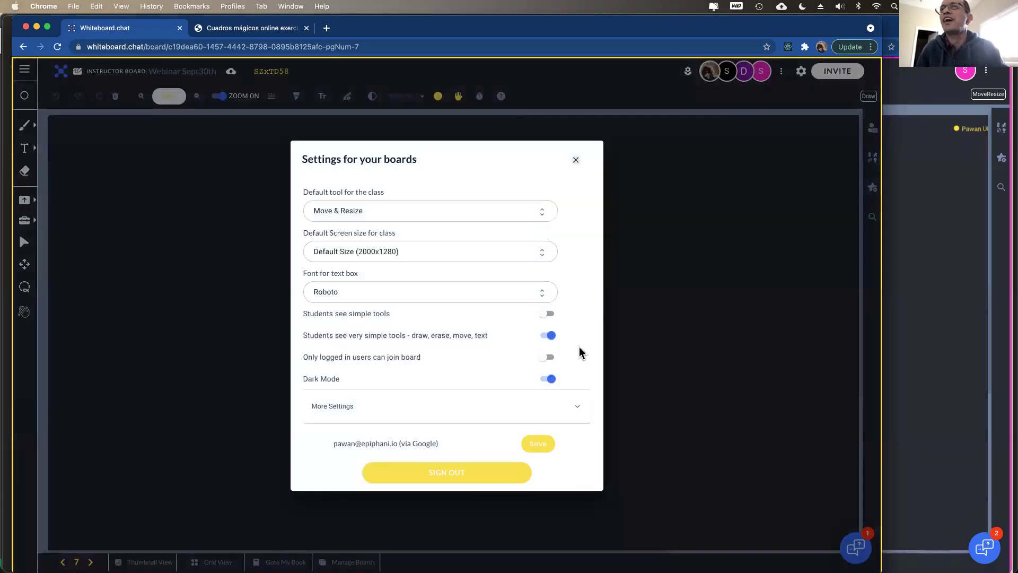
click(550, 380)
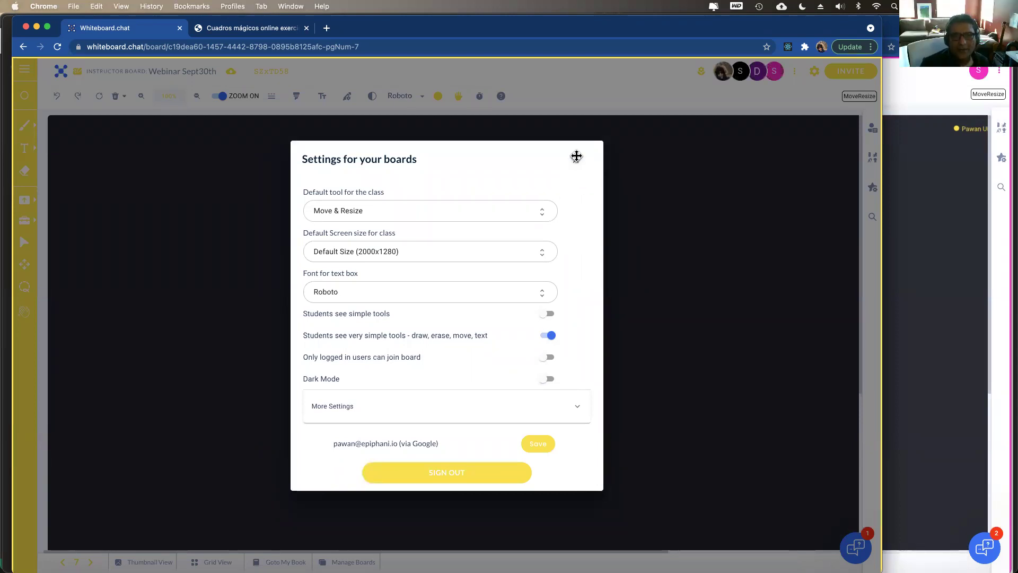
click(576, 157)
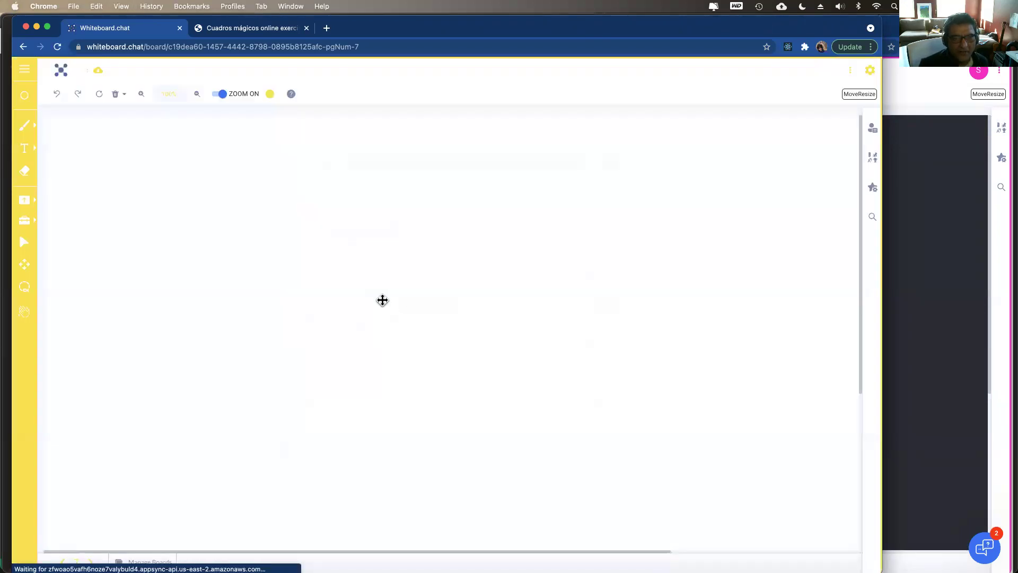
Recolour the 7's top and stem purple and show the page thumbnails.
click(271, 96)
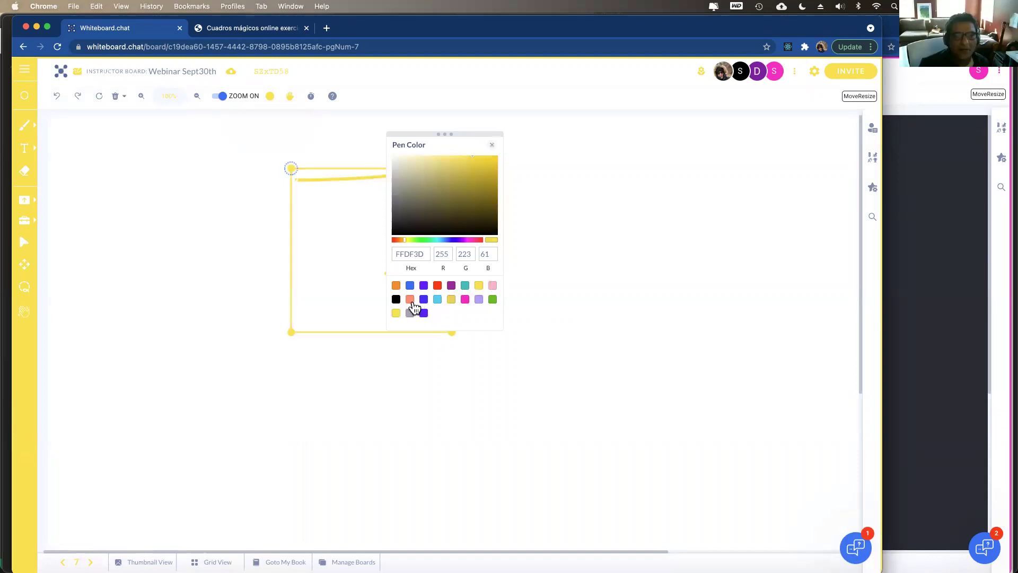
click(424, 287)
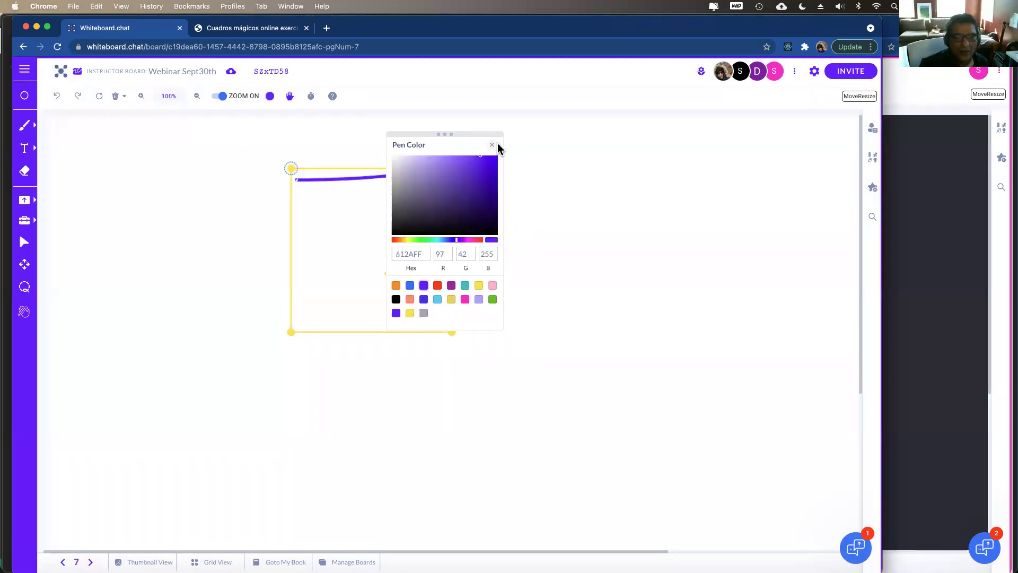
click(495, 145)
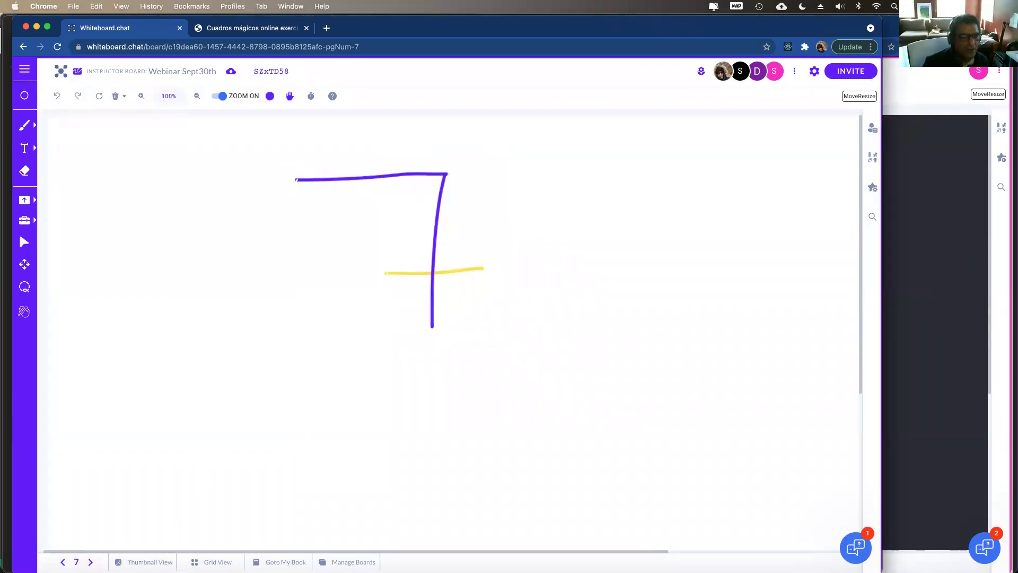
click(144, 562)
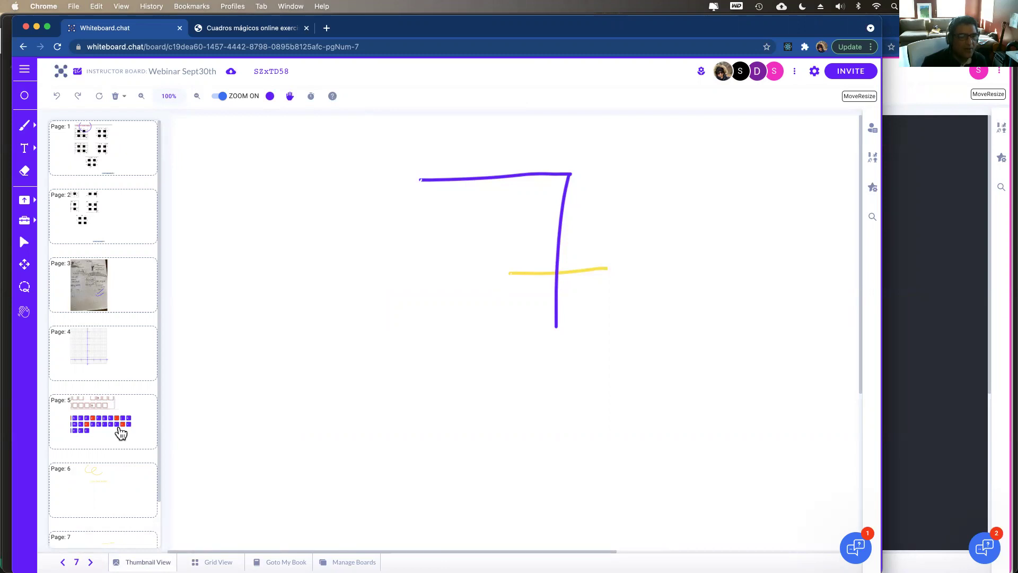
Move the letter-tile page up to page 3 and insert a blank page 4 after it.
drag(121, 433, 123, 261)
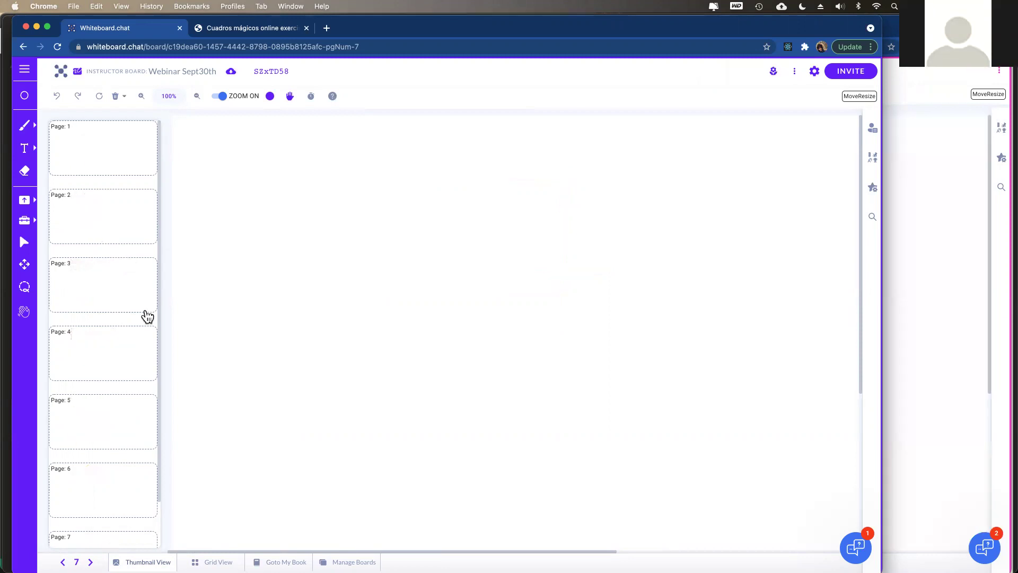
right_click(119, 304)
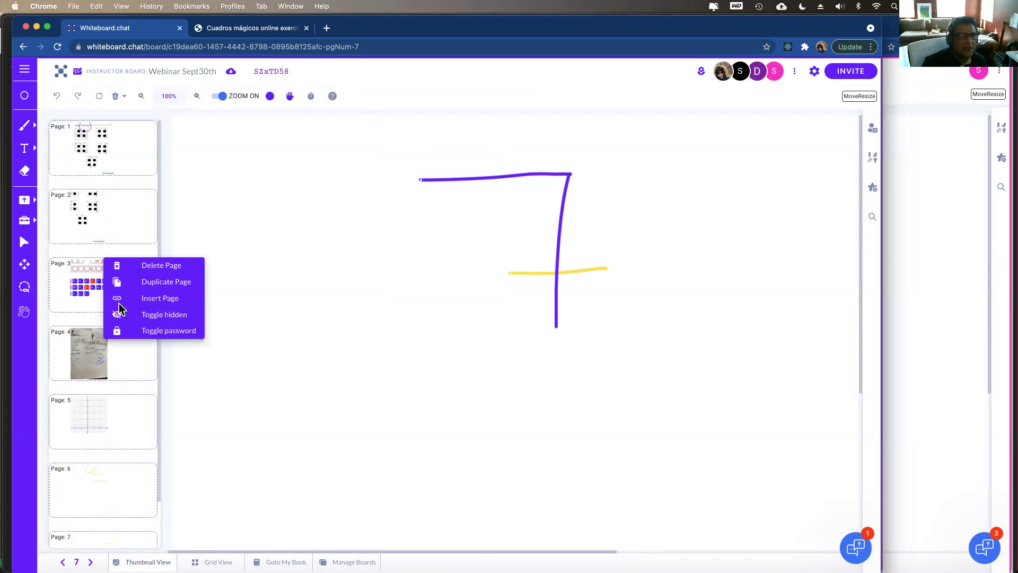
click(71, 291)
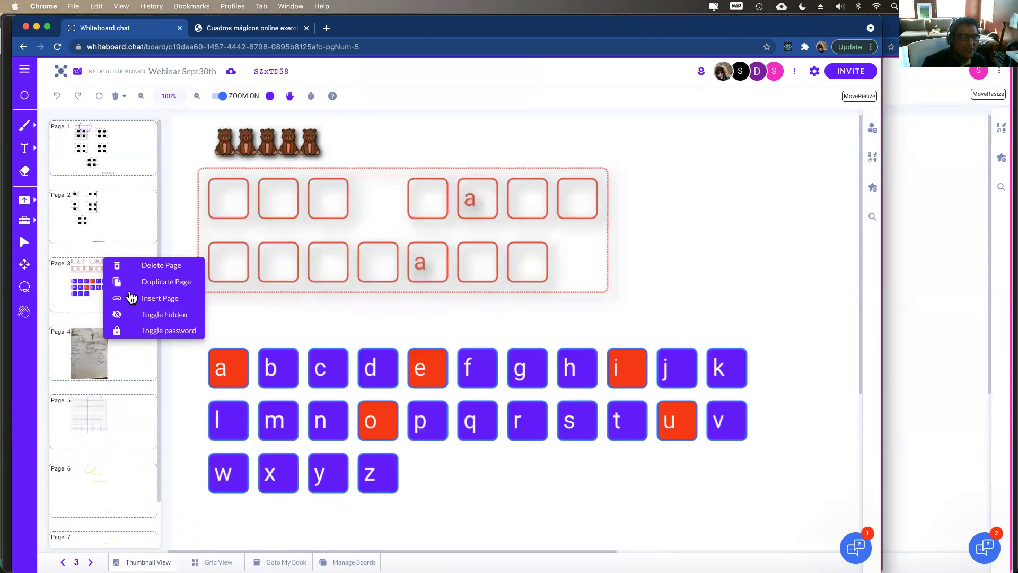
click(145, 301)
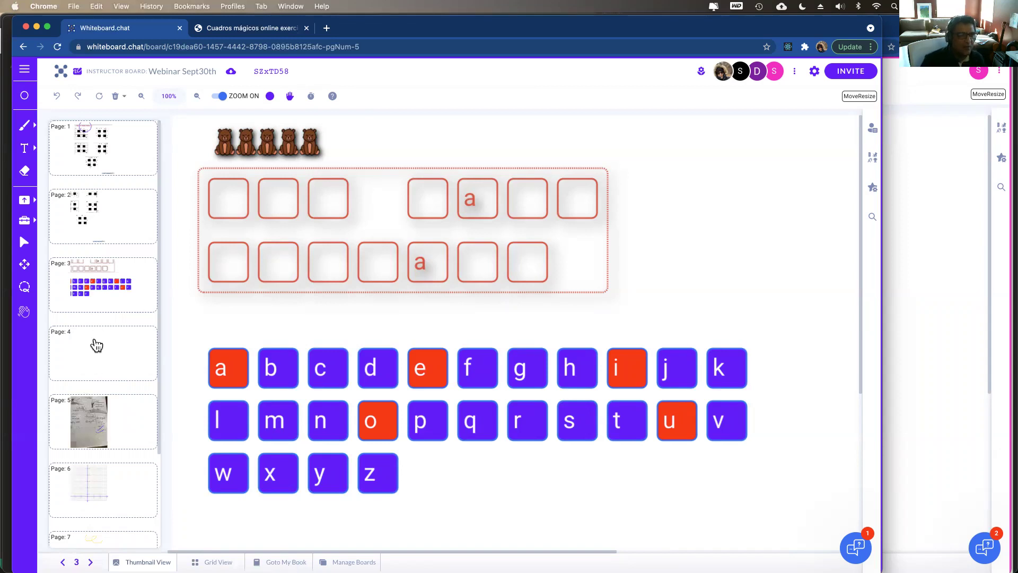
click(96, 345)
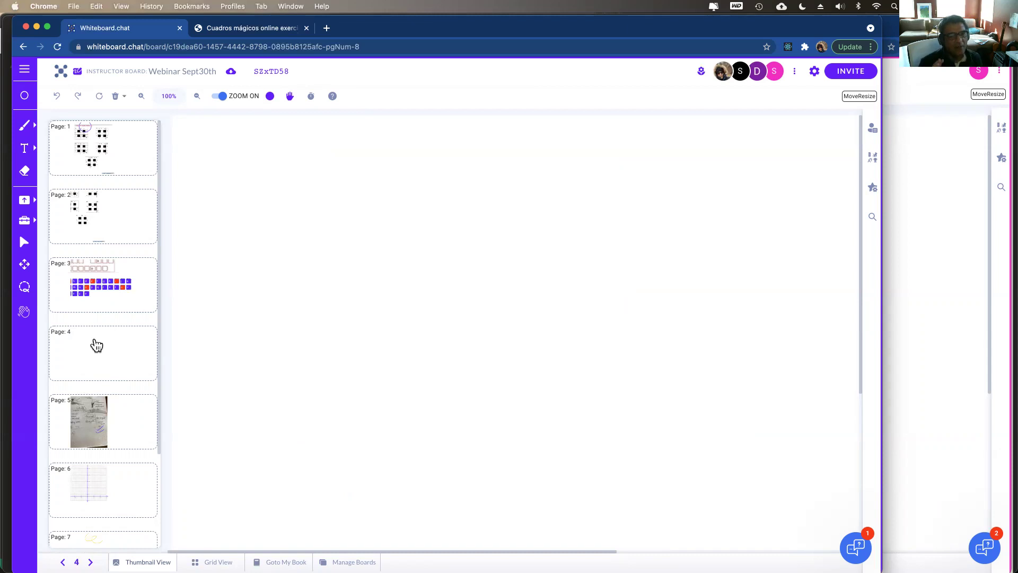
Dismiss the save and export options, then hide the thumbnail sidebar to show blank page 4.
click(231, 73)
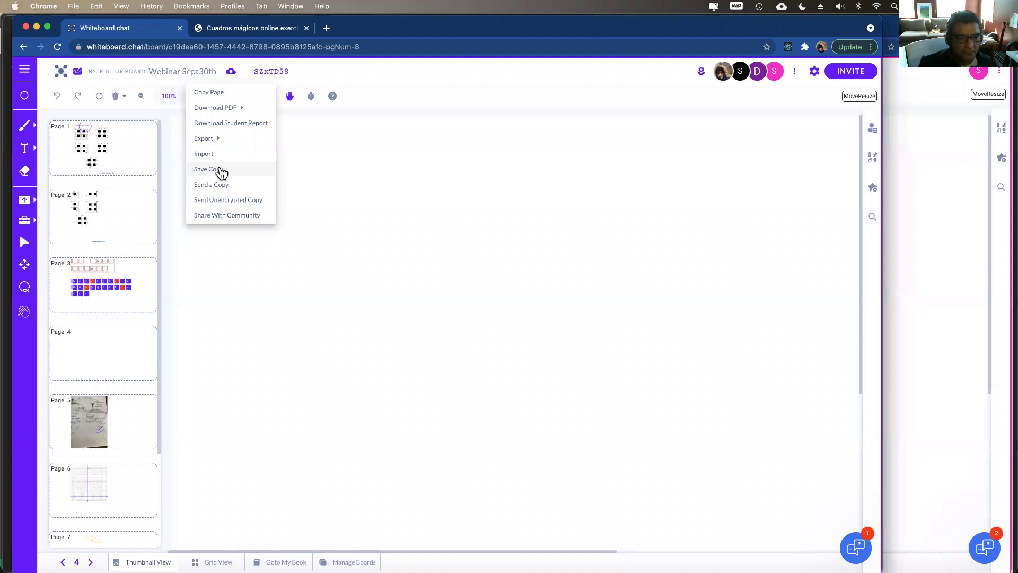
click(256, 278)
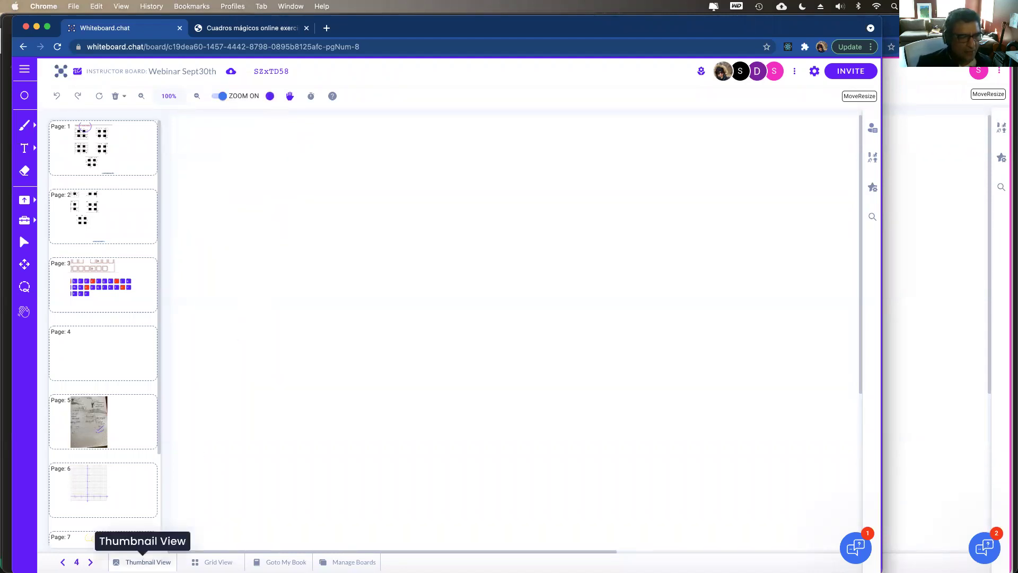
click(143, 562)
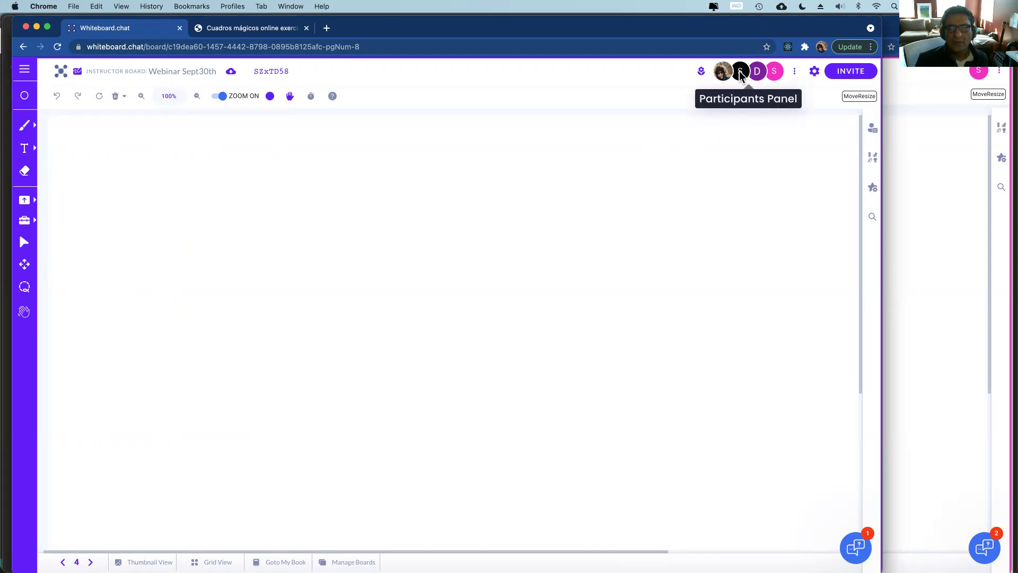
Browse the Widgets list, then go back to page 3 of the board.
click(873, 188)
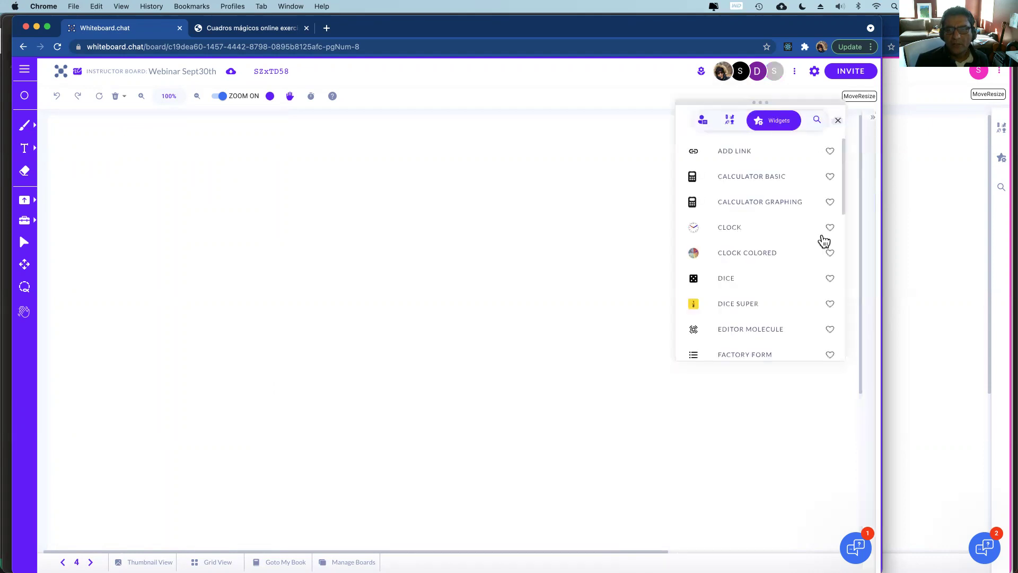
scroll(801, 253, down, 4)
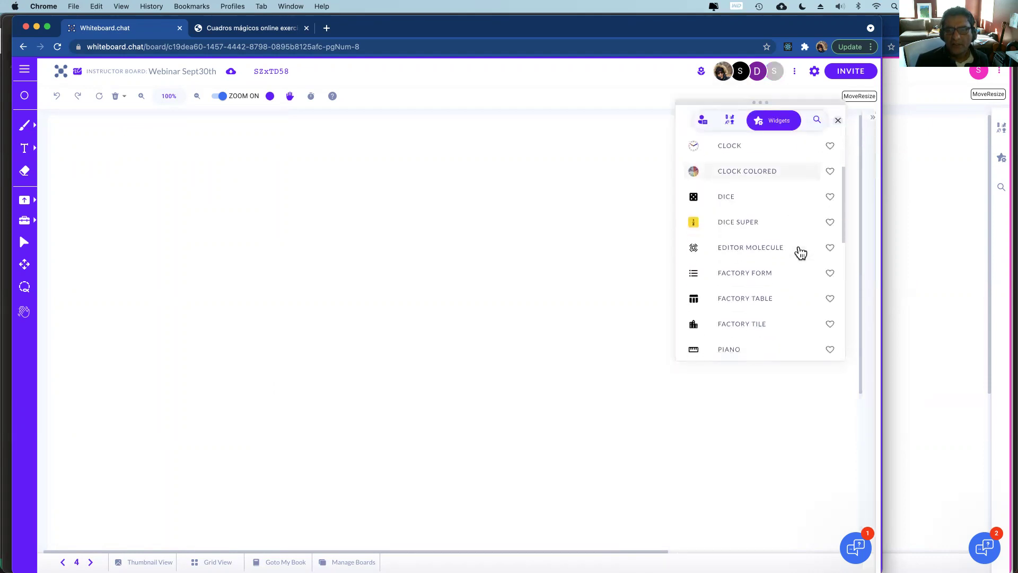
scroll(800, 252, down, 6)
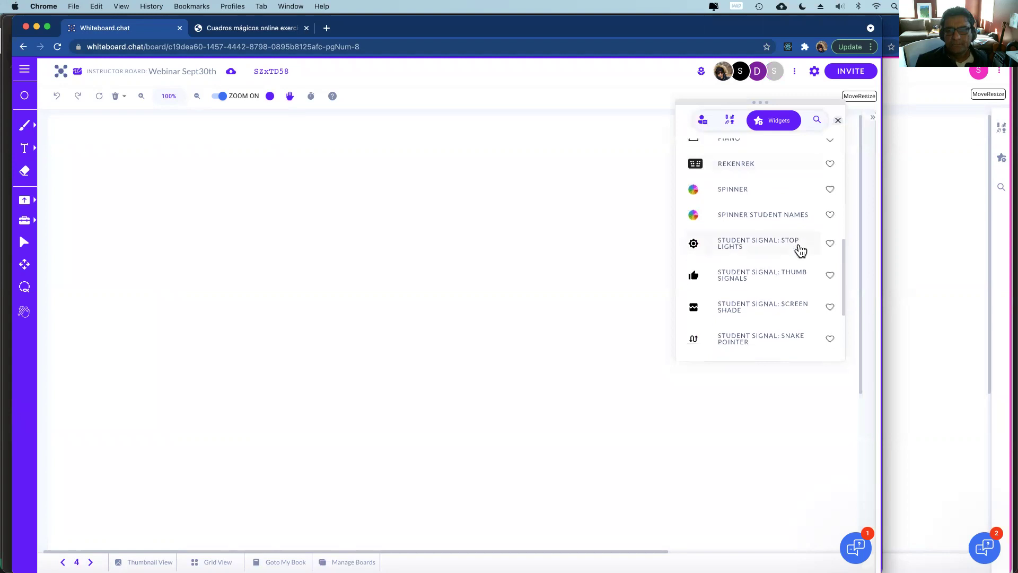
scroll(801, 250, down, 2)
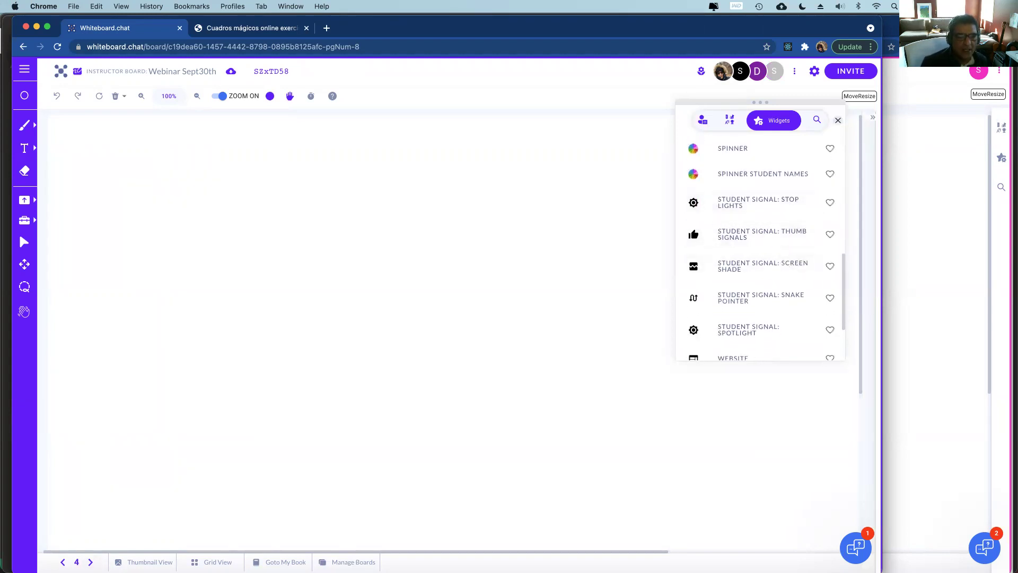
click(62, 562)
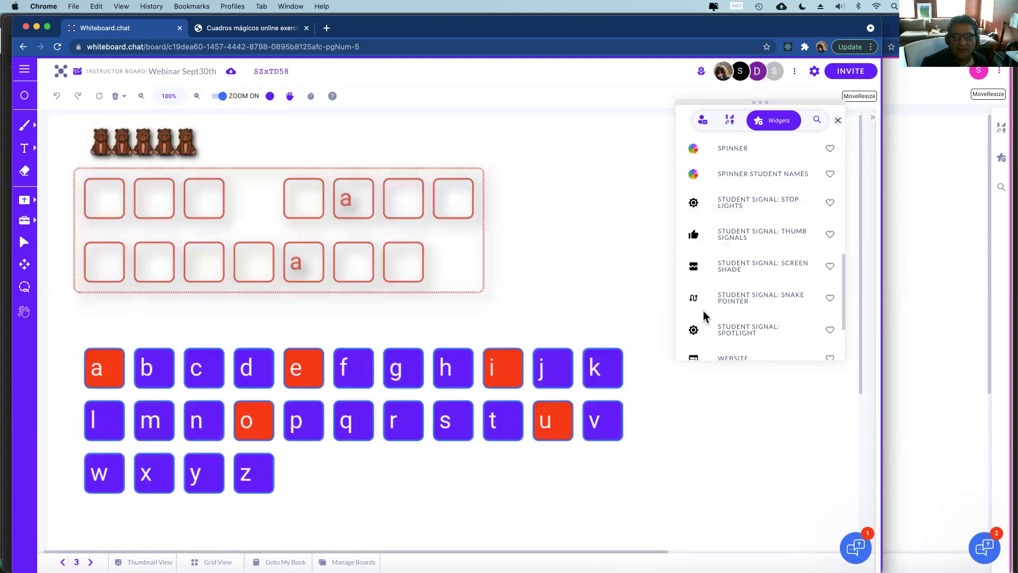
Draw a grey screen shade over page 3 and lower its top to reveal the bears.
click(758, 271)
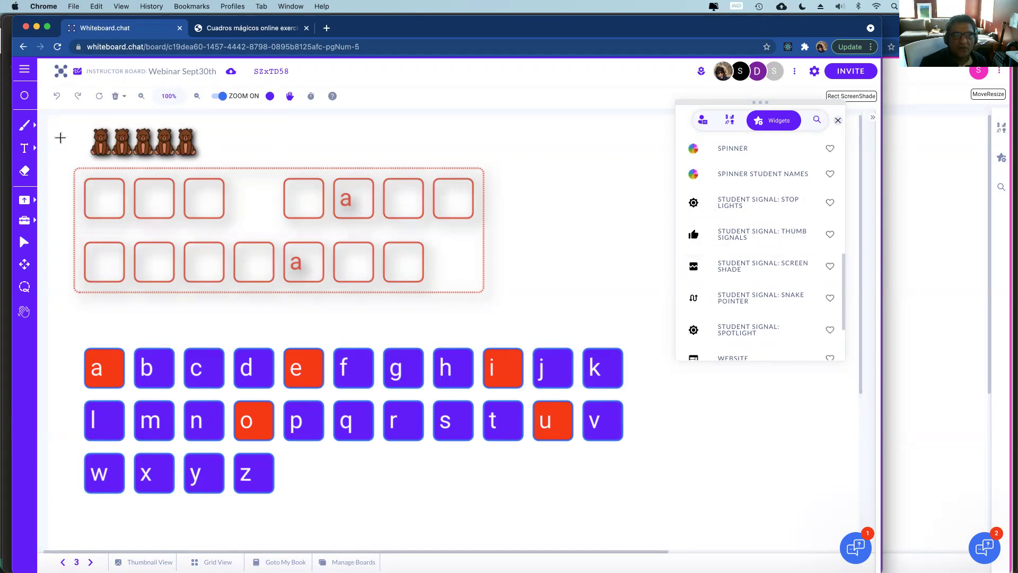
drag(60, 137, 664, 514)
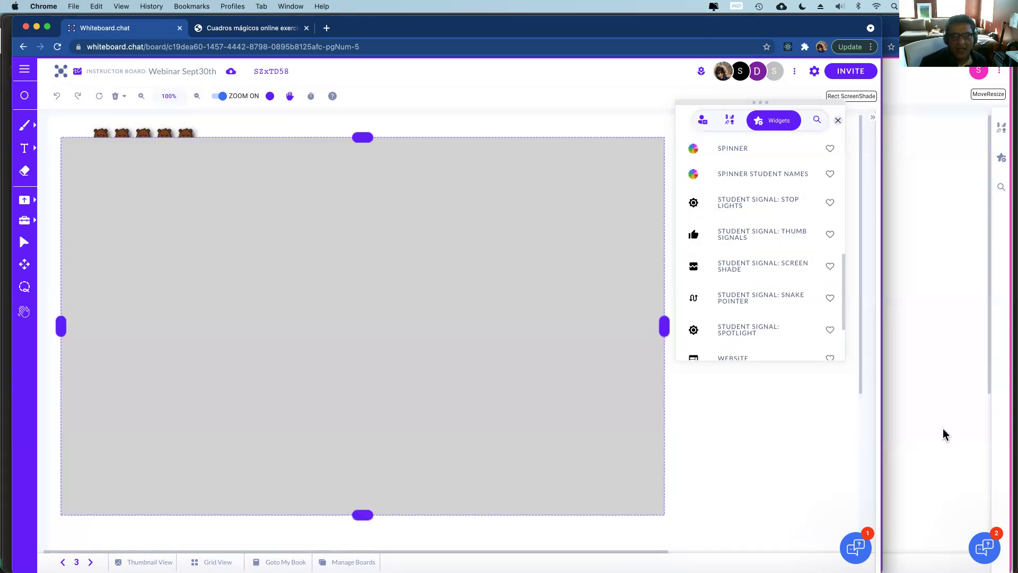
click(946, 432)
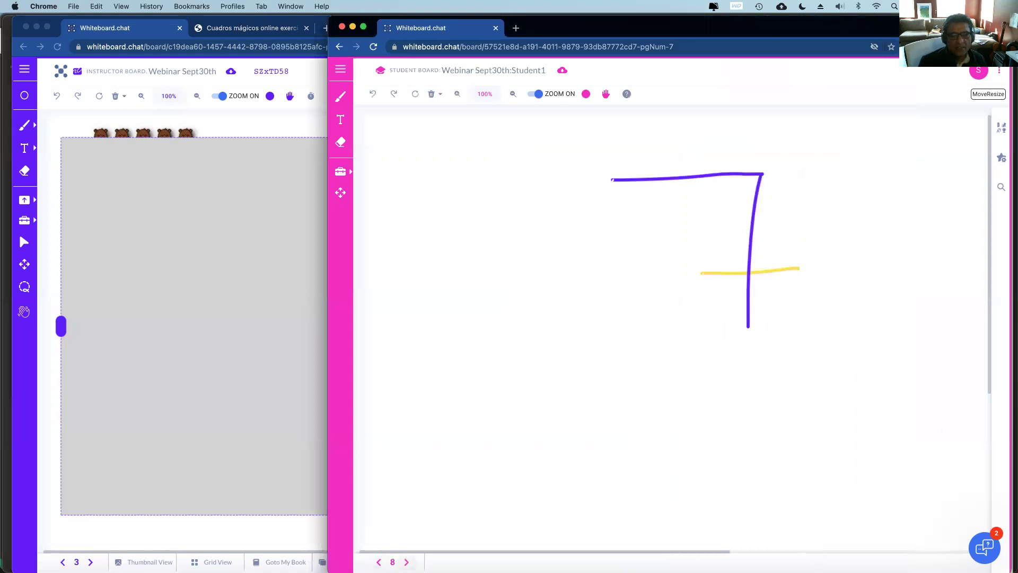
key(Return)
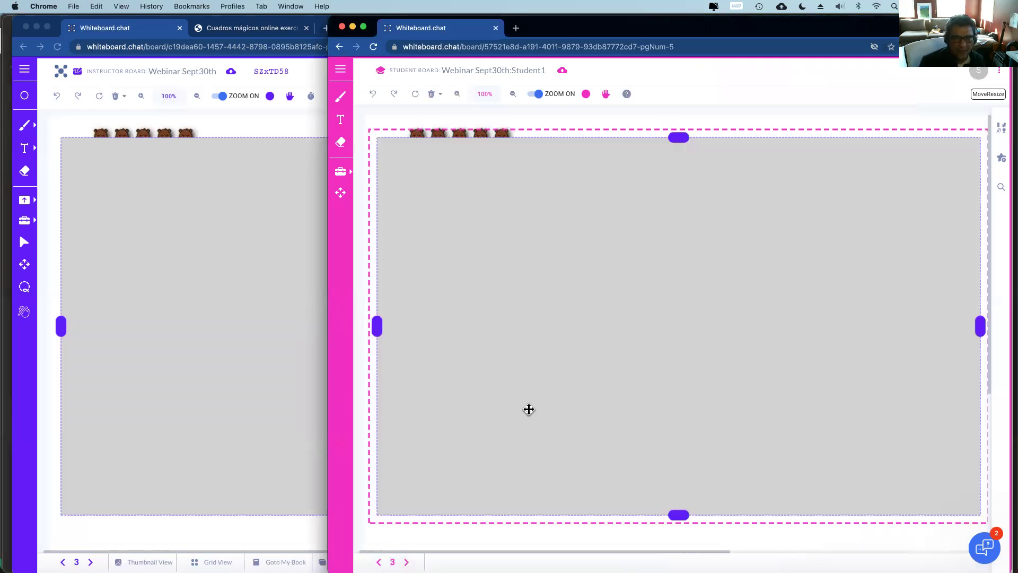
click(233, 290)
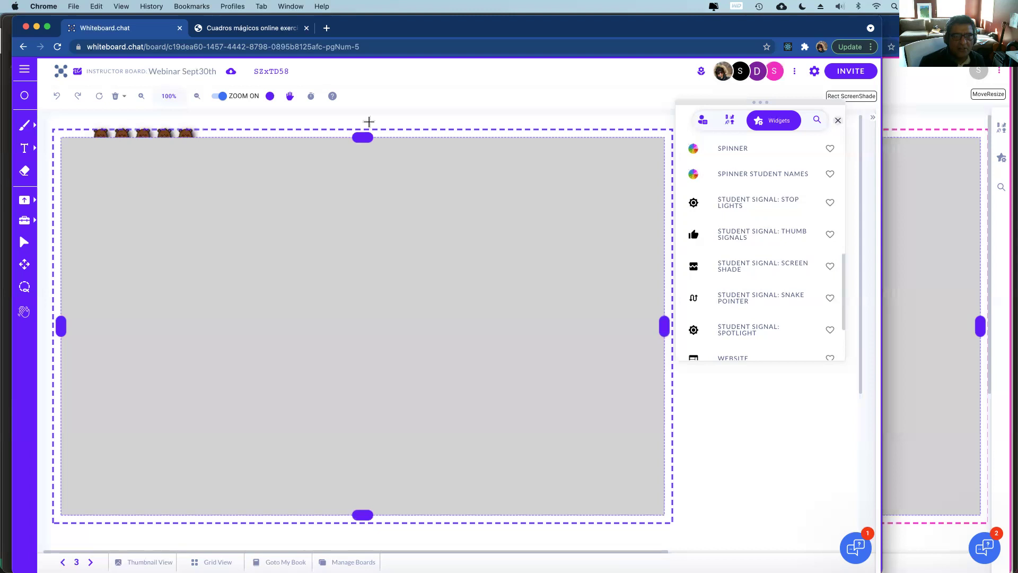
drag(364, 138, 362, 226)
Lower the shade below the second row of letter boxes, then start a text box on it.
click(904, 216)
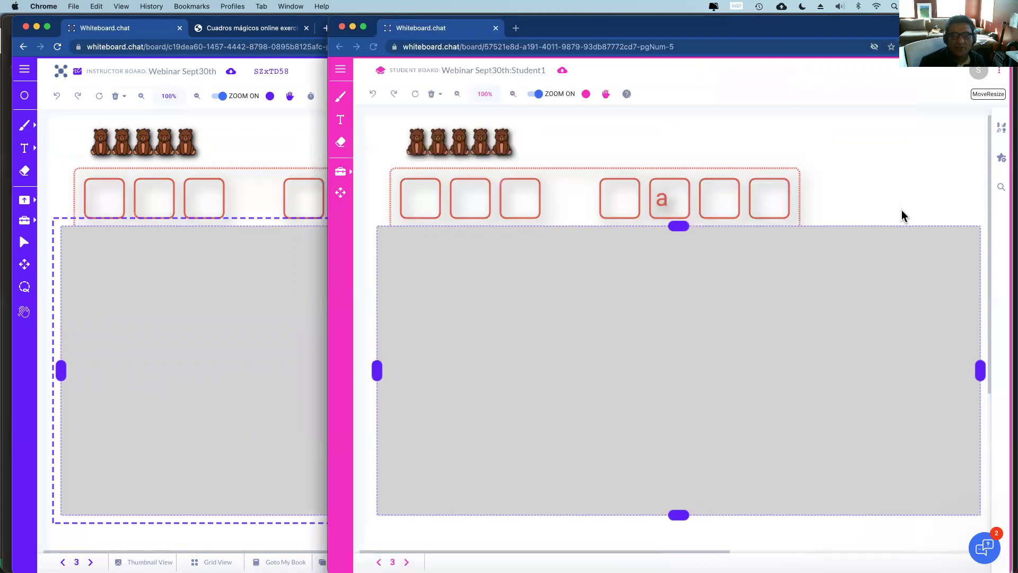
click(616, 198)
click(284, 227)
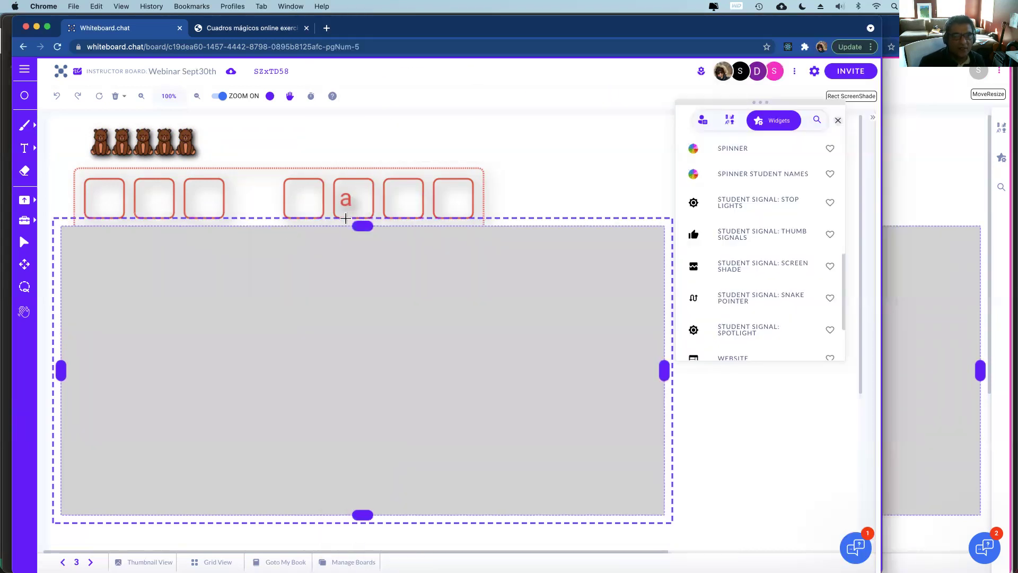
drag(359, 257, 356, 300)
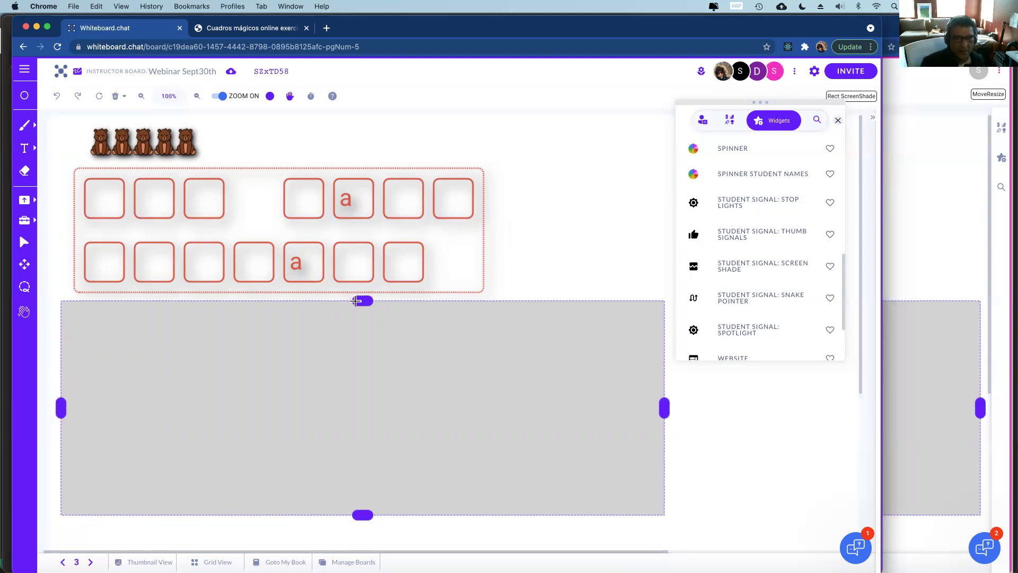
click(356, 301)
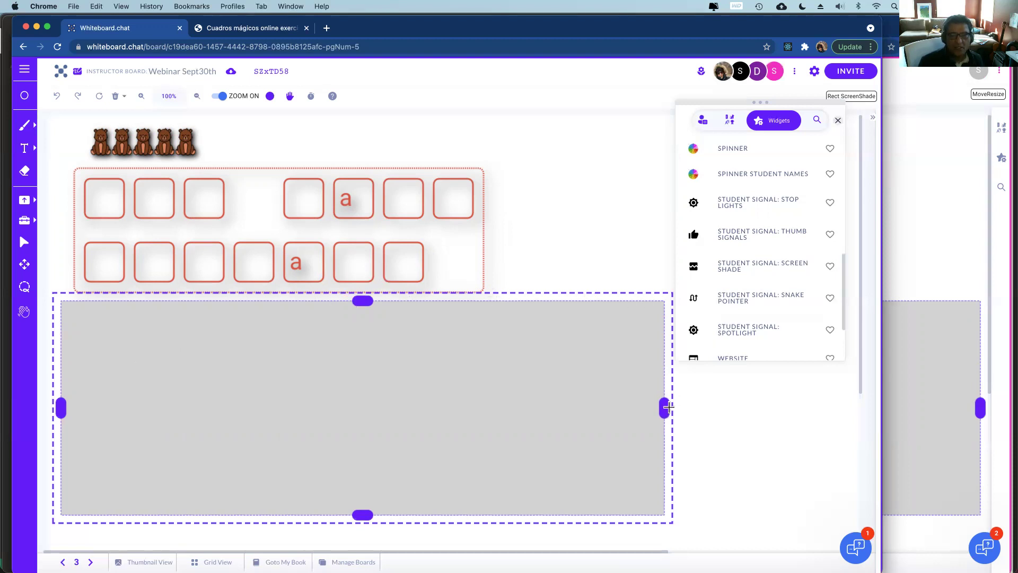
click(172, 422)
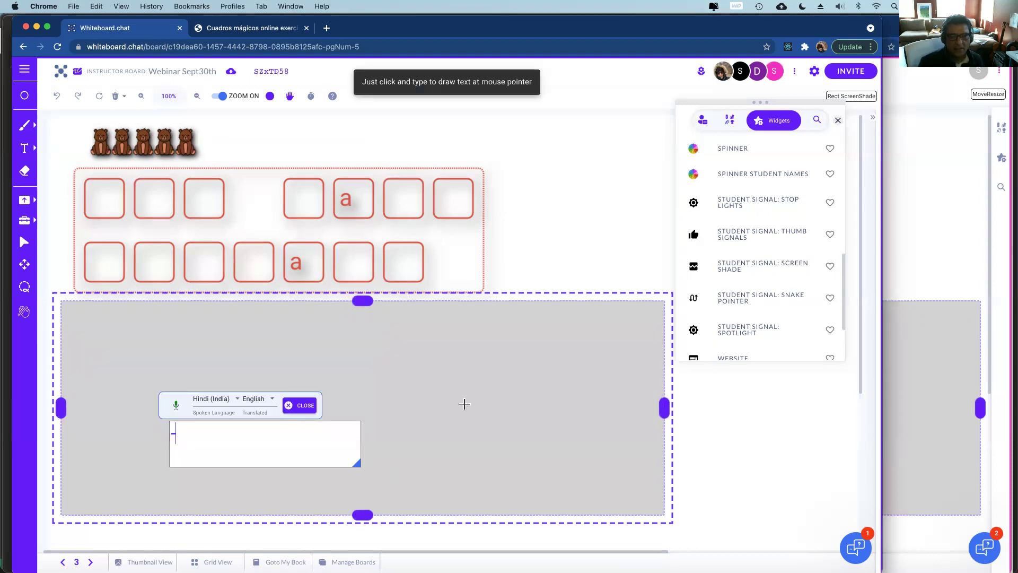
Erase the stray horizontal line drawn across the shade.
drag(465, 404, 793, 404)
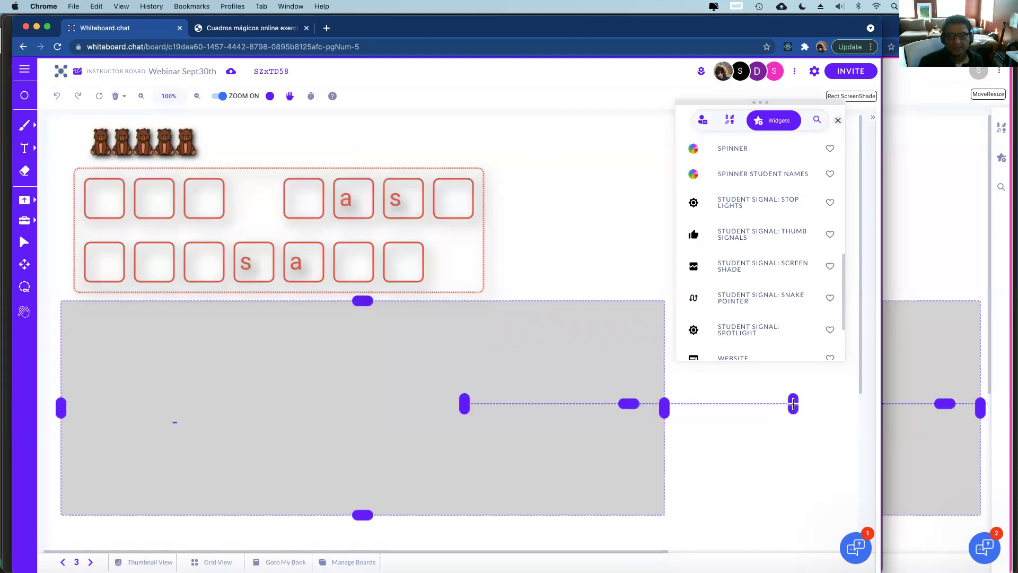
scroll(768, 299, down, 3)
click(764, 372)
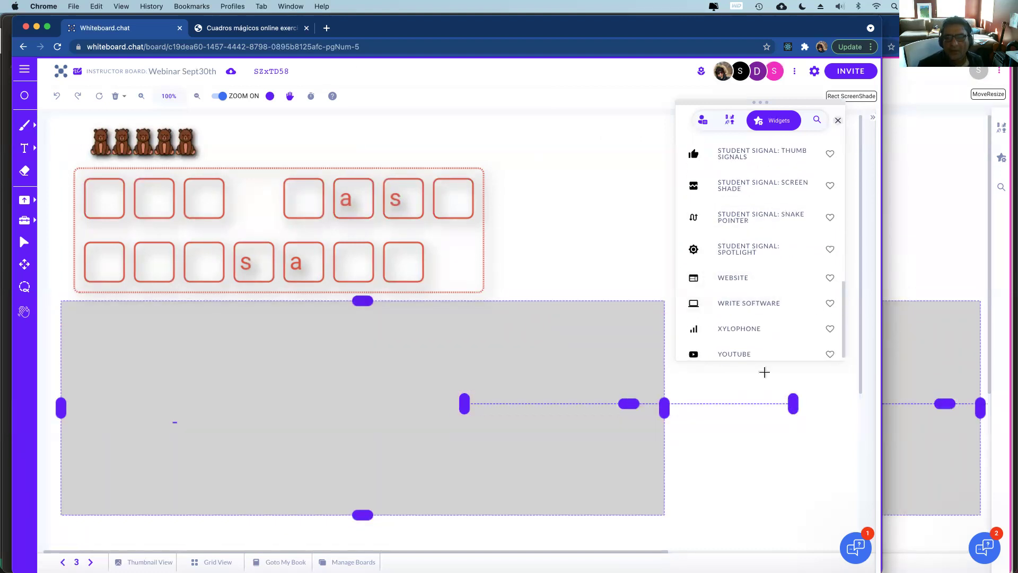
click(763, 404)
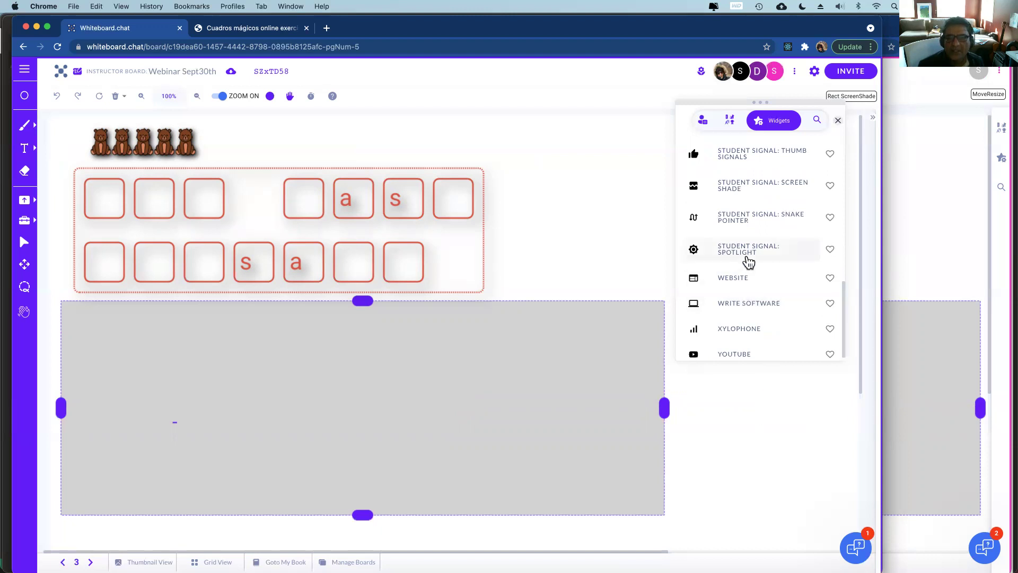
Try the Snake Pointer student signal, then switch to the Spotlight pointer.
click(750, 232)
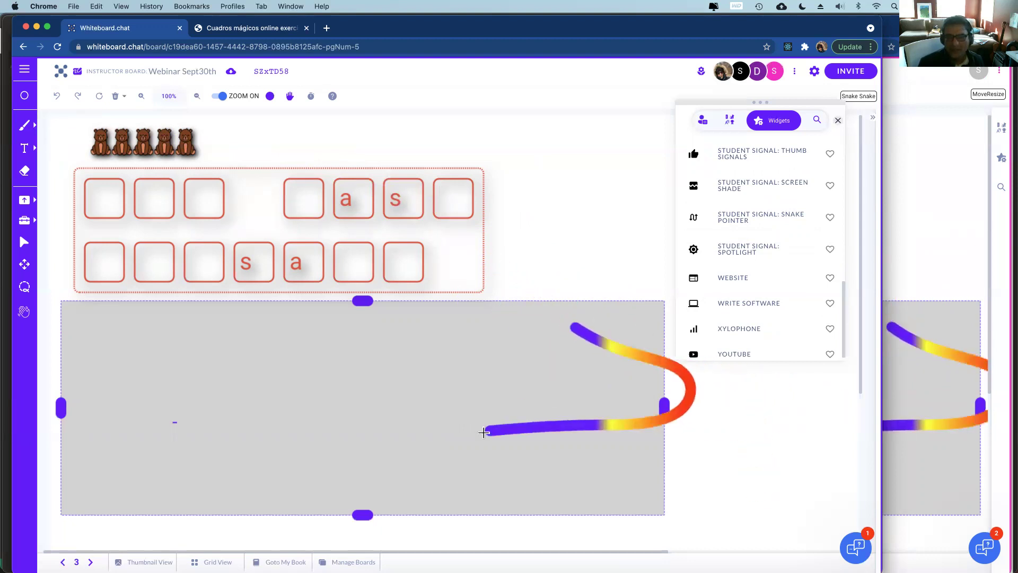
click(723, 260)
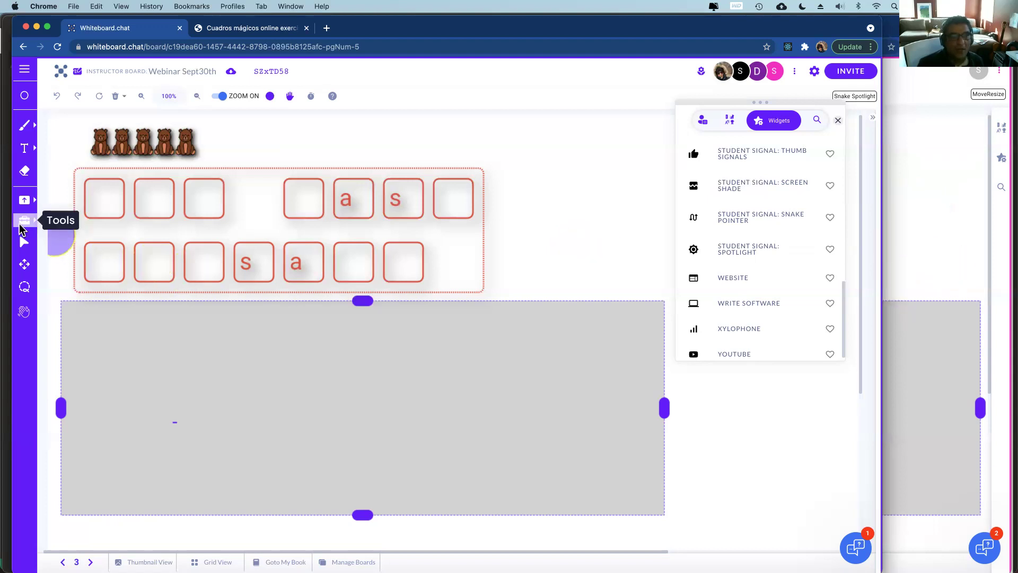
click(20, 227)
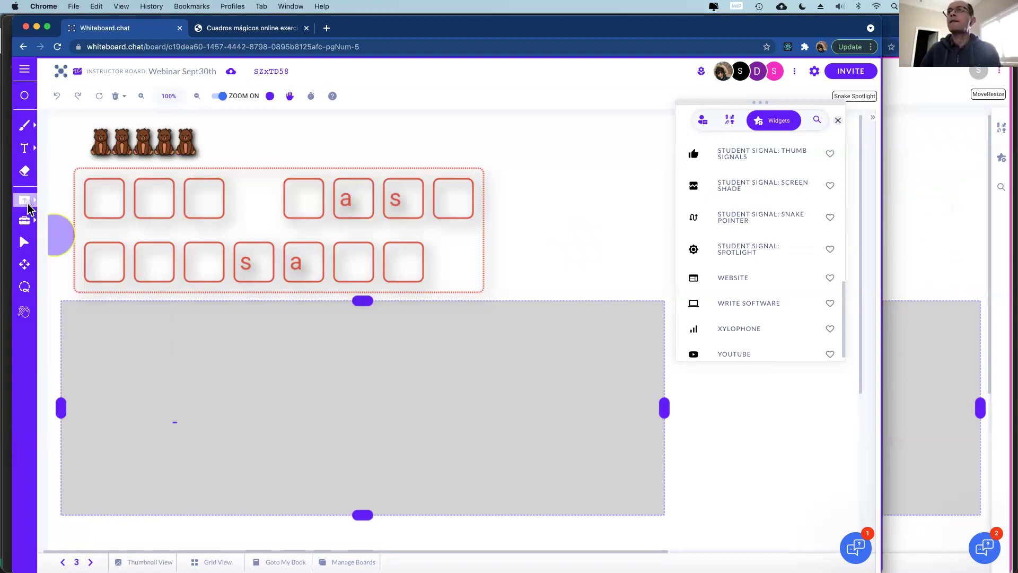
Preview the Photo Scanner QR code for phone uploads, then close it and the Widgets panel.
click(27, 204)
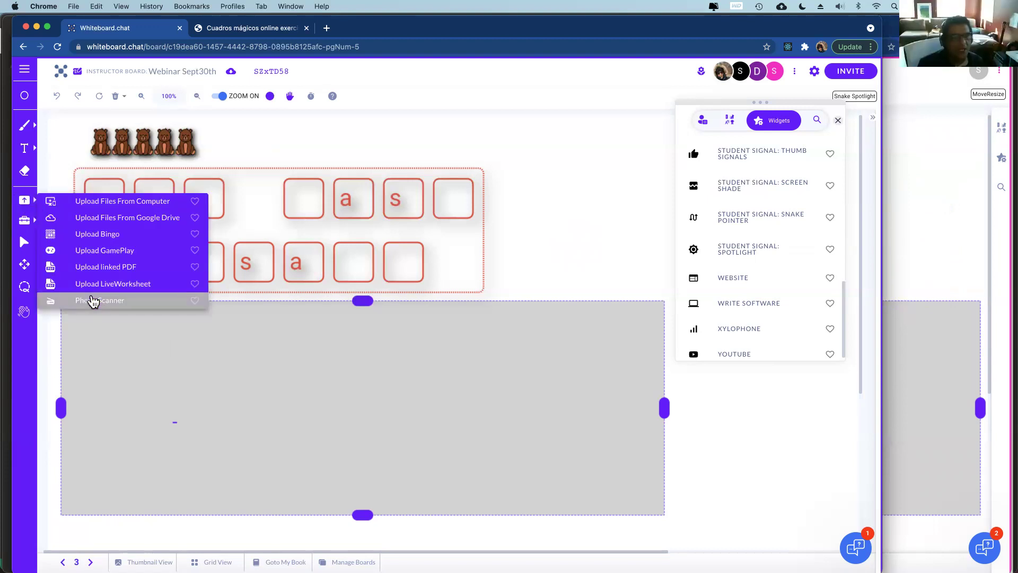
click(93, 301)
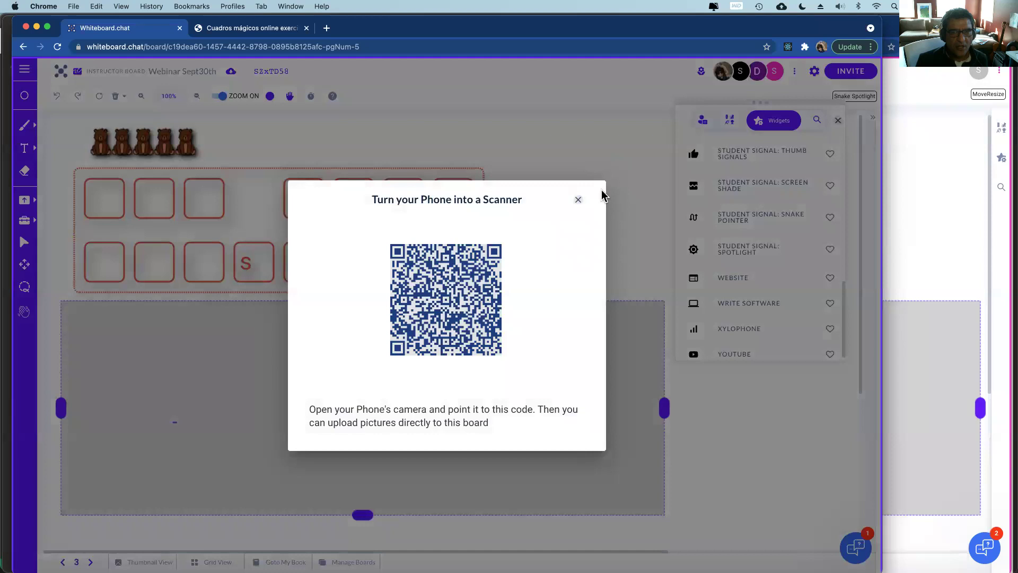
click(579, 201)
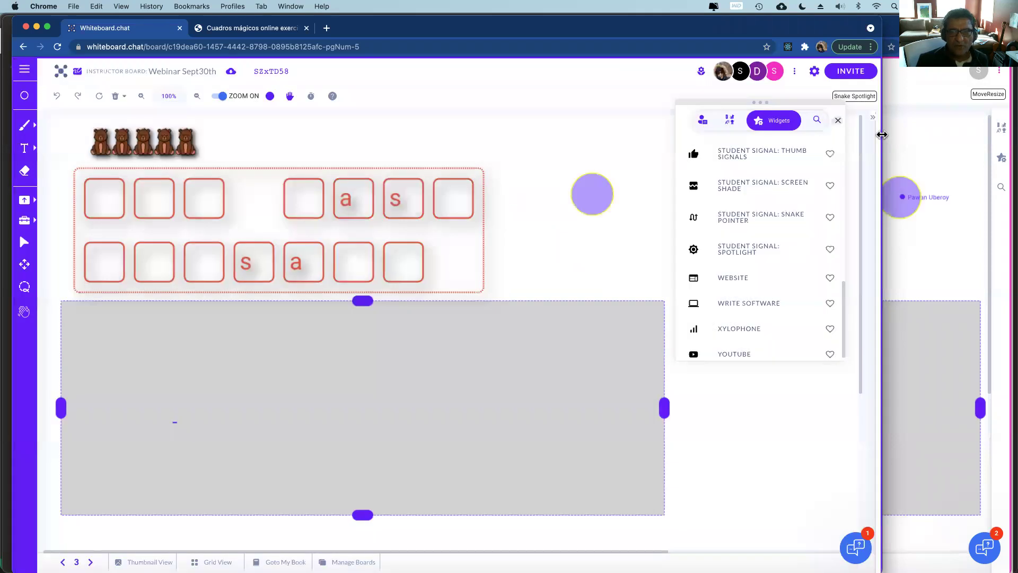
click(838, 122)
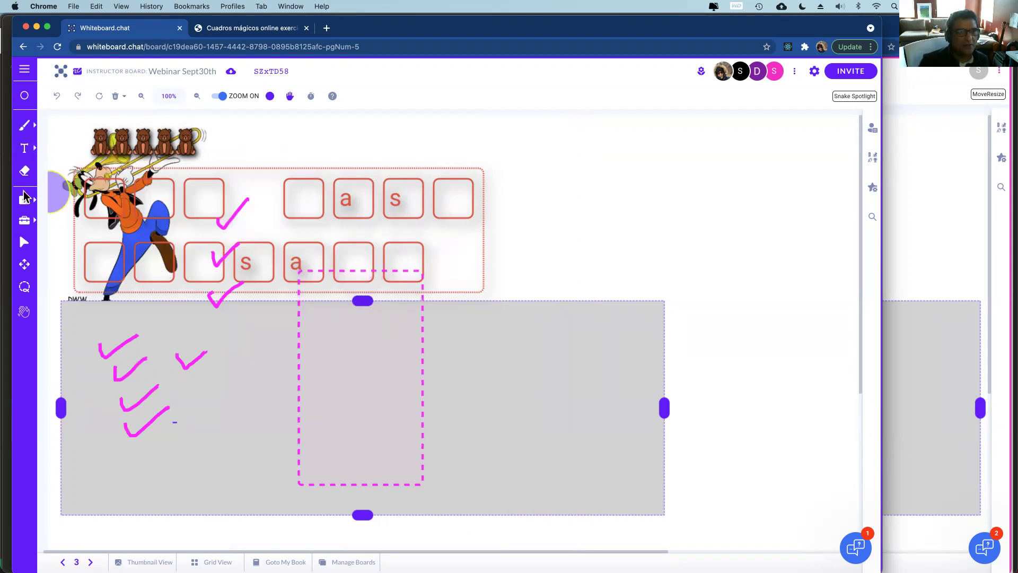
Move the pink dashed box of student writing up to the right of the letter boxes.
click(24, 264)
click(360, 374)
drag(360, 374, 568, 238)
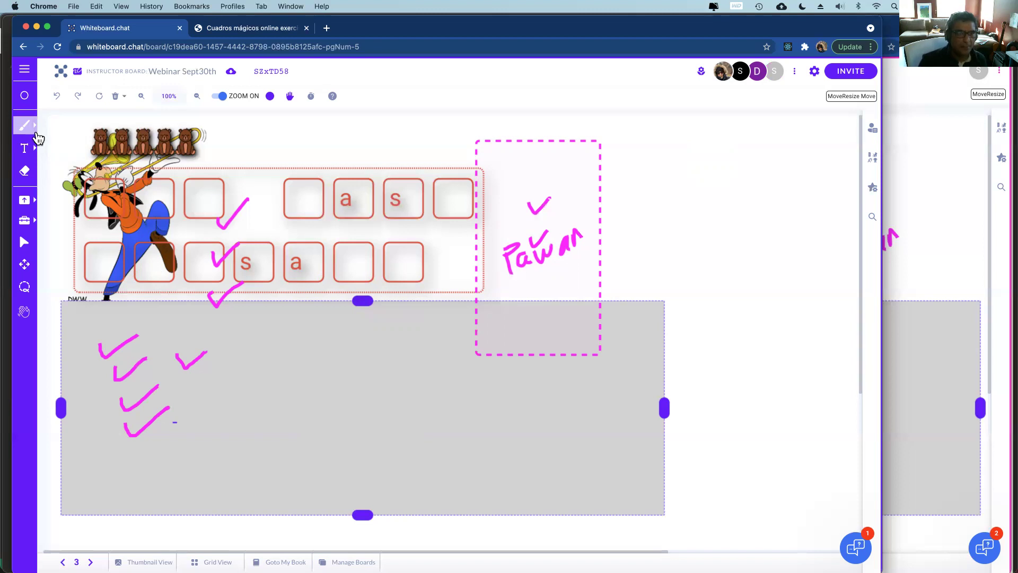
Check the Goofy image and grey shade by selecting them, then shift the browser window aside.
click(98, 209)
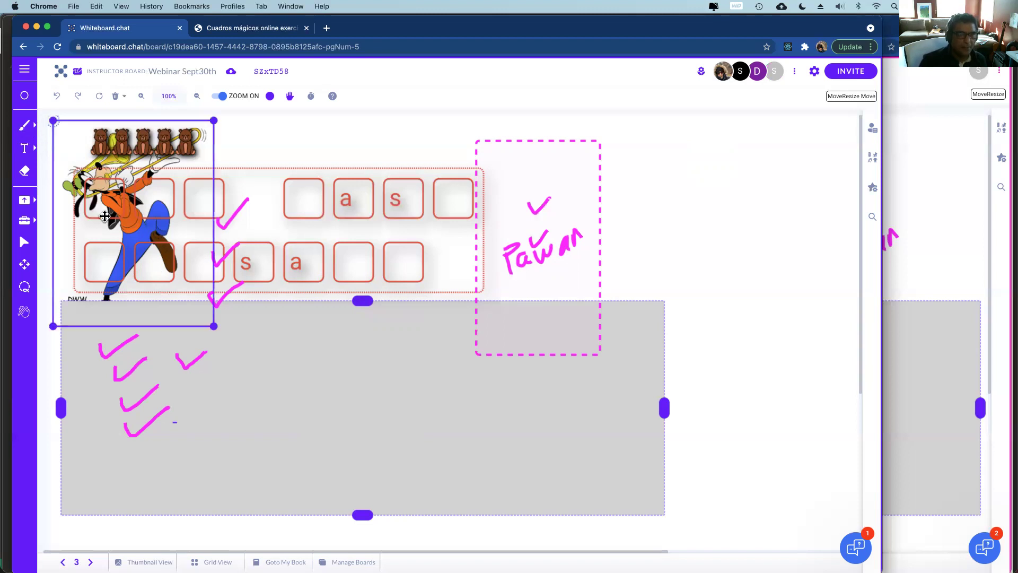
click(127, 259)
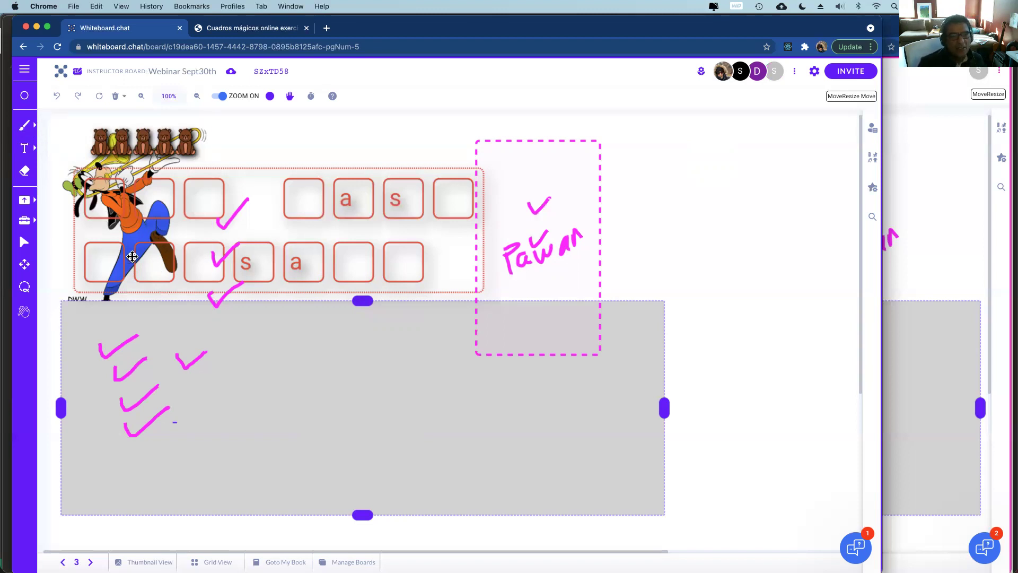
click(144, 324)
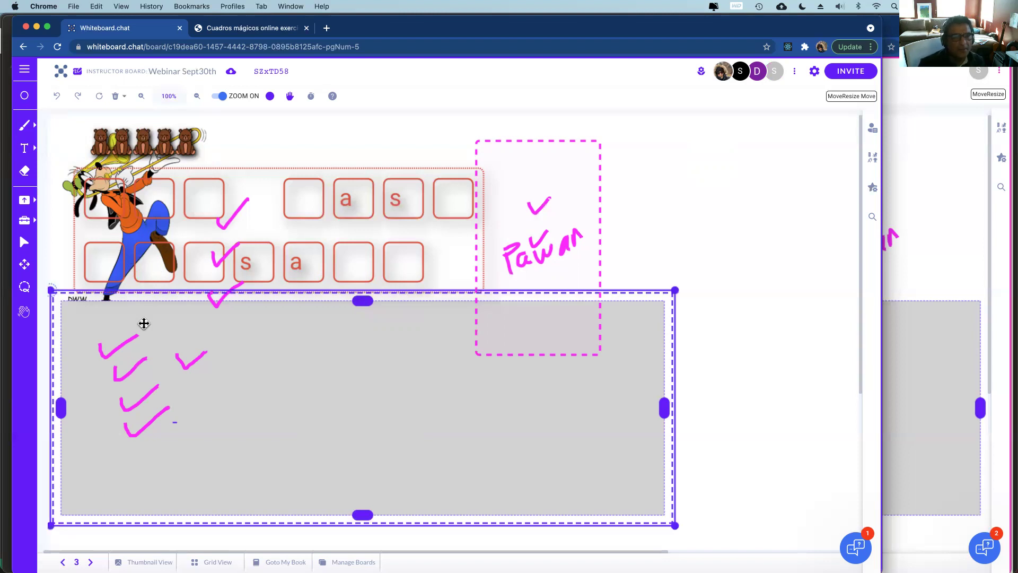
click(143, 324)
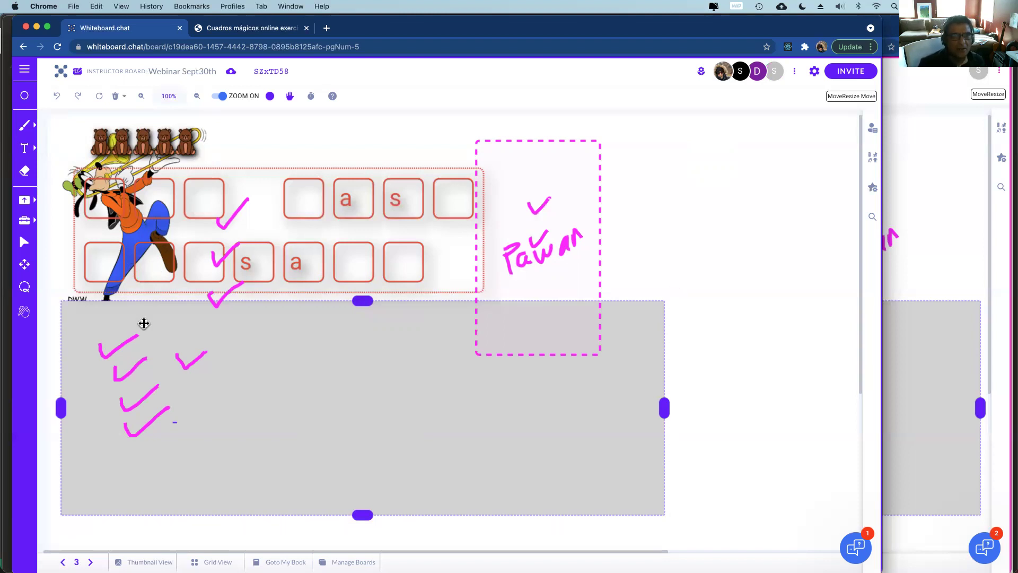
click(134, 291)
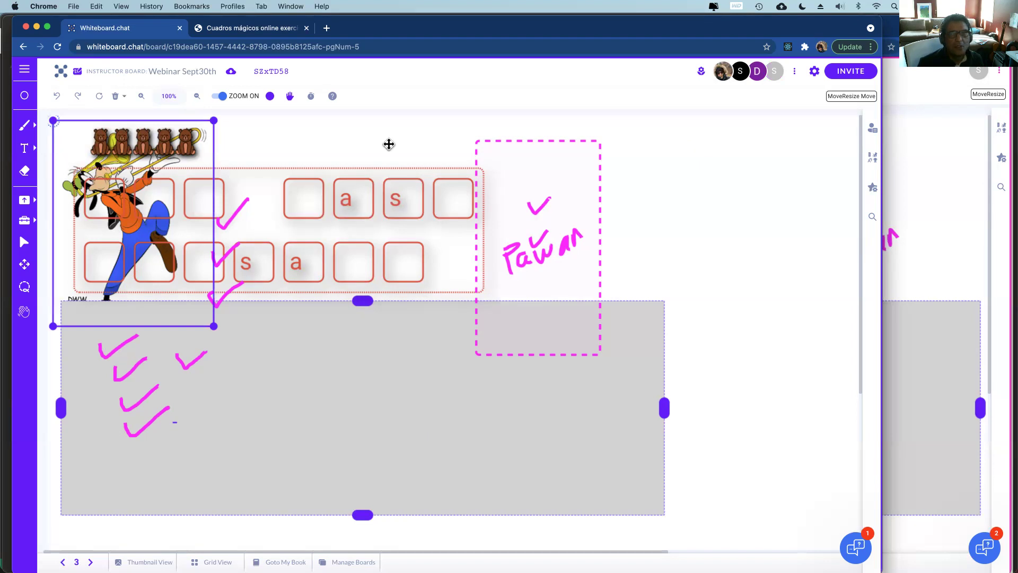
drag(828, 31, 840, 46)
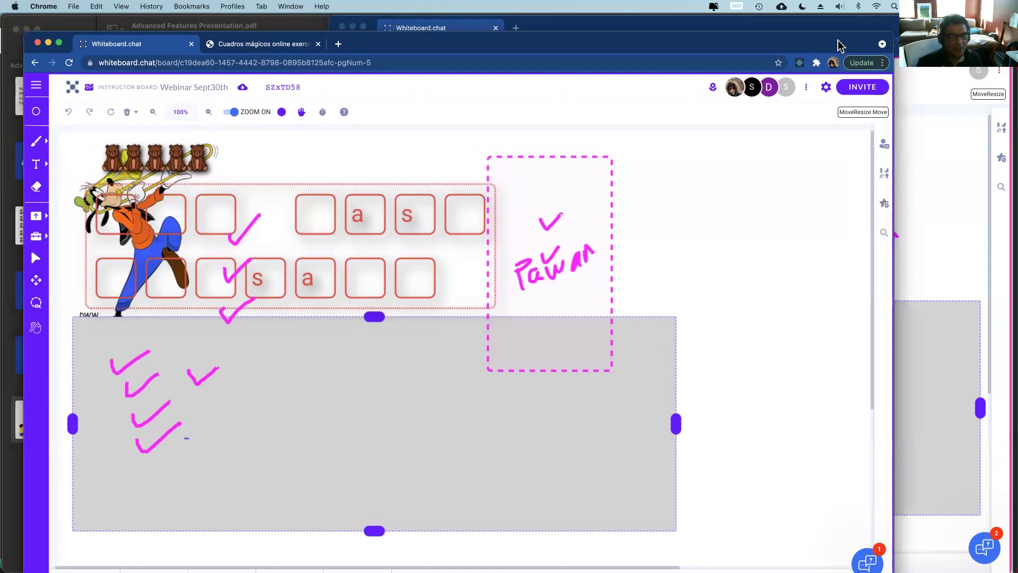
Switch to the Webinar Group instructor board window.
key(super+grave)
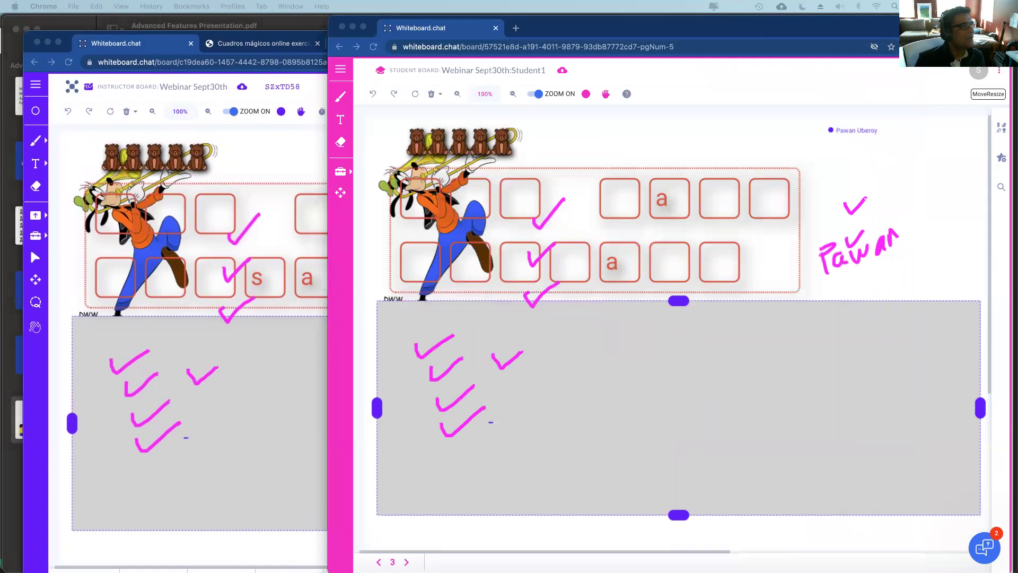
key(super+grave)
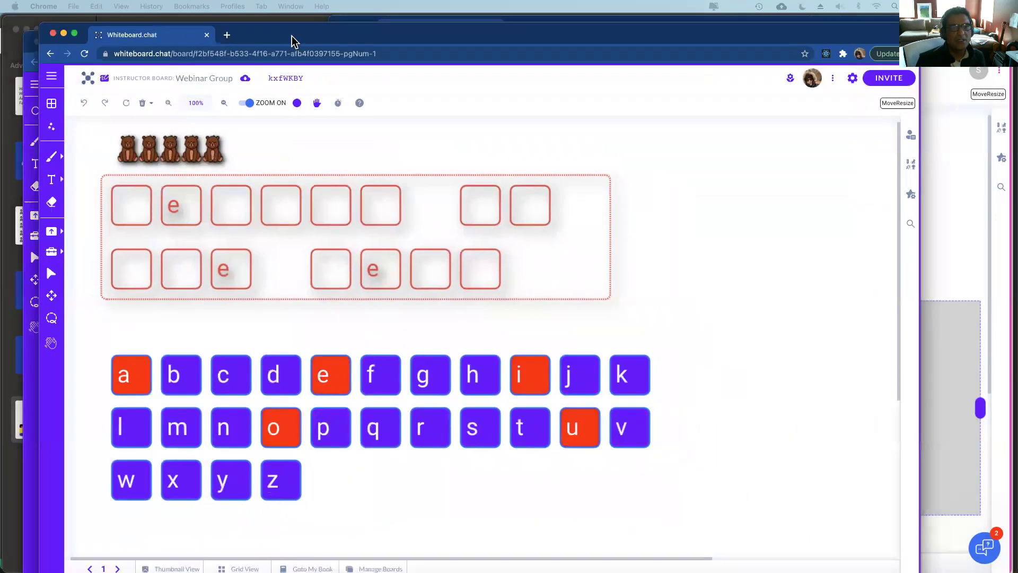
click(302, 279)
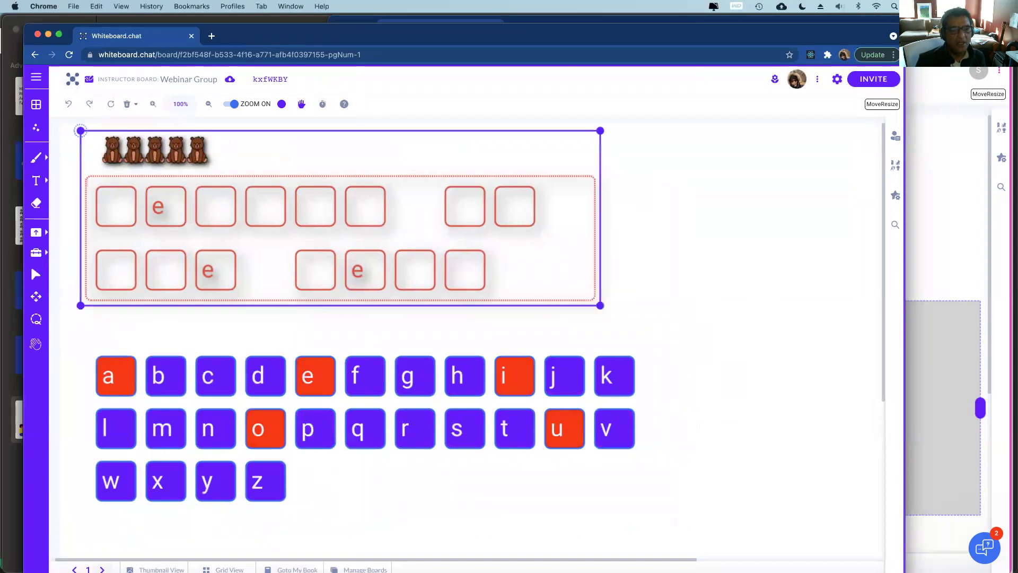
Review page 2's map puzzle pieces and world map options, then return to page 1.
click(102, 568)
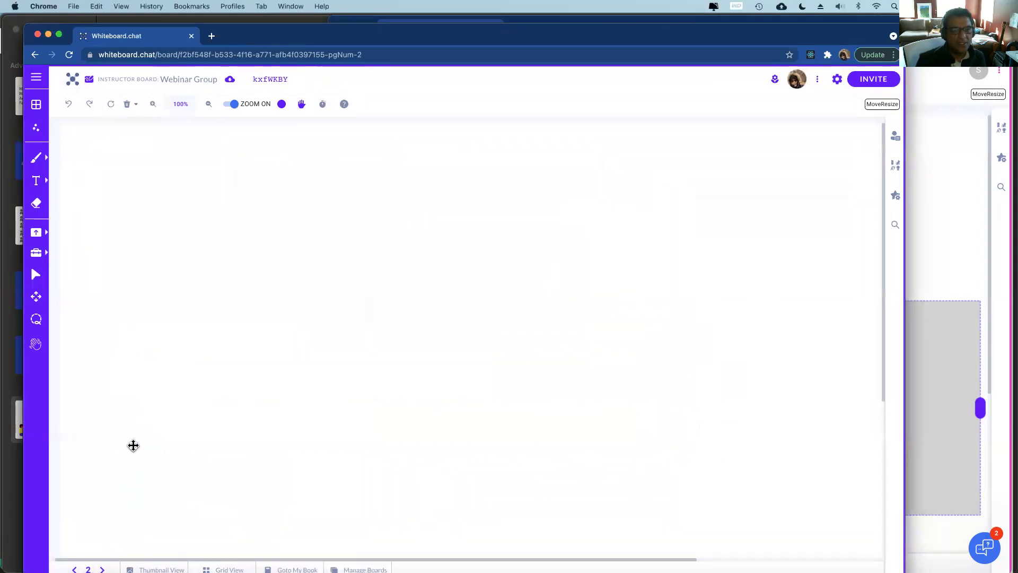
click(237, 371)
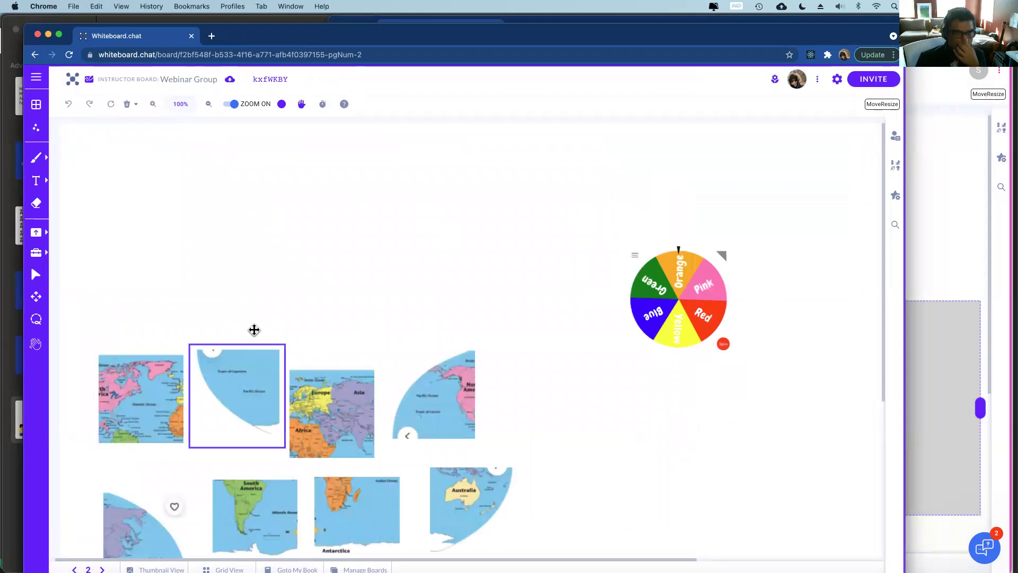
click(106, 549)
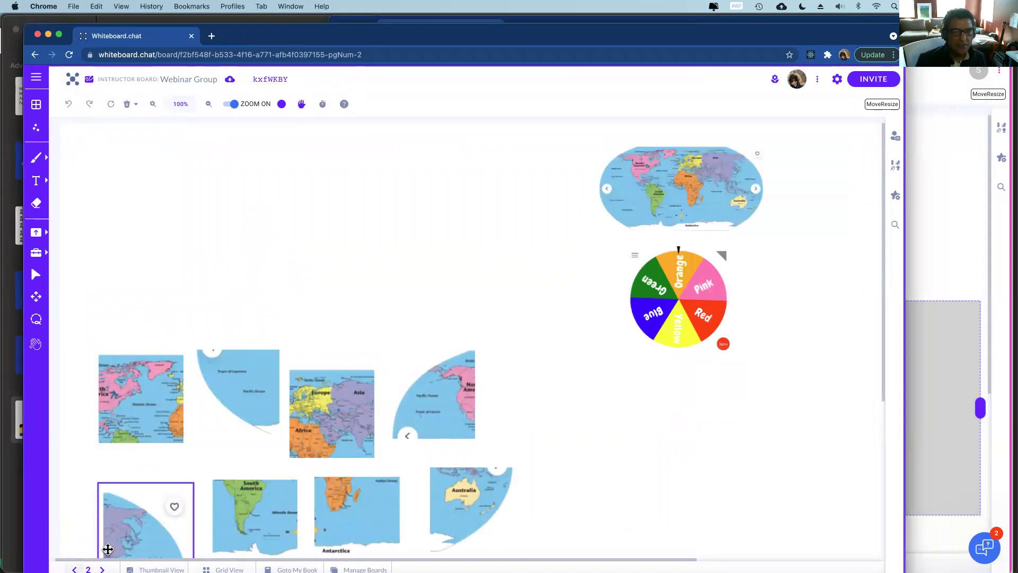
click(627, 177)
right_click(627, 179)
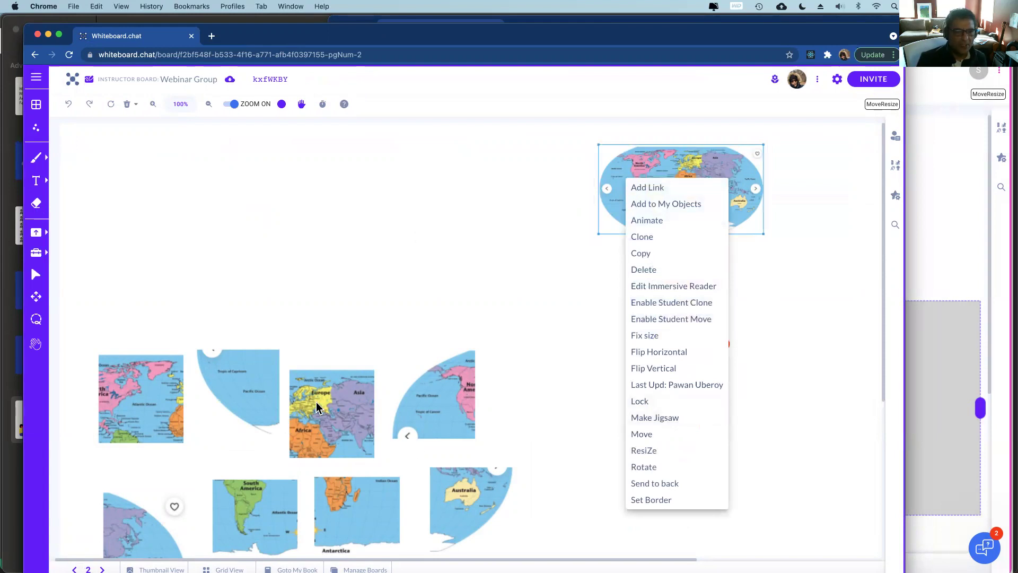
click(389, 262)
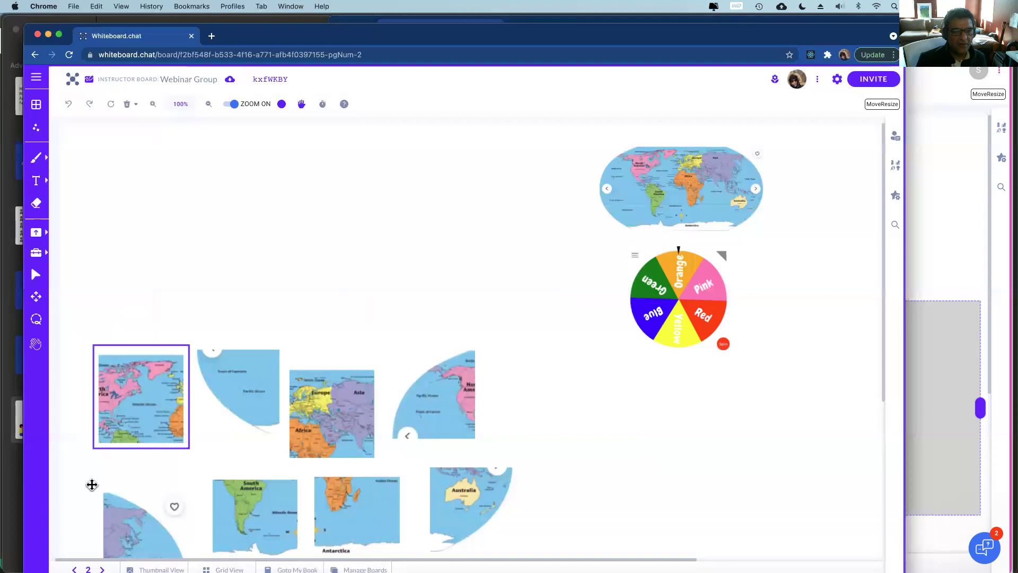
click(74, 569)
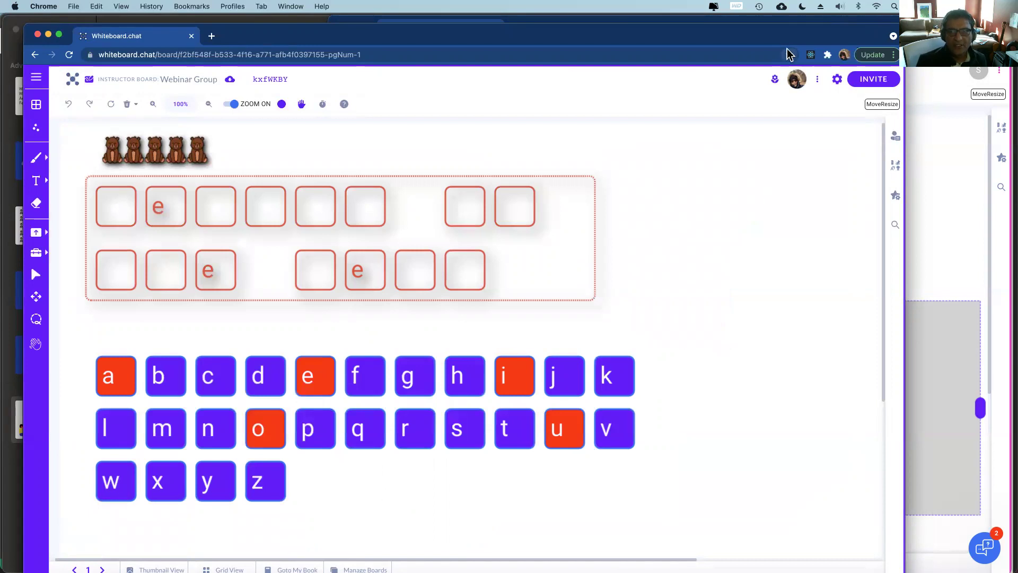
Copy the Webinar Group board's student invite URL from the INVITE options.
click(872, 79)
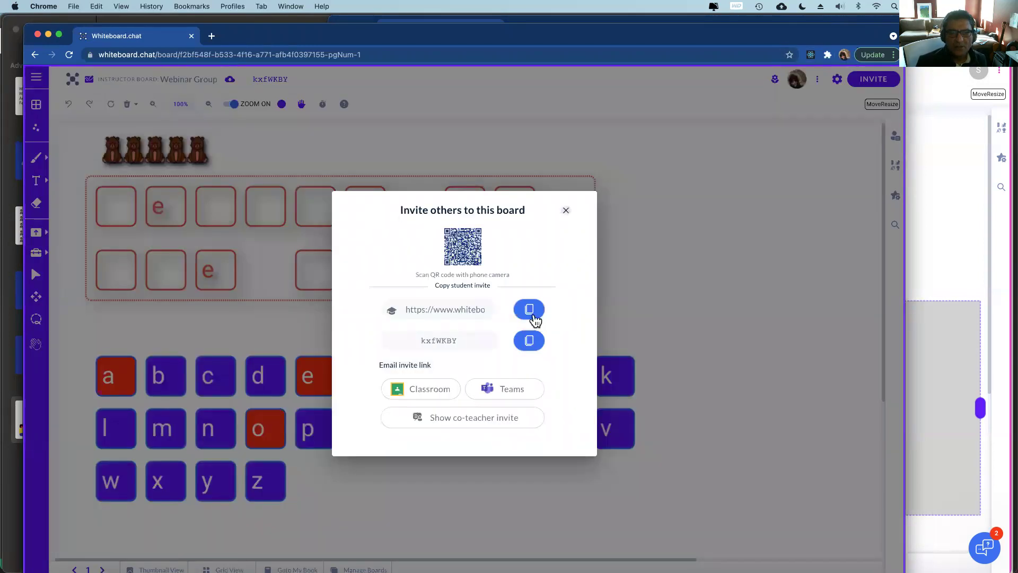
click(530, 310)
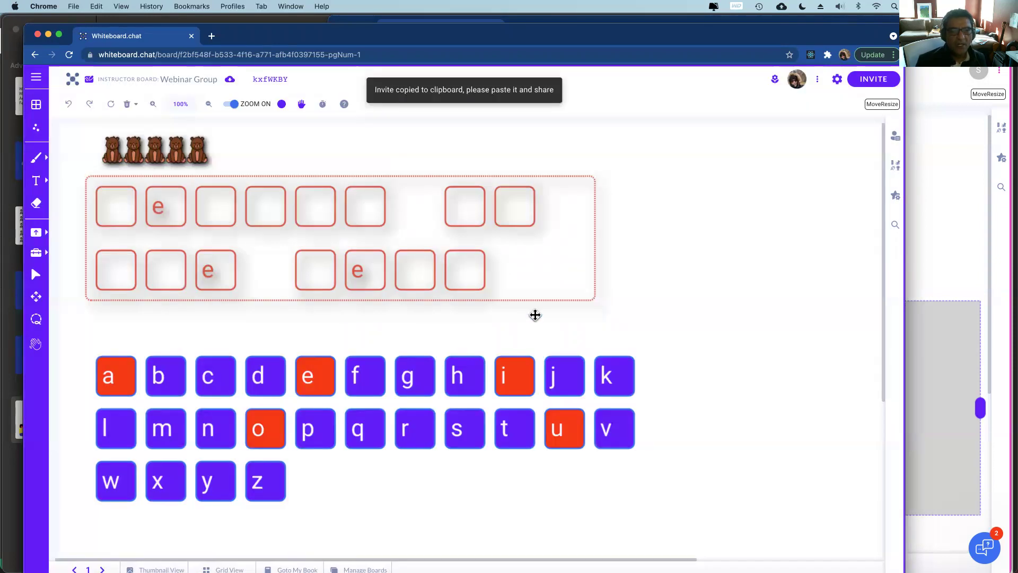
click(275, 281)
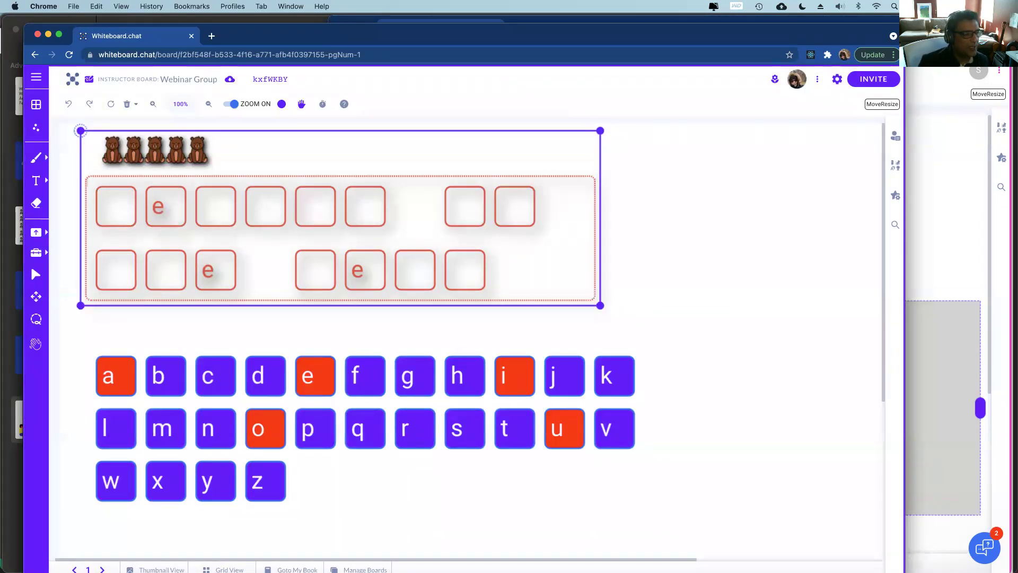
key(Escape)
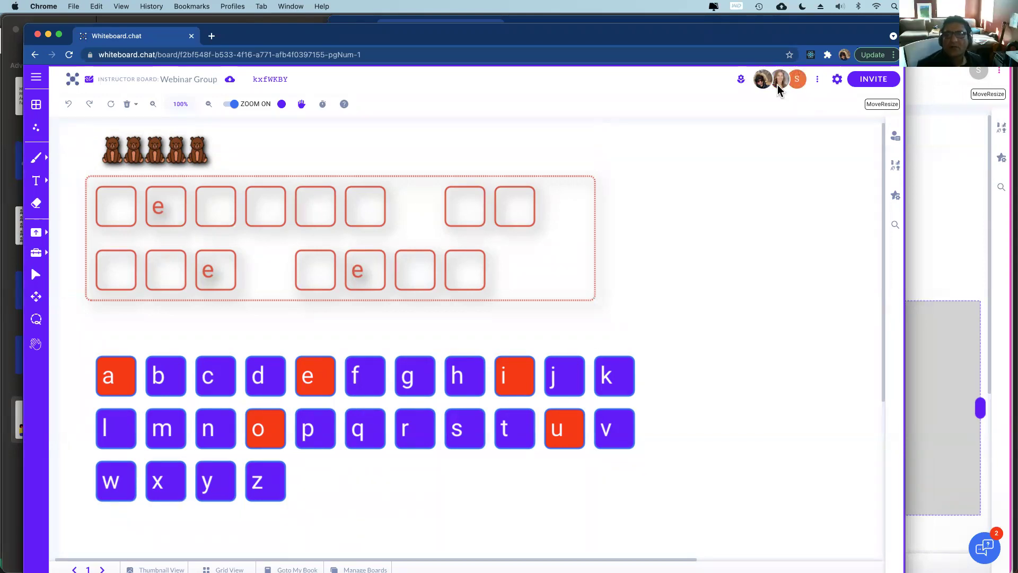
Review the Participants list, then open Grid View showing the four student boards.
click(776, 84)
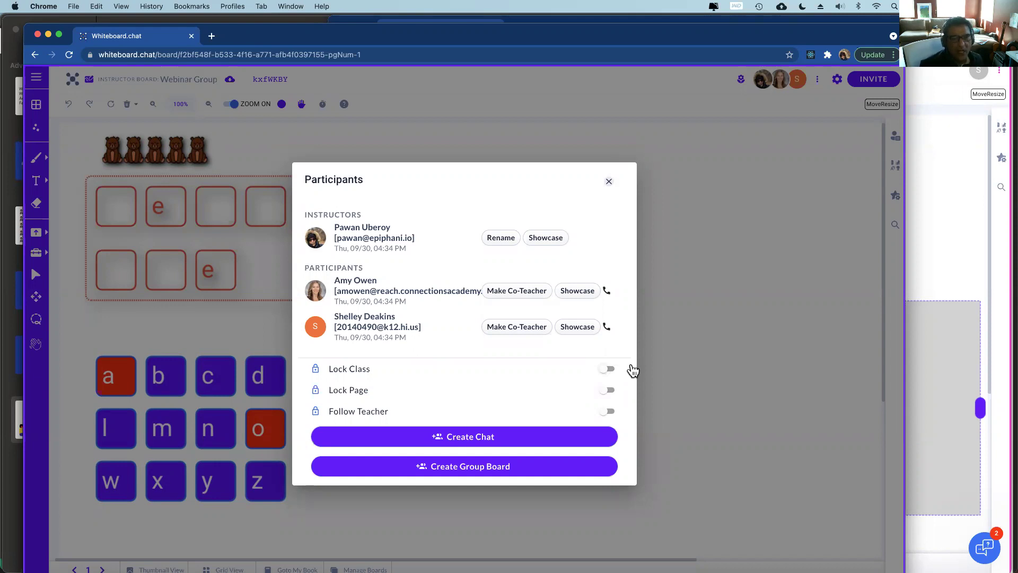
click(688, 345)
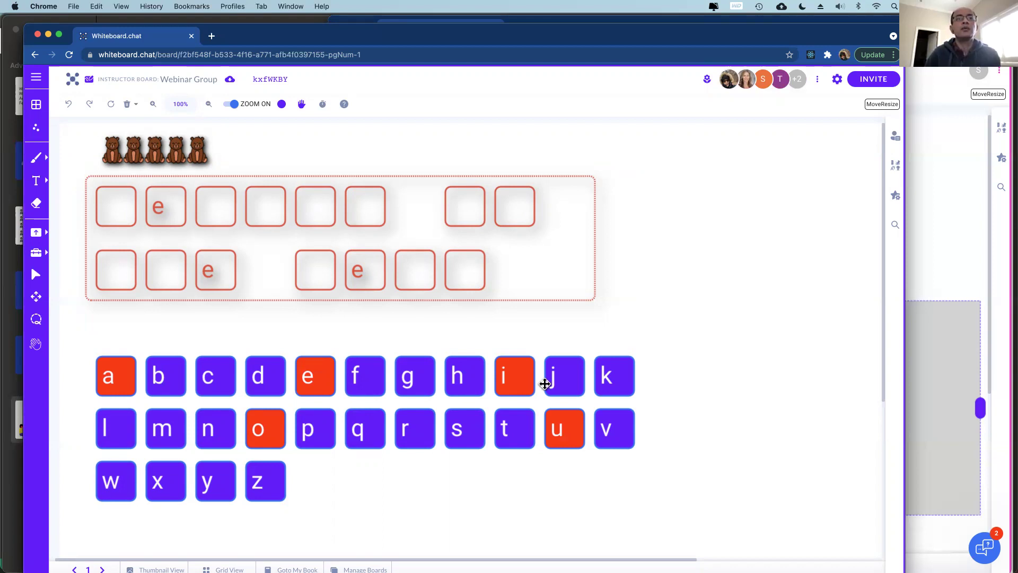
click(224, 568)
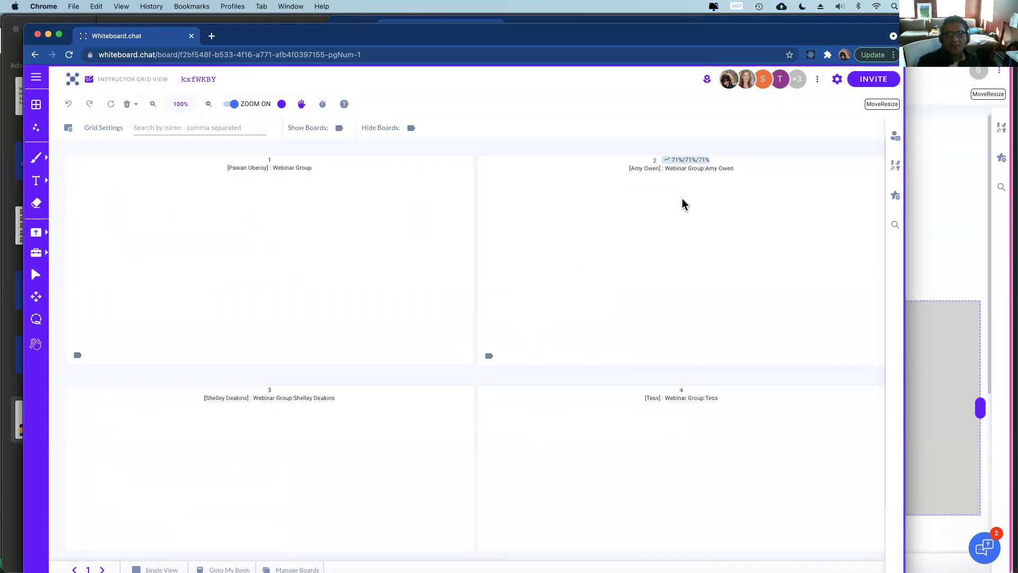
Showcase the second student's board to the class, inspect its letter frames, then disable showcasing.
click(701, 219)
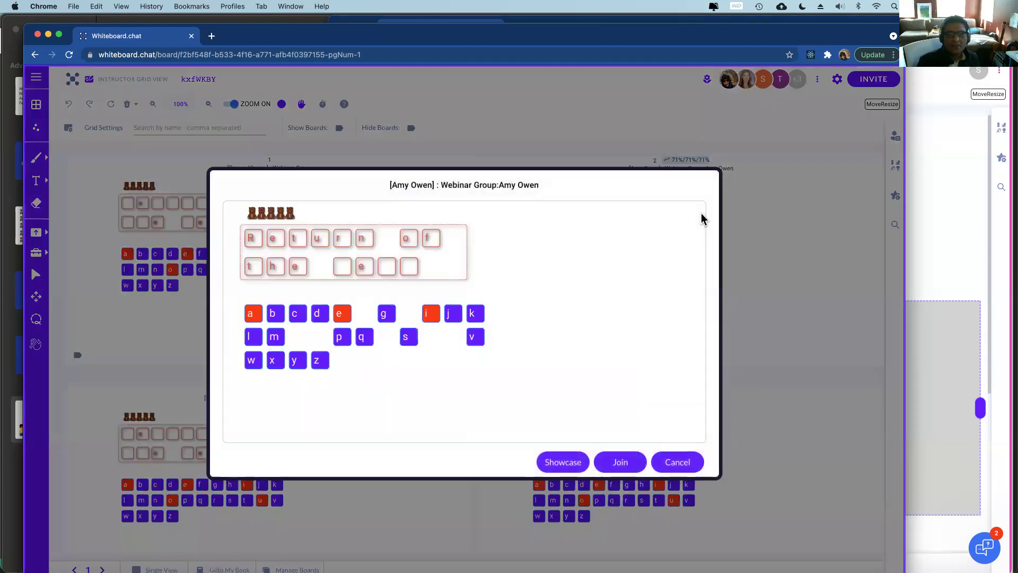
click(563, 462)
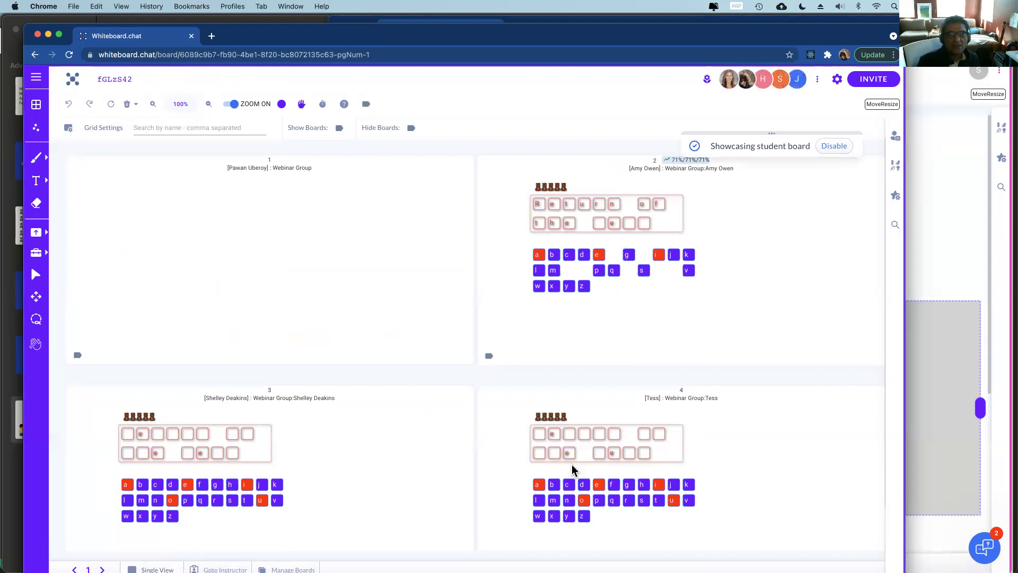
click(226, 569)
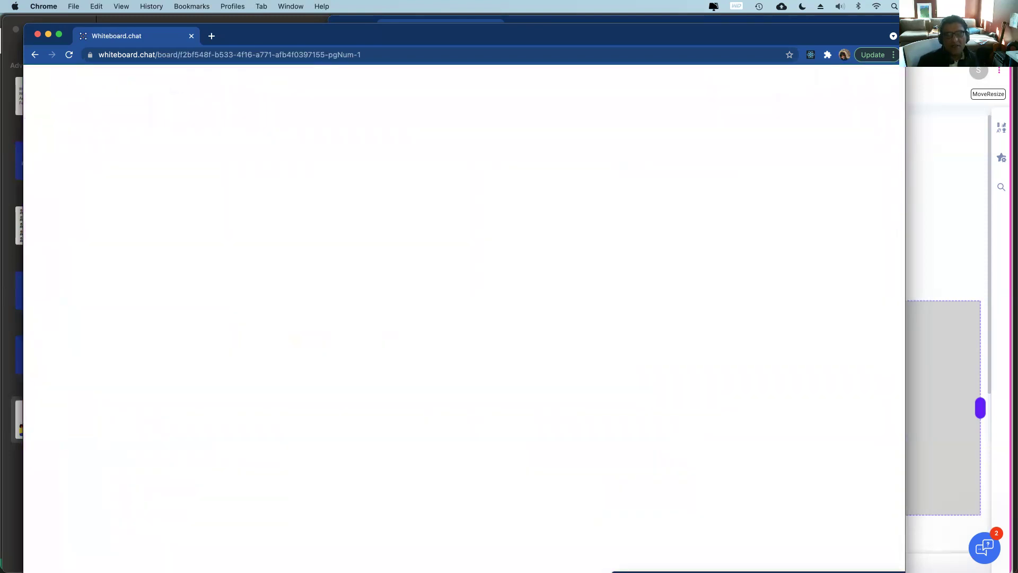
click(596, 194)
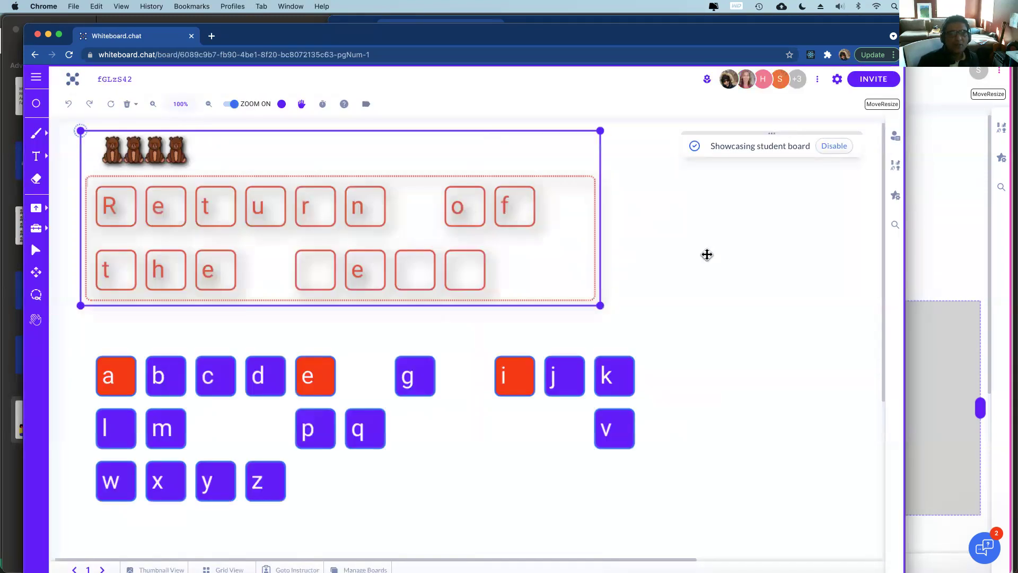
click(753, 192)
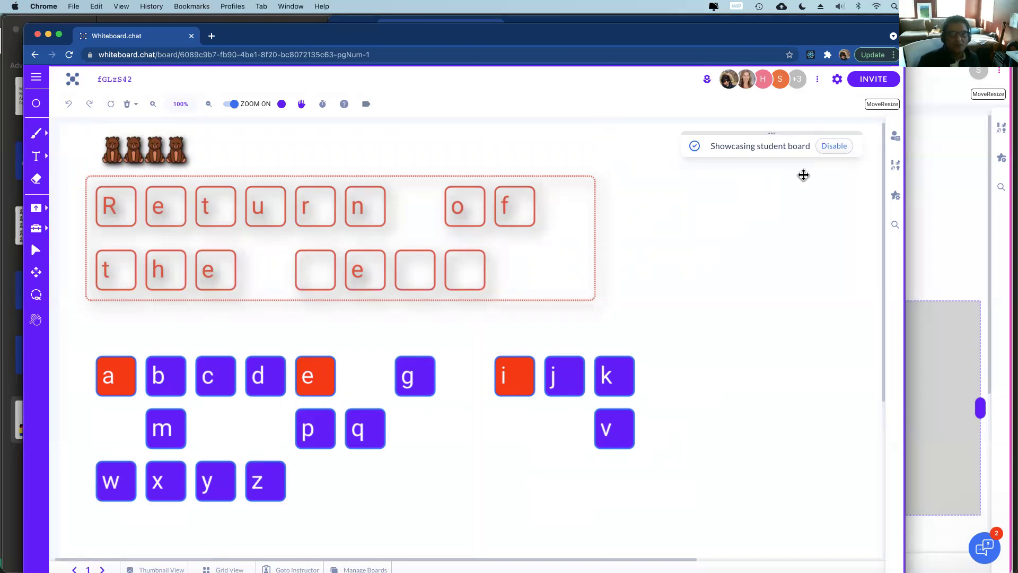
click(843, 153)
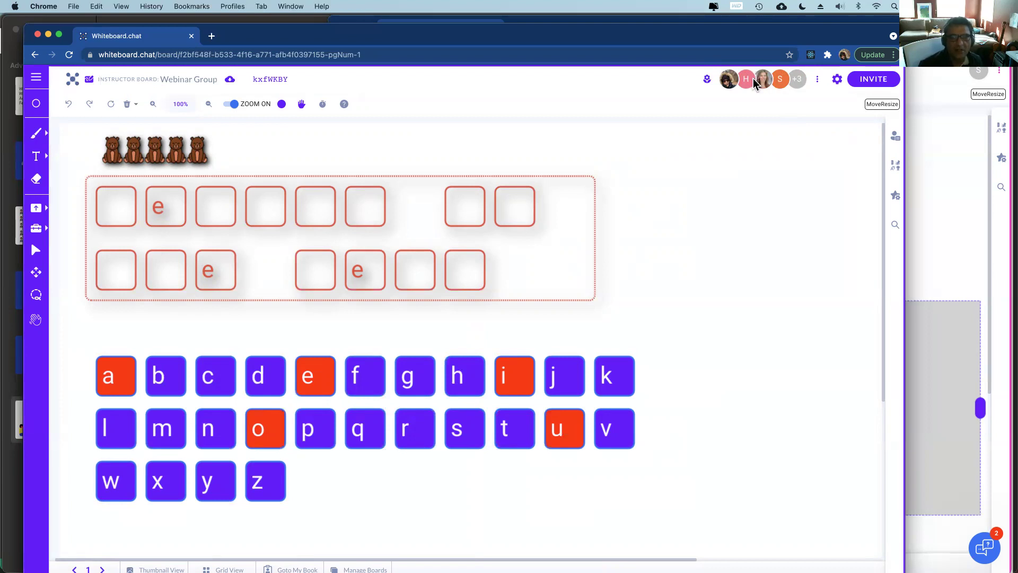
Auto-create groups of 3 from Create Group Board, producing auto-1 and auto-2.
click(752, 78)
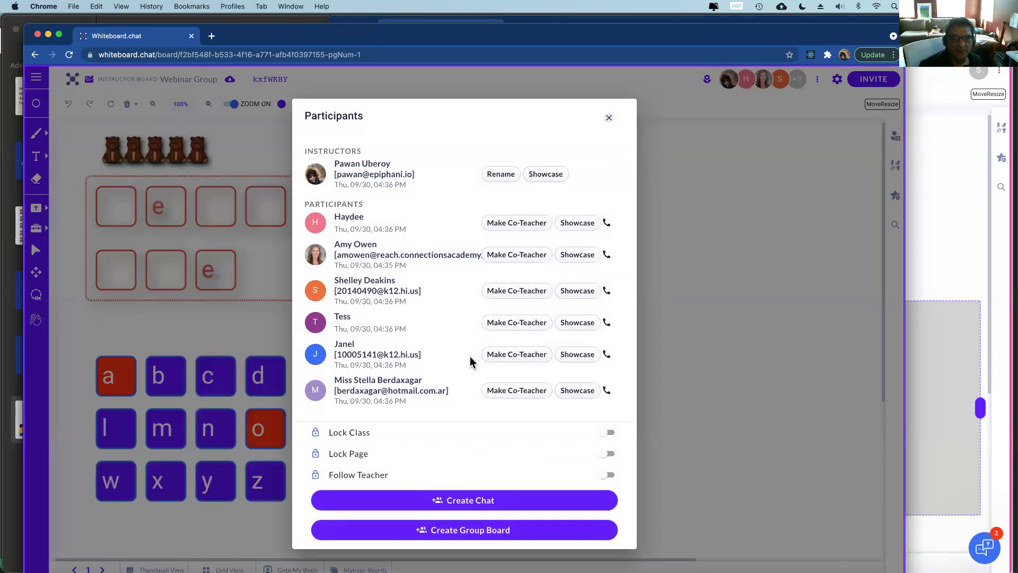
click(450, 530)
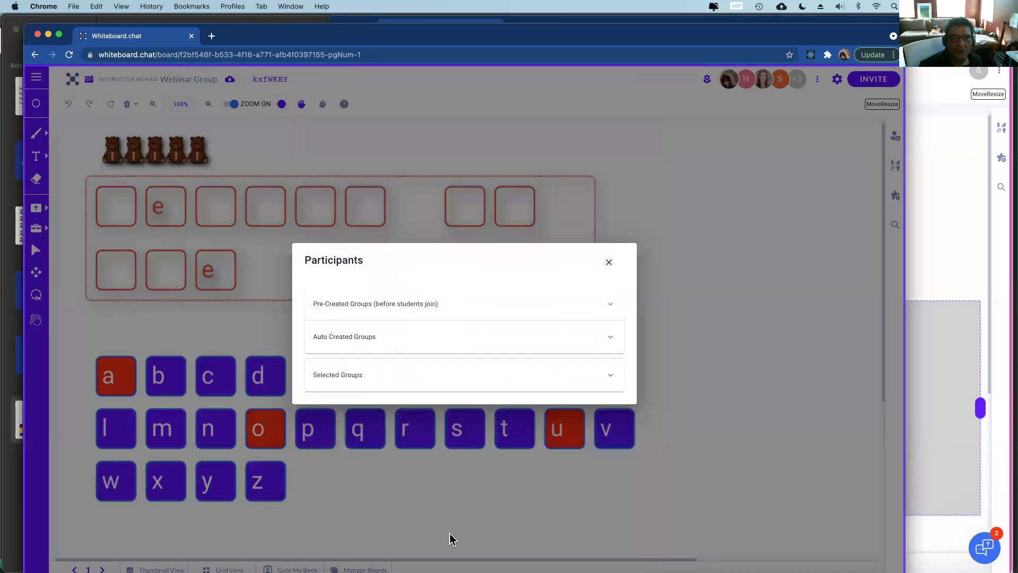
click(371, 353)
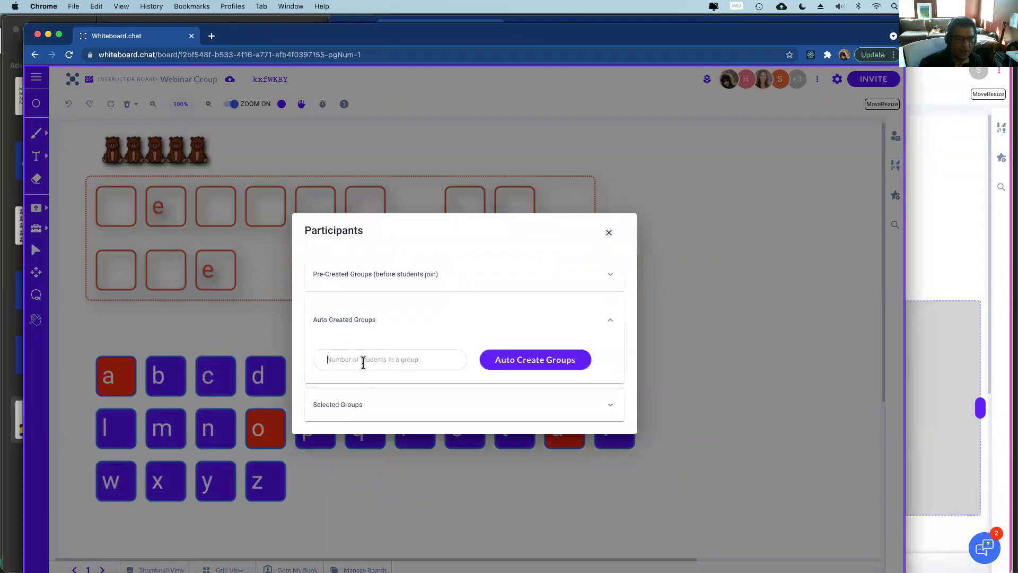
text(3)
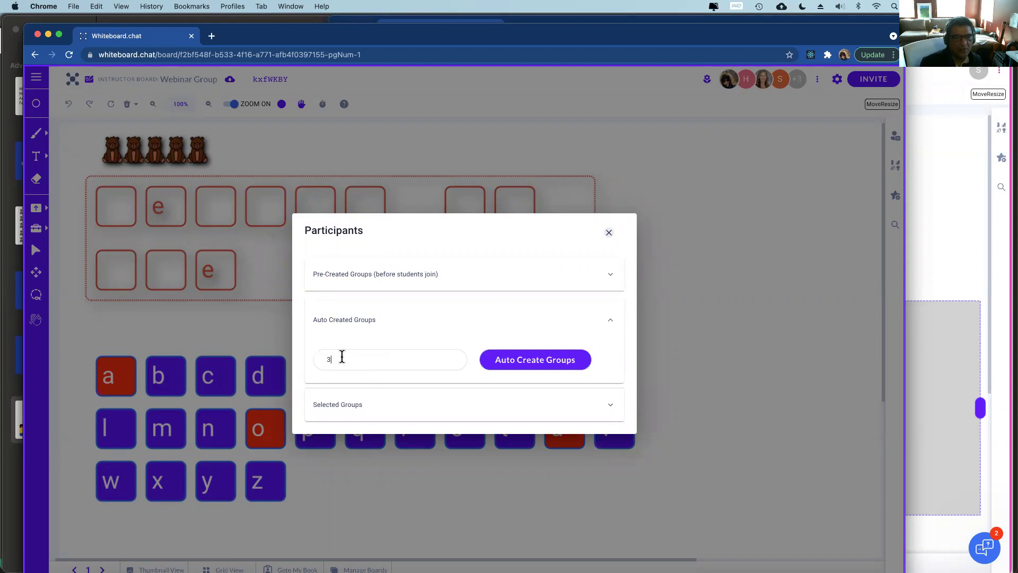
click(560, 362)
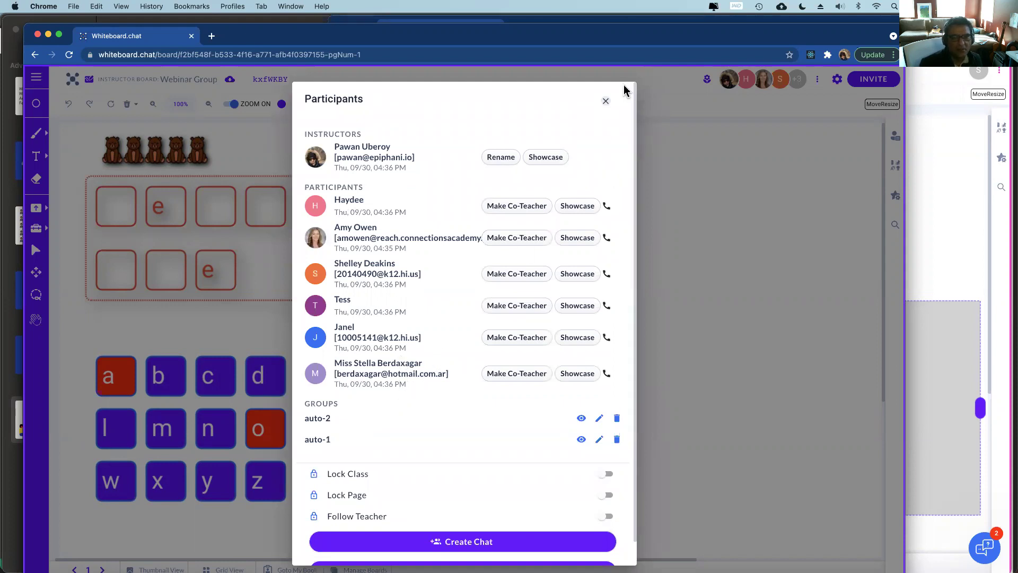
click(605, 102)
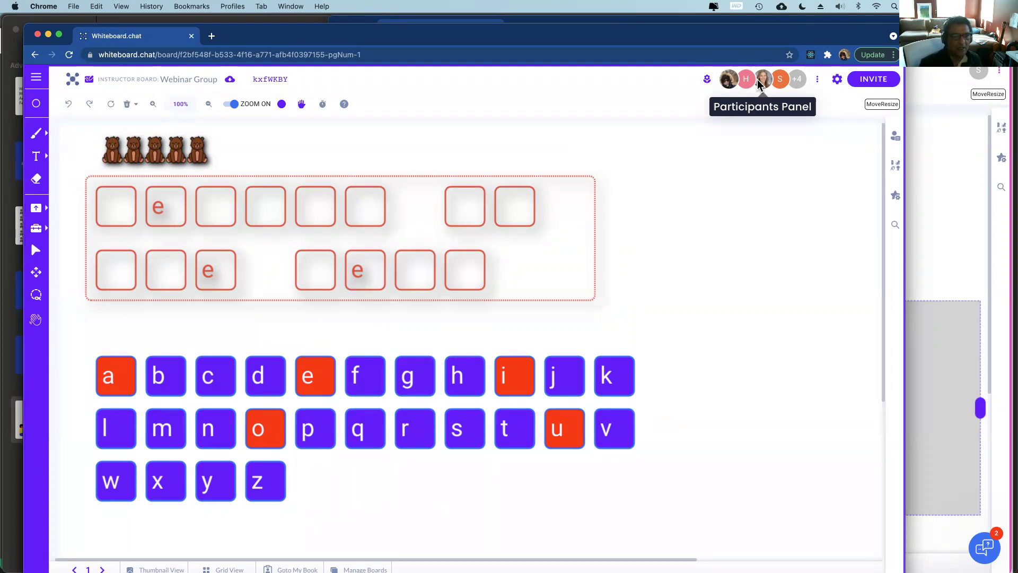
click(375, 143)
click(37, 276)
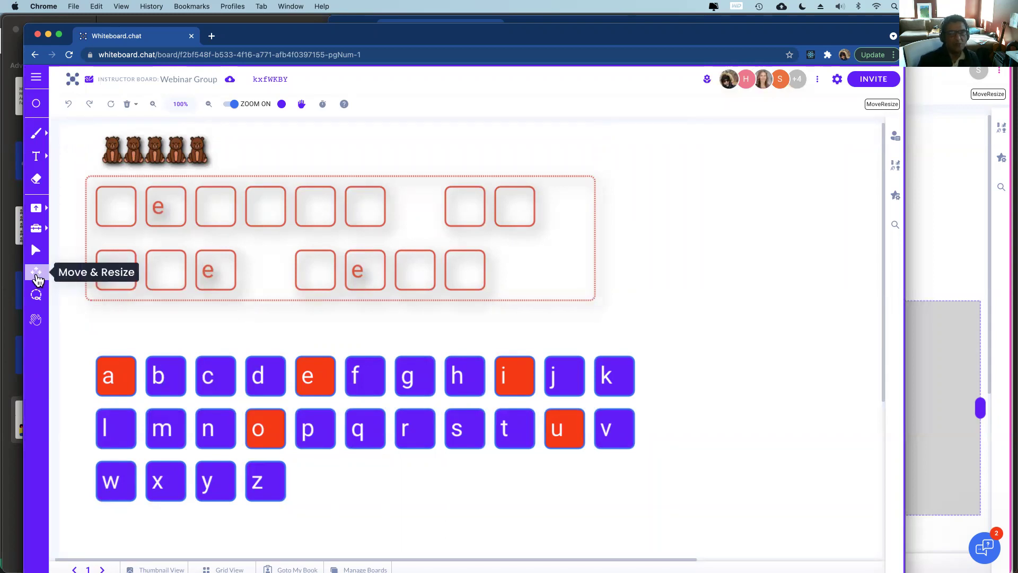
click(572, 187)
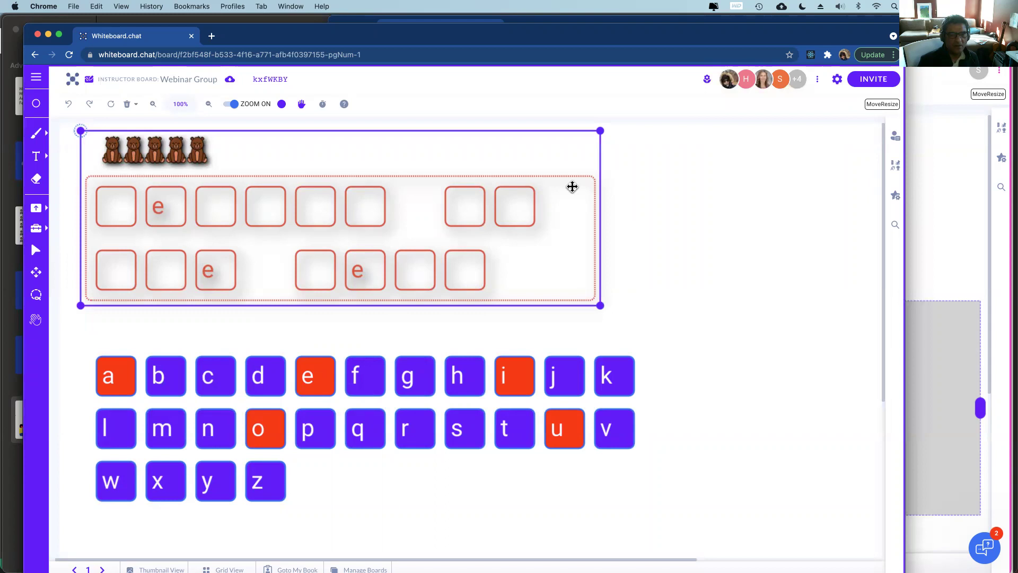
click(741, 216)
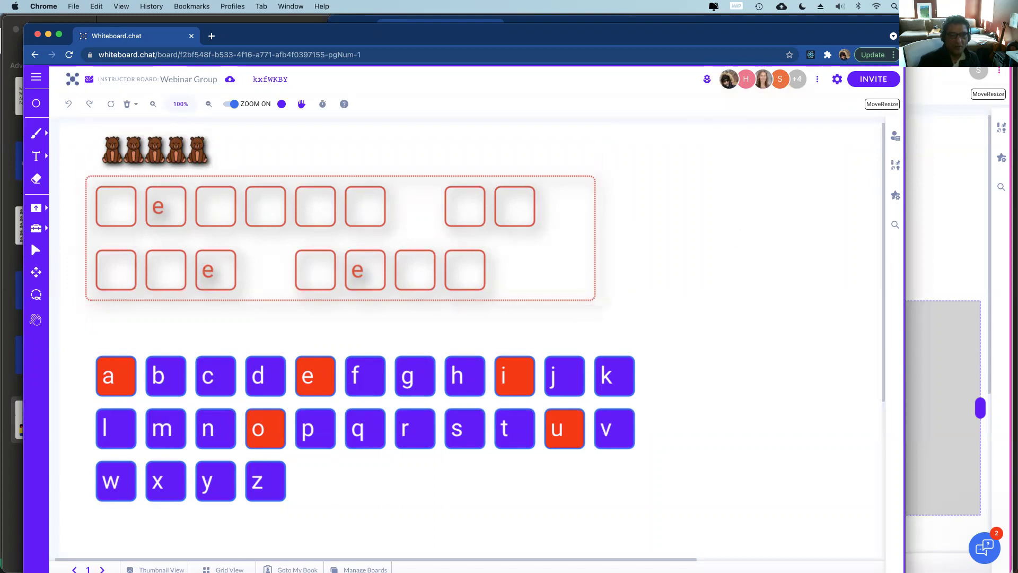
click(224, 568)
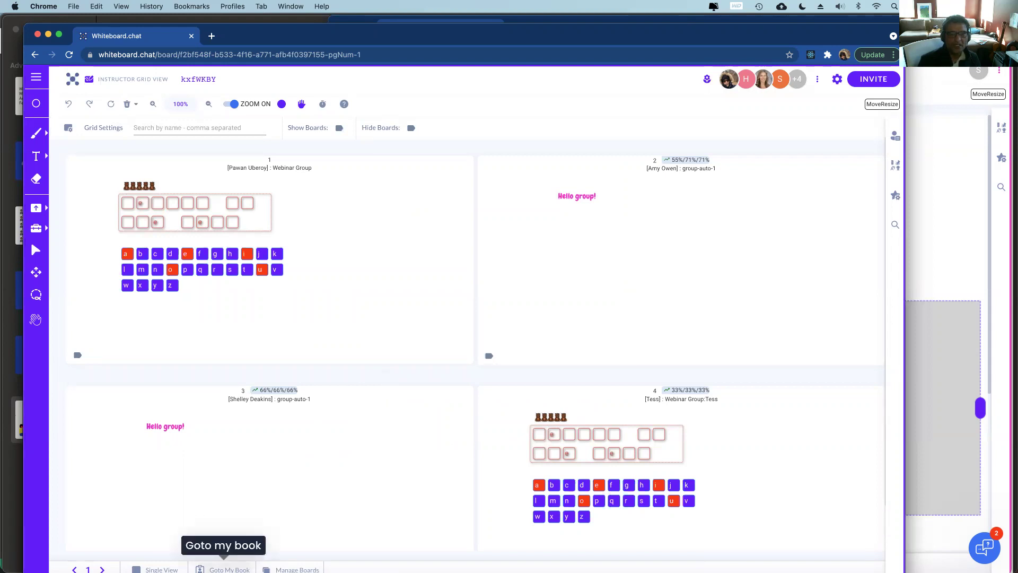
click(223, 568)
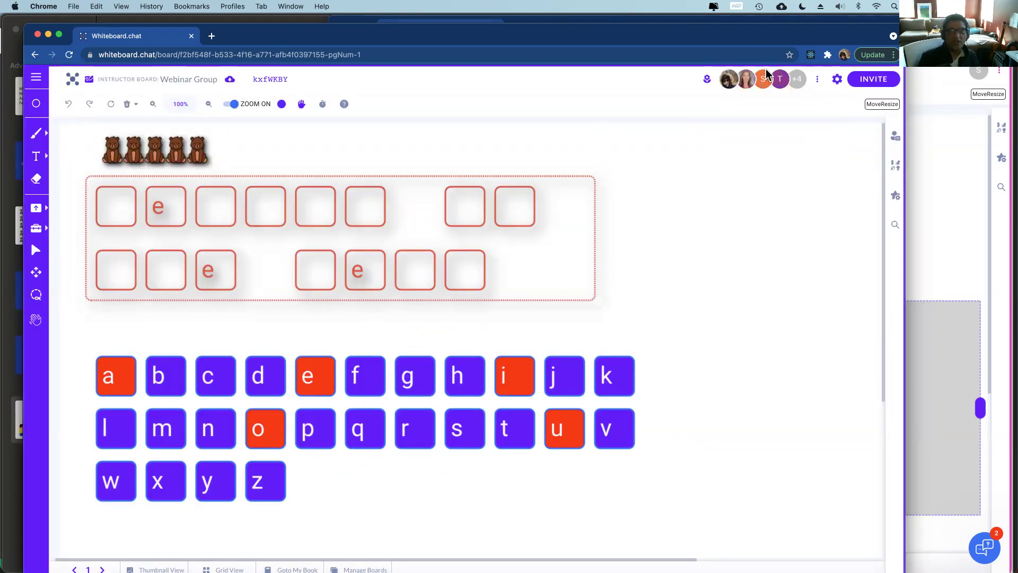
click(766, 78)
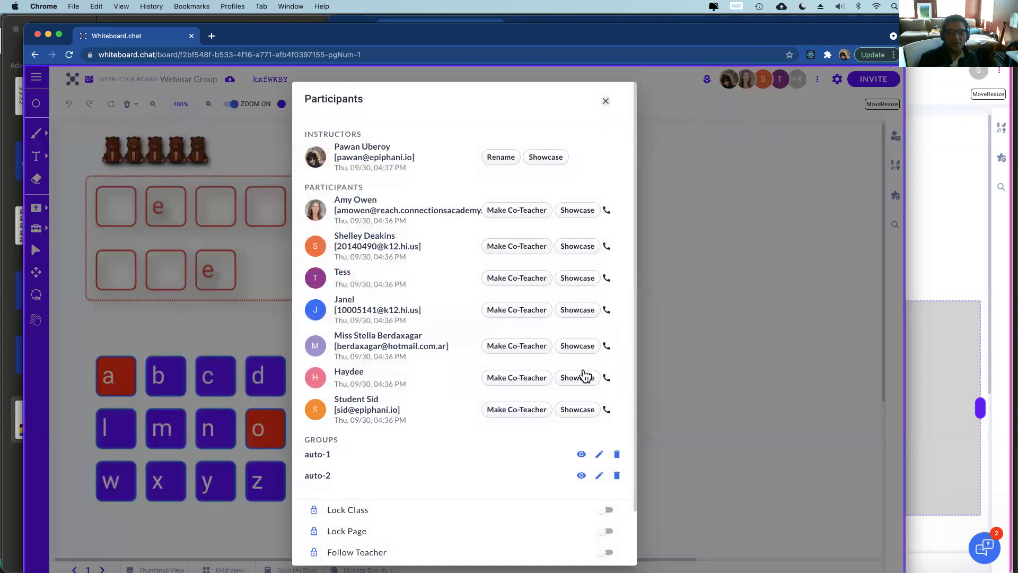
click(581, 455)
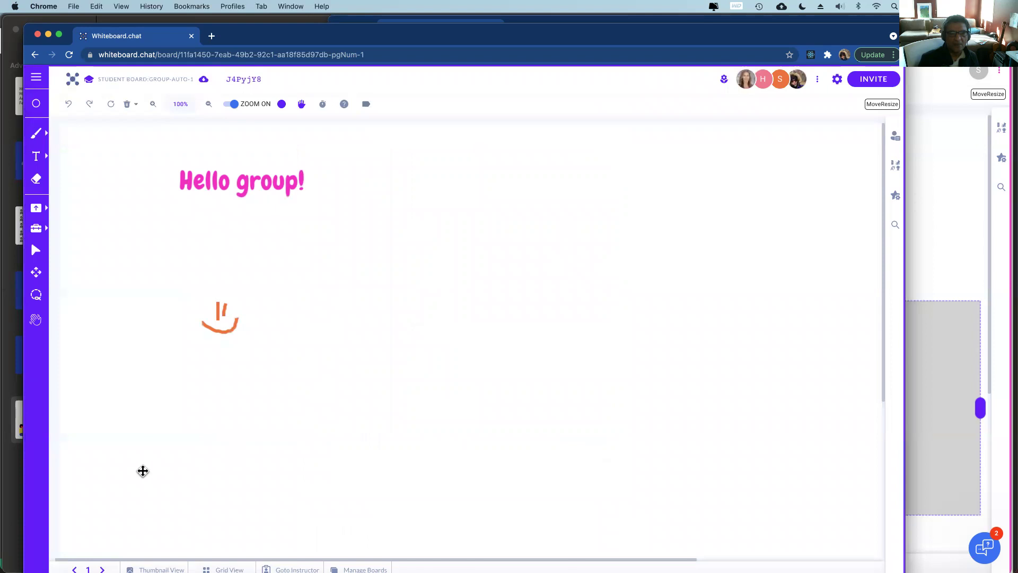
click(102, 570)
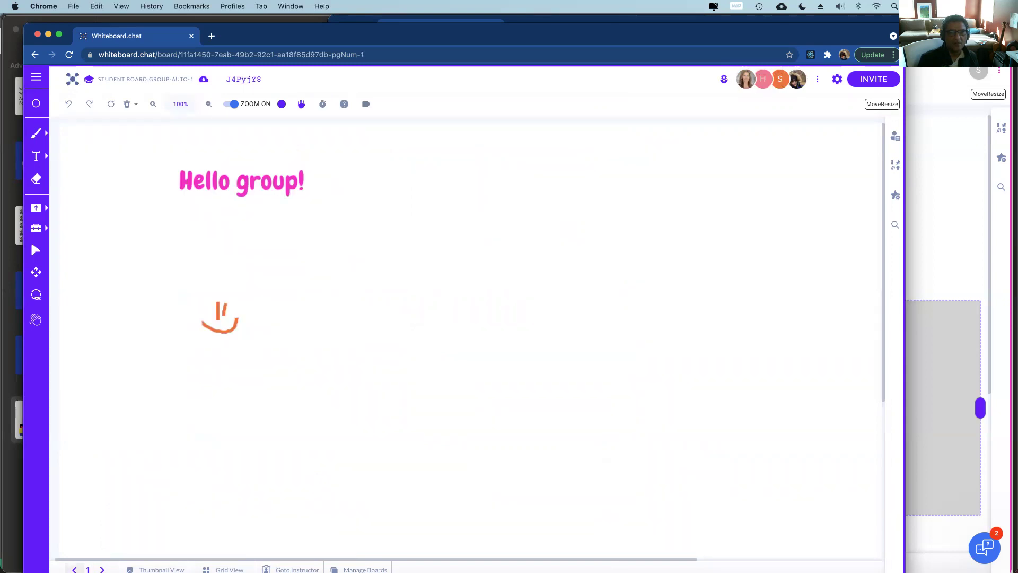
click(770, 78)
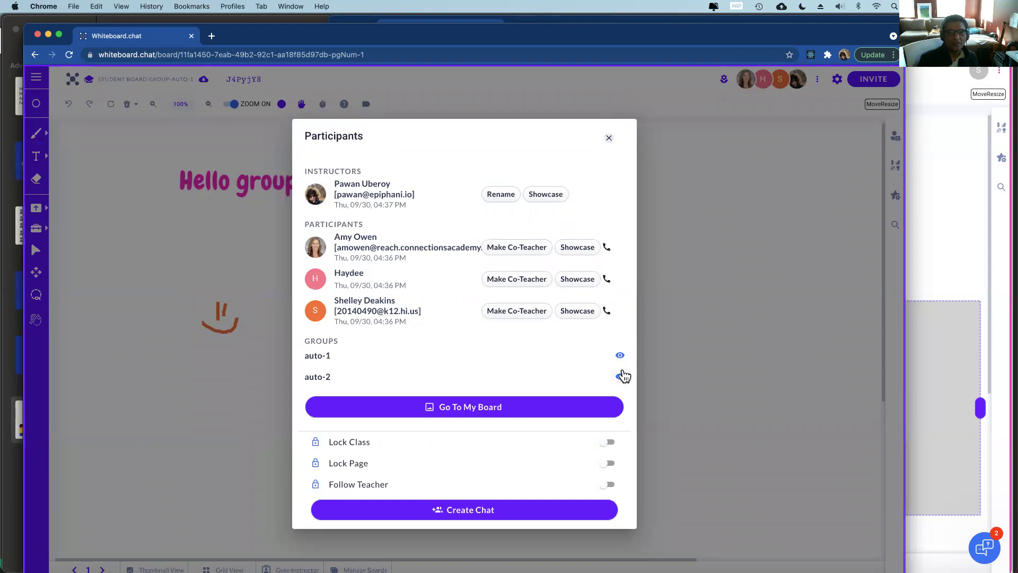
click(620, 376)
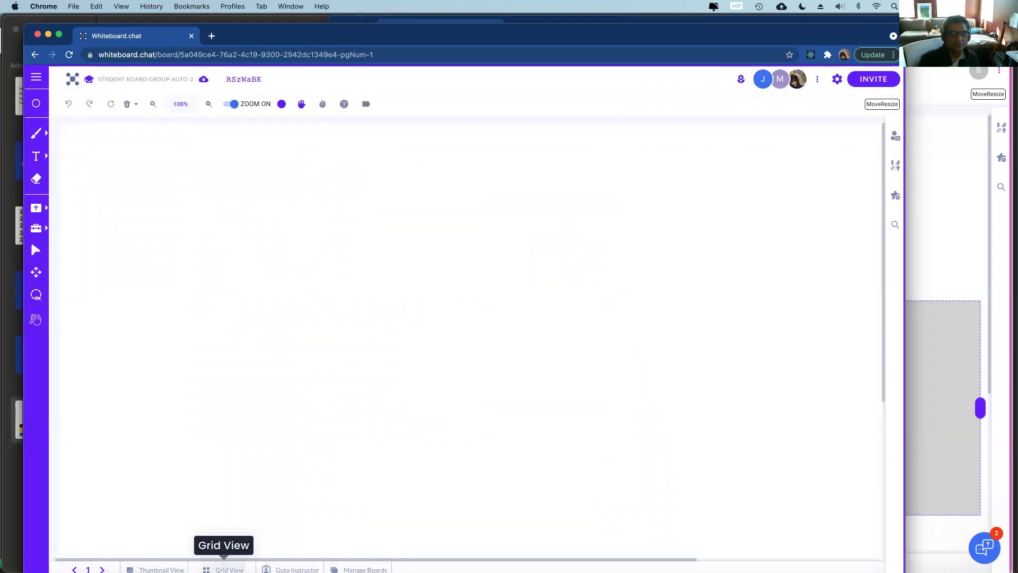
click(224, 568)
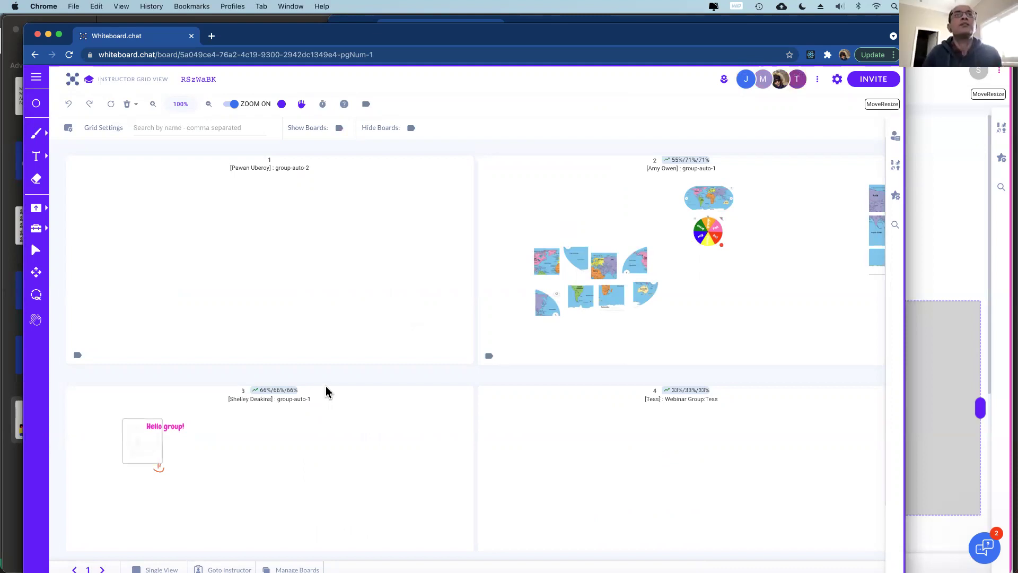
click(223, 569)
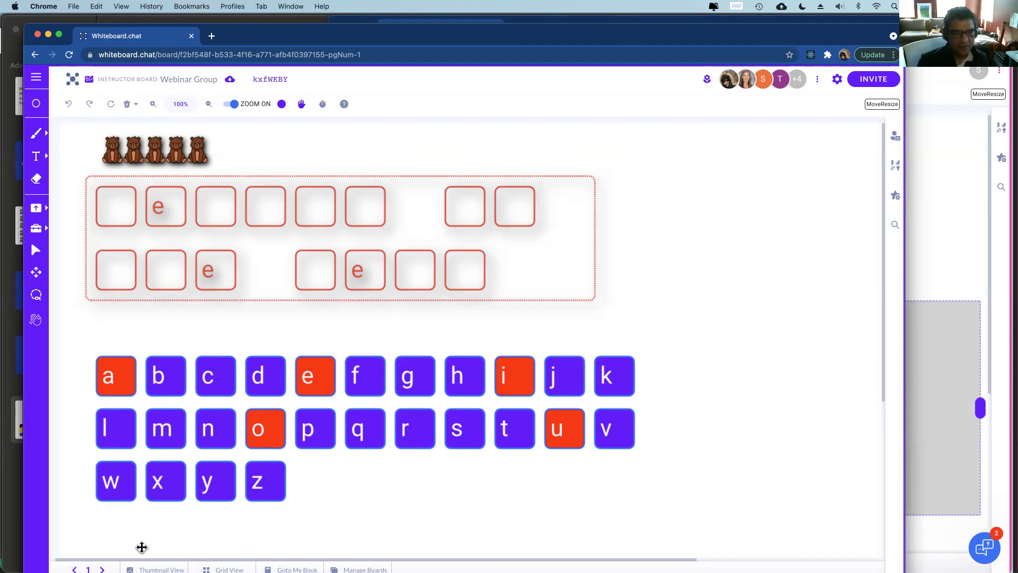
Bring the Webinar Sept30th instructor window to the front and nudge it up into position.
click(356, 270)
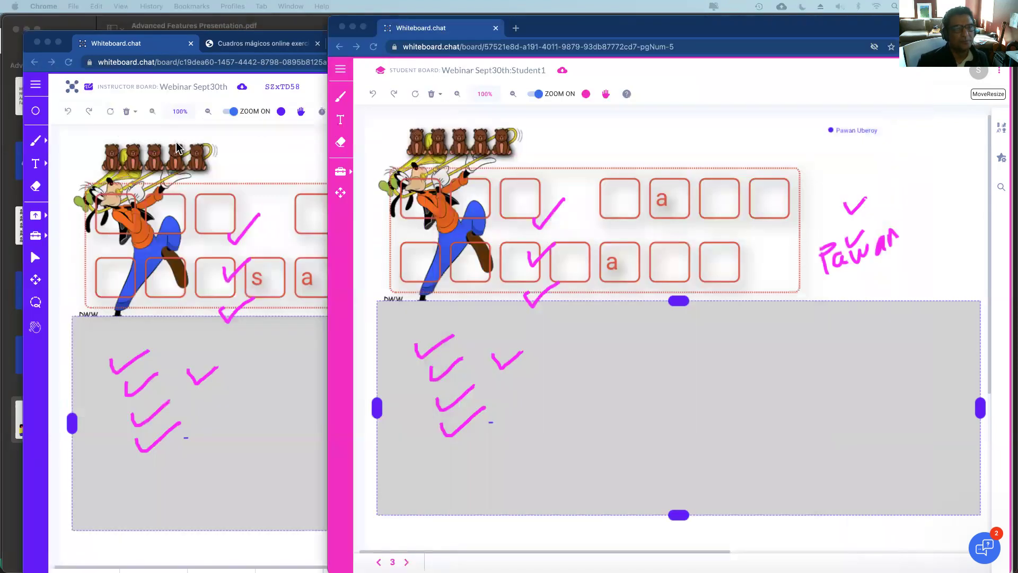
click(177, 147)
click(212, 359)
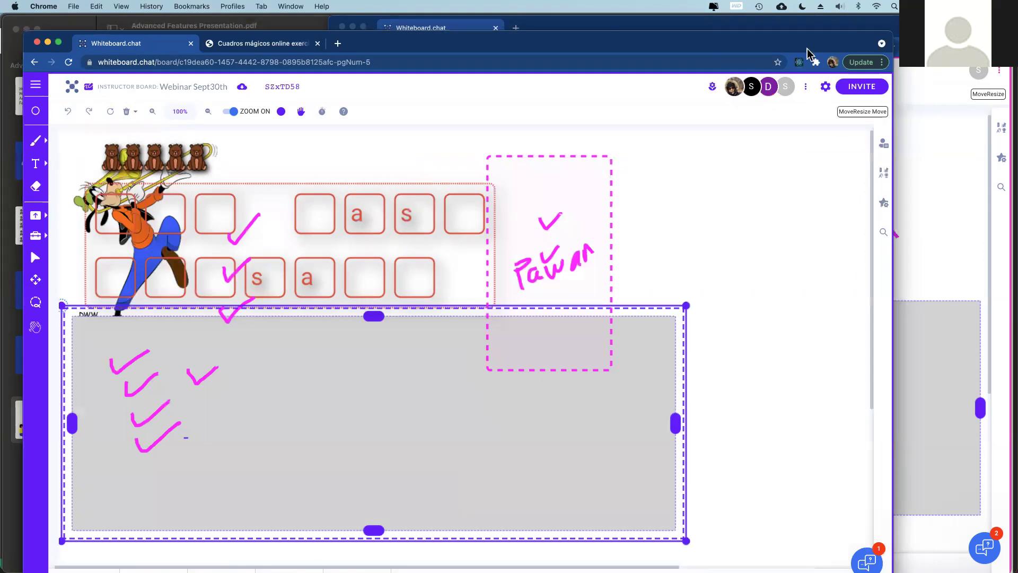
drag(801, 46, 802, 41)
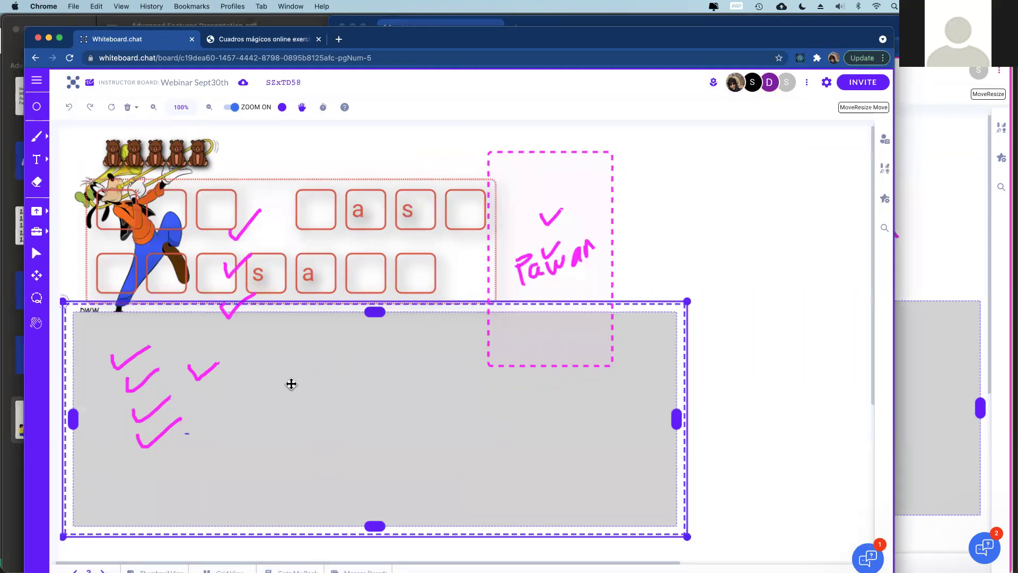
mouse_move(114, 572)
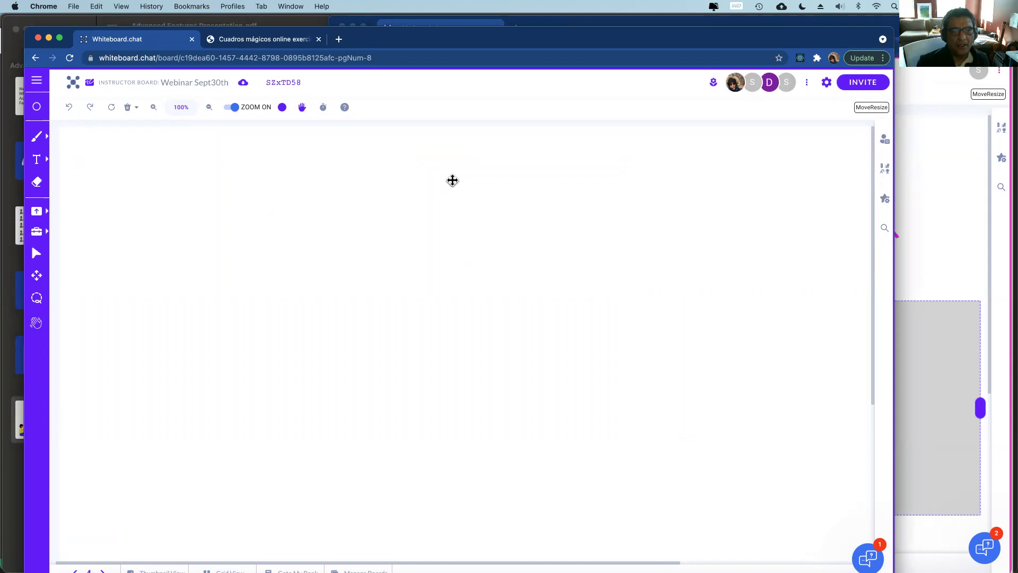
drag(793, 43, 792, 30)
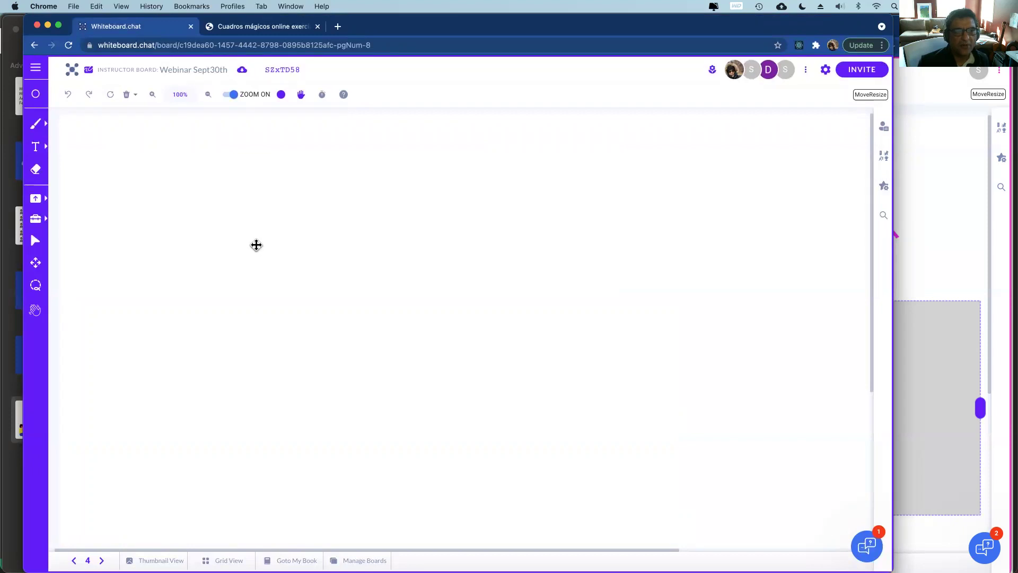
click(73, 70)
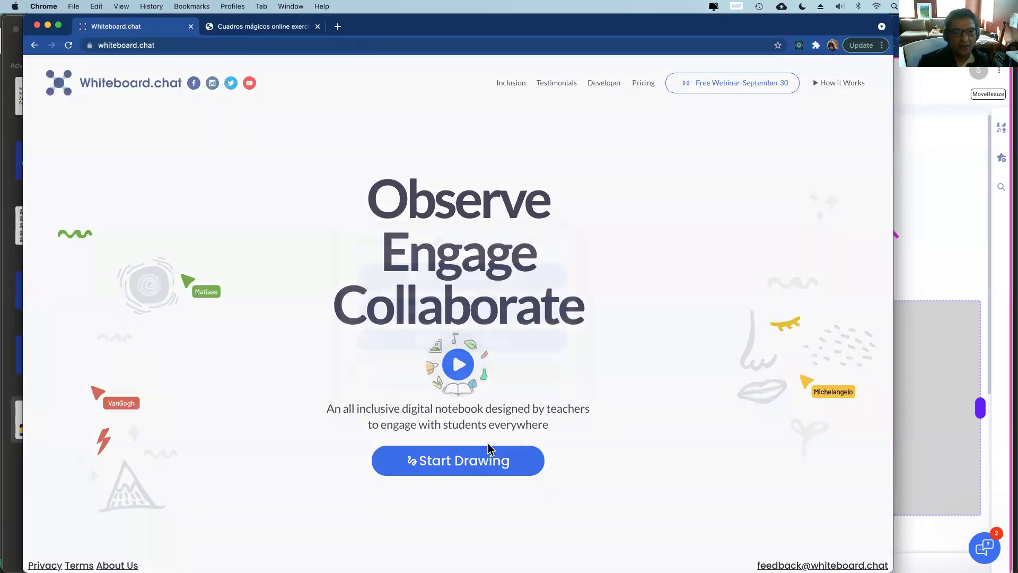
Start a new teaching board and draw a large numeral 1 on page 1.
click(488, 450)
click(484, 281)
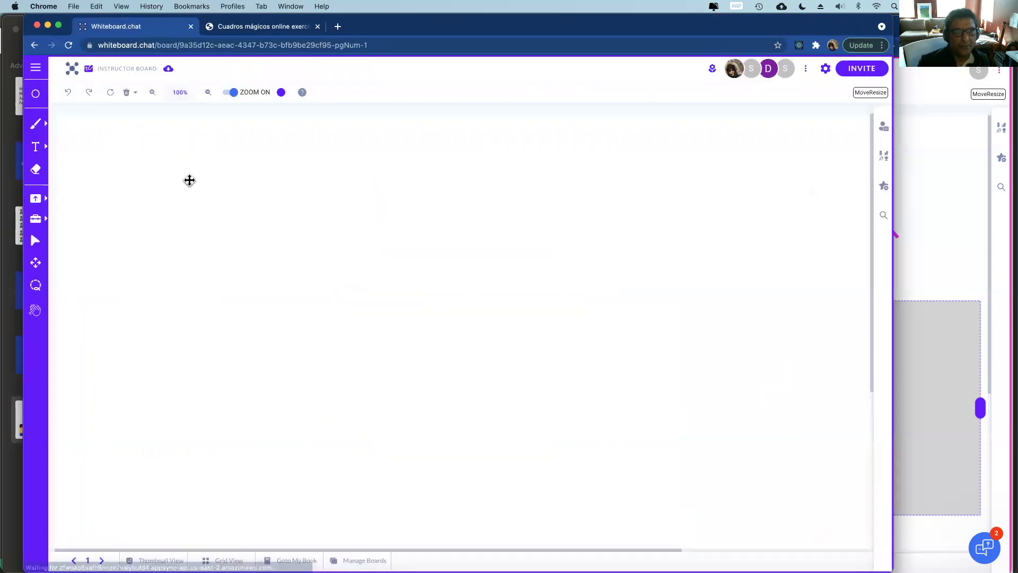
mouse_move(395, 240)
mouse_down()
mouse_move(437, 185)
mouse_move(442, 293)
mouse_up()
drag(467, 341, 469, 336)
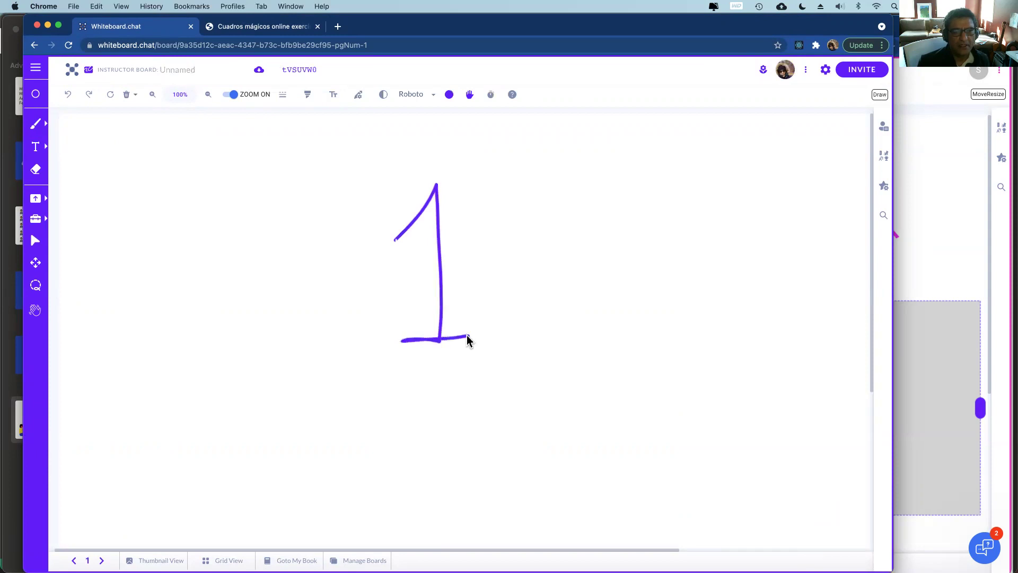
Add text boxes 'To go to page 2 solve:' and '7 + 3 = ?' beside the 1.
double_click(185, 269)
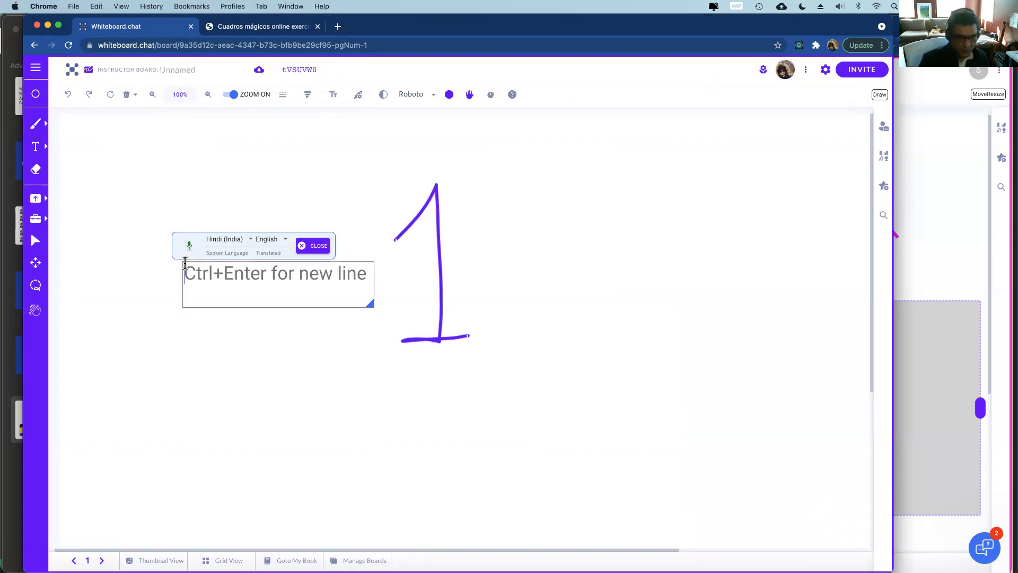
text(R)
key(BackSpace)
text(To go to page 2 solve:)
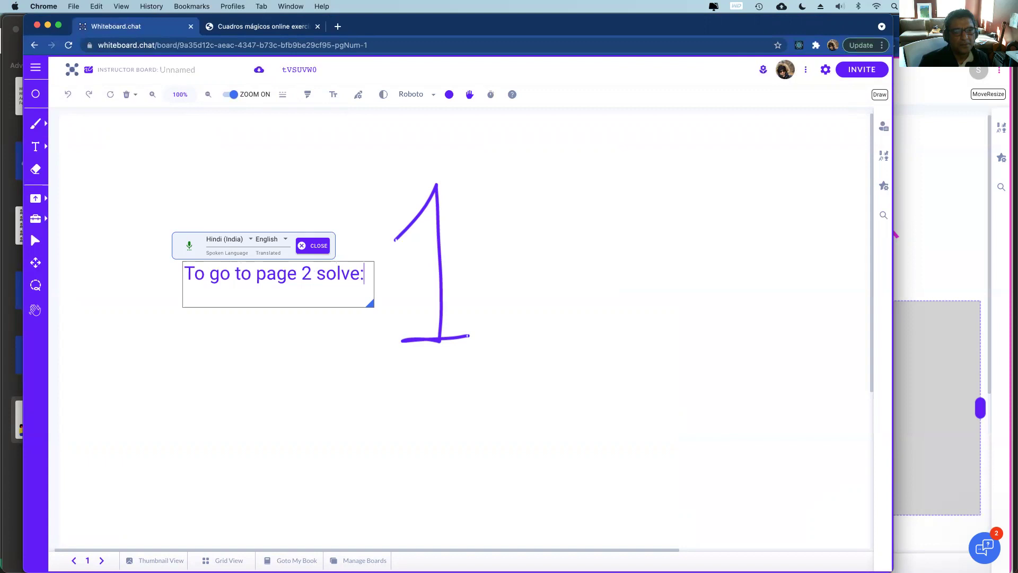
key(Escape)
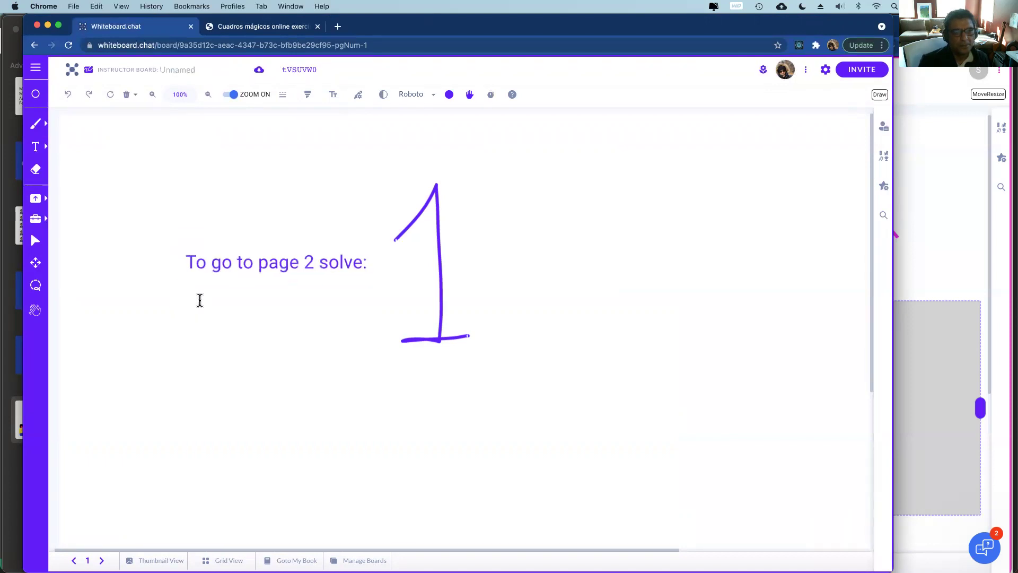
click(200, 300)
text(7 + 3 = ?)
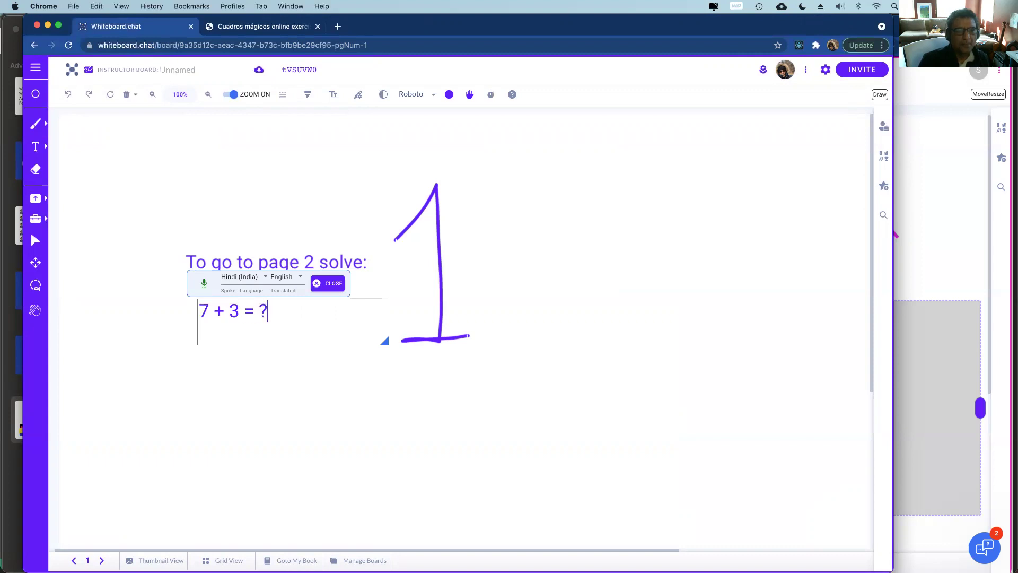
click(200, 387)
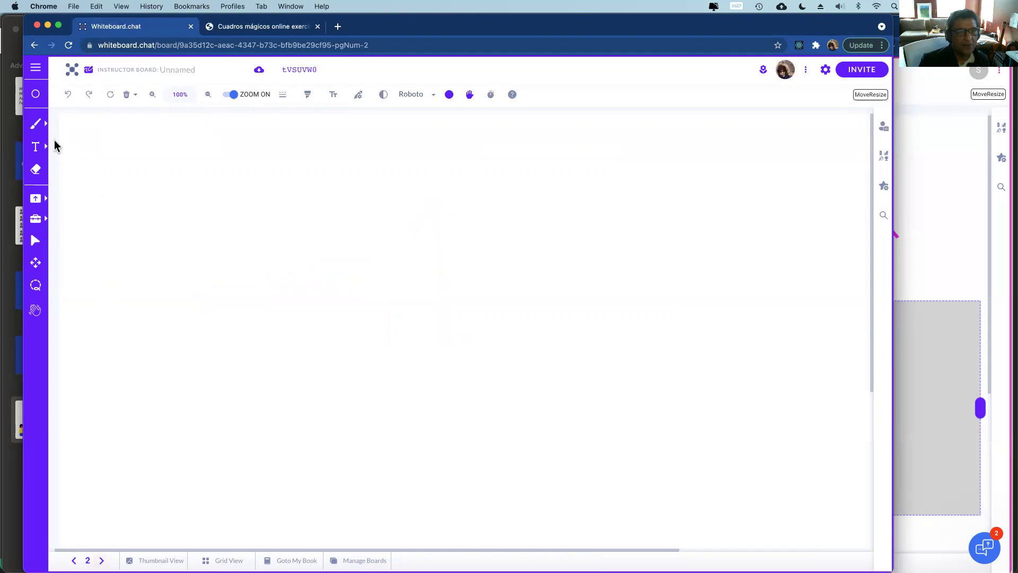
Draw a large numeral 2 freehand on page 2.
click(37, 132)
drag(268, 211, 405, 189)
drag(412, 295, 430, 329)
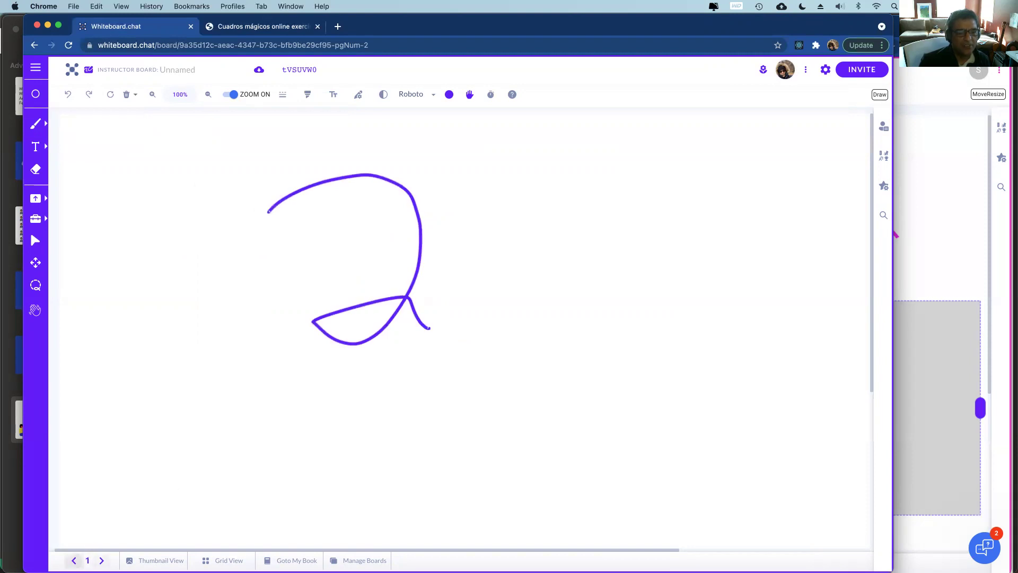
Lock page 2 with a password set from its thumbnail's Toggle password option.
click(157, 560)
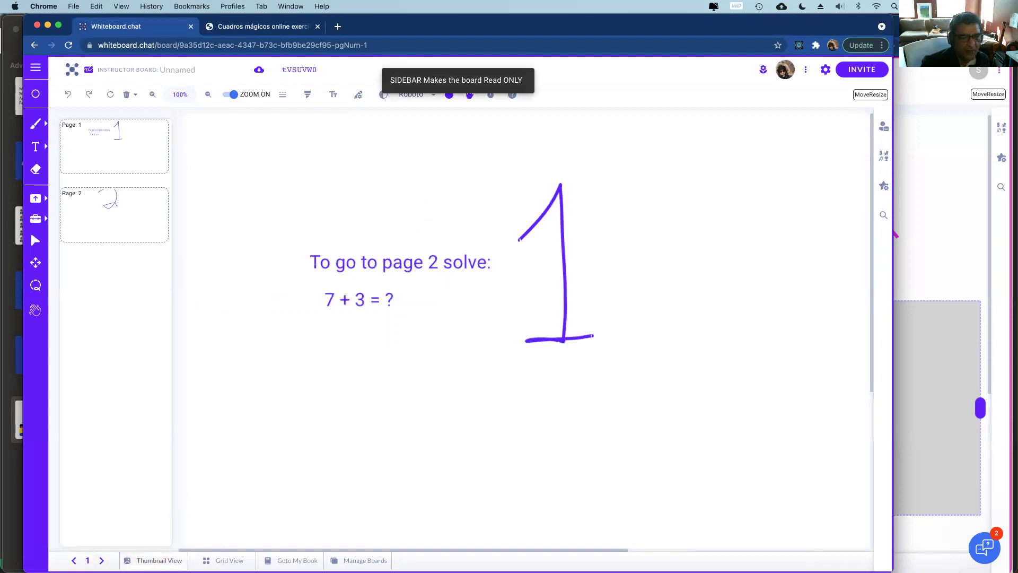
right_click(108, 223)
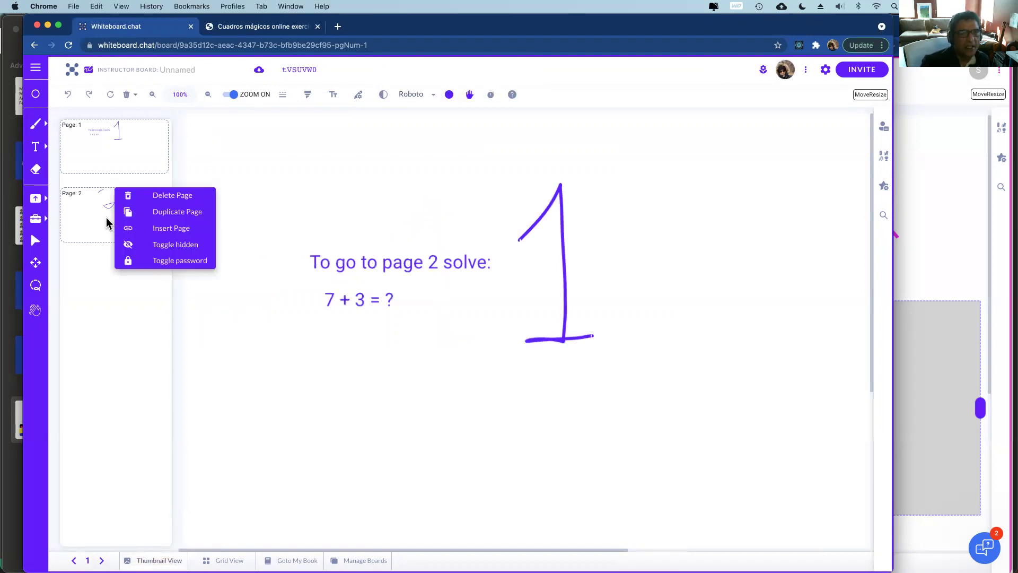
click(159, 260)
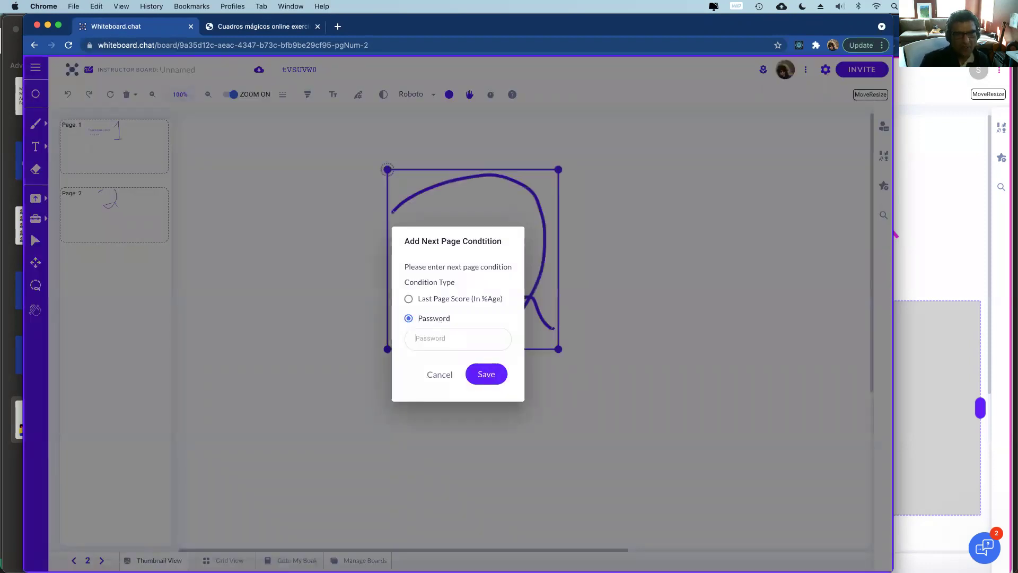
click(480, 375)
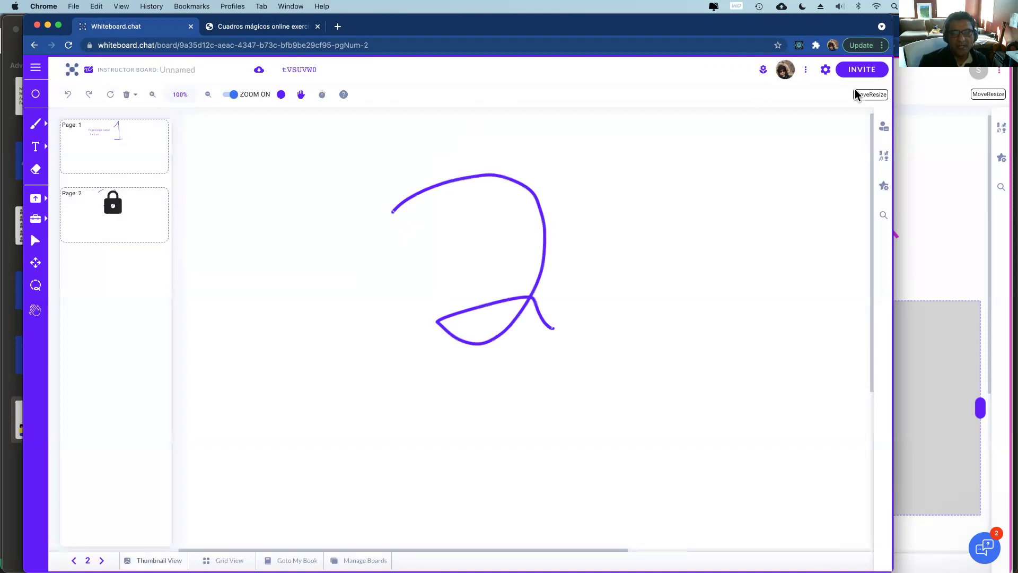
Copy the student invite link and open it in the student browser window.
click(860, 74)
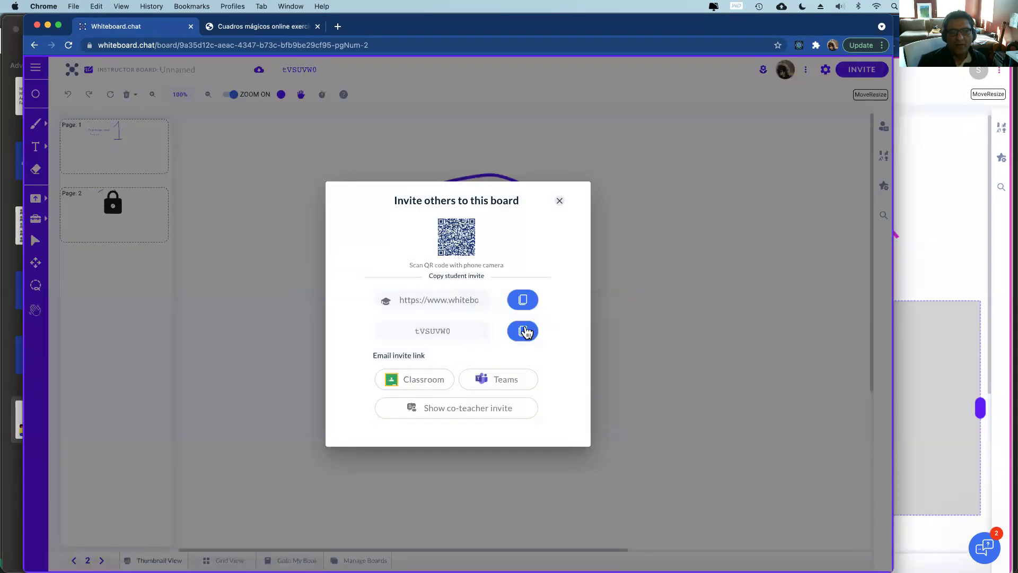
click(523, 300)
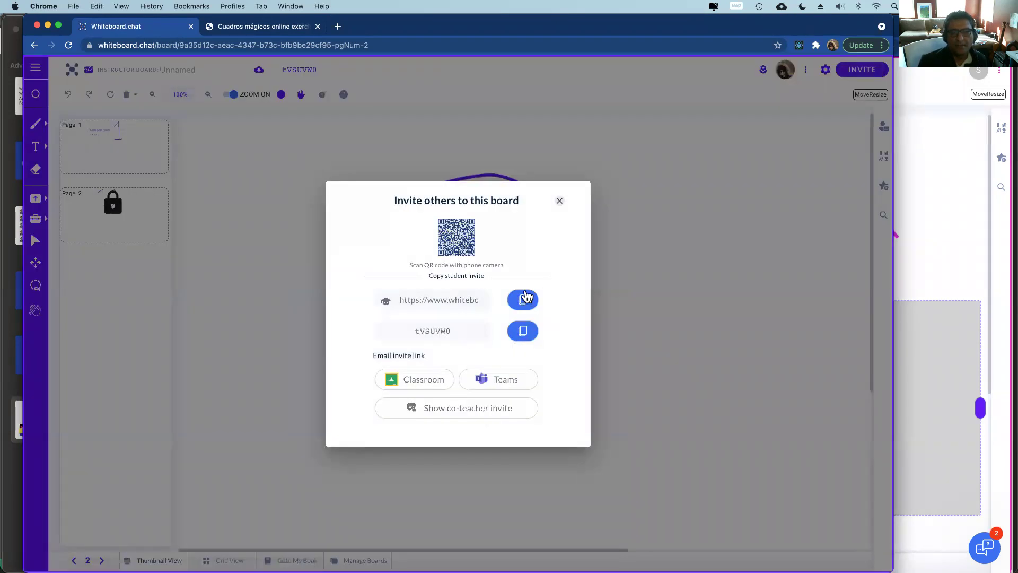
click(987, 225)
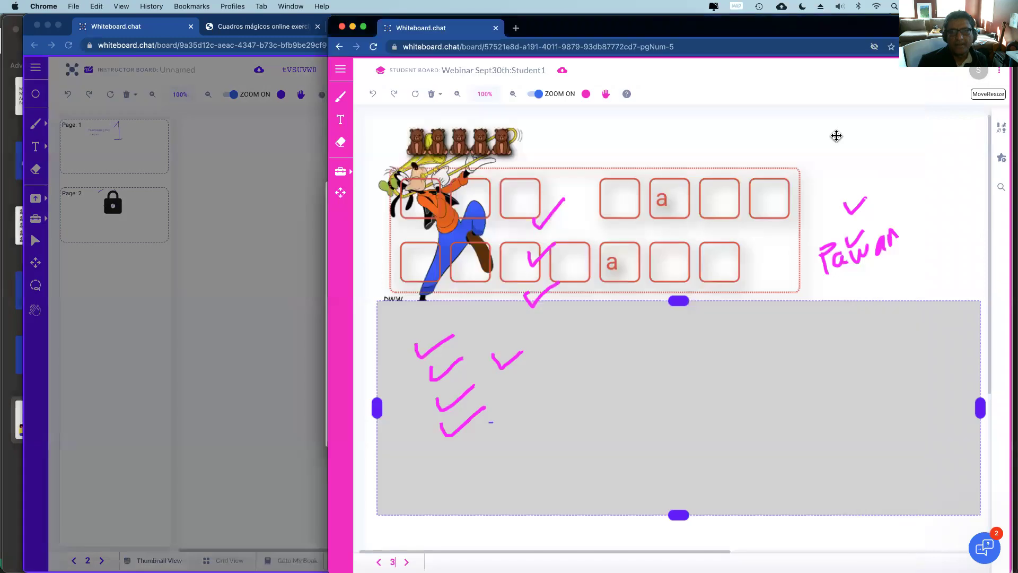
click(698, 49)
key(super+v)
key(Return)
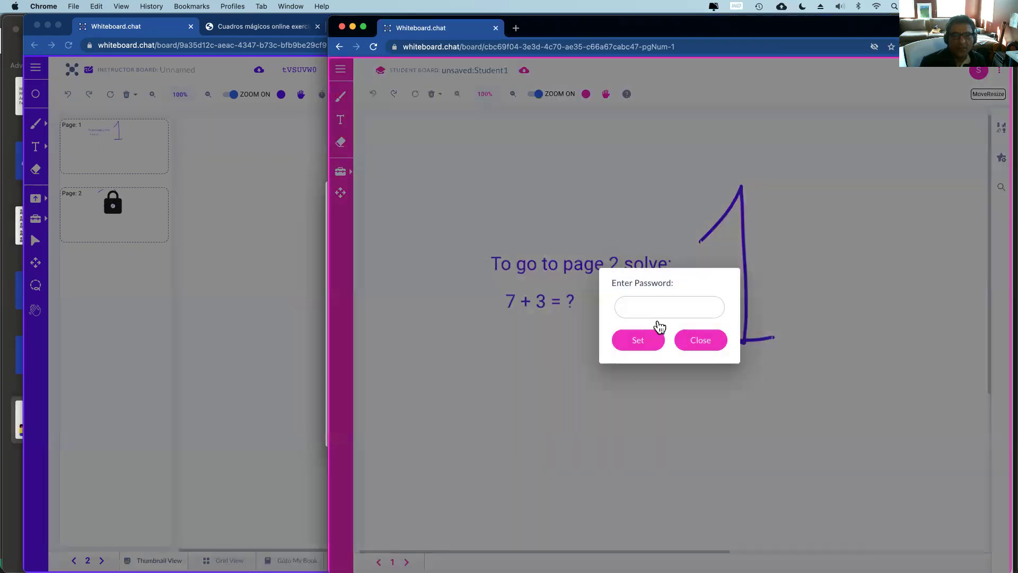
Unlock page 2 with the page 1 answer as password, then return to the instructor board.
click(652, 306)
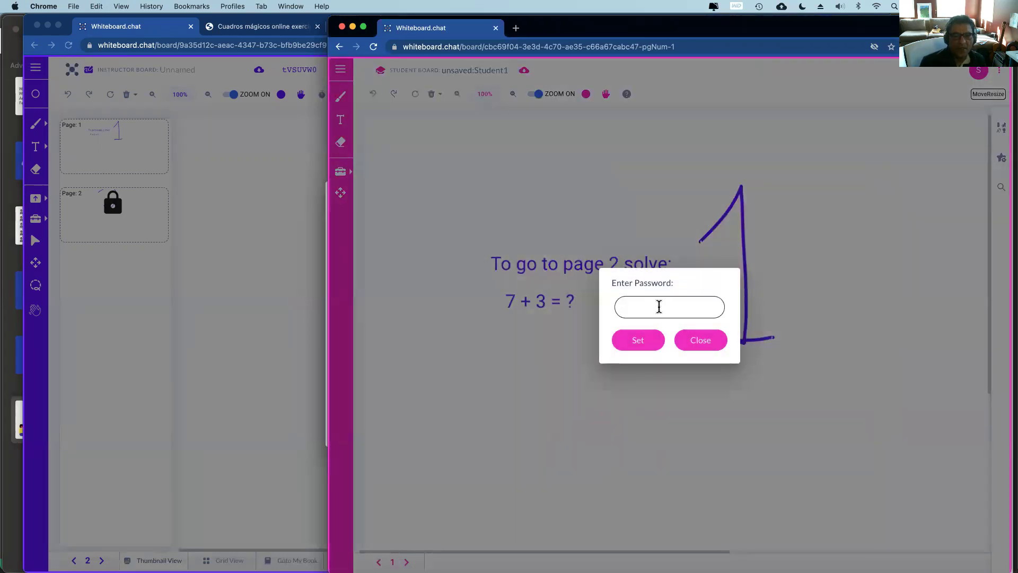
text(21)
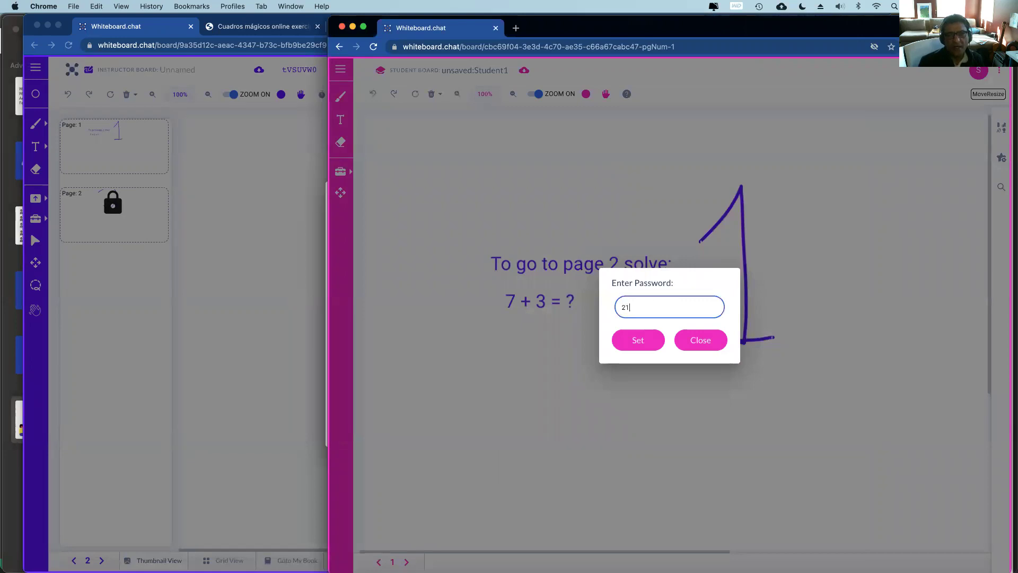
click(650, 340)
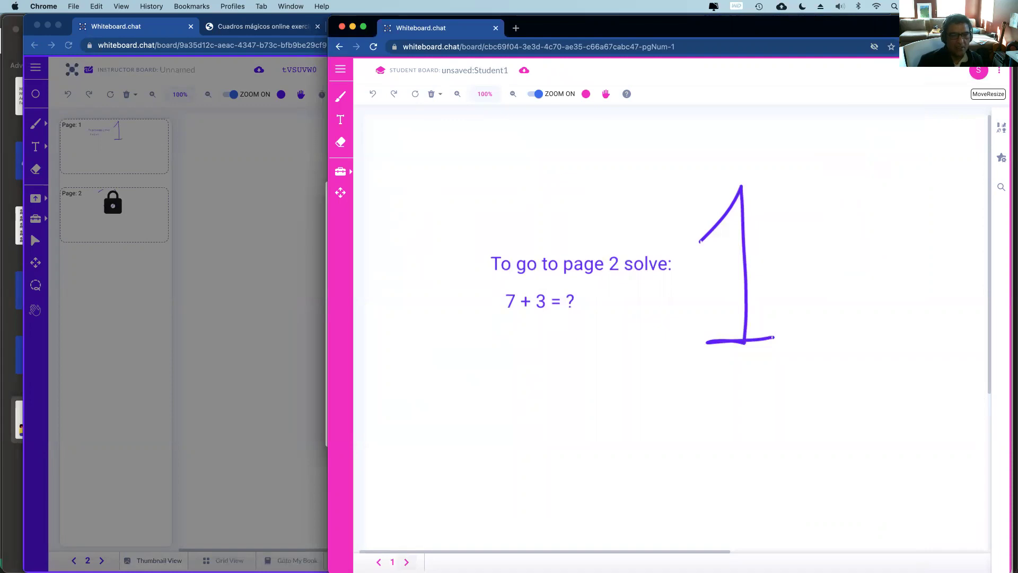
click(407, 562)
click(626, 309)
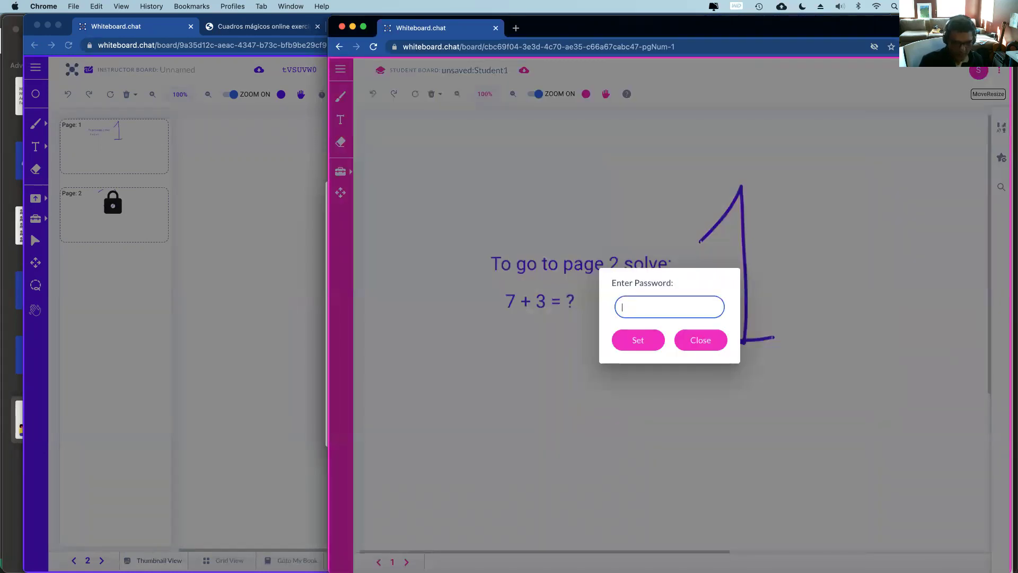
click(628, 334)
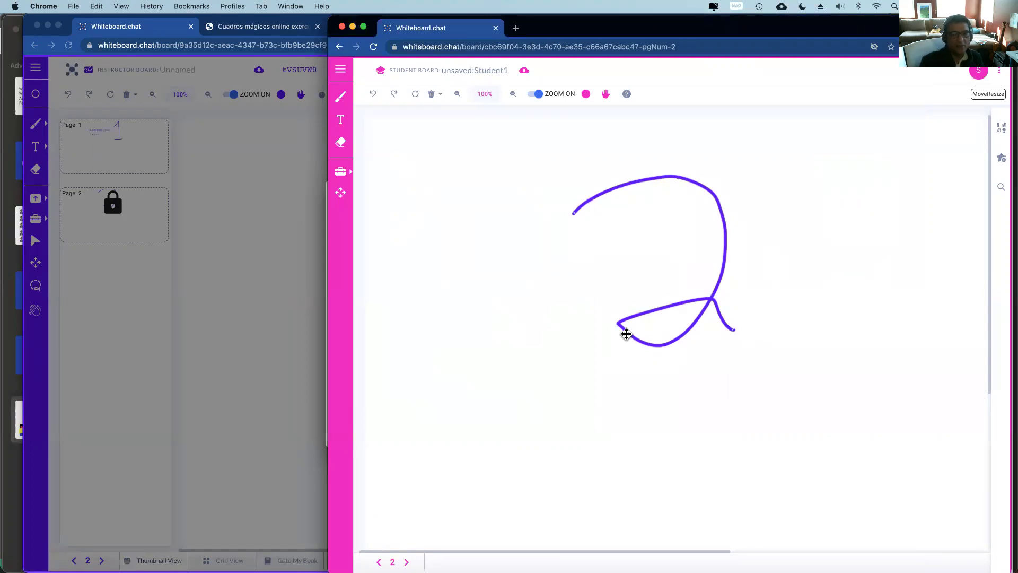
click(200, 332)
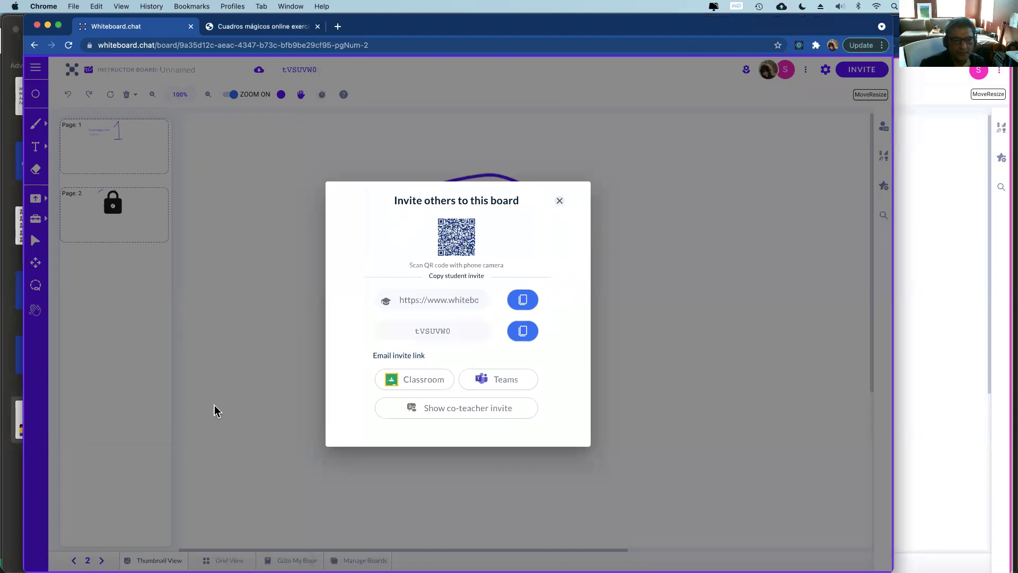
Close the invite dialog, hide the page thumbnails and open the Gizmos panel.
click(561, 200)
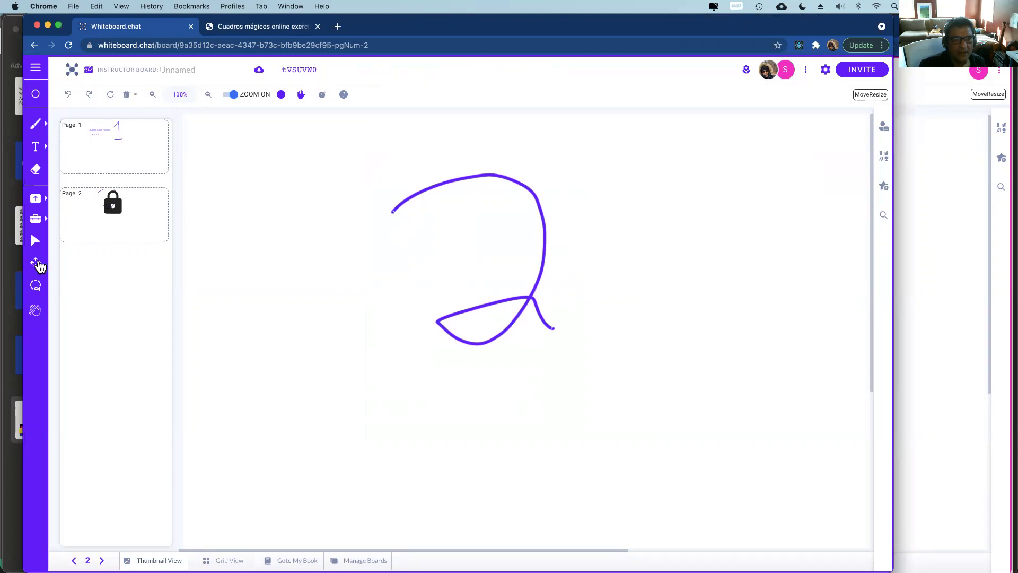
click(158, 560)
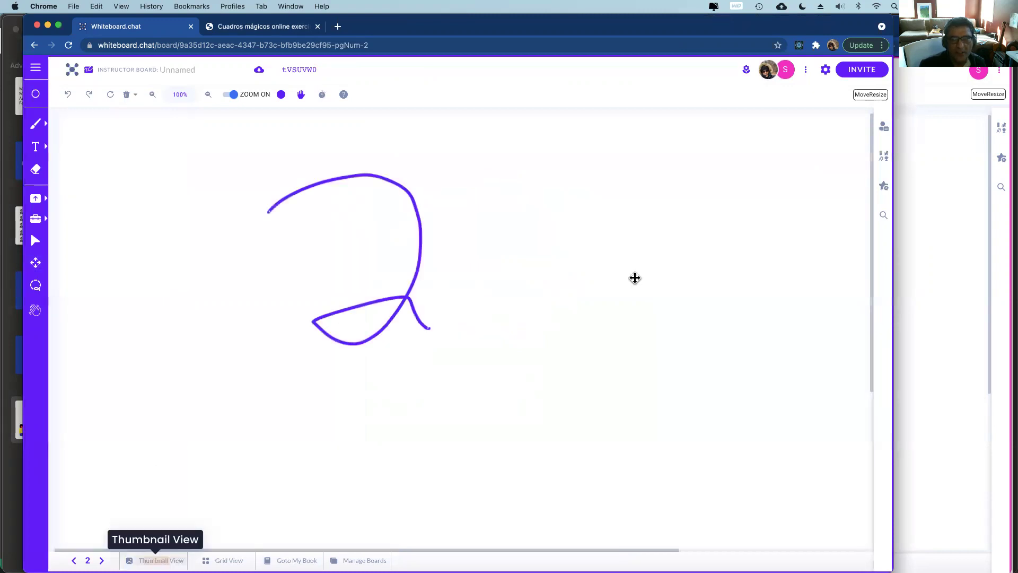
click(885, 159)
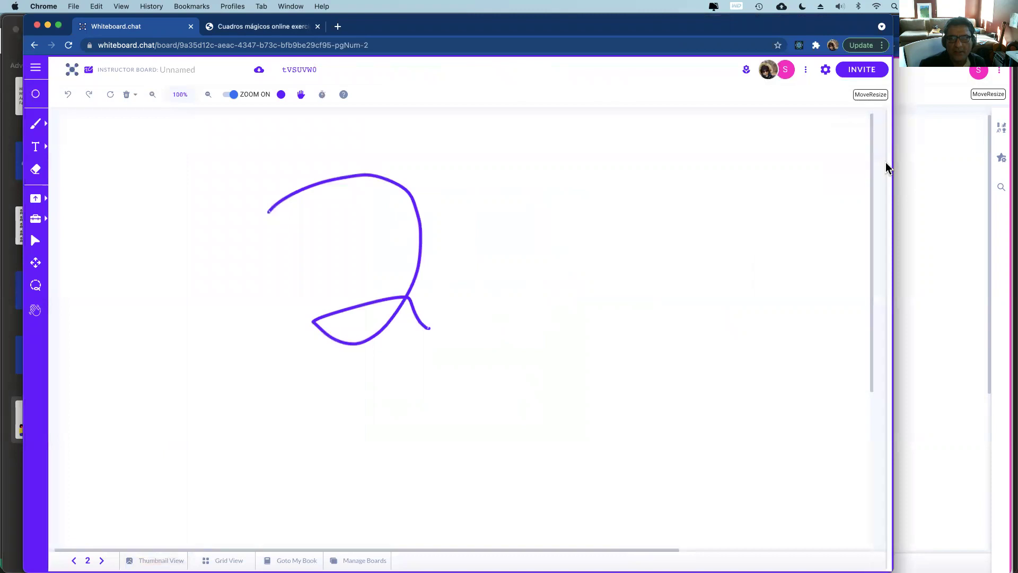
click(787, 154)
key(Escape)
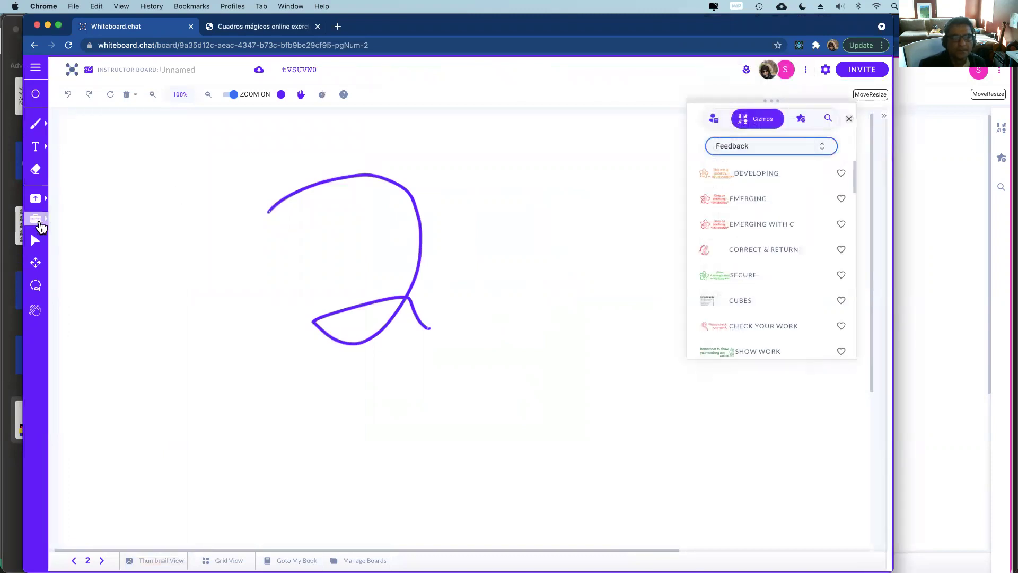
Draw a rectangular drop zone on the left side of page 2.
click(42, 226)
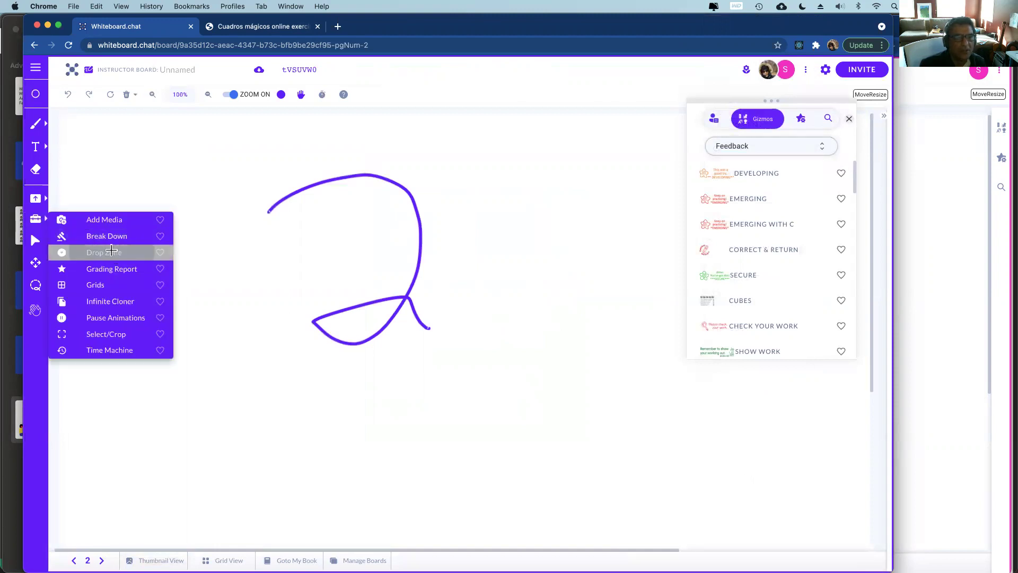
click(113, 254)
drag(305, 418, 318, 424)
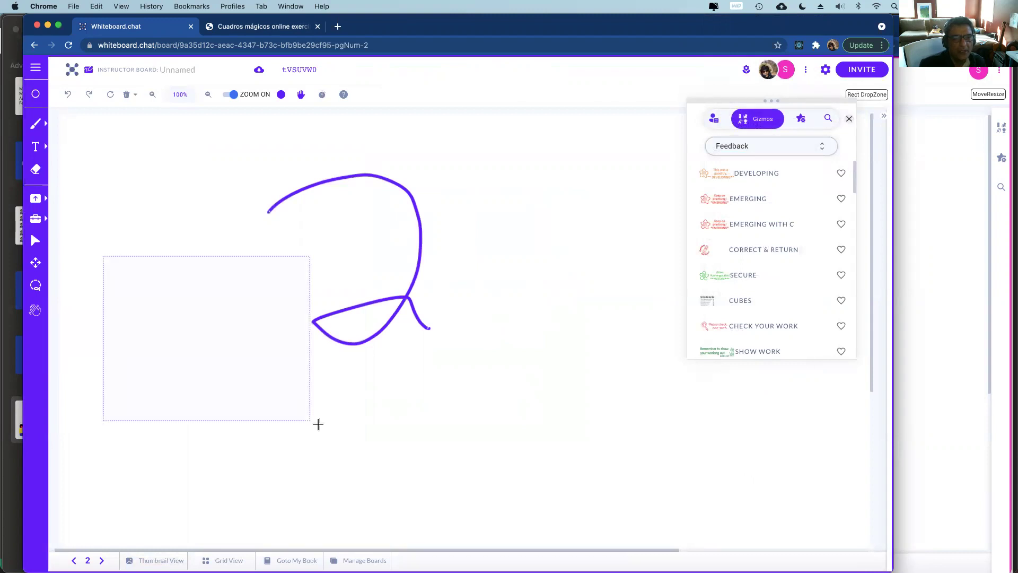
right_click(285, 402)
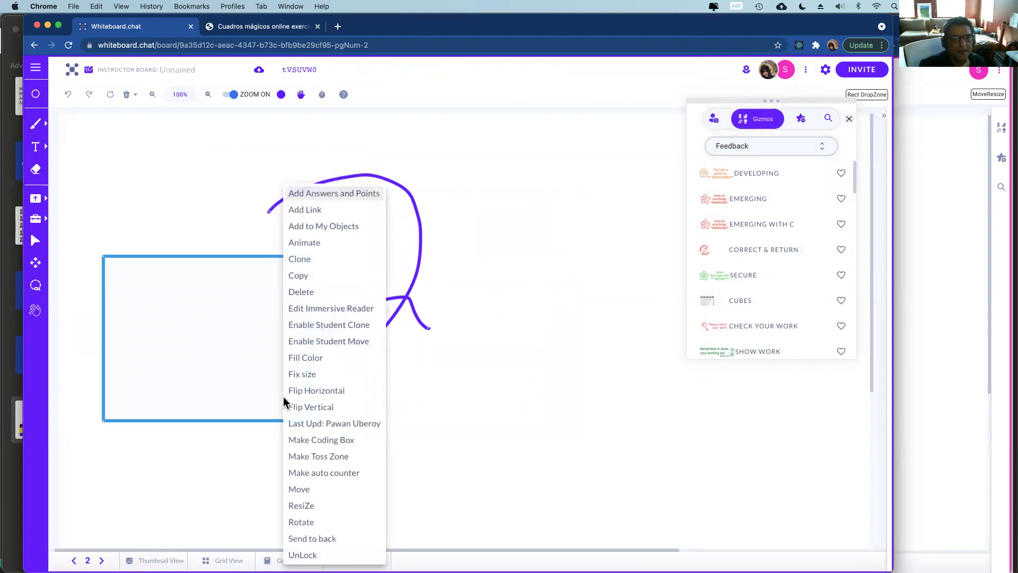
click(552, 302)
Switch gizmos to US currency and place a one-dollar bill with a quarter below it.
click(762, 149)
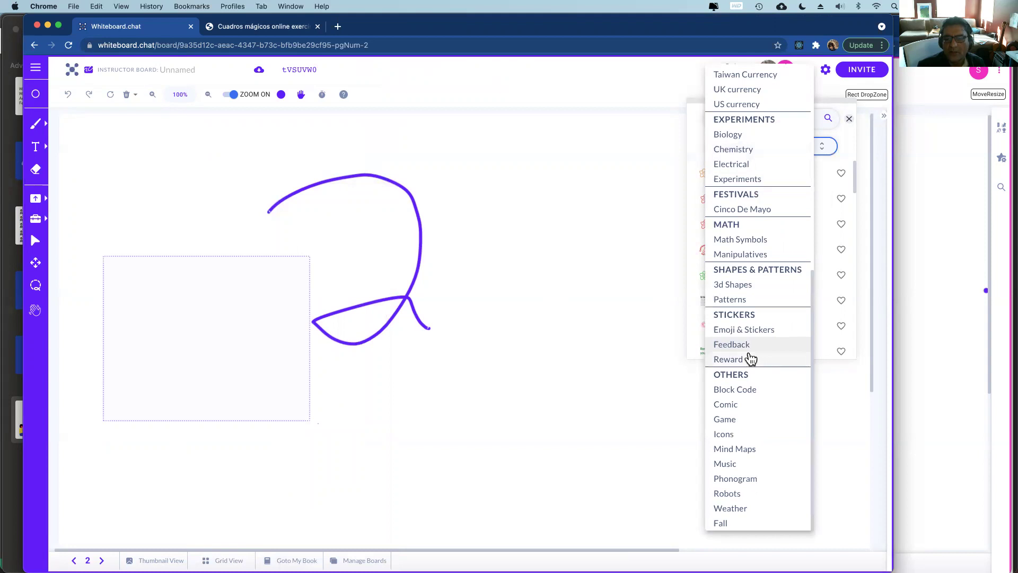
scroll(751, 359, up, 5)
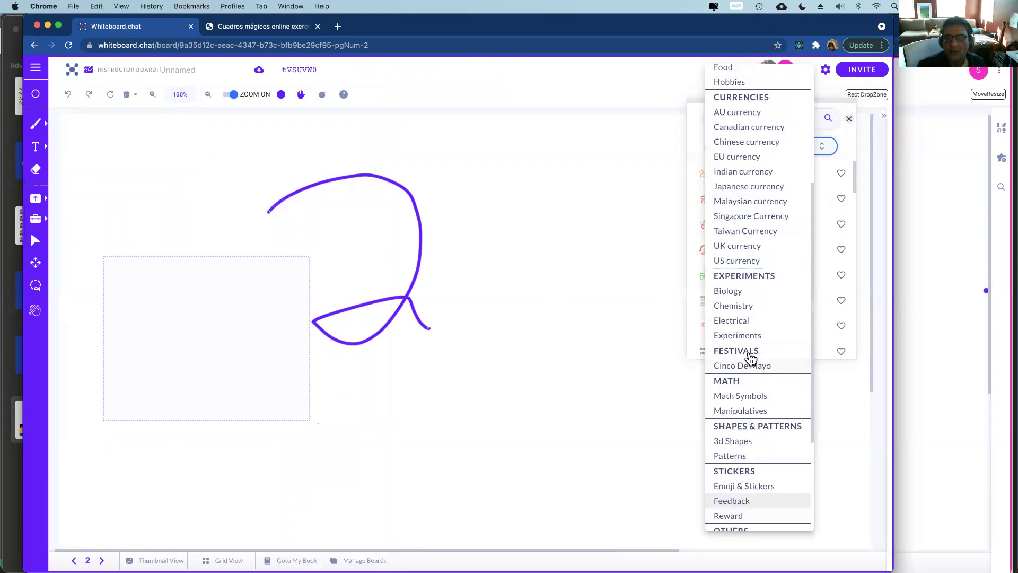
click(752, 273)
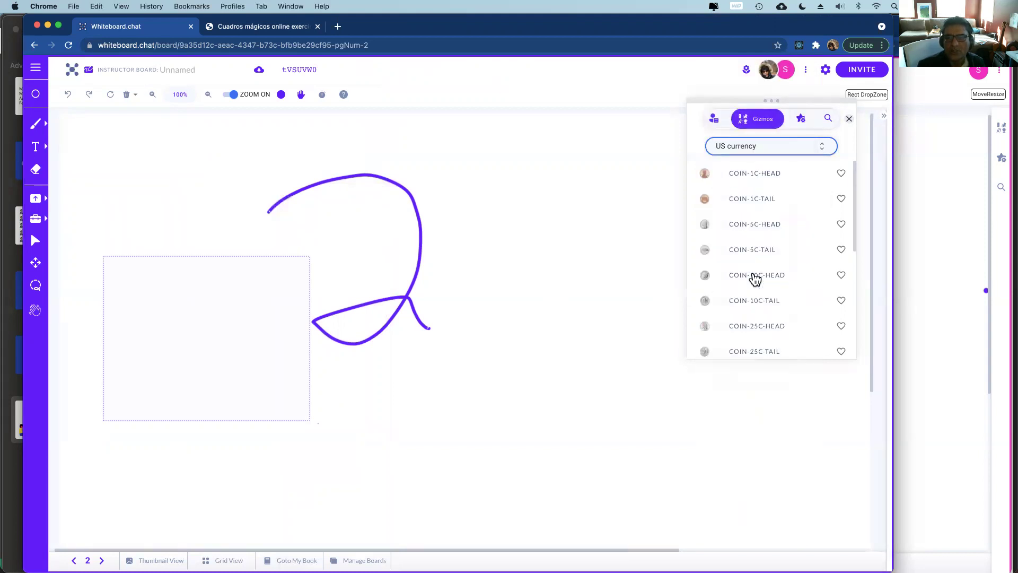
scroll(755, 278, down, 4)
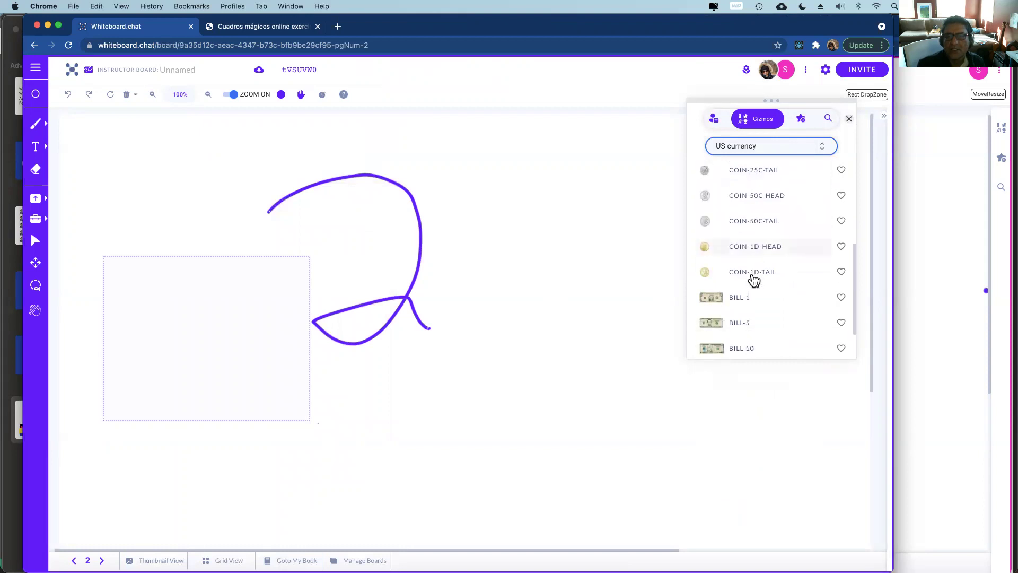
drag(724, 302, 439, 387)
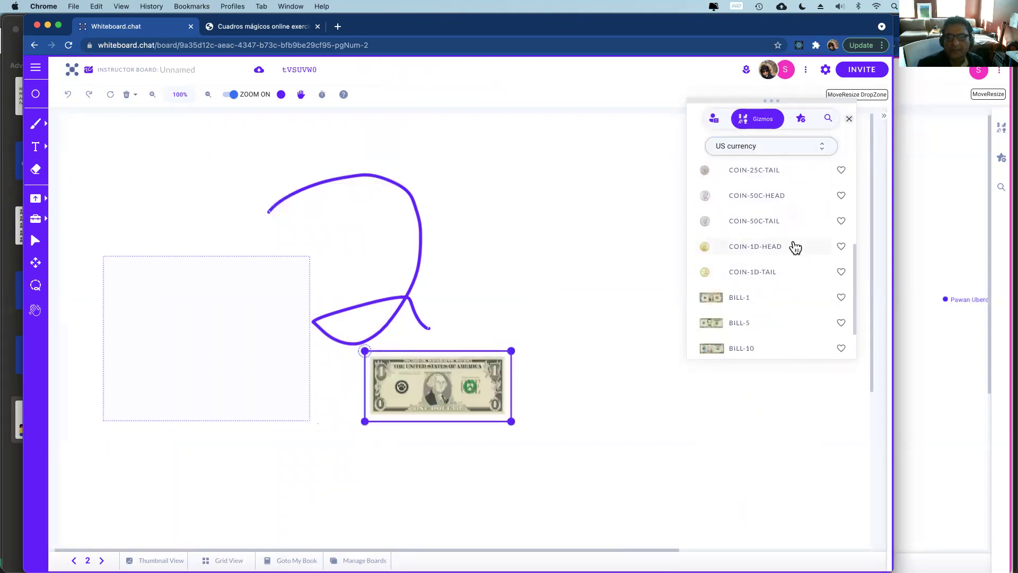
scroll(795, 246, up, 1)
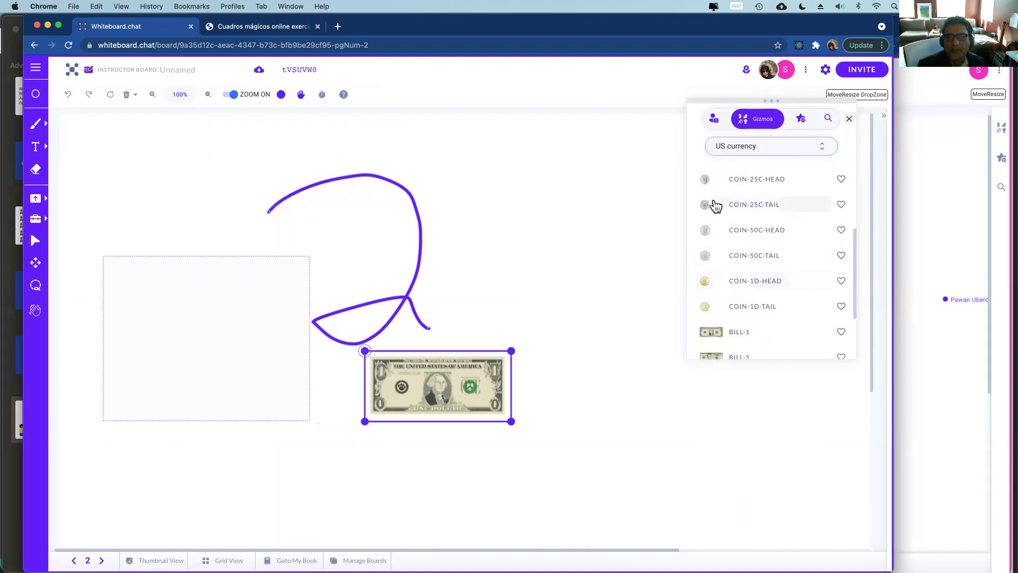
drag(717, 190, 413, 457)
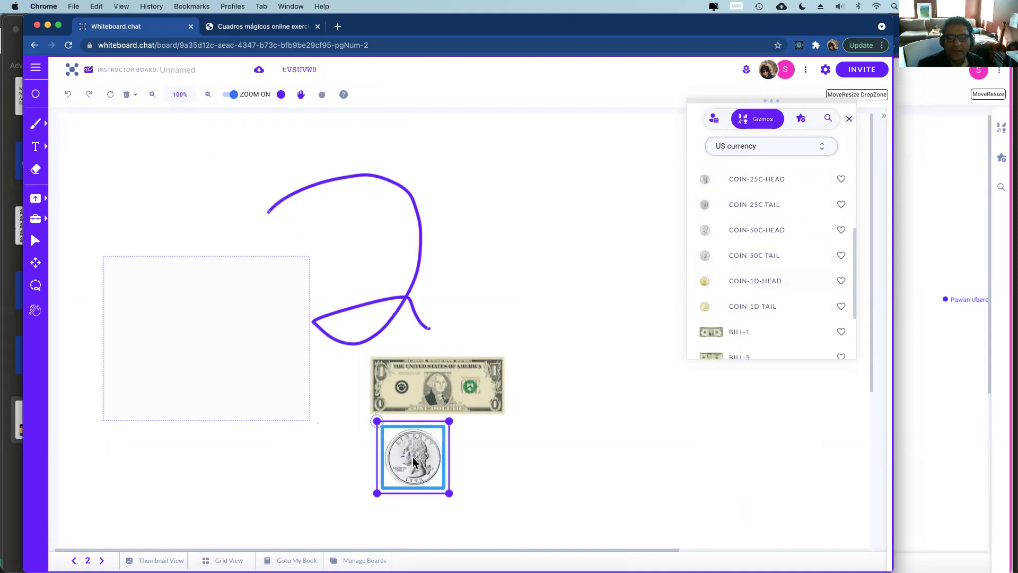
Enable Student Clone on both the quarter and the dollar bill.
right_click(414, 457)
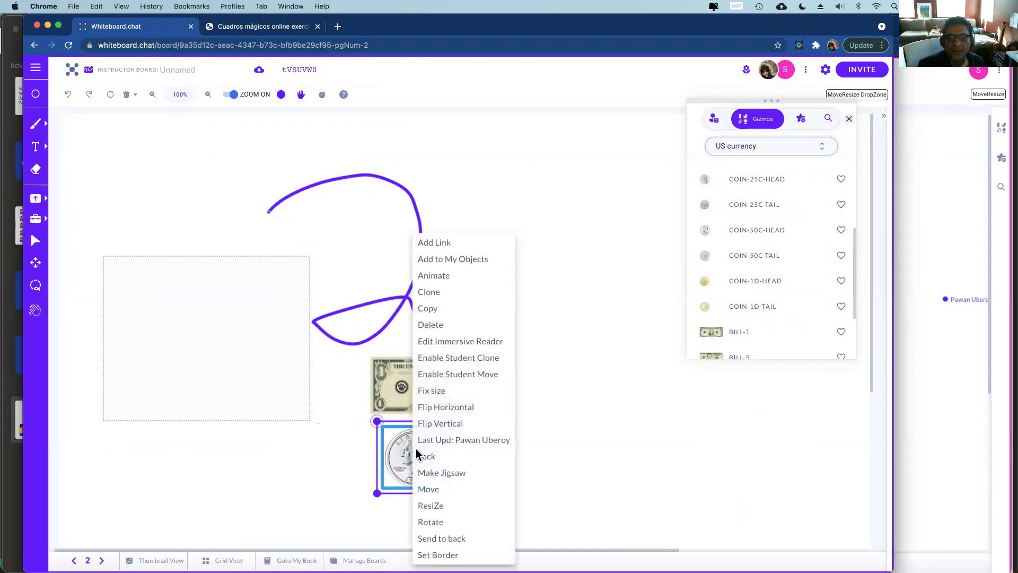
click(441, 362)
right_click(433, 379)
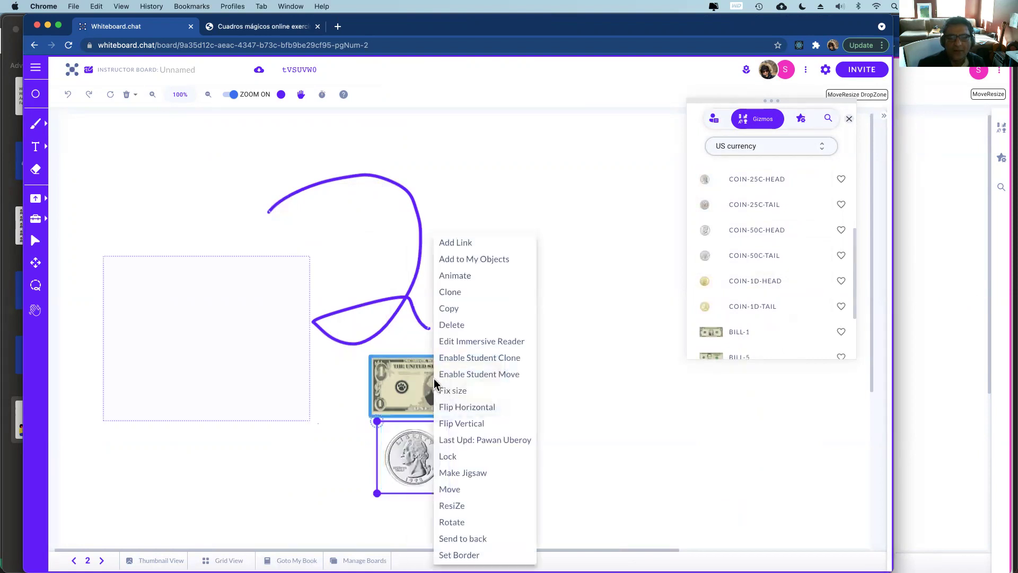
click(456, 359)
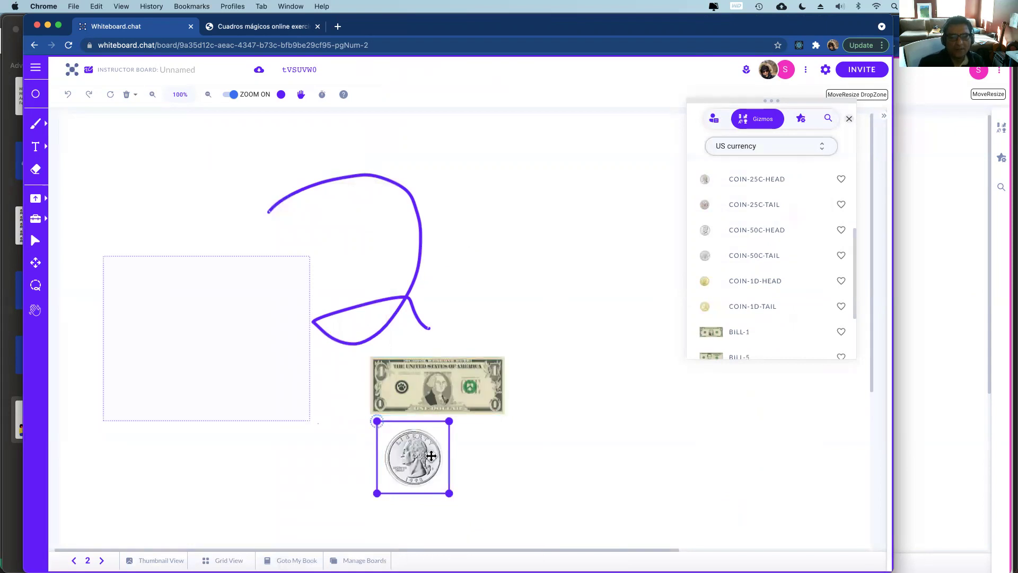
Write 'Make $1.25 to go to next page' above the drop zone.
click(35, 147)
click(109, 218)
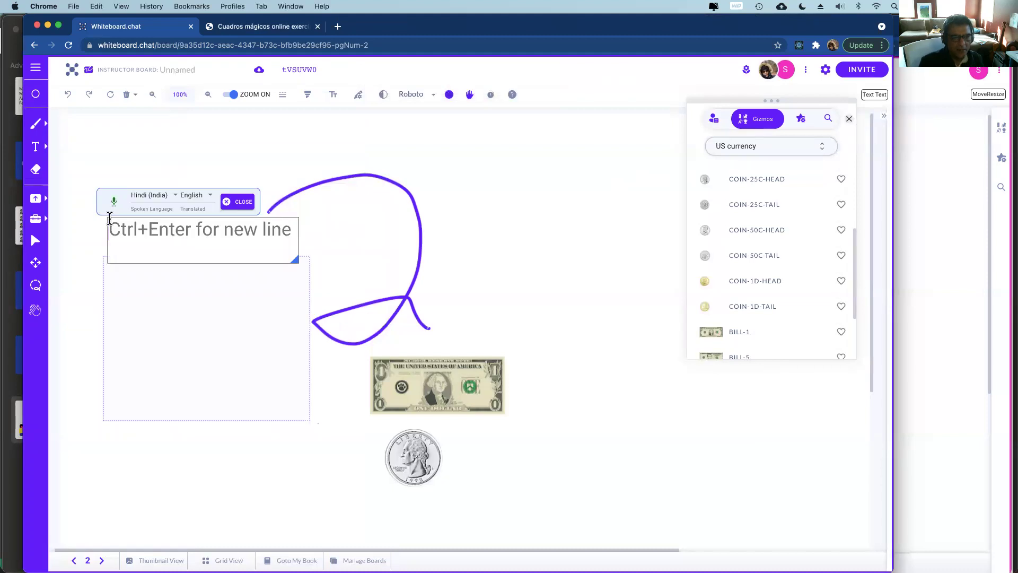
text(Make $1.25 to go to next pa)
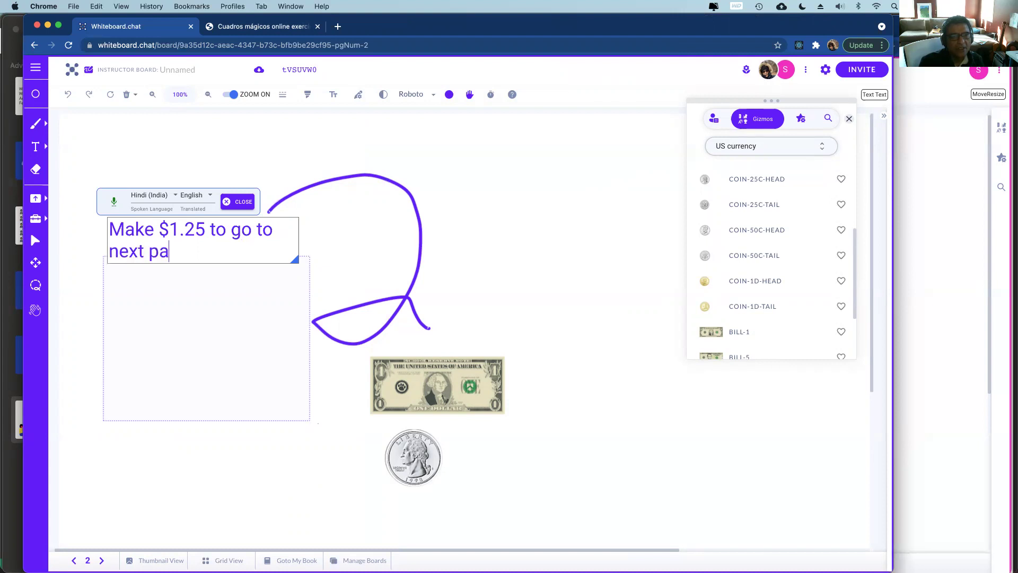
text(ge)
key(Escape)
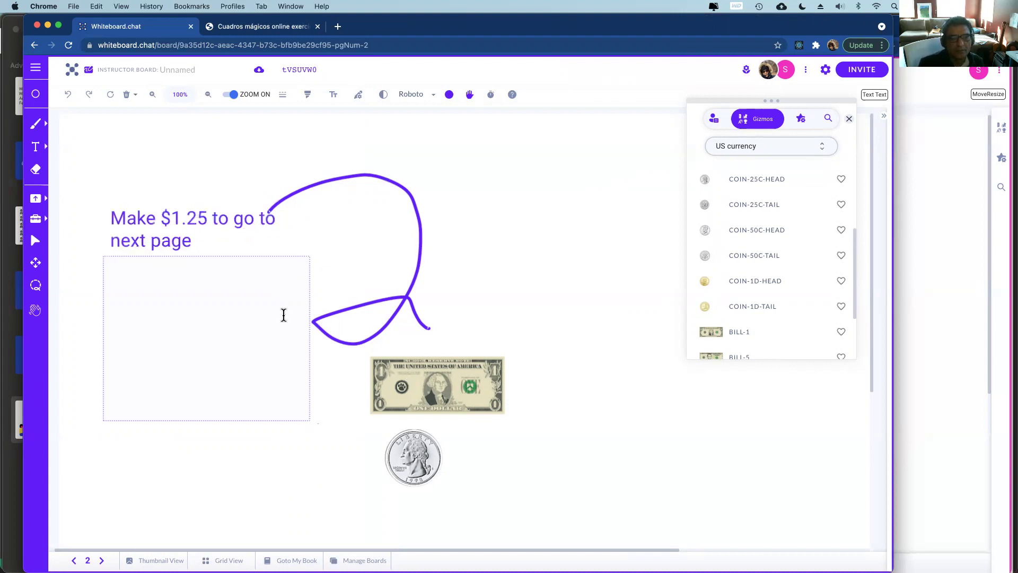
Select the one-dollar bill and copy it.
click(36, 263)
click(421, 361)
key(ctrl+c)
Paste copies of the dollar bill and the quarter into the drop zone.
key(ctrl+v)
drag(262, 333, 189, 311)
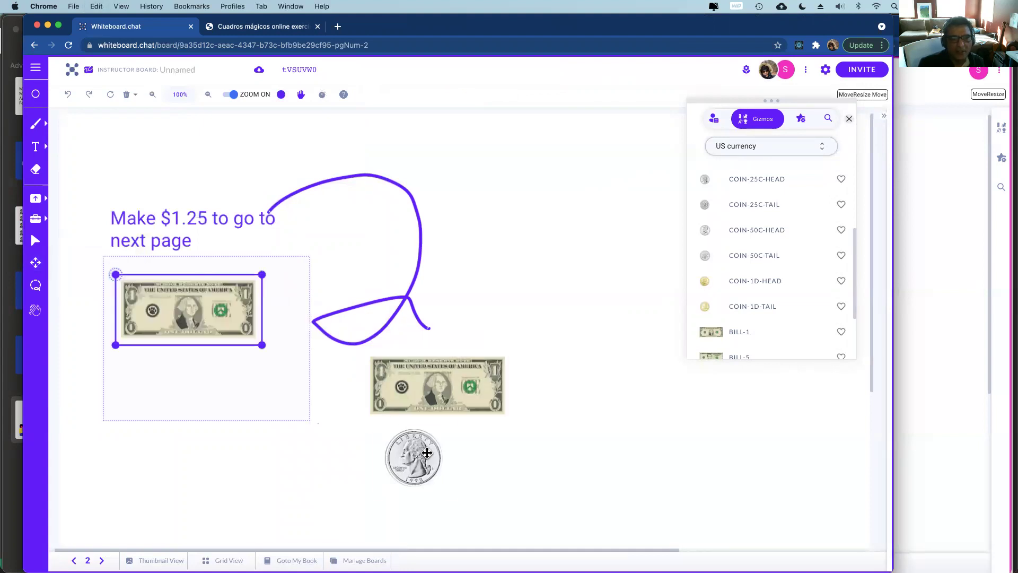
click(427, 452)
key(ctrl+c)
key(ctrl+v)
drag(250, 373, 202, 377)
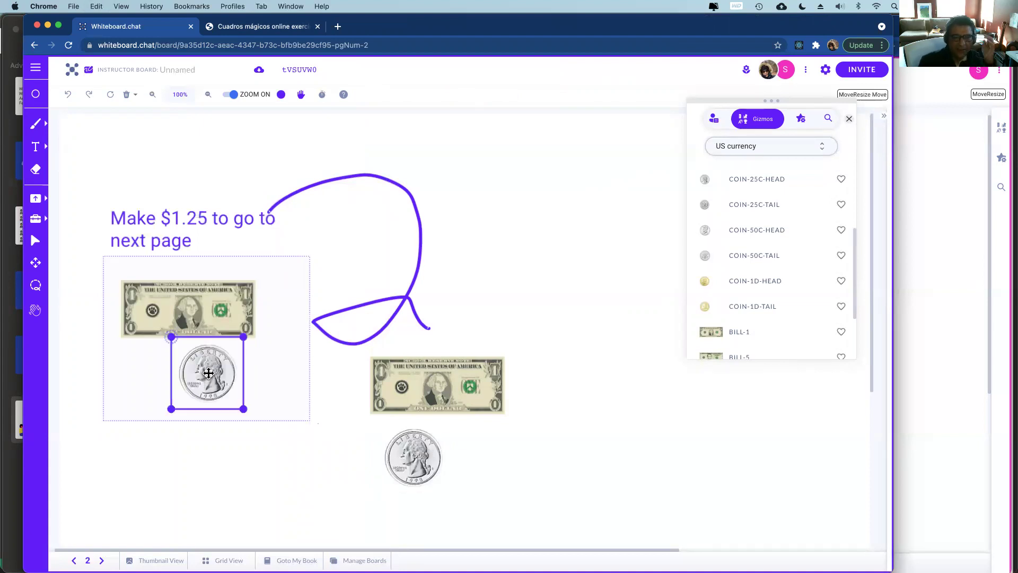
Make the grouped bill and coin the 5-point answer, keeping the US currency category.
right_click(271, 386)
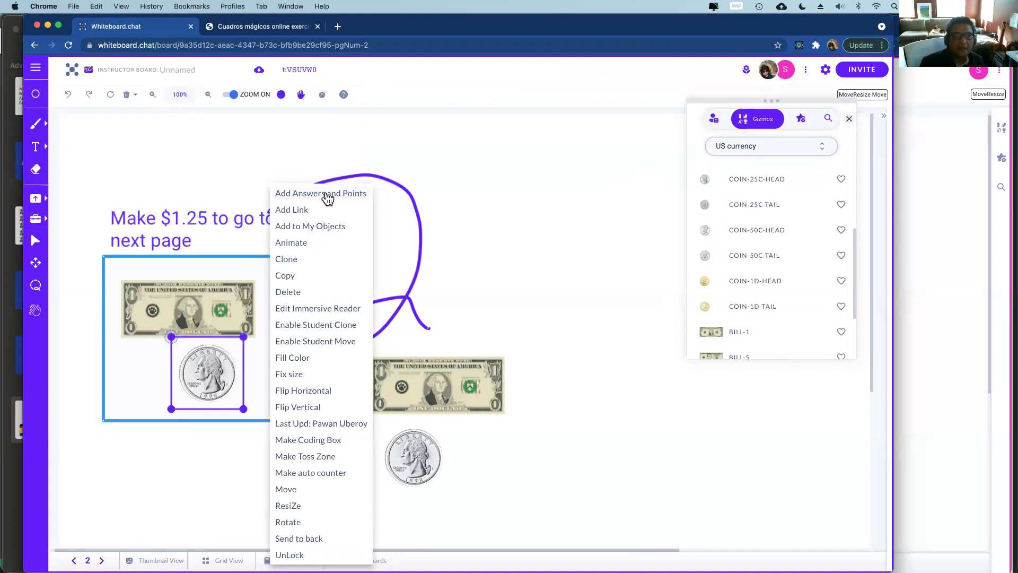
click(328, 197)
text(5)
click(524, 351)
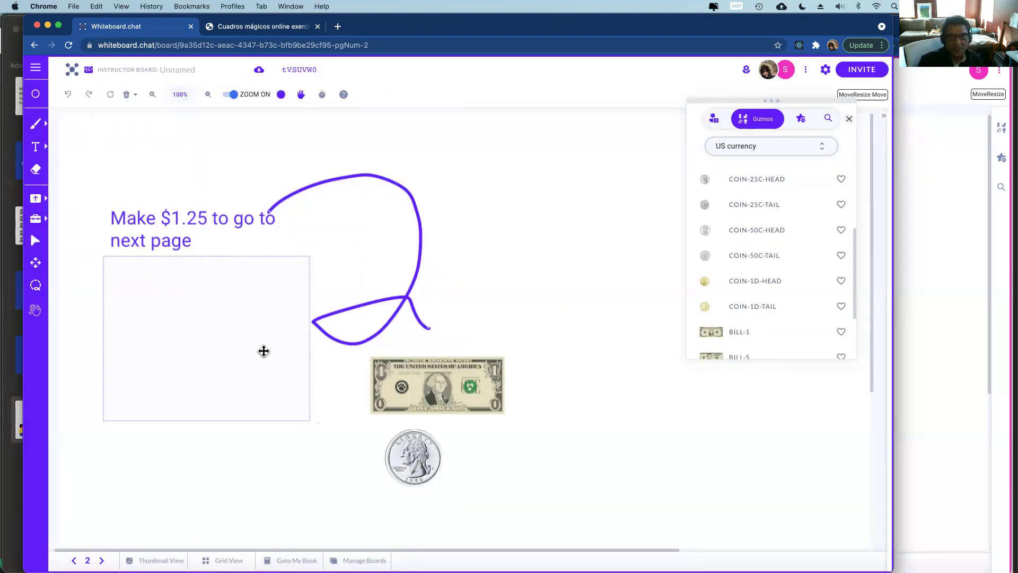
click(810, 152)
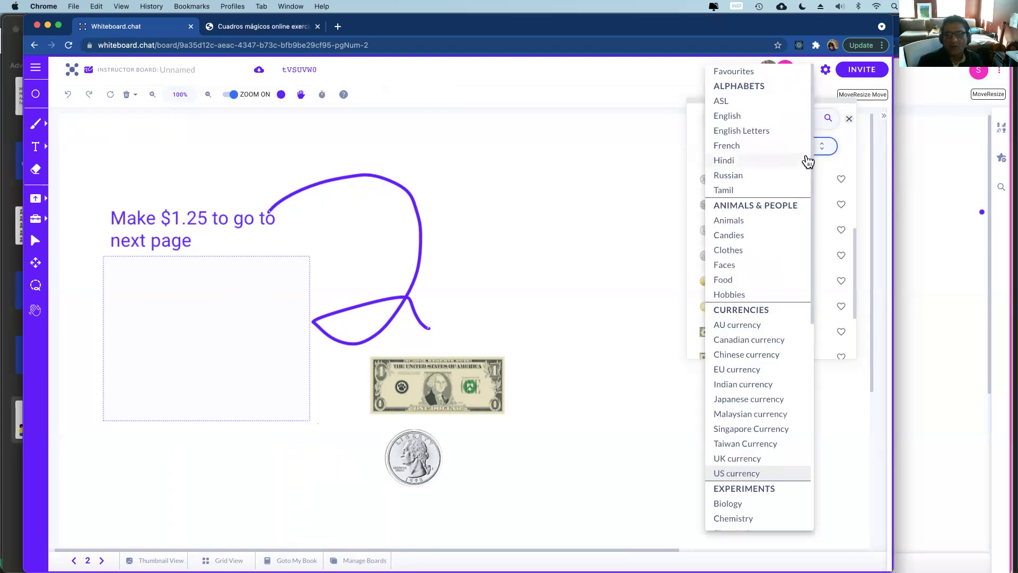
click(854, 221)
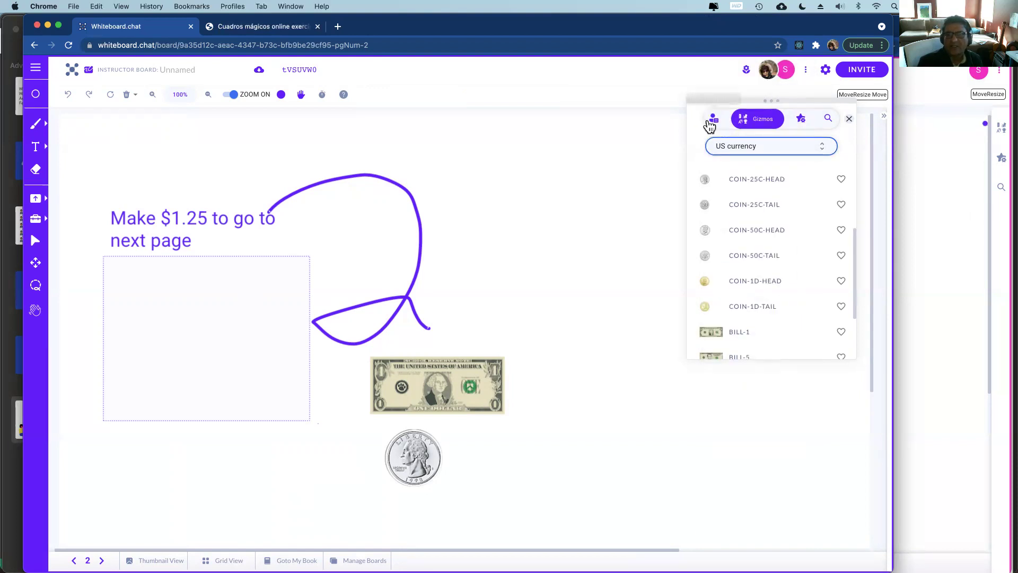
Add an Auto Correct link named 'Check Ans' to page 2 and erase the purple scribble.
click(802, 120)
scroll(802, 165, up, 3)
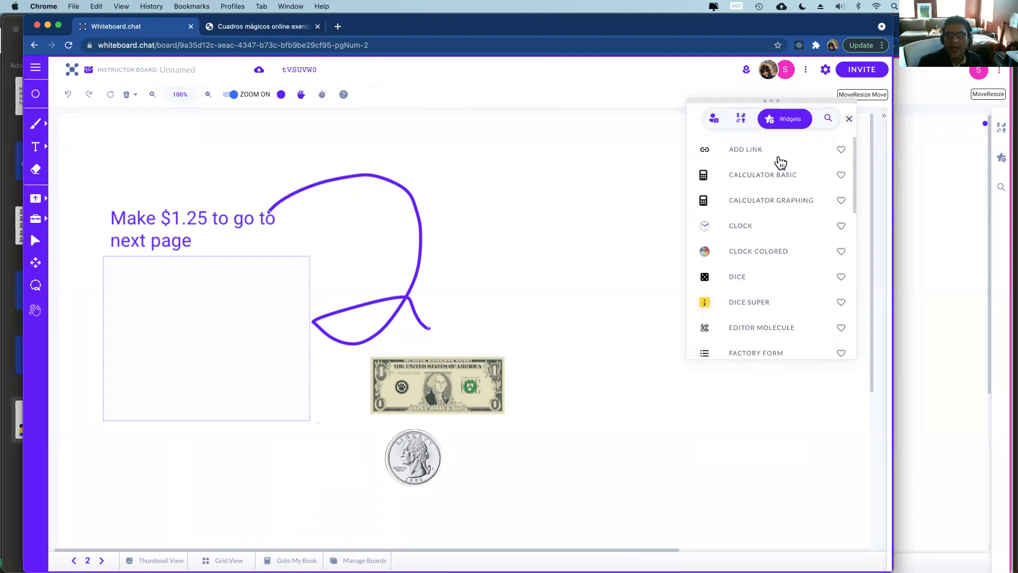
drag(779, 152, 501, 197)
drag(428, 181, 430, 180)
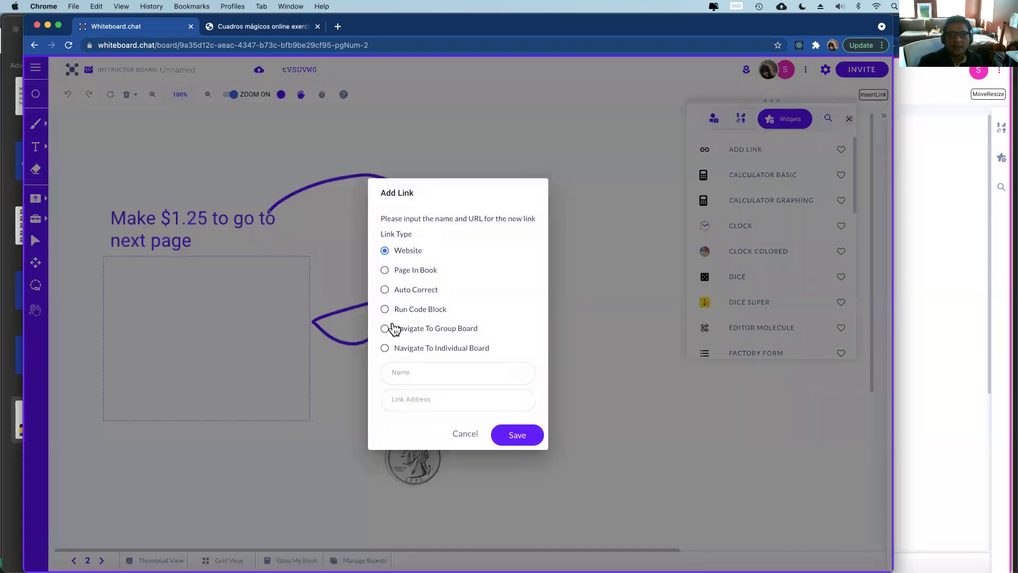
click(386, 291)
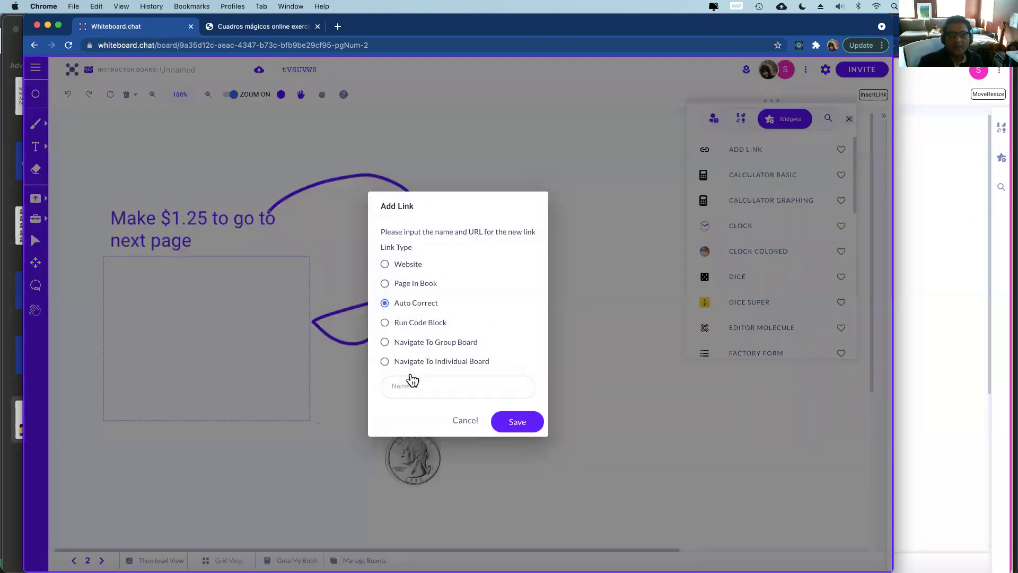
click(409, 386)
text(Check Ans)
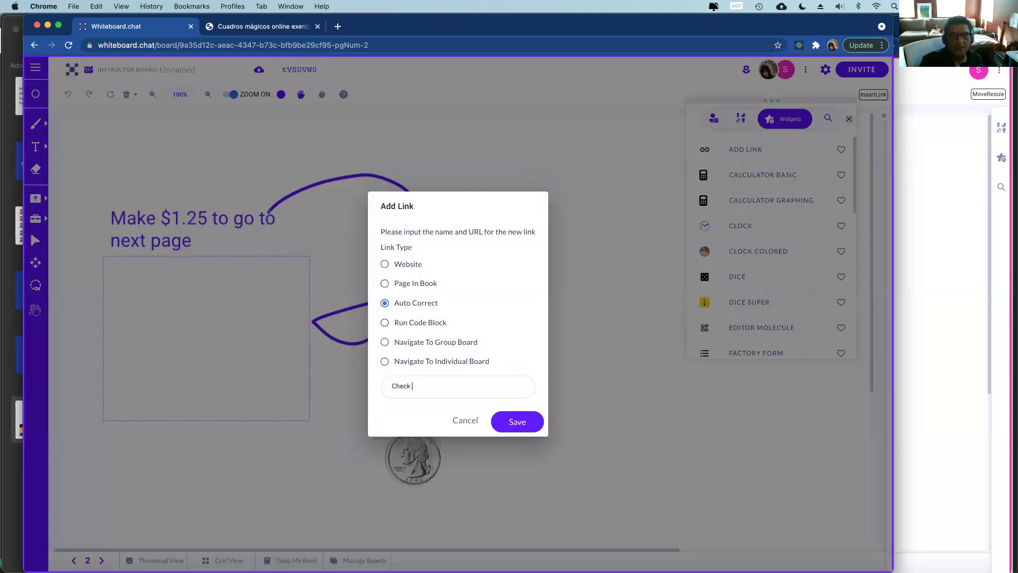
click(515, 422)
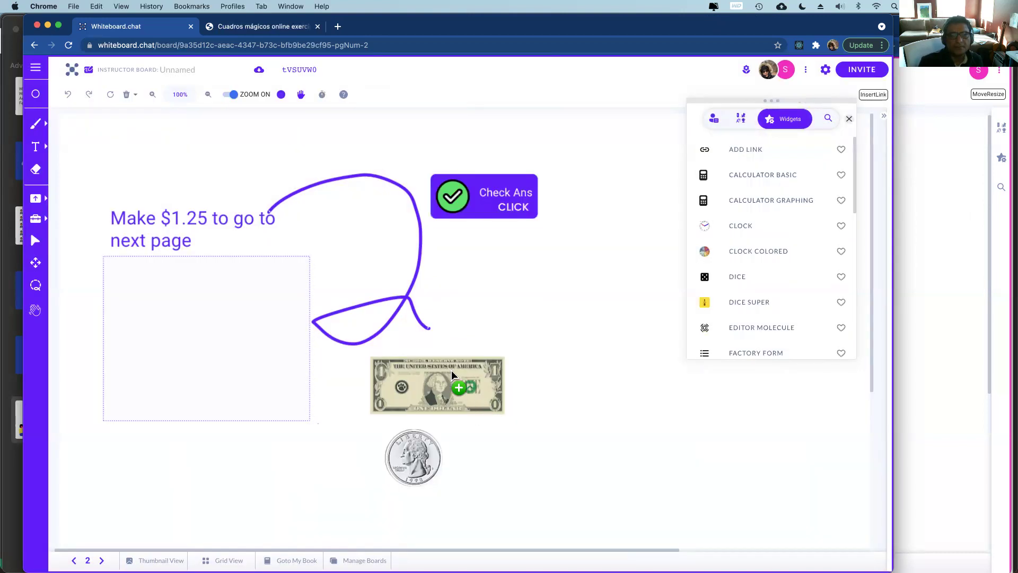
click(35, 168)
drag(355, 166, 400, 239)
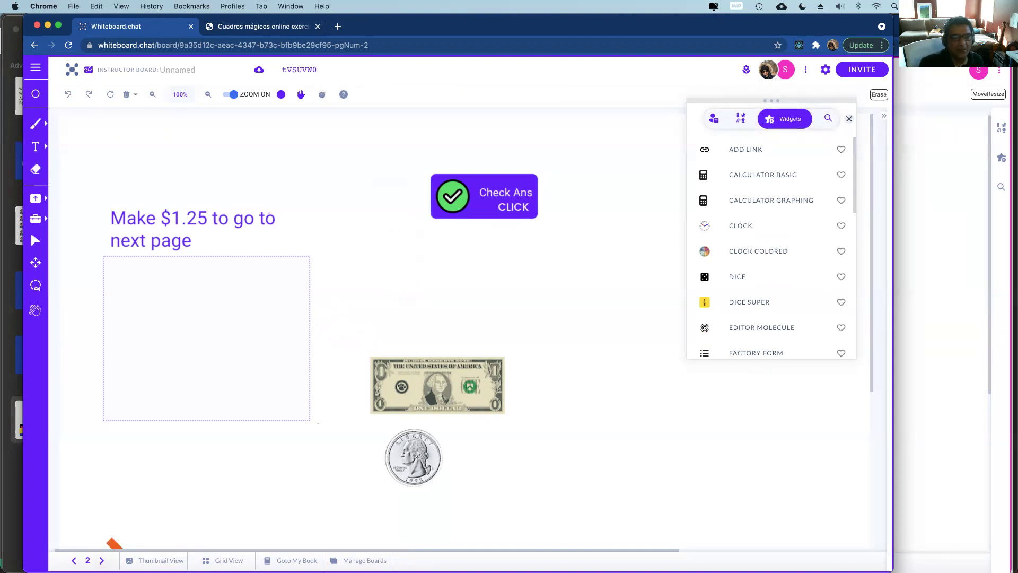
Add the text 'You won the escape room!' to page 3, then show Thumbnail View.
click(35, 169)
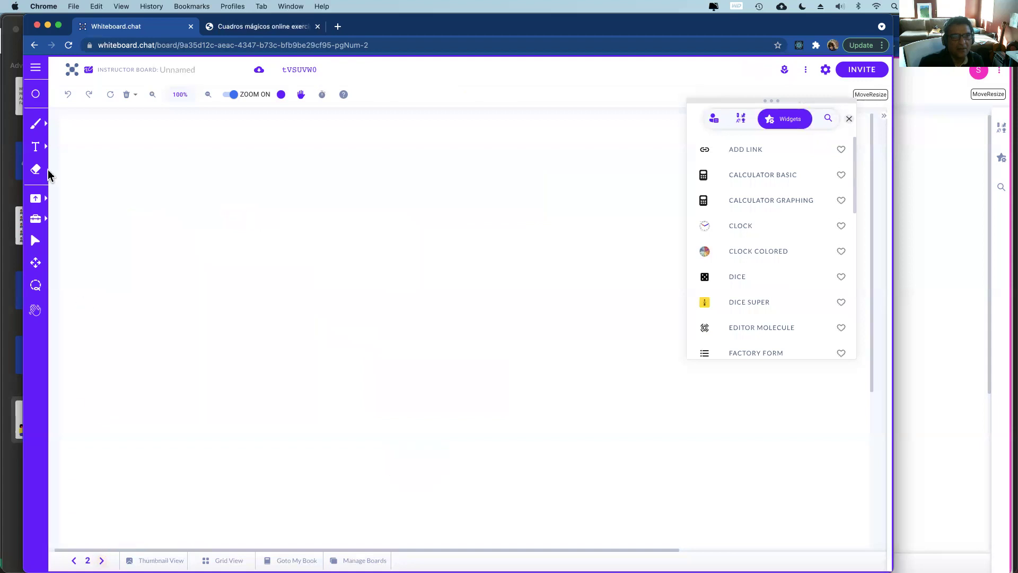
click(37, 151)
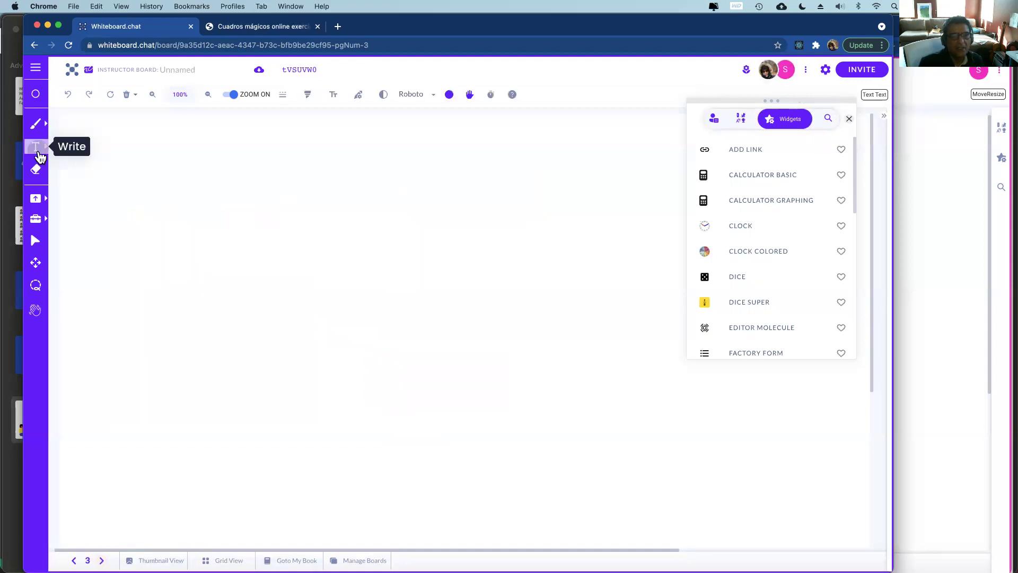
click(231, 232)
text(You)
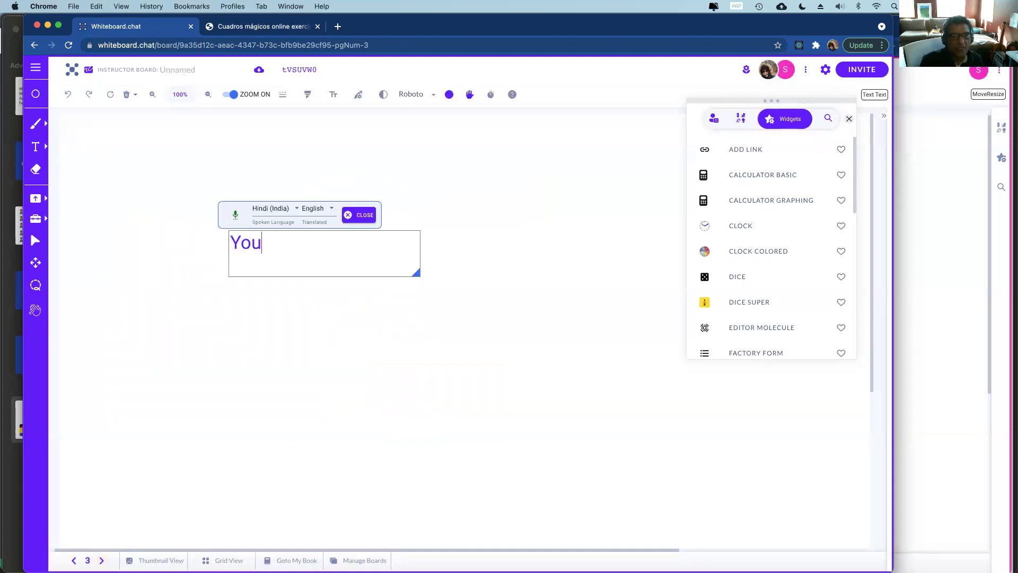
text( won the es)
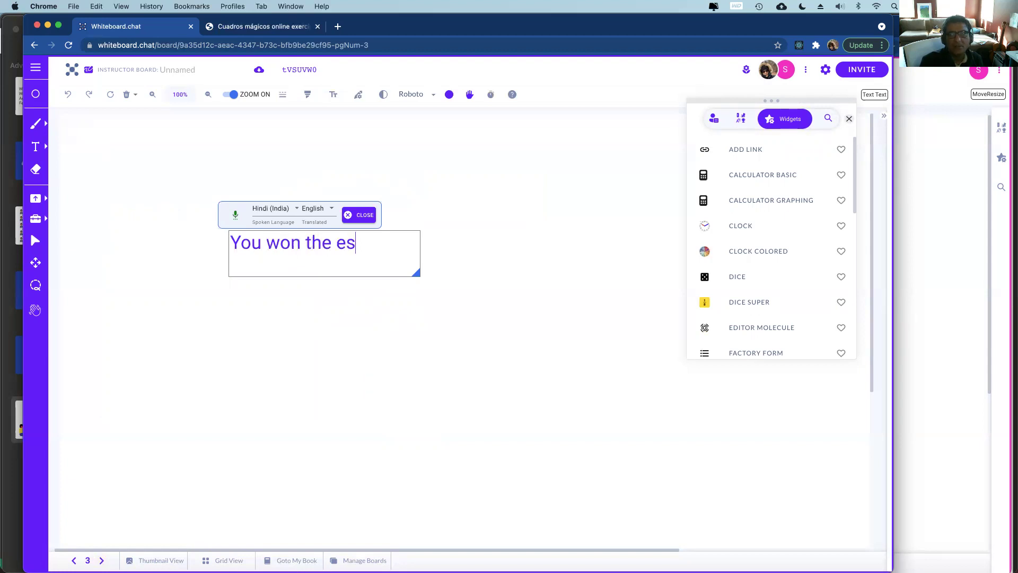
text(cape room!)
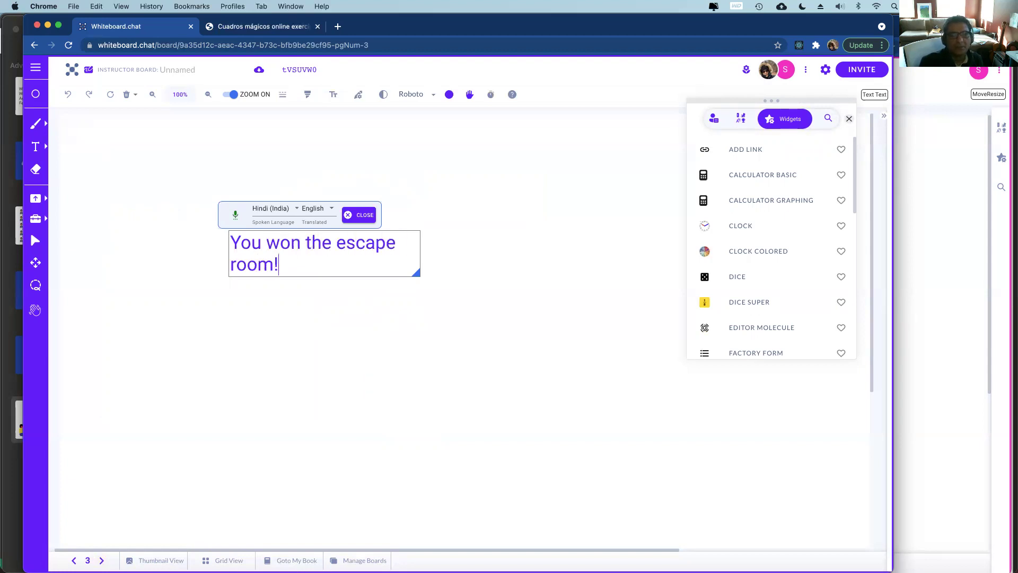
click(163, 544)
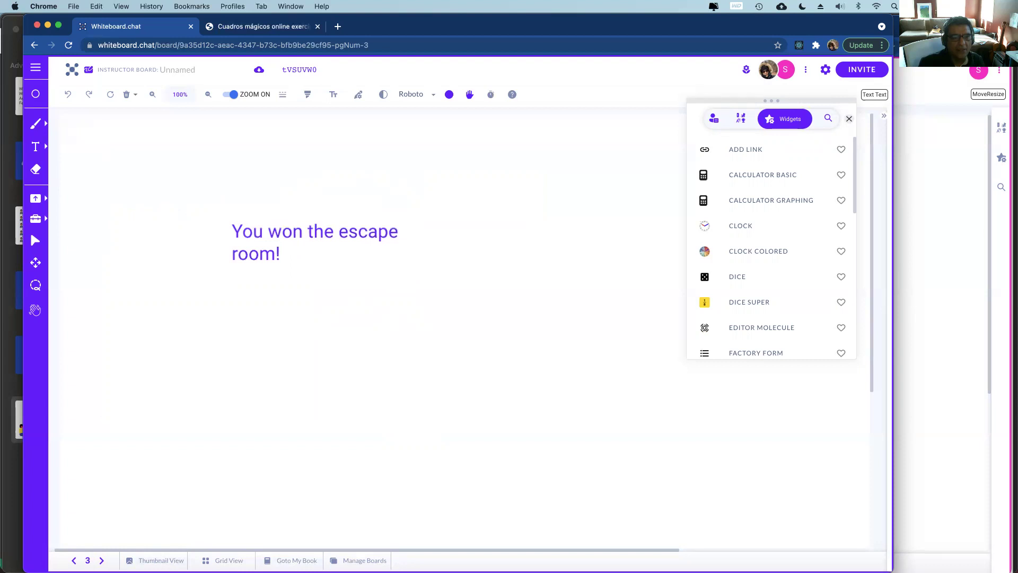
click(156, 560)
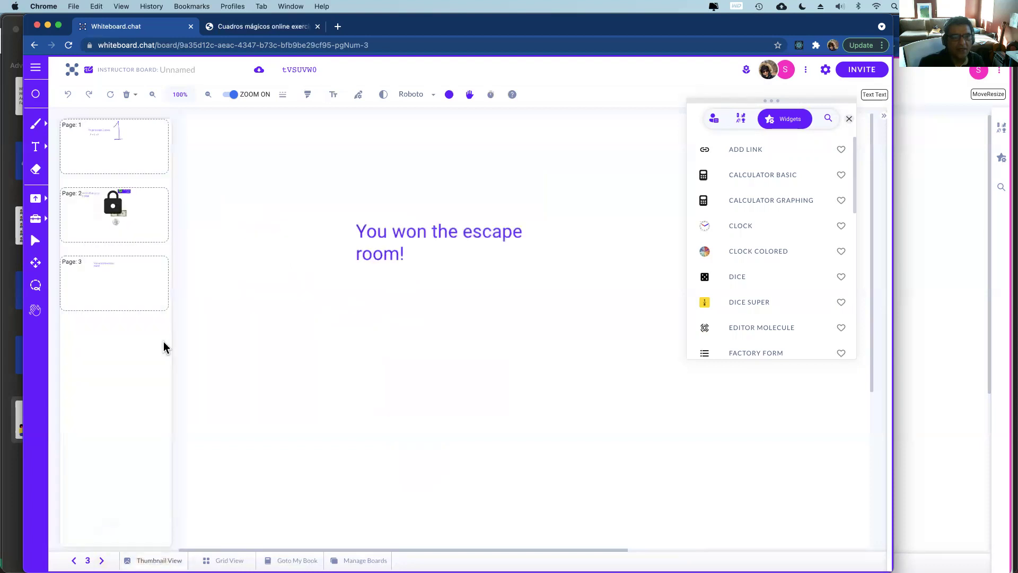
Set page 3's unlock condition to Last Page Score (In %Age) of 100.
right_click(105, 284)
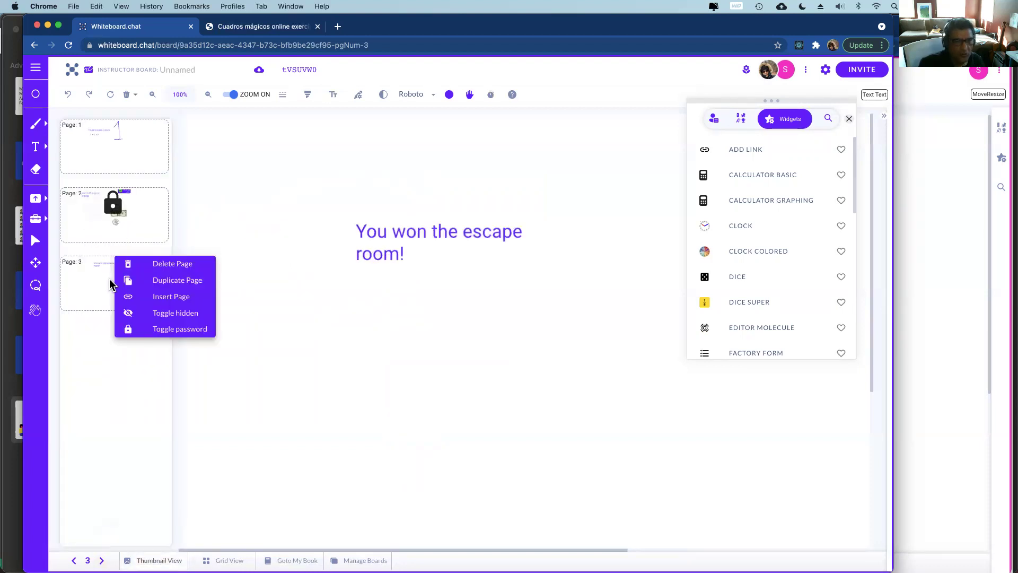
click(166, 330)
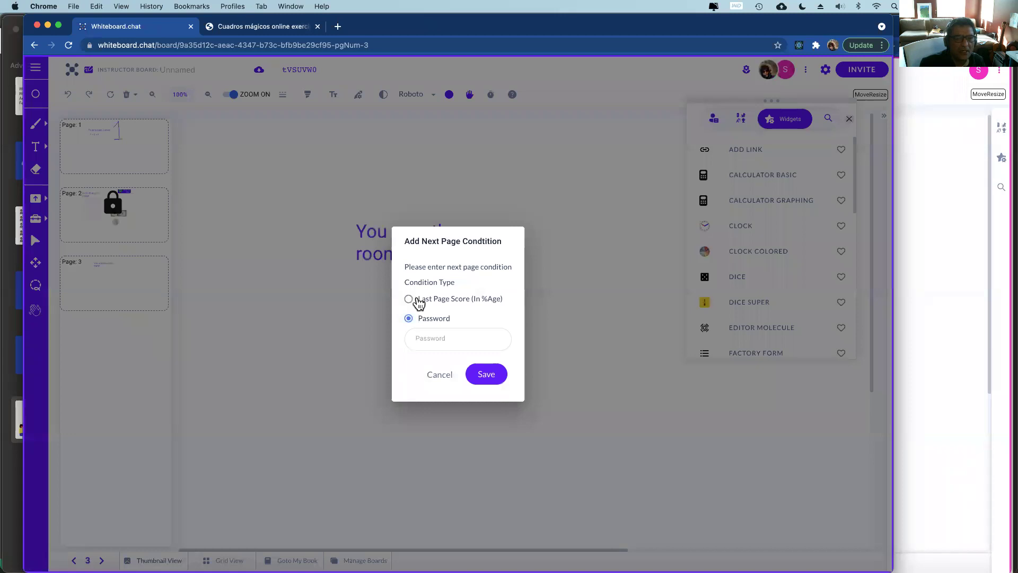
click(415, 301)
click(429, 338)
text(100)
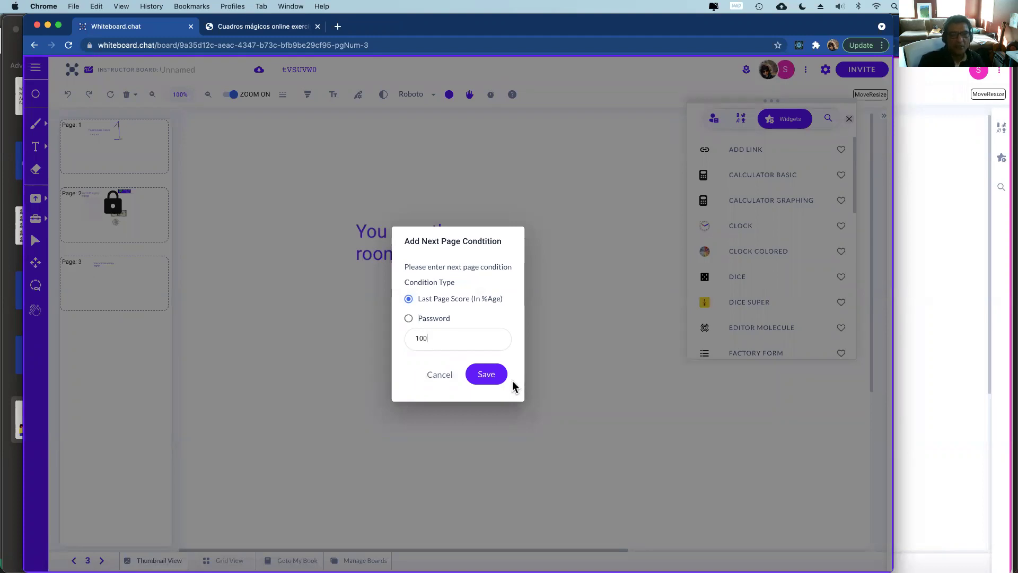
click(486, 374)
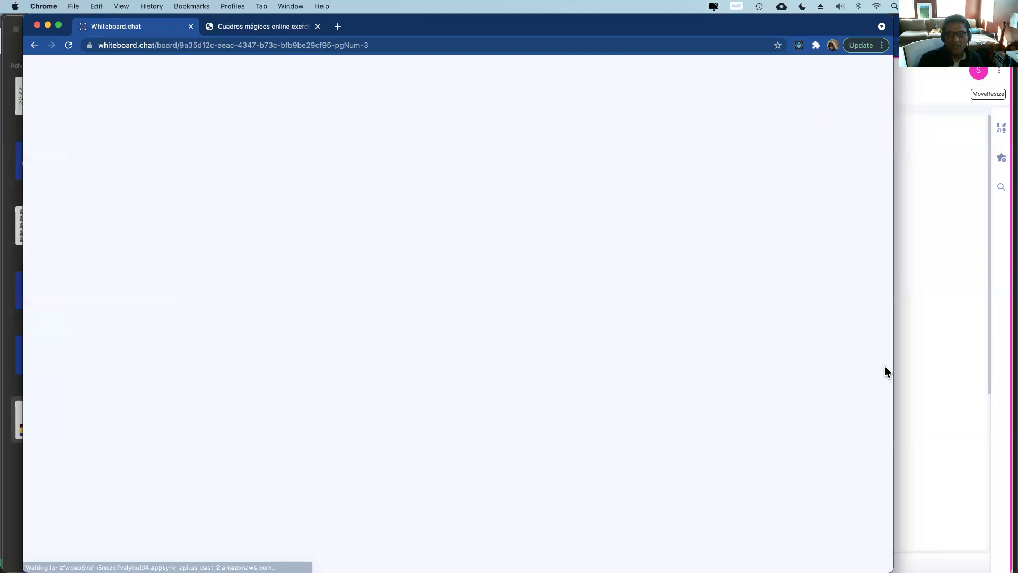
On the student board, check a lone dollar in the drop zone and get refused at Next page.
click(945, 362)
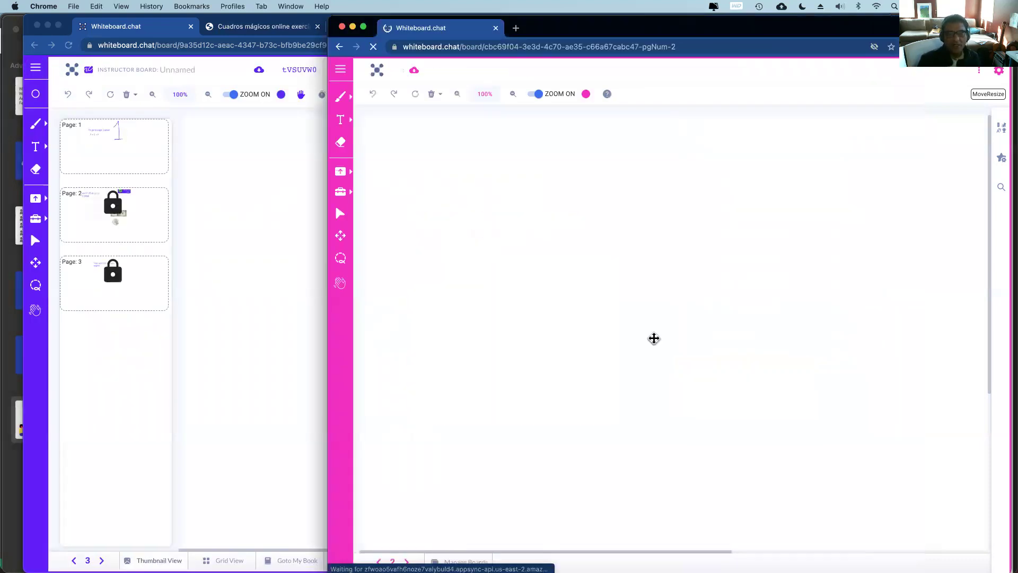
click(341, 193)
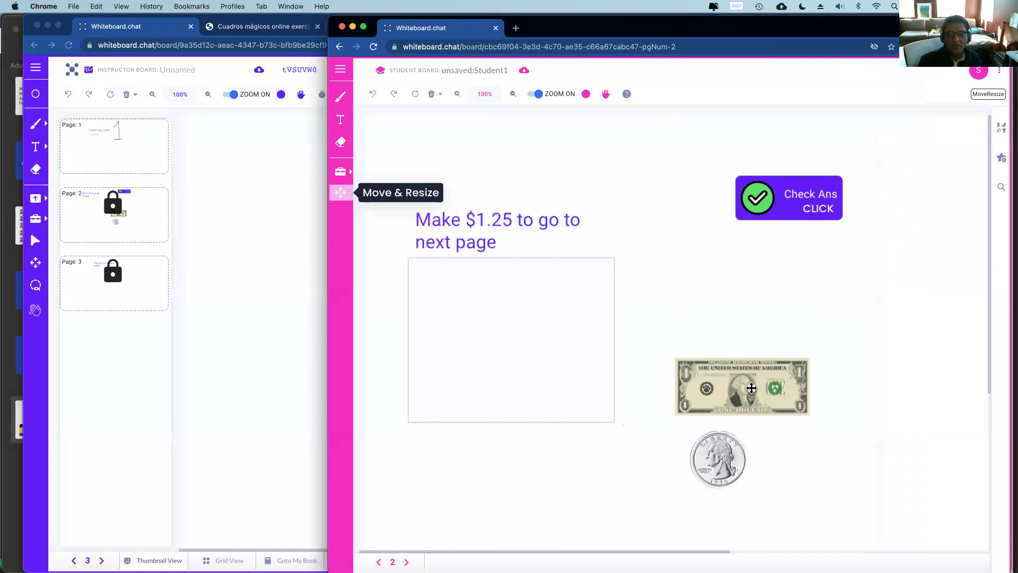
click(751, 388)
click(523, 325)
click(812, 213)
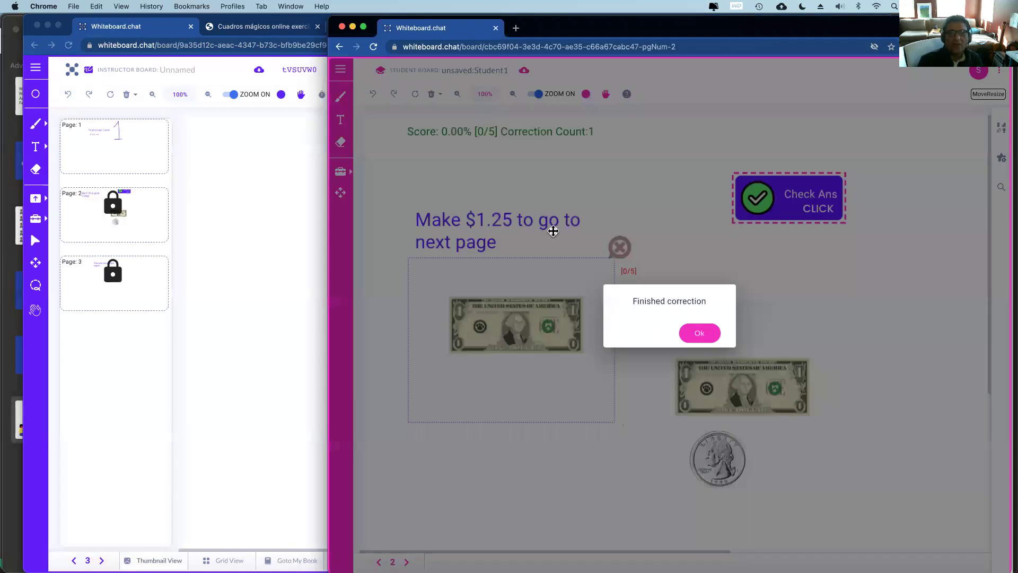
click(698, 331)
click(411, 430)
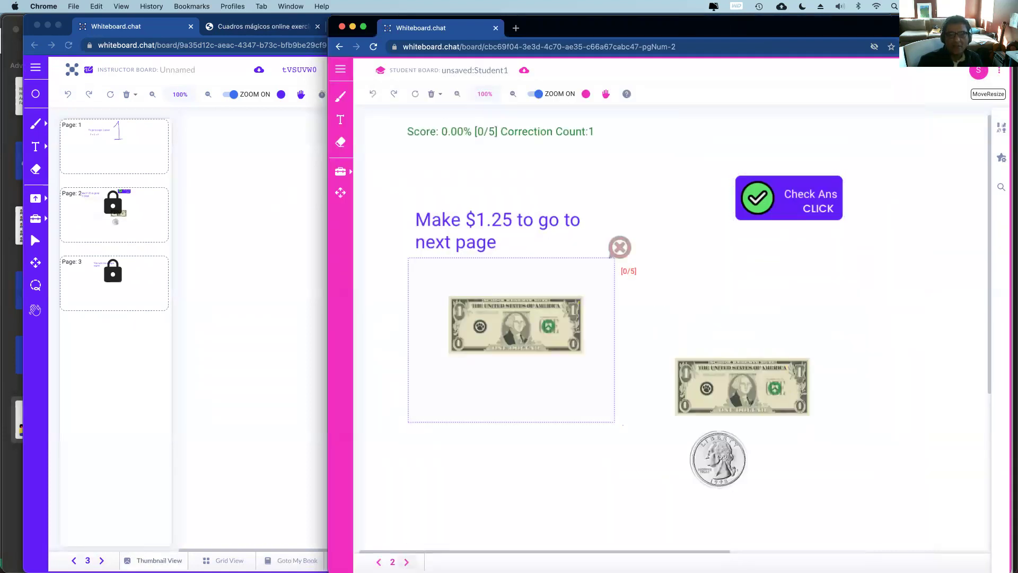
click(406, 562)
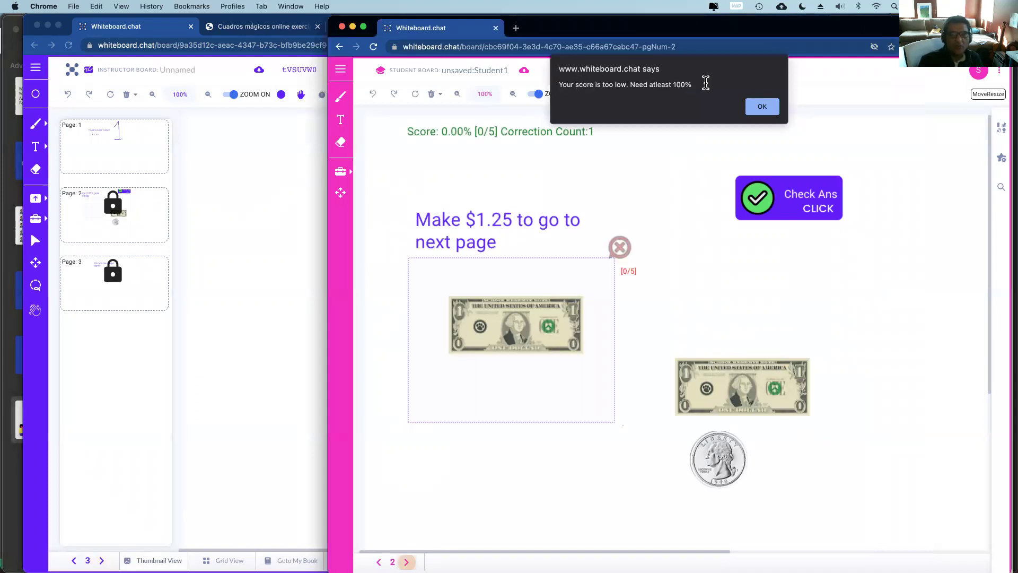
click(759, 109)
Add a quarter below the dollar and check again for a 100% [5/5] score.
click(705, 466)
drag(521, 384, 528, 379)
click(815, 211)
click(816, 210)
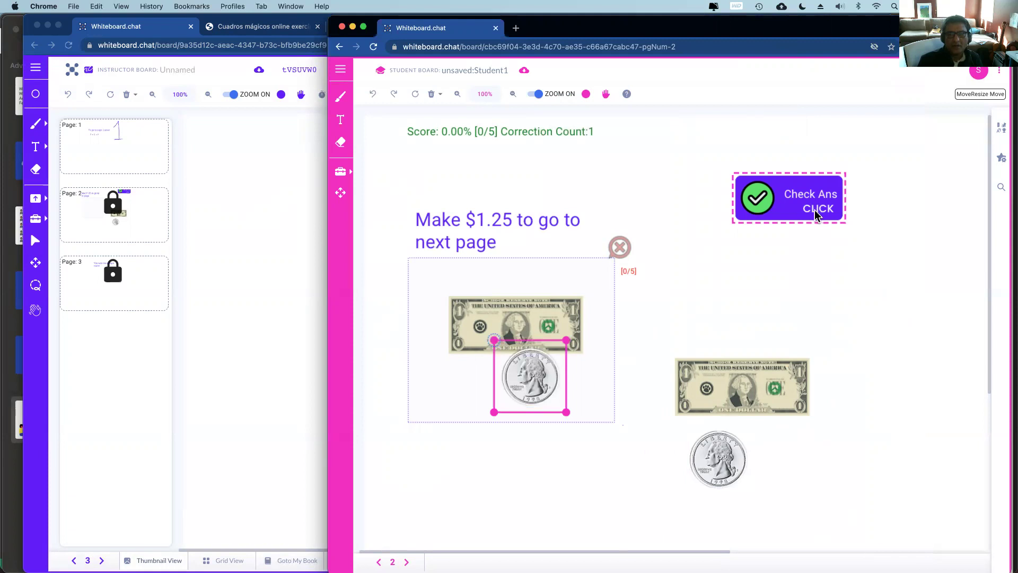
click(699, 333)
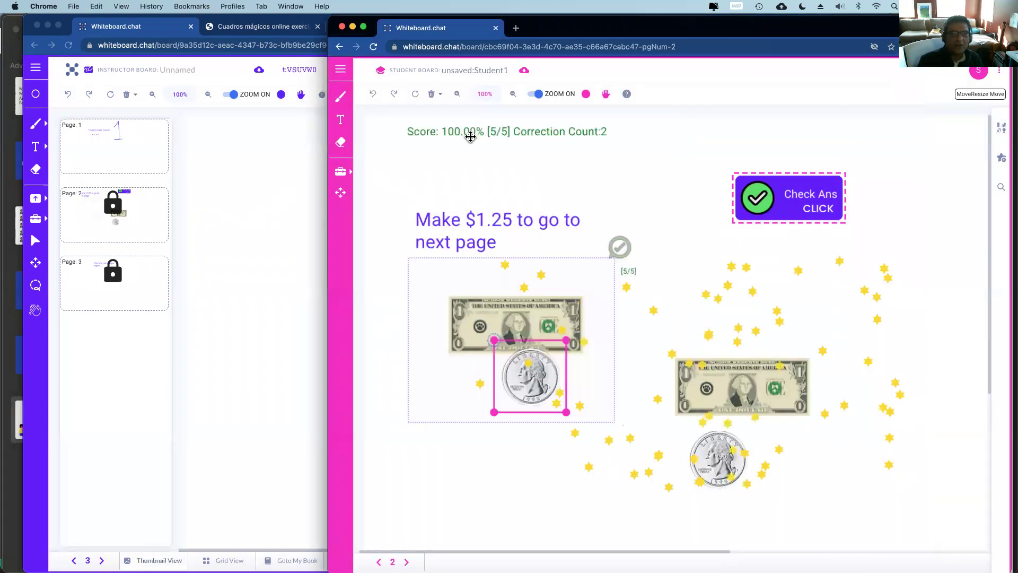
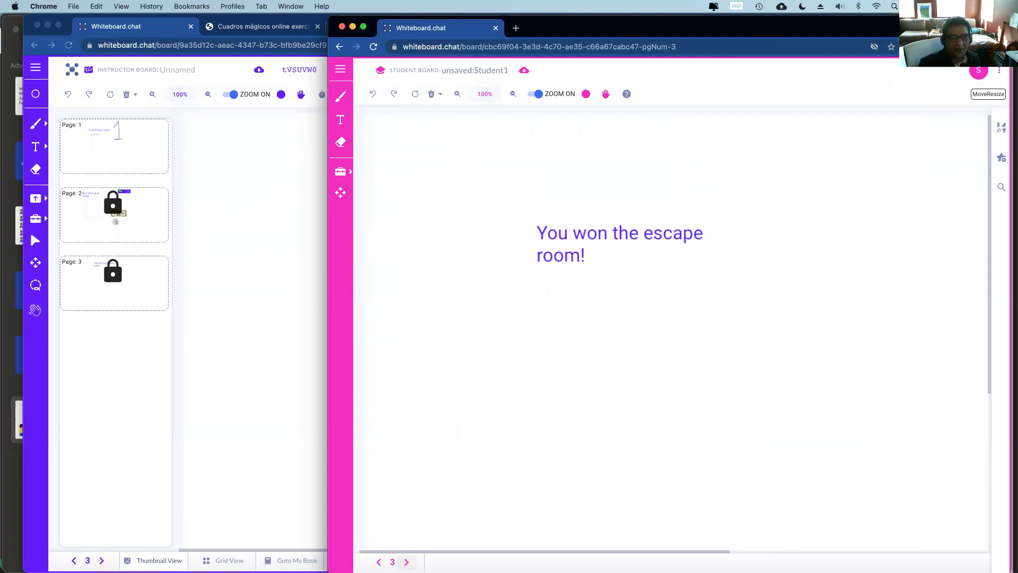
Check in Grid View that both boards read 'You won the escape room!', then return to My Book.
key(super+grave)
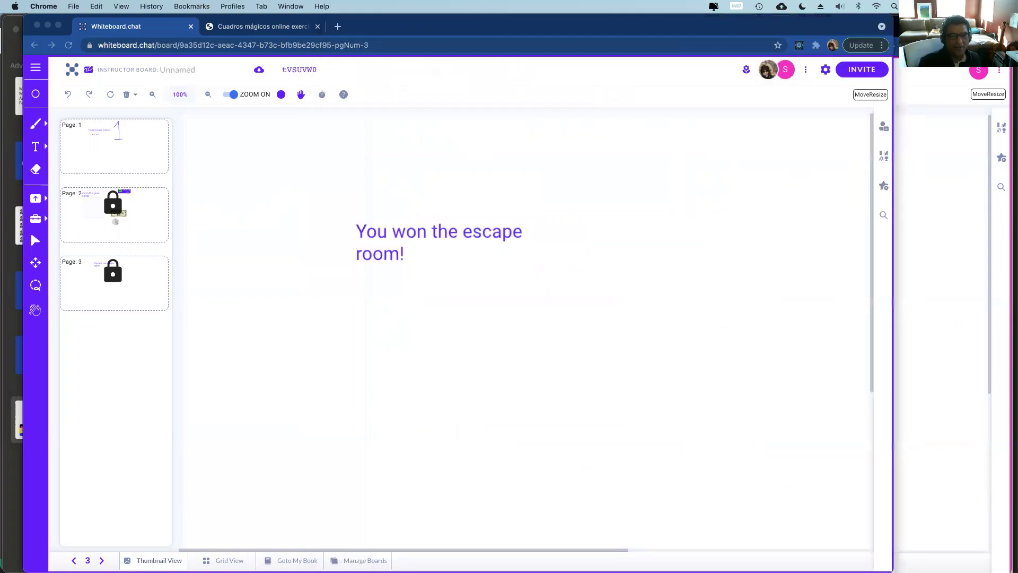
click(223, 561)
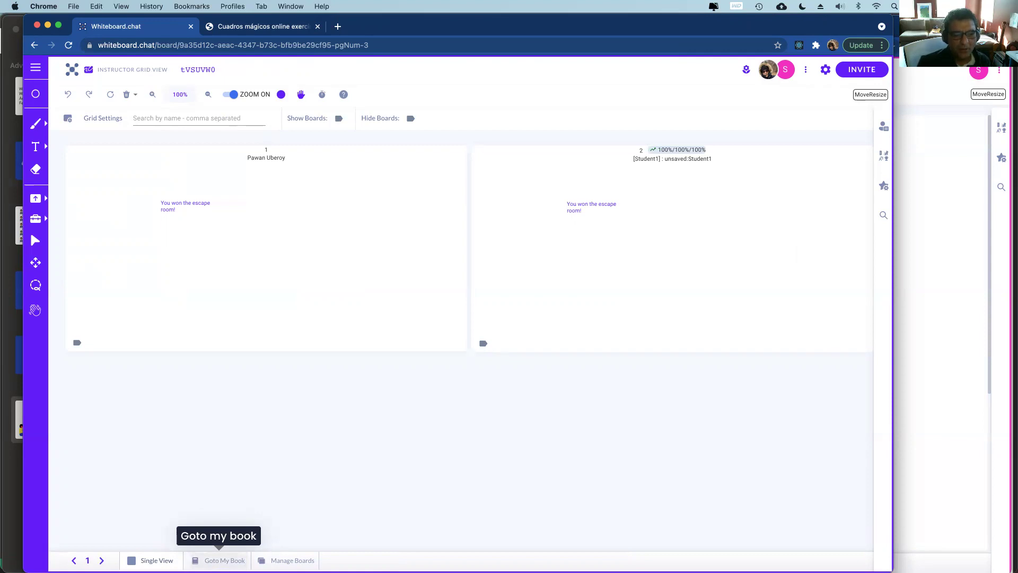
click(218, 560)
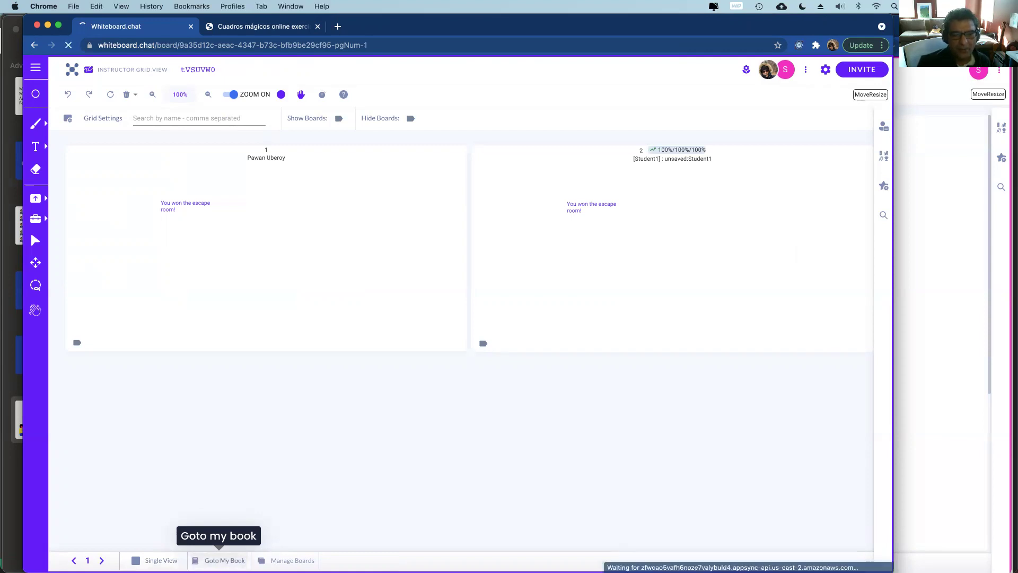